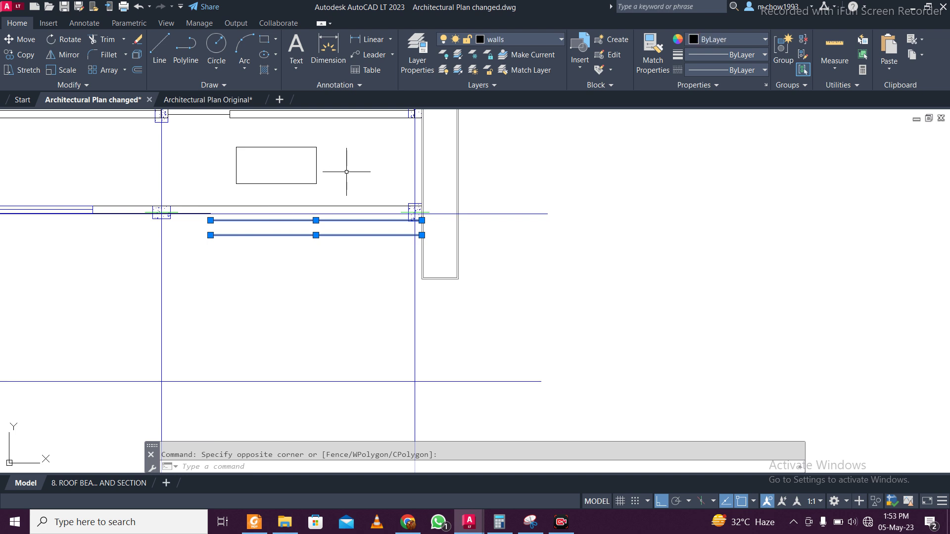
- Erase the loose rectangle and the two horizontal lines around the lower wall of the right wing
scroll(322, 208, "down", 3)
scroll(329, 248, "up", 3)
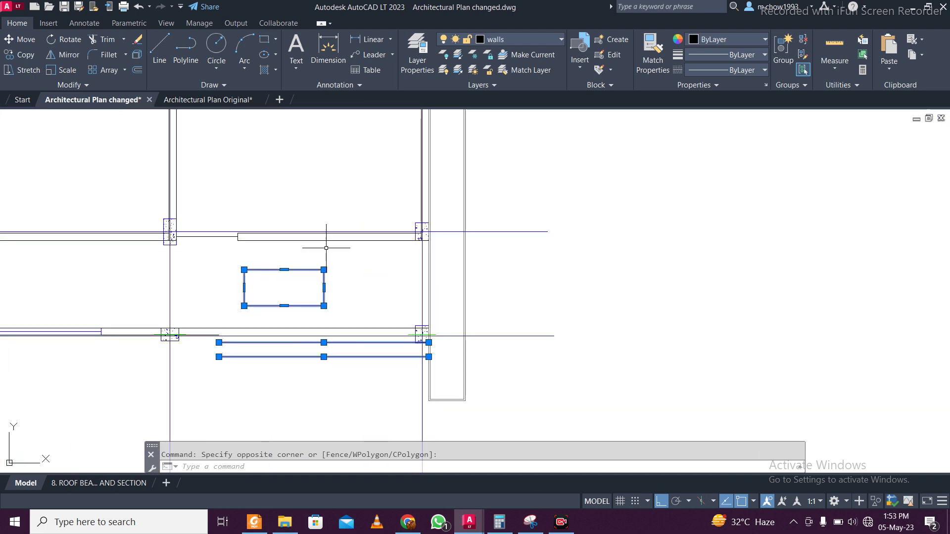
key("Delete")
- Erase the double horizontal line along the front edge of the entrance porch
scroll(340, 240, "down", 5)
scroll(222, 307, "up", 4)
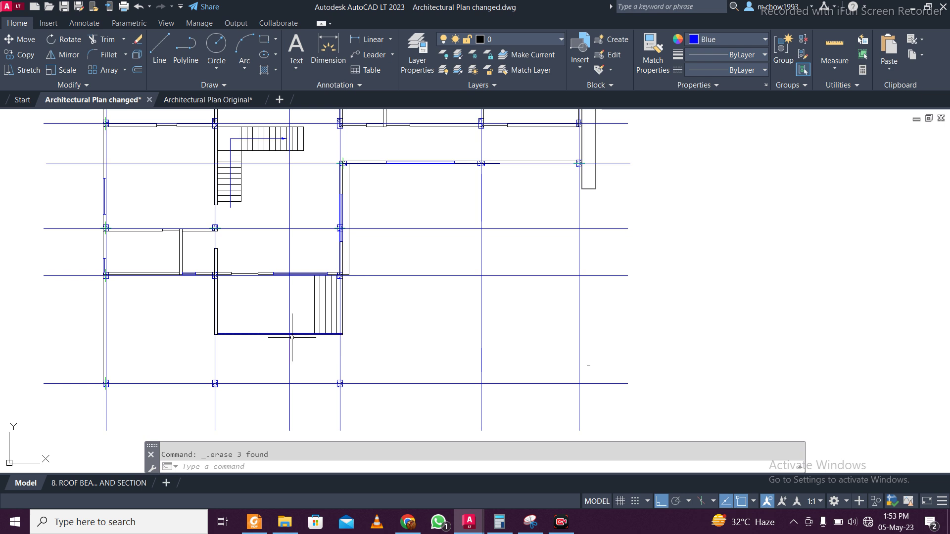
scroll(296, 338, "up", 4)
left_click(236, 348)
left_click(208, 269)
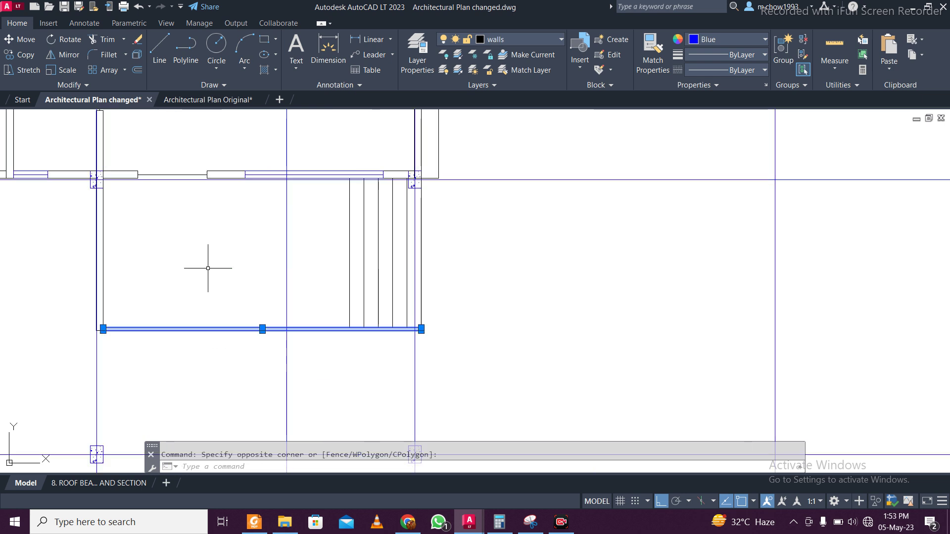
key("Delete")
- Erase the porch's step lines and the leftover vertical line along its right side
scroll(411, 324, "up", 4)
left_click(409, 322)
left_click(238, 234)
key("Delete")
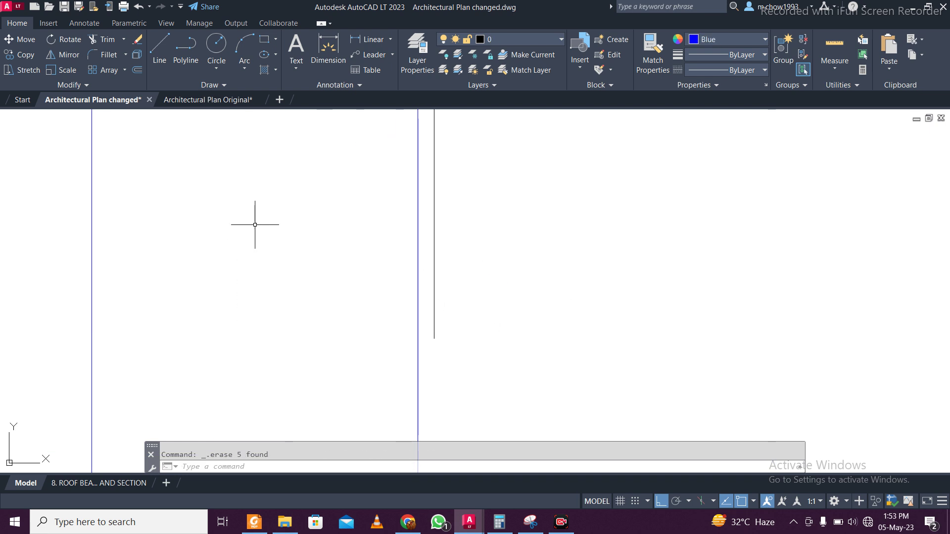
scroll(546, 317, "down", 3)
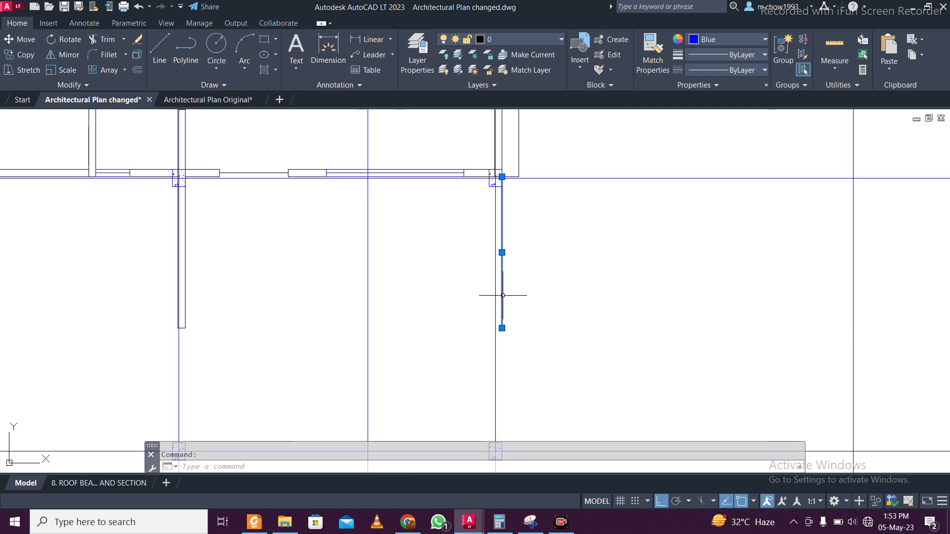
key("Delete")
- Erase the narrow vertical strip outline outside the plan's right exterior wall
scroll(513, 347, "down", 3)
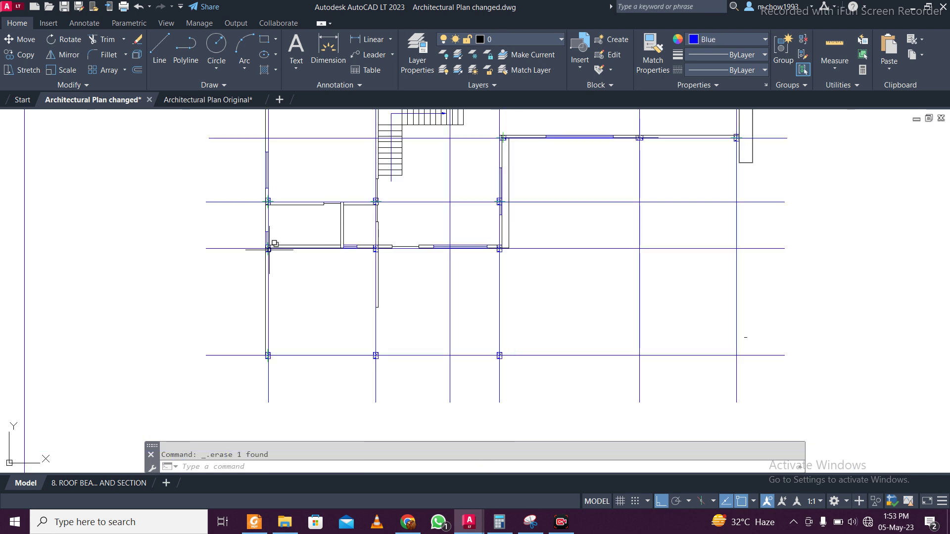
scroll(443, 345, "down", 4)
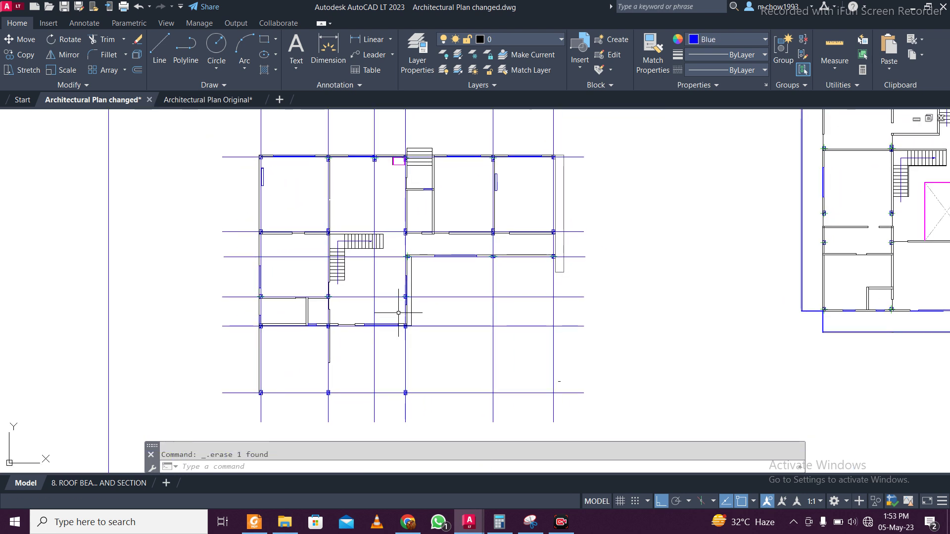
middle_click_drag(531, 235, 426, 238)
scroll(483, 216, "up", 4)
left_click(459, 203)
left_click(414, 170)
key("Delete")
- Erase the step outlines projecting outside the plan's upper exterior wall
scroll(413, 170, "down", 4)
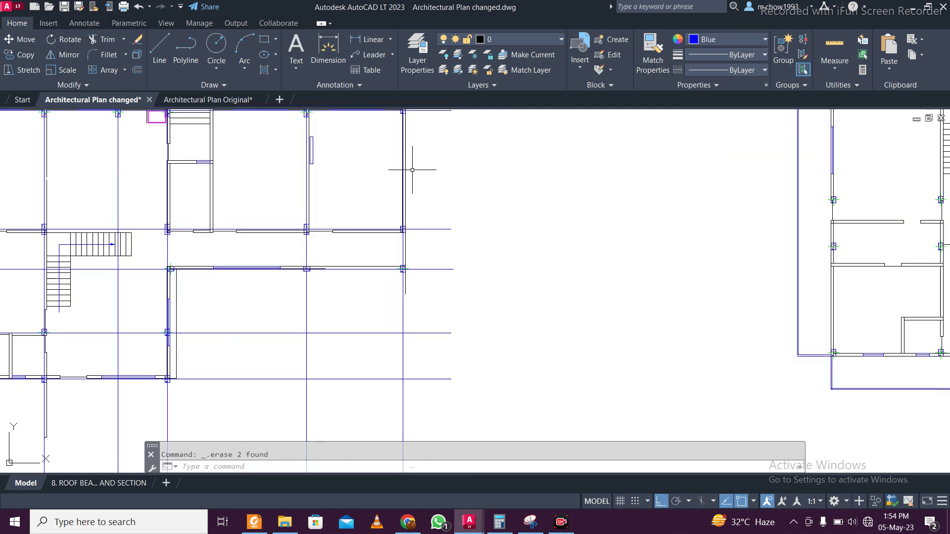
middle_click_drag(354, 207, 355, 252)
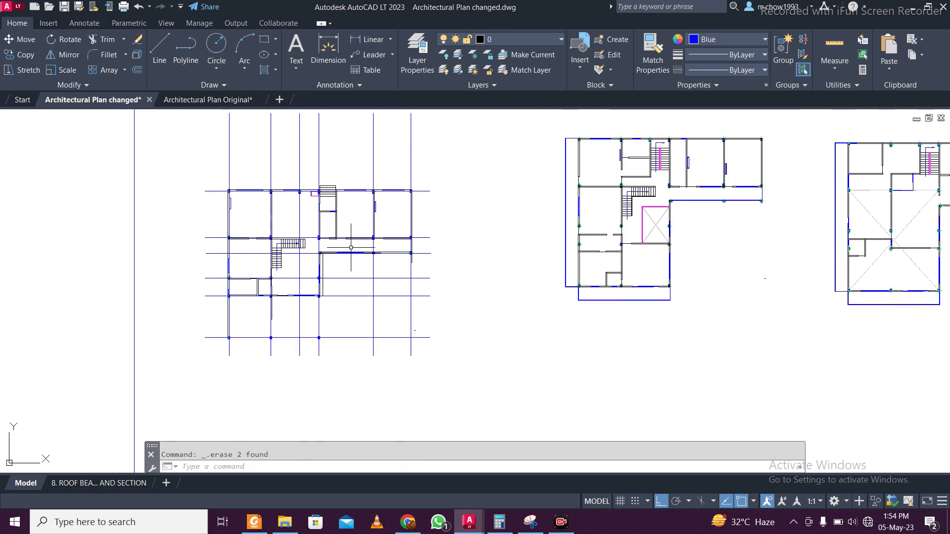
scroll(330, 202, "up", 5)
middle_click_drag(311, 161, 313, 162)
scroll(317, 163, "up", 6)
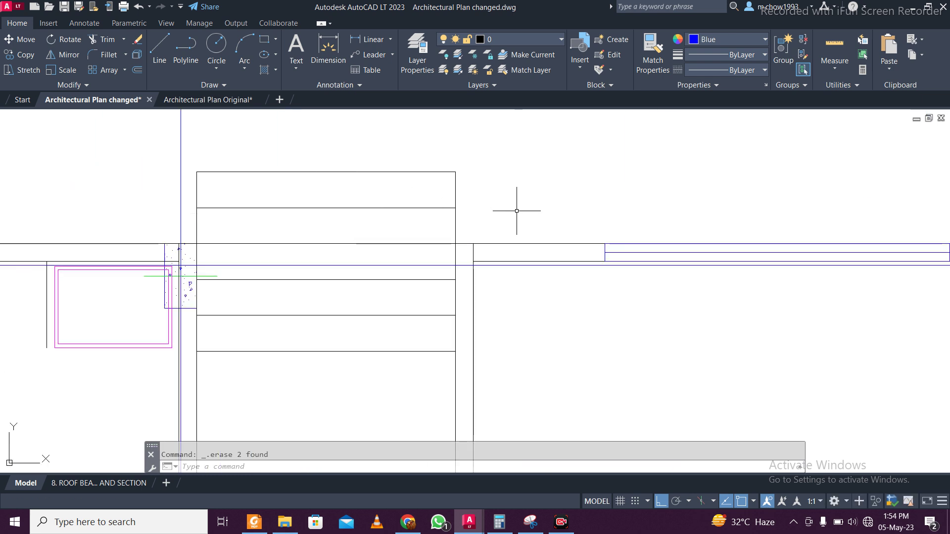
left_click(487, 222)
left_click(189, 141)
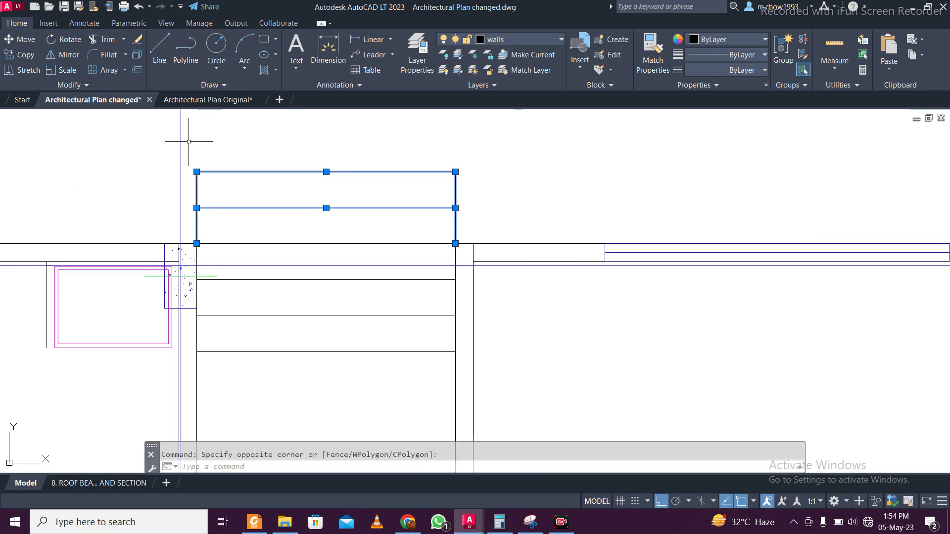
key("Delete")
- Erase the magenta double rectangle and the short vertical line beside it, and save the drawing
scroll(232, 144, "down", 3)
scroll(210, 226, "up", 4)
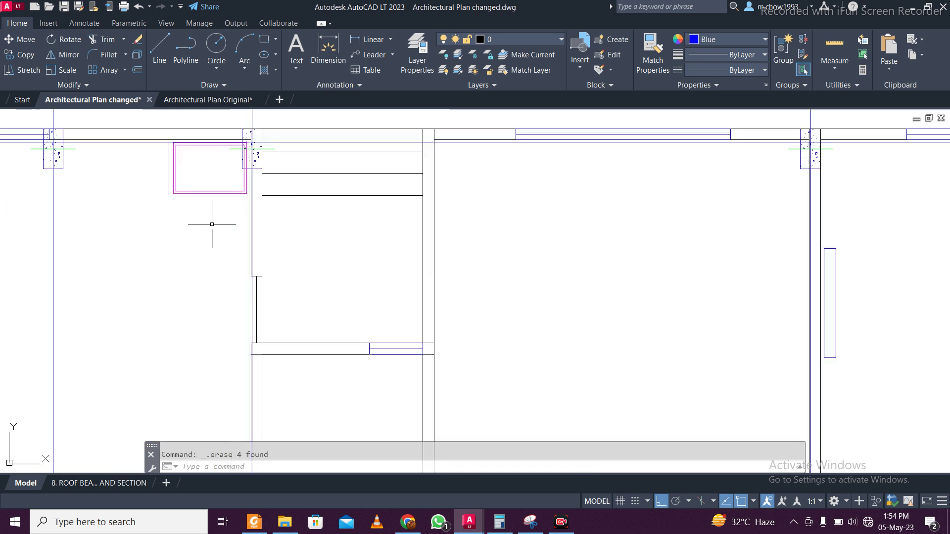
left_click(211, 221)
left_click(159, 177)
key("Delete")
scroll(159, 177, "down", 5)
scroll(284, 174, "up", 4)
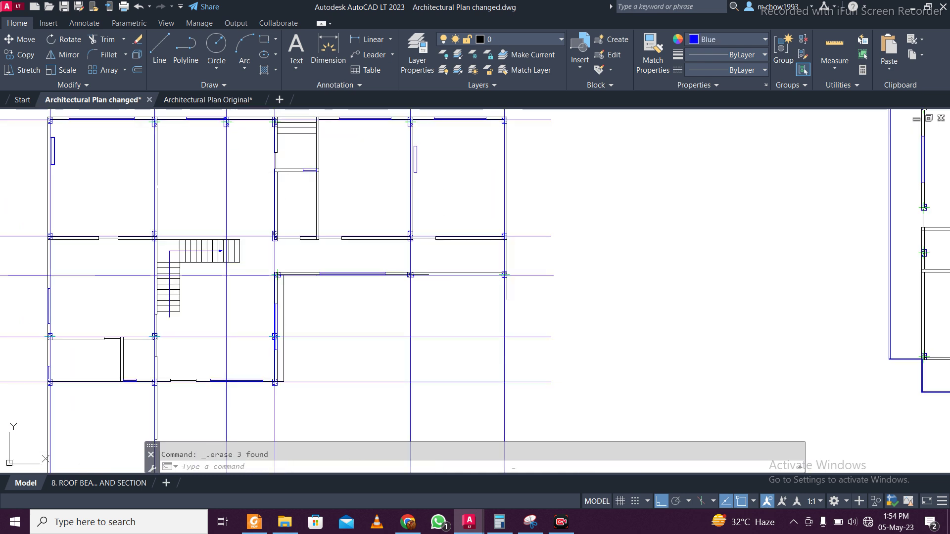
key("ctrl+s")
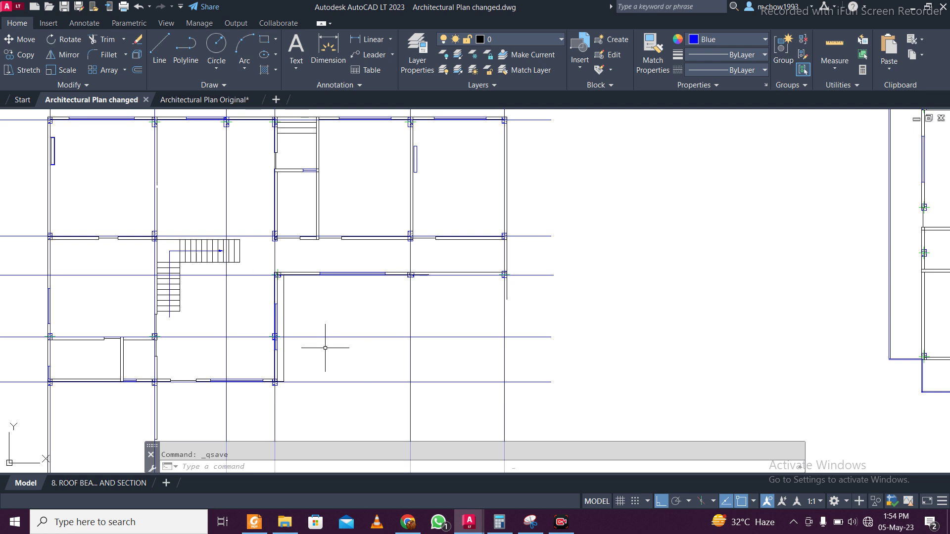
- Erase the narrow vertical rectangle beside the left wall of the upper-right room
scroll(289, 355, "down", 3)
scroll(391, 277, "up", 4)
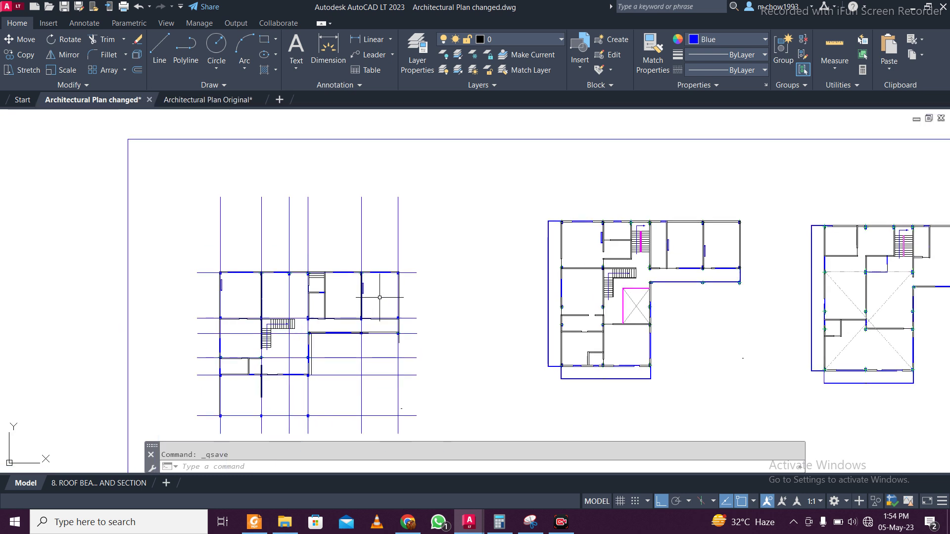
scroll(334, 269, "up", 4)
left_click(345, 332)
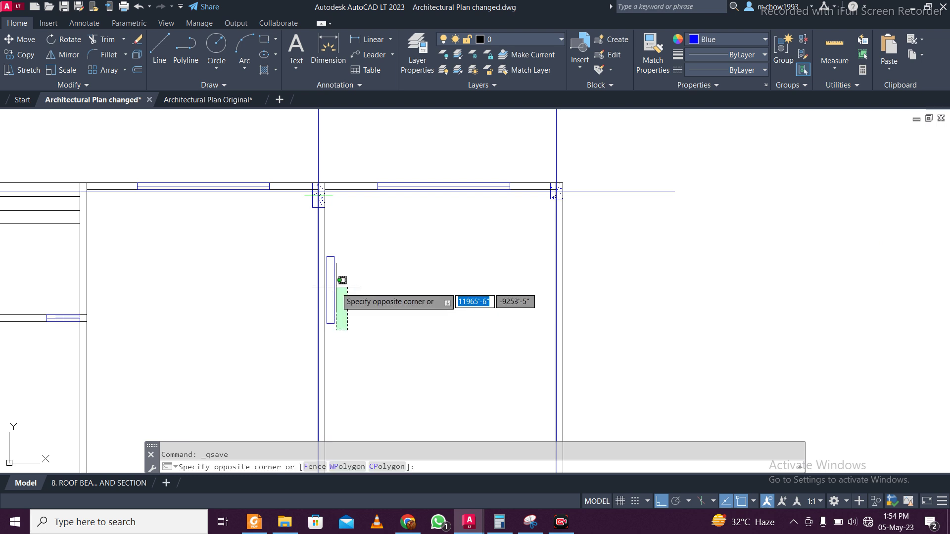
left_click(334, 286)
key("Delete")
- Add the multiline text "(0,0)" below the column at the plan's lower-left grid intersection
scroll(357, 186, "down", 5)
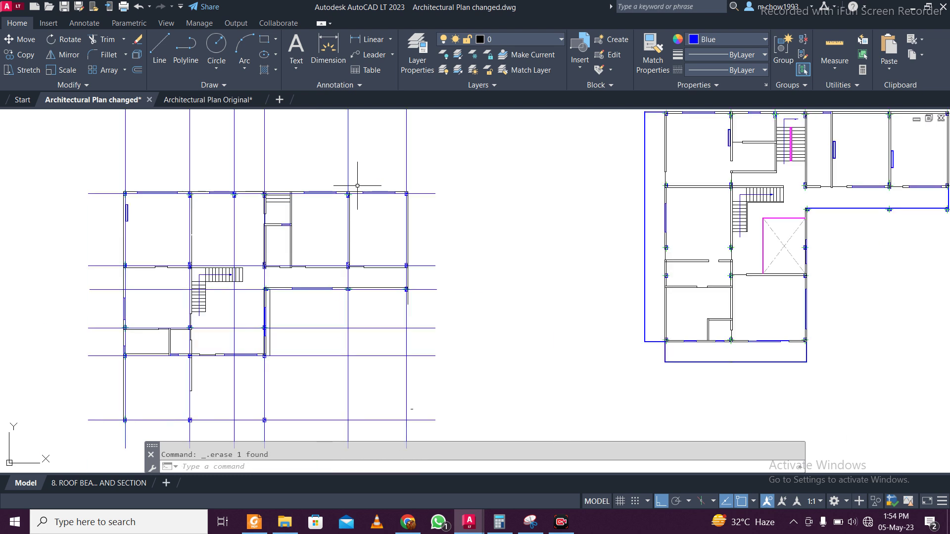
scroll(357, 186, "down", 3)
scroll(332, 251, "up", 2)
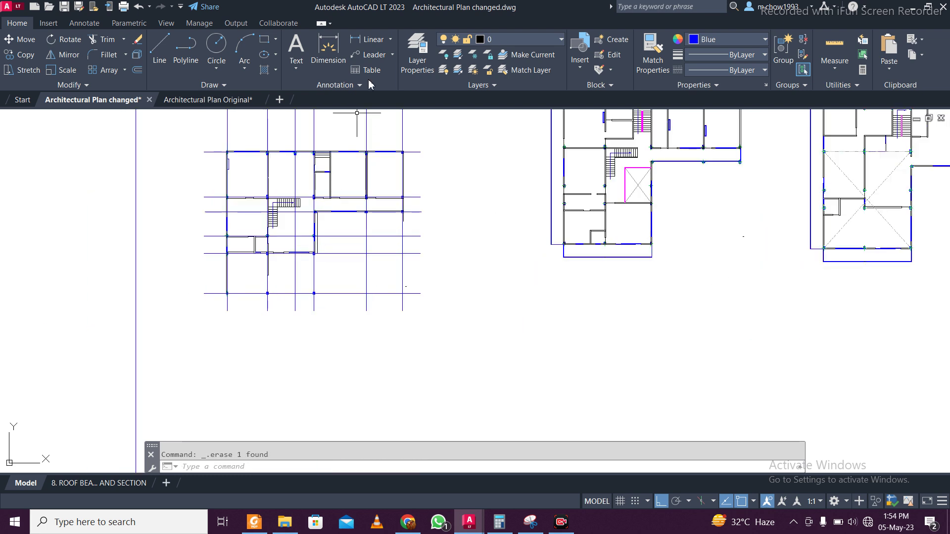
left_click(299, 70)
left_click(319, 92)
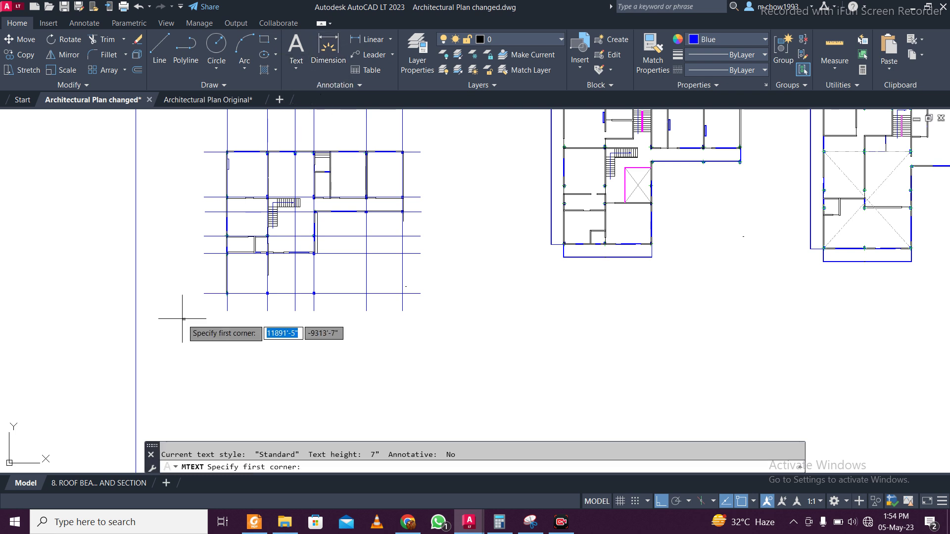
scroll(318, 218, "up", 6)
left_click(315, 327)
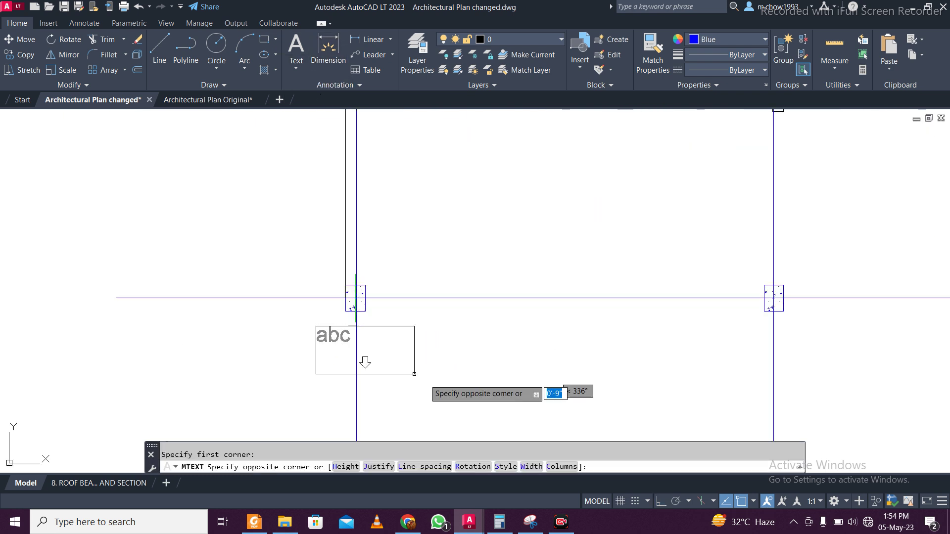
left_click(461, 392)
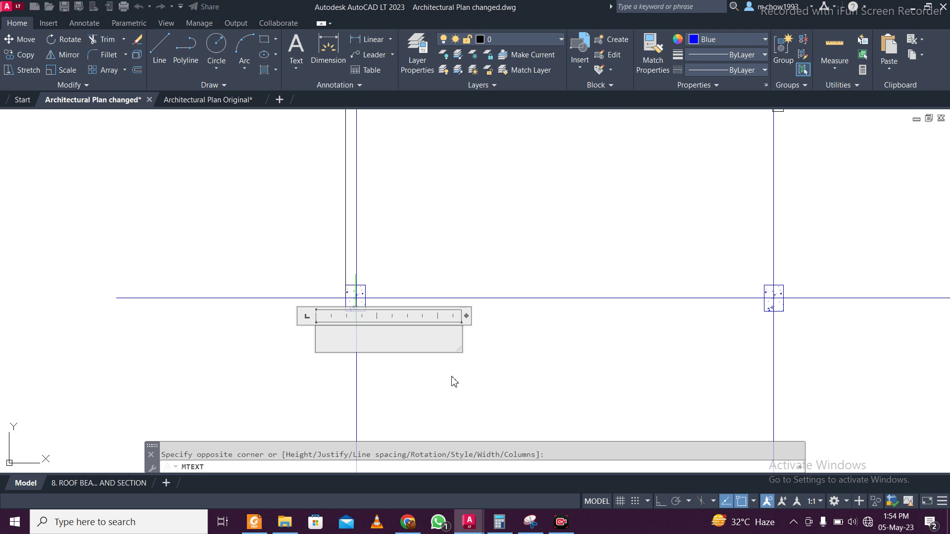
type("(0,0")
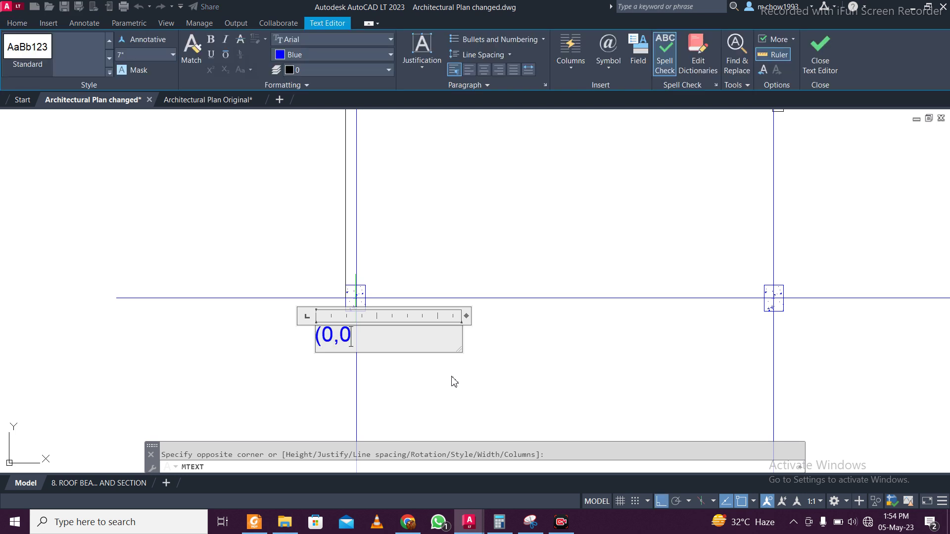
left_click(295, 374)
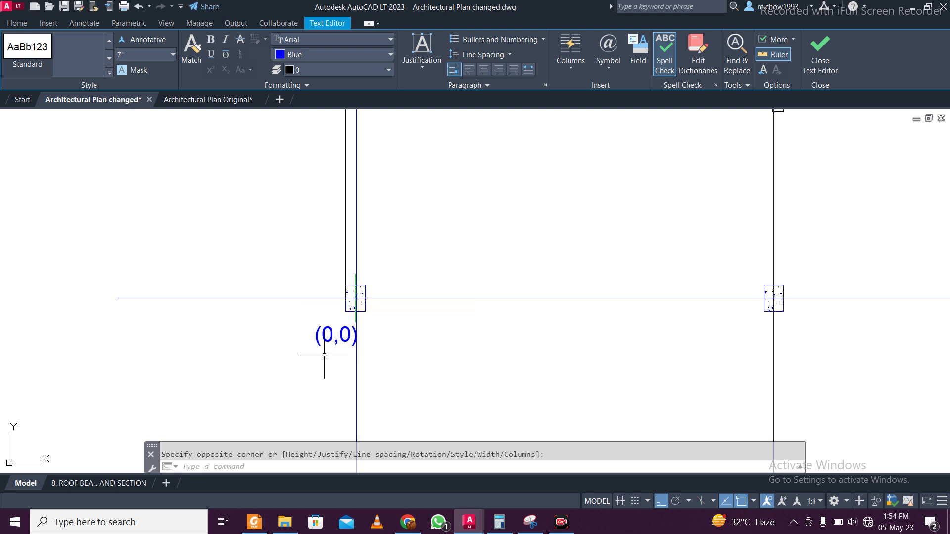
- Move the (0,0) label slightly to the right so it sits centred under its column
left_click(350, 350)
left_click(294, 323)
left_click(23, 40)
left_click(312, 355)
left_click(327, 355)
- Copy the (0,0) label horizontally to below the next column on the bottom grid line
scroll(189, 254, "down", 6)
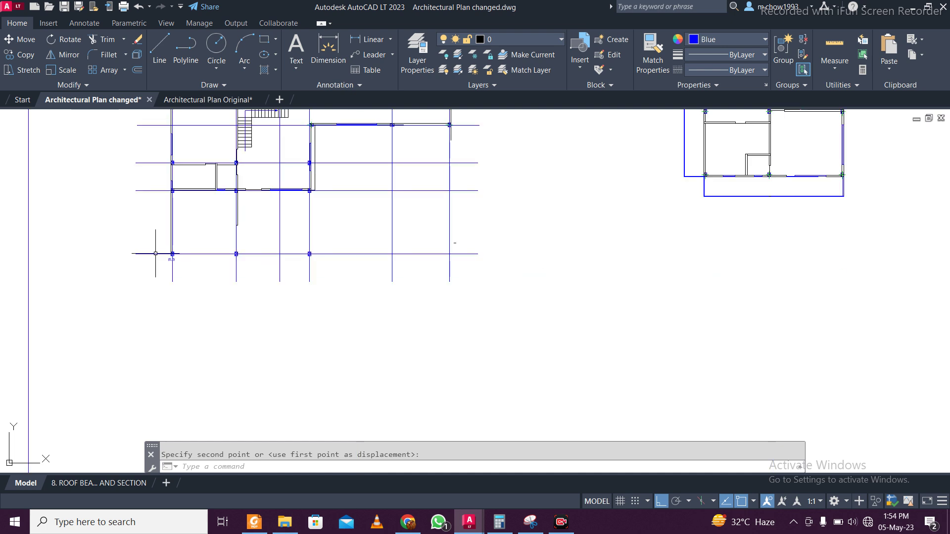
scroll(140, 313, "up", 6)
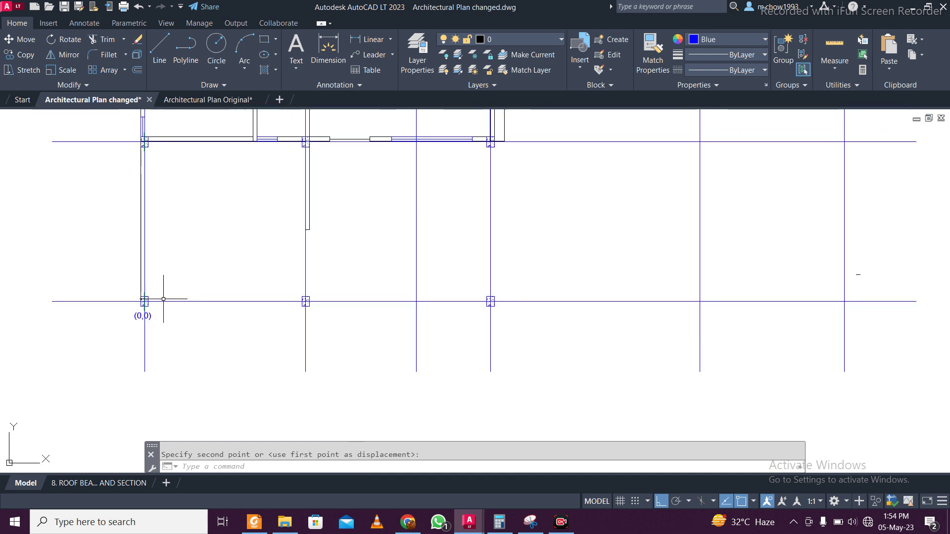
left_click(140, 320)
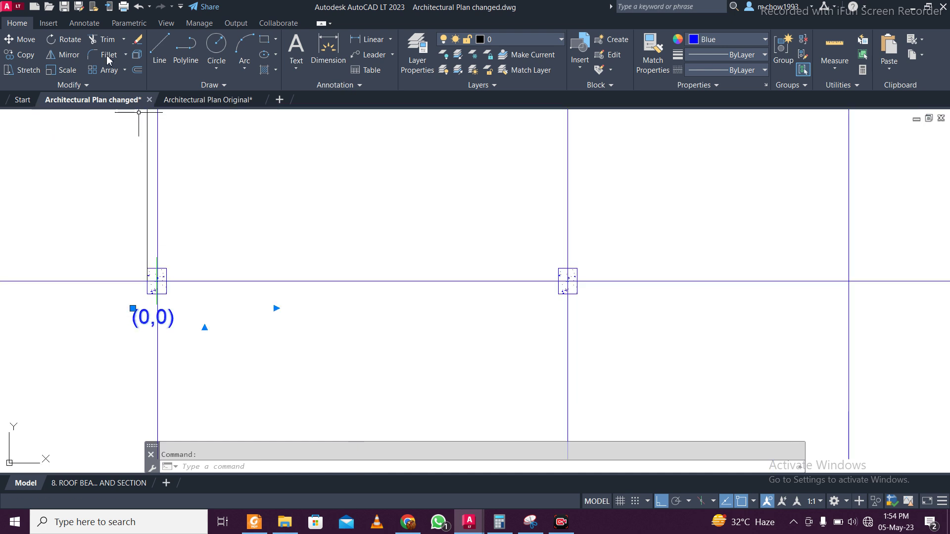
left_click(21, 54)
left_click(133, 328)
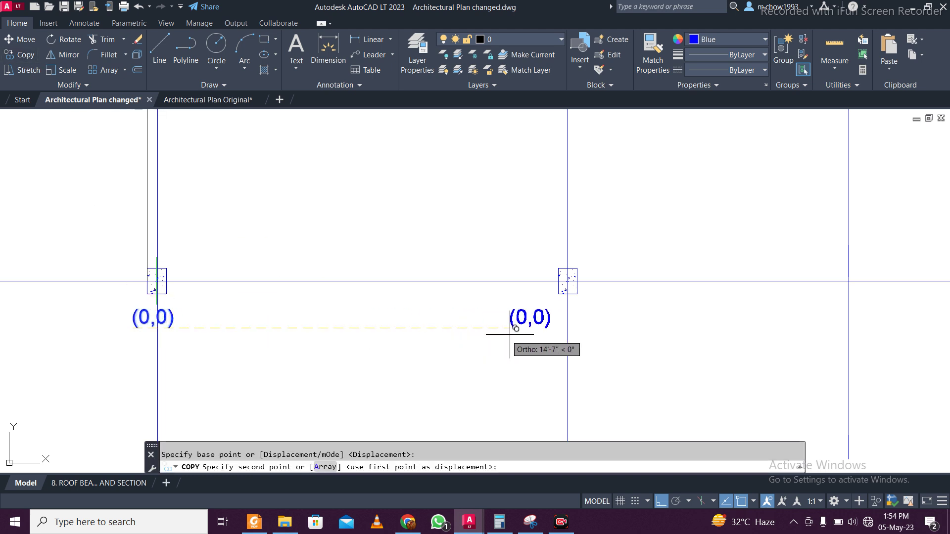
left_click(543, 327)
key("Escape")
- Add a linear dimension between the first two columns on the bottom grid line, placed below their labels
scroll(363, 301, "down", 4)
scroll(363, 301, "down", 2)
scroll(216, 365, "down", 3)
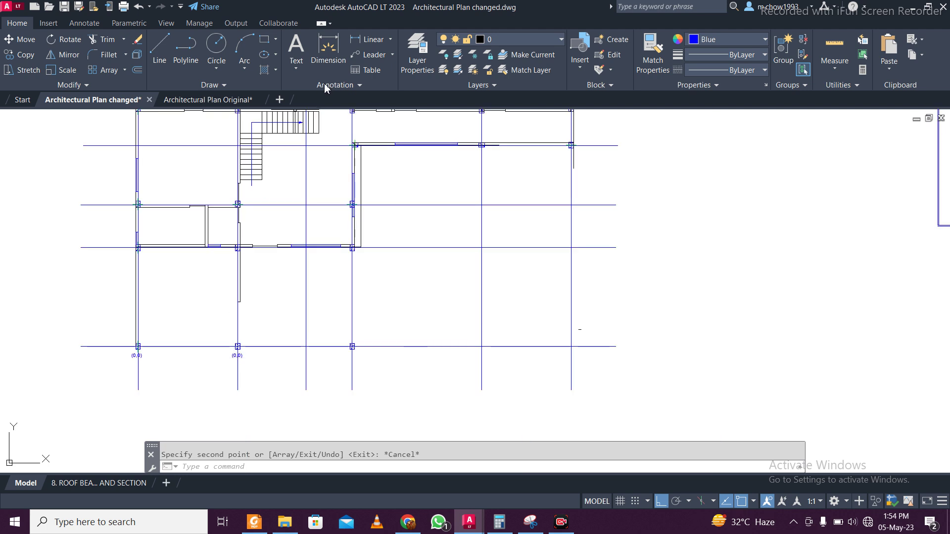
left_click(370, 39)
left_click(138, 347)
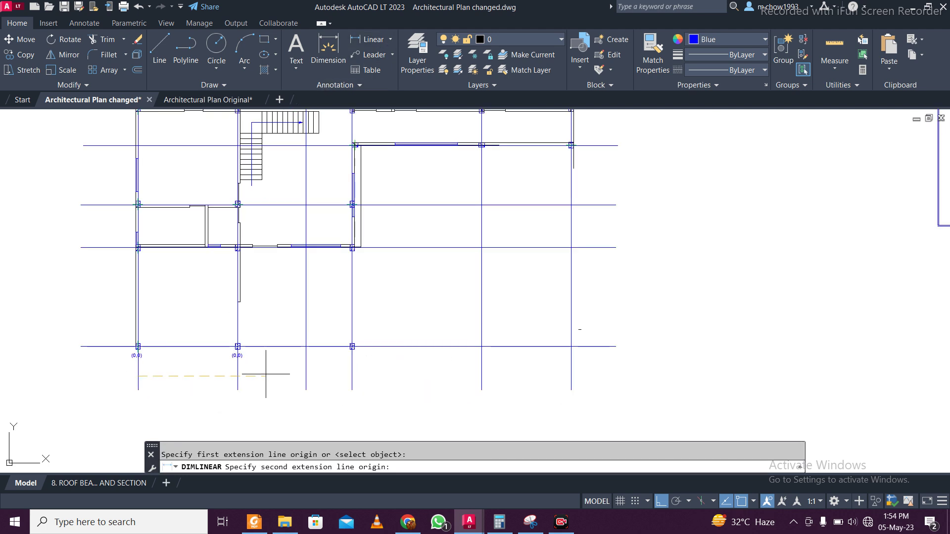
left_click(237, 346)
left_click(199, 373)
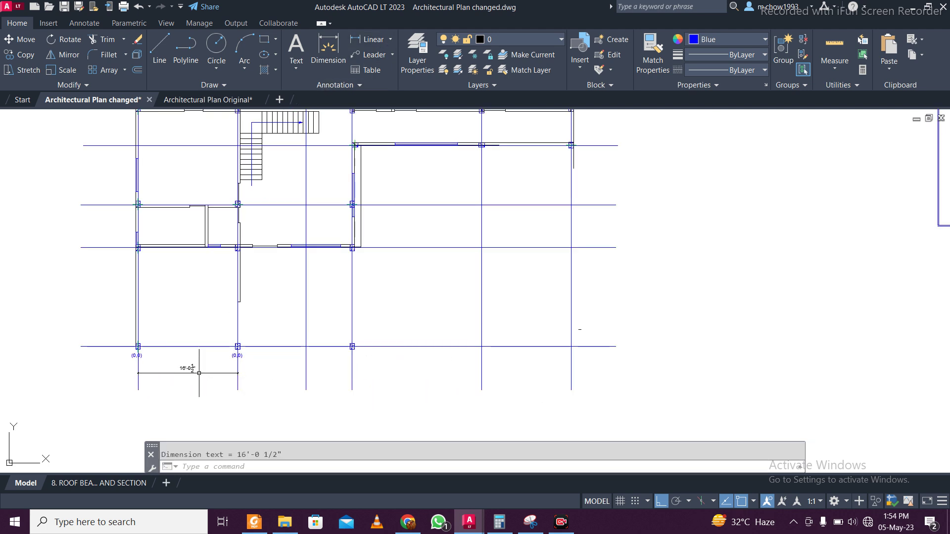
- Add a vertical linear dimension between the two lowest grid intersections on the leftmost grid line
key("Return")
left_click(138, 346)
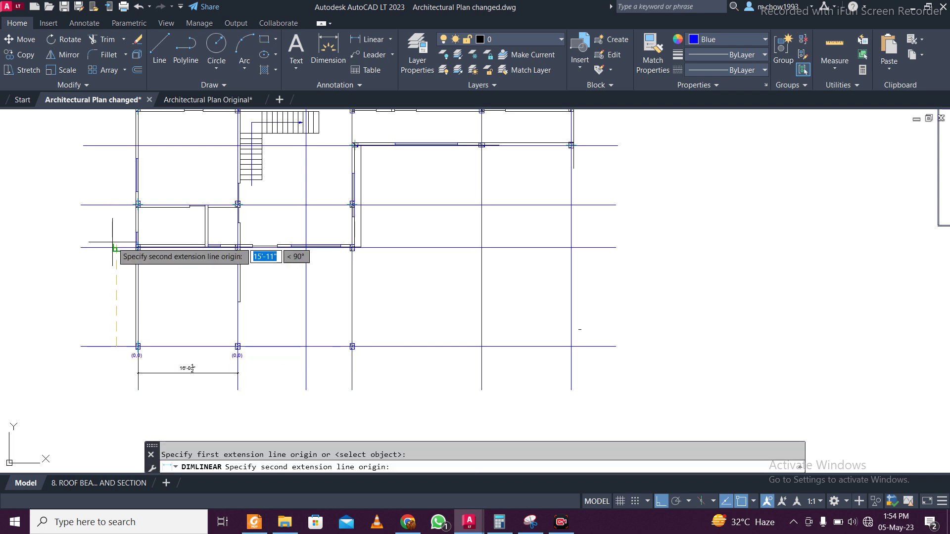
left_click(138, 248)
left_click(113, 268)
middle_click_drag(197, 341, 208, 371)
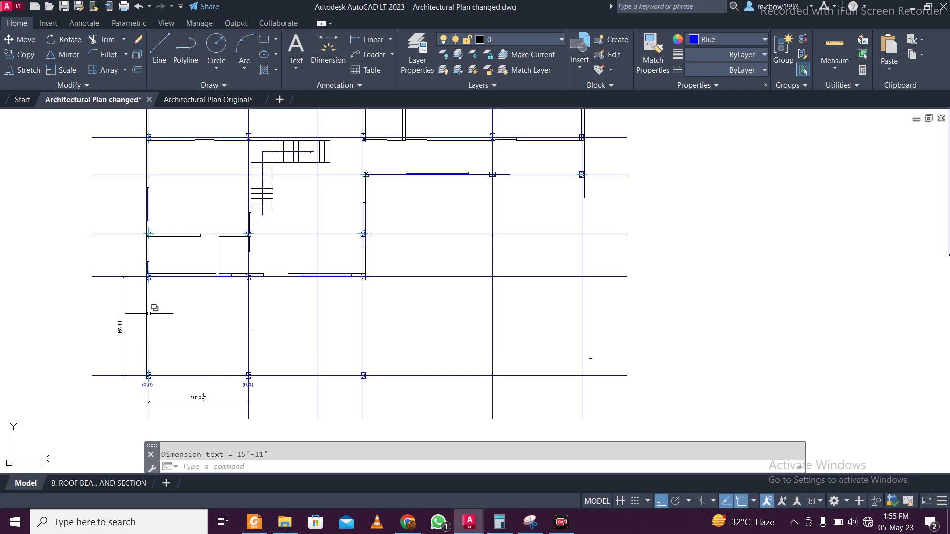
scroll(277, 254, "down", 5)
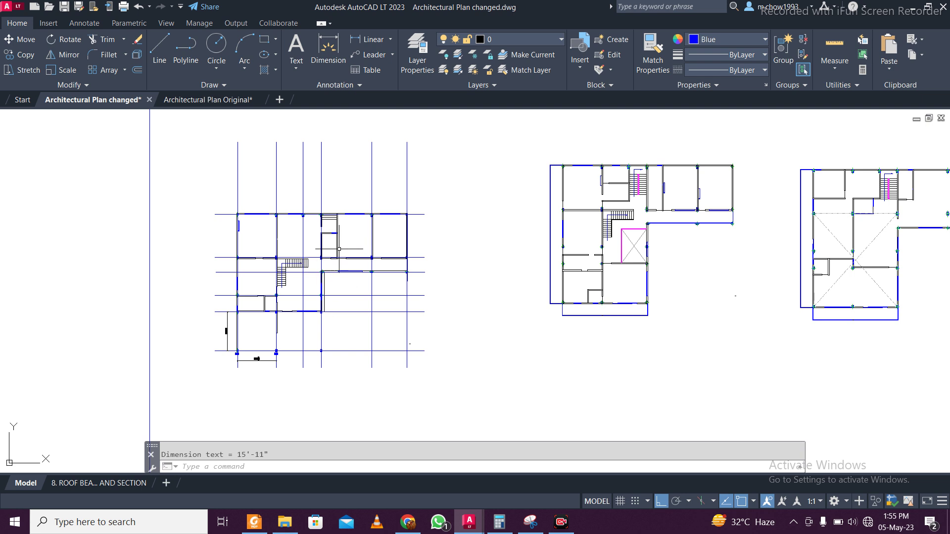
scroll(234, 294, "up", 6)
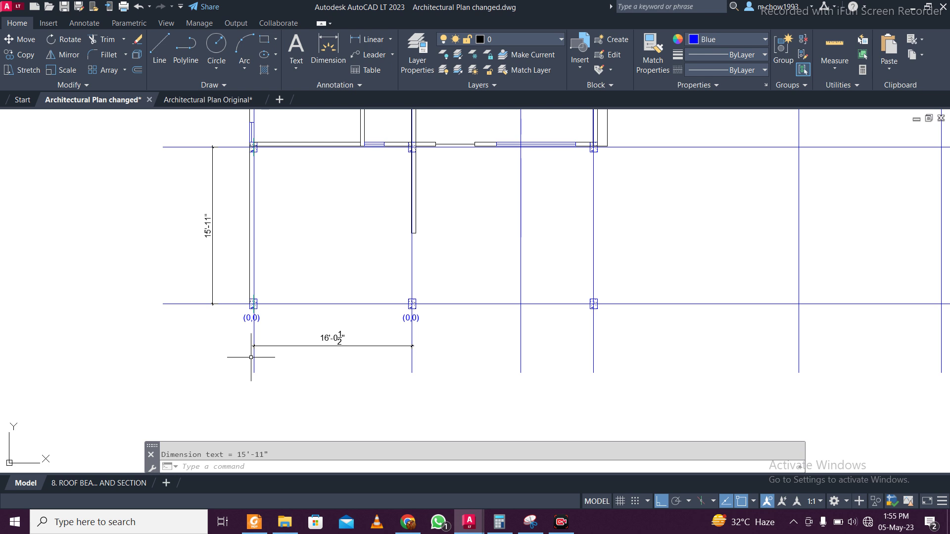
- Erase the horizontal and vertical linear dimensions at the plan's lower-left corner
left_click(341, 357)
left_click(329, 340)
left_click(218, 232)
left_click(194, 227)
key("Delete")
scroll(366, 268, "down", 6)
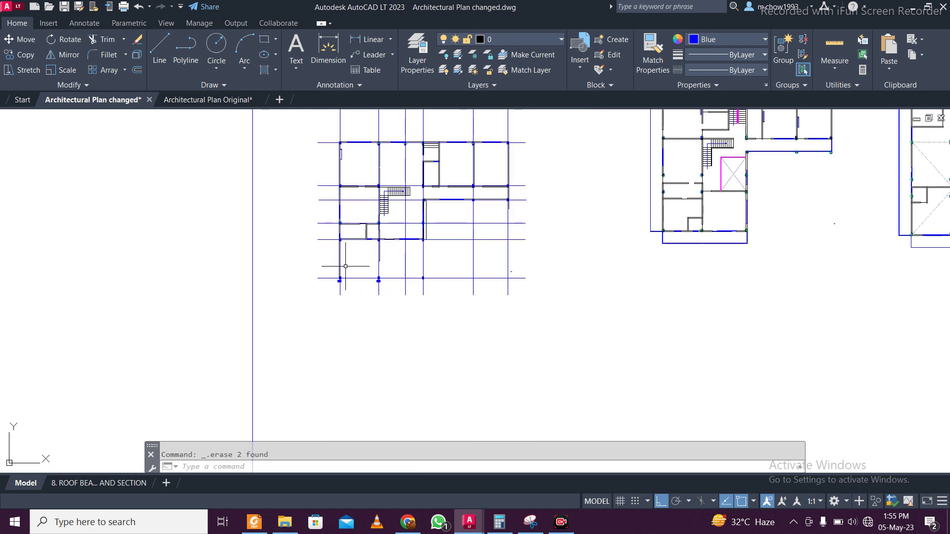
- Erase the two (0,0) labels below the first two columns on the bottom grid line of the leftmost plan
scroll(347, 266, "up", 4)
middle_click_drag(422, 301, 382, 332)
scroll(336, 296, "down", 2)
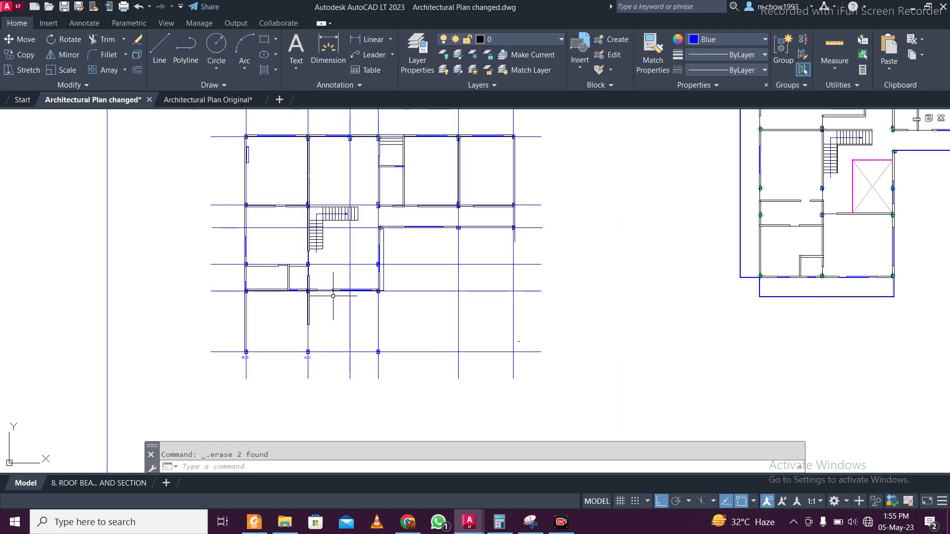
middle_click_drag(625, 258, 507, 309)
middle_click_drag(68, 446, 267, 315)
scroll(267, 314, "up", 4)
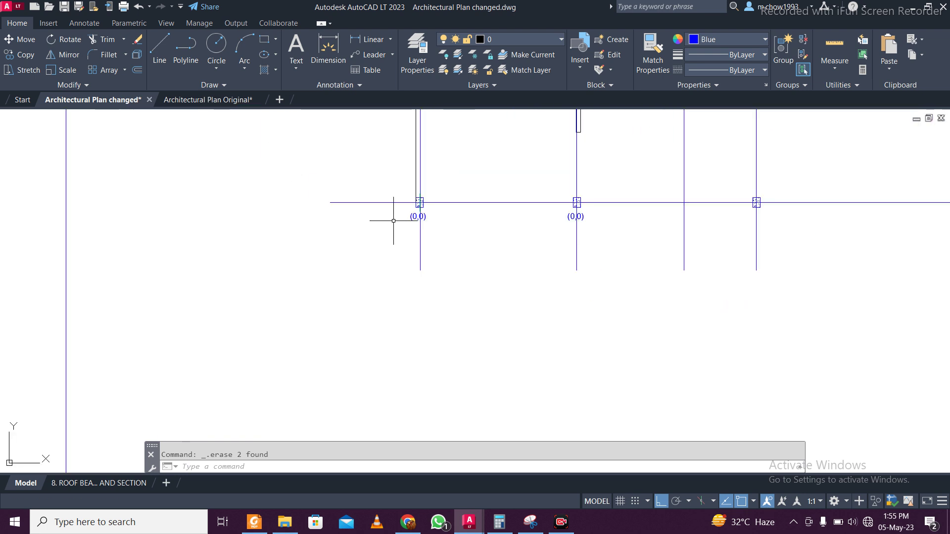
left_click(560, 218)
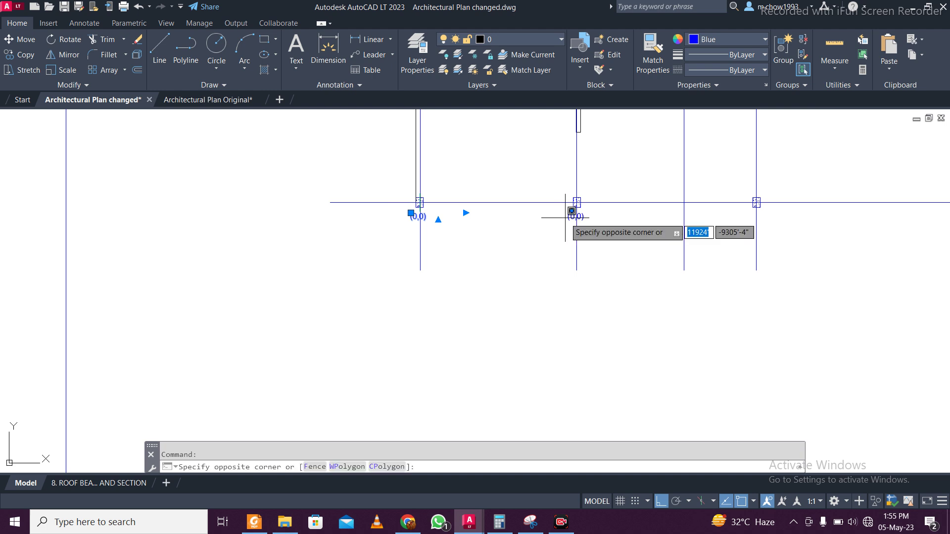
left_click(573, 218)
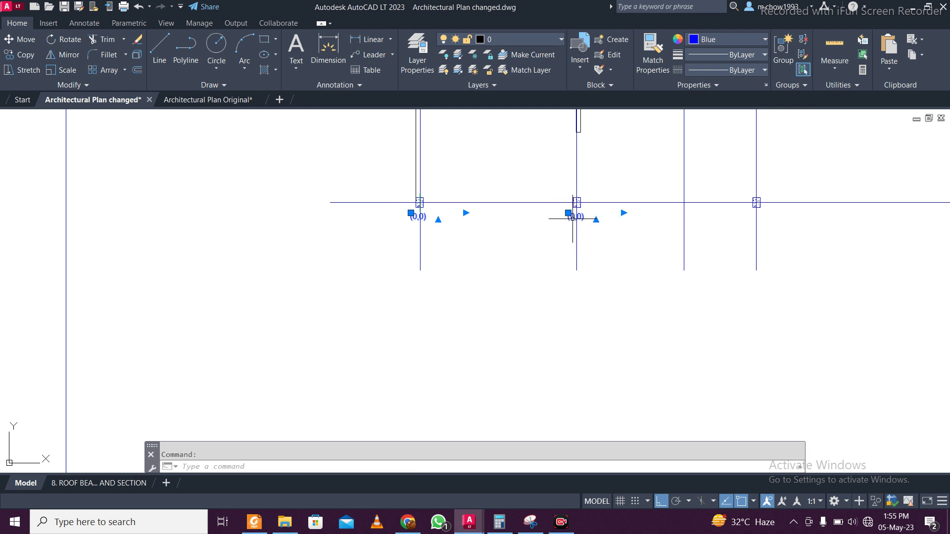
scroll(382, 268, "down", 8)
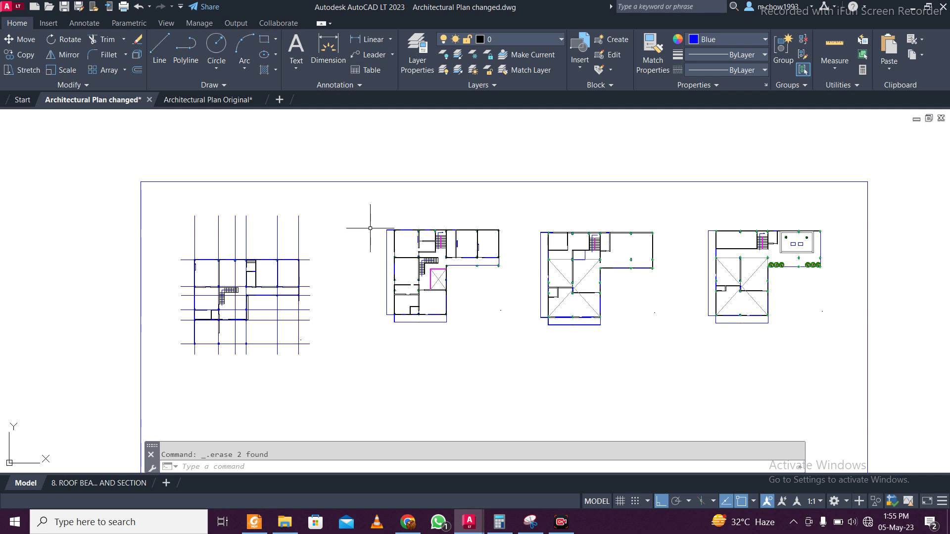
- Draw a vertical line about 9 feet long upward from the upper-left corner of the second plan
left_click(159, 49)
scroll(388, 216, "up", 6)
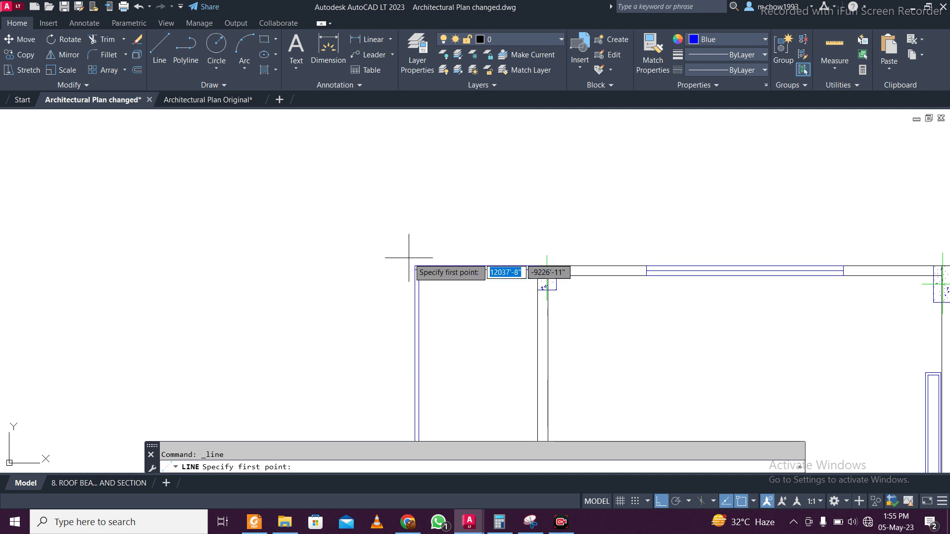
scroll(417, 268, "up", 5)
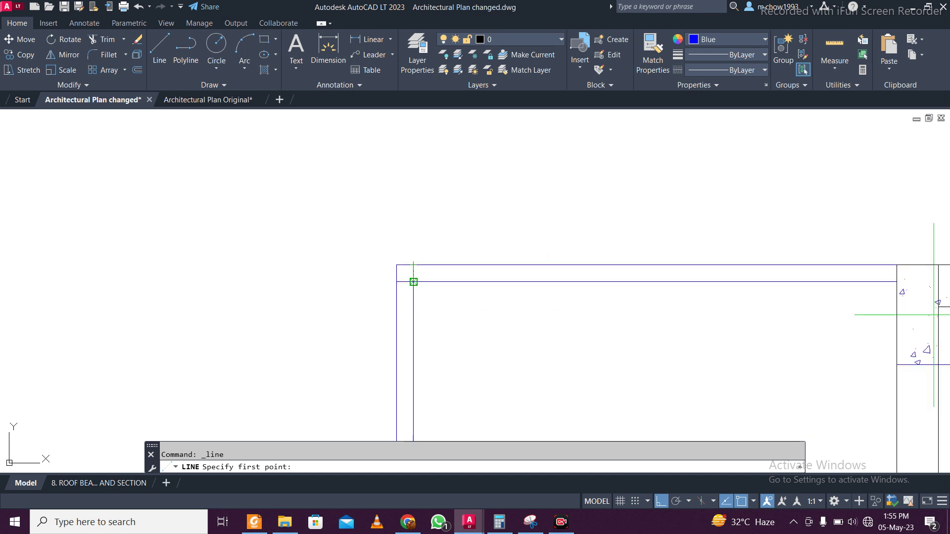
left_click(414, 278)
scroll(418, 197, "down", 5)
scroll(414, 169, "up", 4)
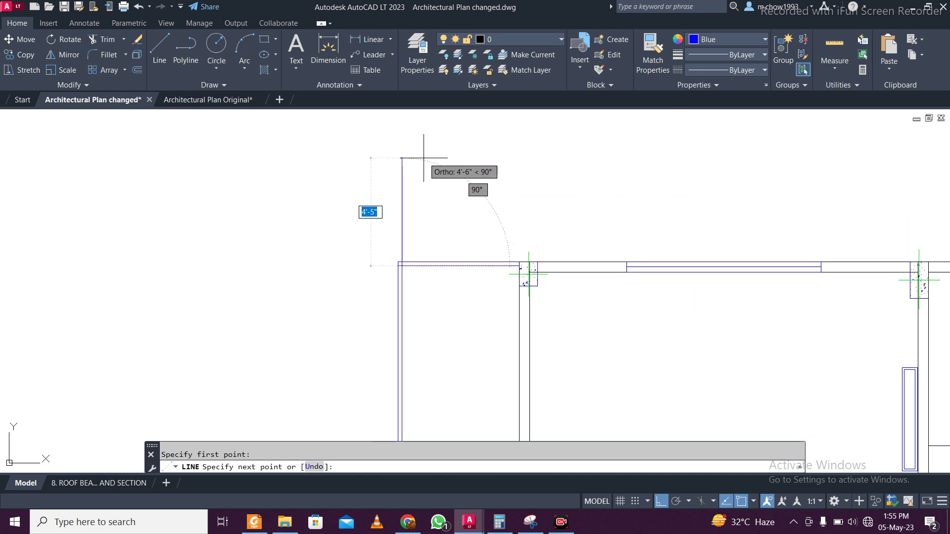
scroll(417, 138, "down", 8)
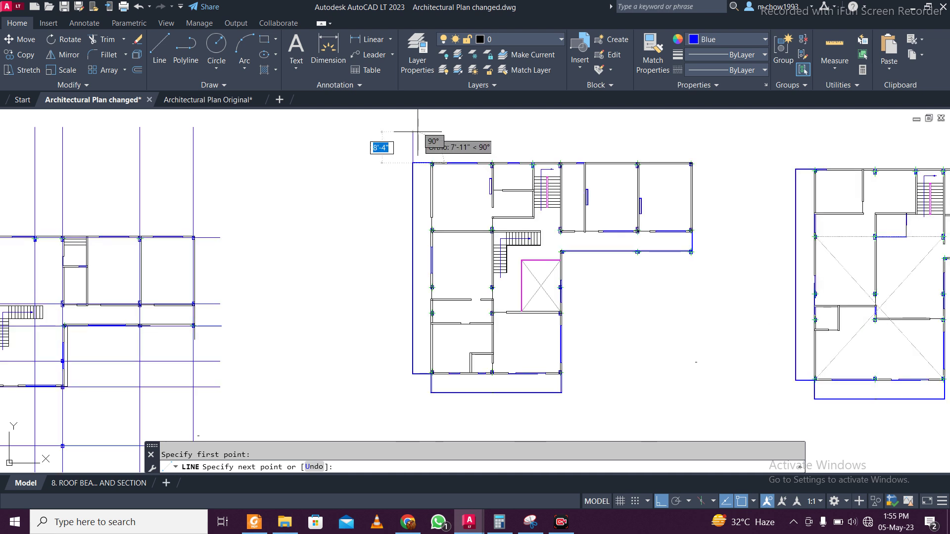
left_click(420, 128)
key("Escape")
- Stretch the new vertical line's lower end straight down past the second plan's bottom edge
left_click(427, 146)
left_click(367, 145)
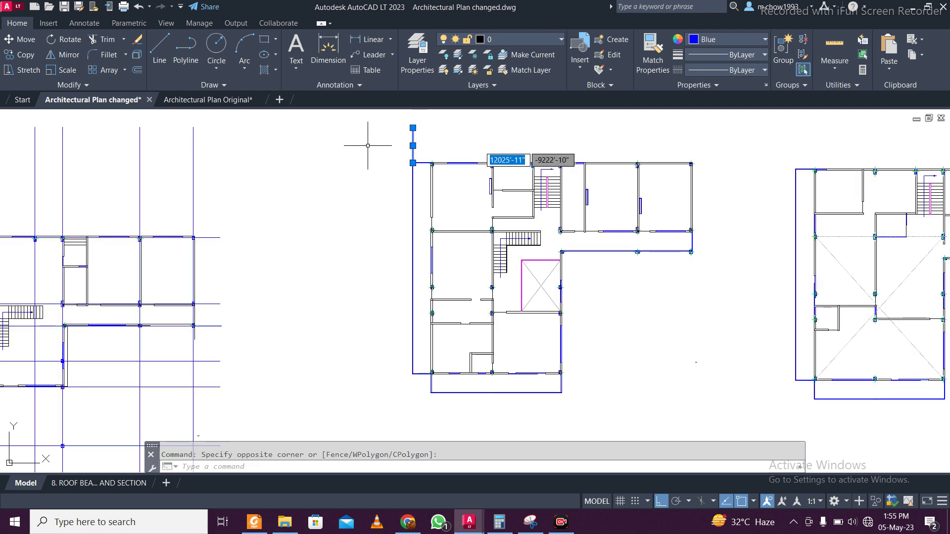
left_click(413, 163)
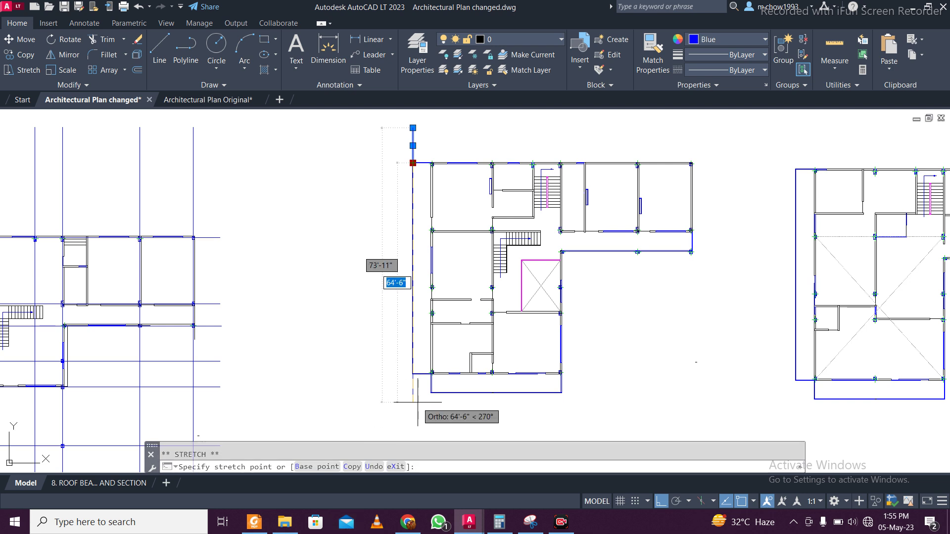
scroll(416, 405, "up", 5)
left_click(396, 411)
key("Escape")
- Draw a horizontal line about 14 feet long leftward from the second plan's lower-left corner
left_click(160, 49)
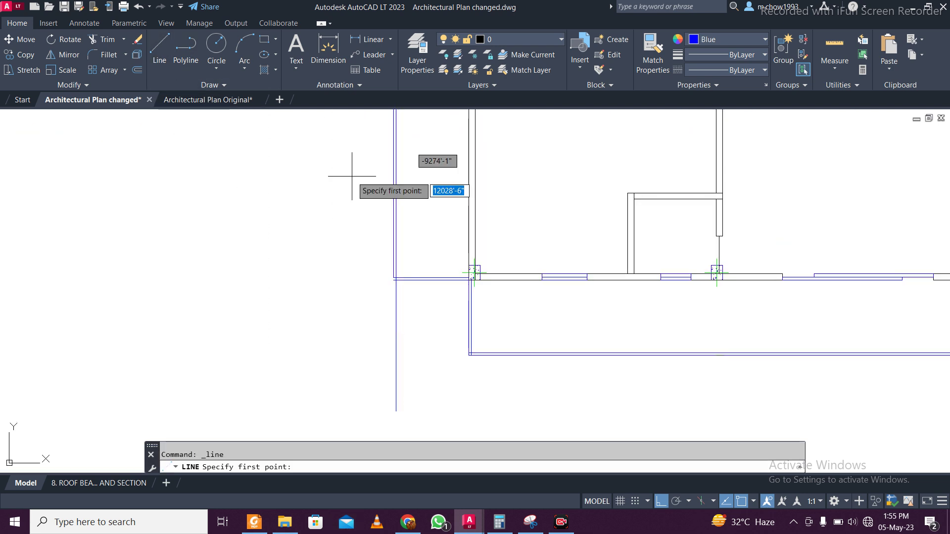
scroll(453, 360, "up", 4)
scroll(460, 365, "up", 2)
left_click(518, 328)
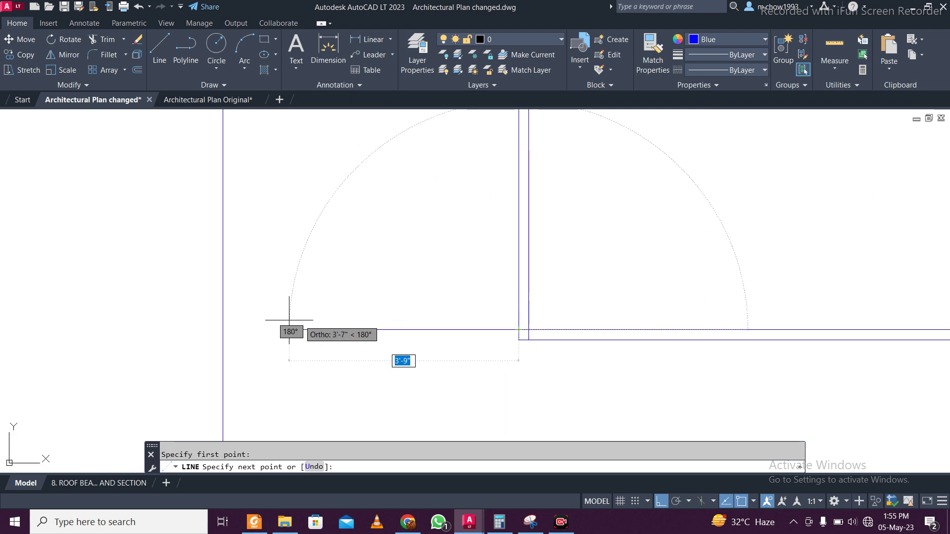
scroll(14, 309, "down", 5)
middle_click_drag(15, 309, 220, 342)
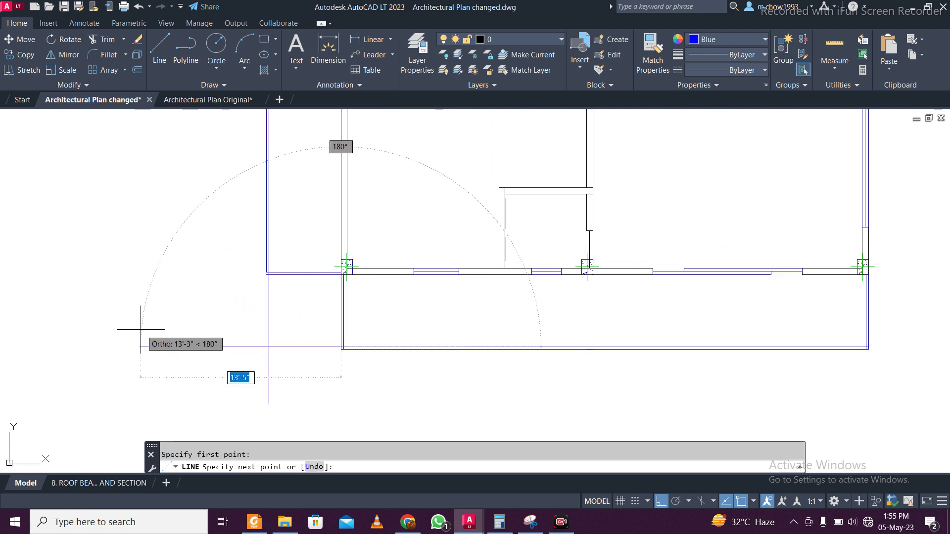
key("Escape")
- Stretch the new horizontal line's inner end across the second plan to beyond its lower-right corner
left_click(306, 364)
left_click(297, 326)
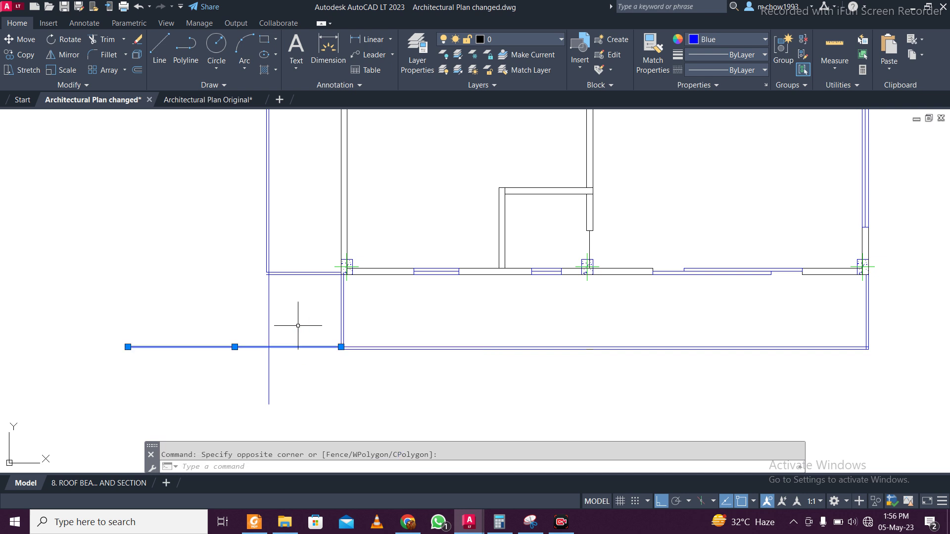
left_click(341, 347)
scroll(327, 336, "down", 4)
left_click(661, 345)
key("Escape")
scroll(479, 322, "down", 6)
scroll(318, 238, "up", 2)
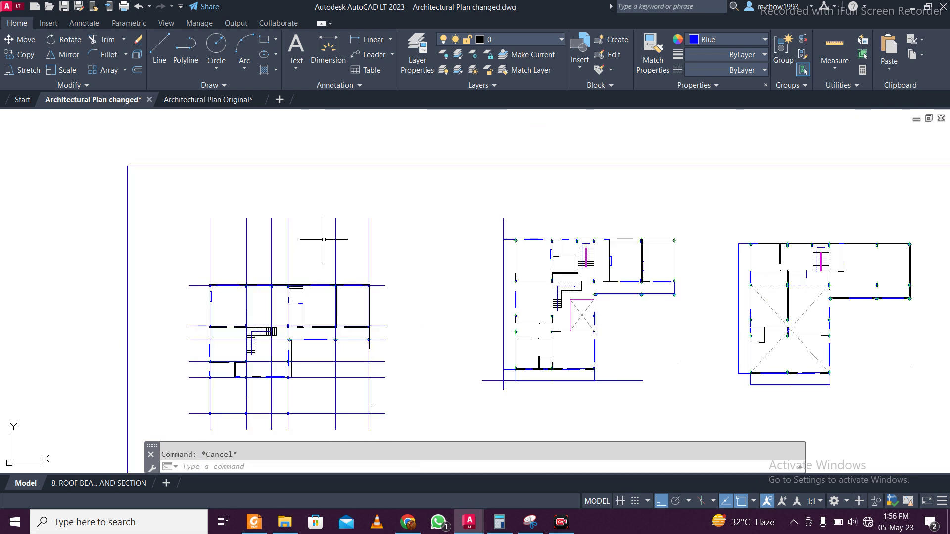
- Assign the first plan's grid lines and the second plan's two new lines to layer 3, using crossing selections
left_click(525, 39)
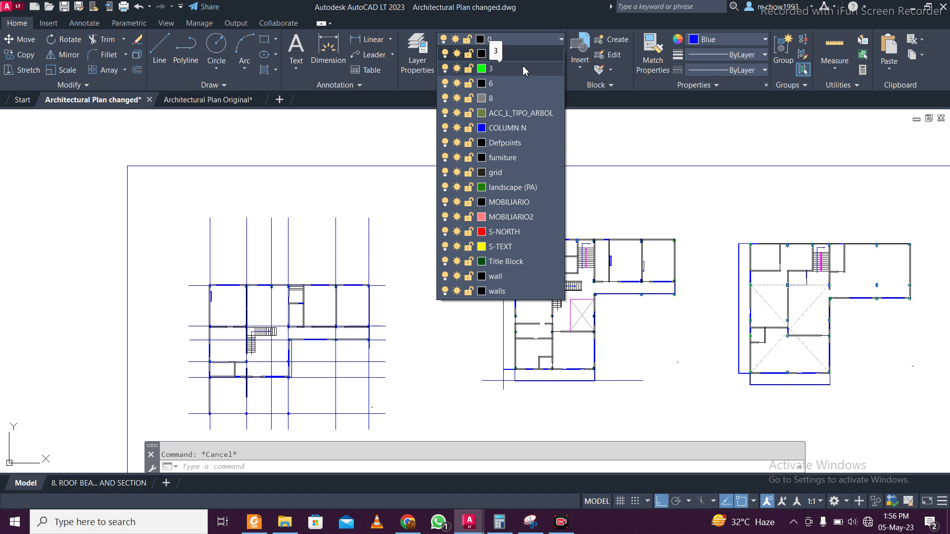
key("Escape")
left_click(394, 252)
left_click(112, 212)
left_click(419, 261)
left_click(382, 432)
left_click(533, 216)
left_click(464, 213)
left_click(521, 228)
left_click(466, 211)
left_click(711, 361)
left_click(594, 414)
left_click(510, 43)
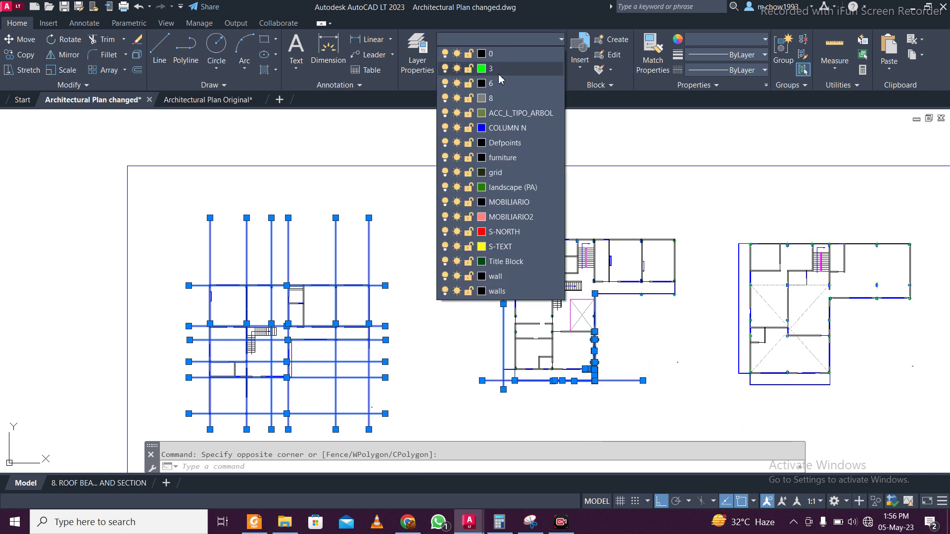
left_click(495, 75)
scroll(361, 259, "up", 5)
scroll(370, 251, "down", 5)
- Set the colour of the selected grid lines to ByLayer and clear the selection
left_click(705, 40)
left_click(711, 53)
key("Escape")
scroll(393, 265, "up", 4)
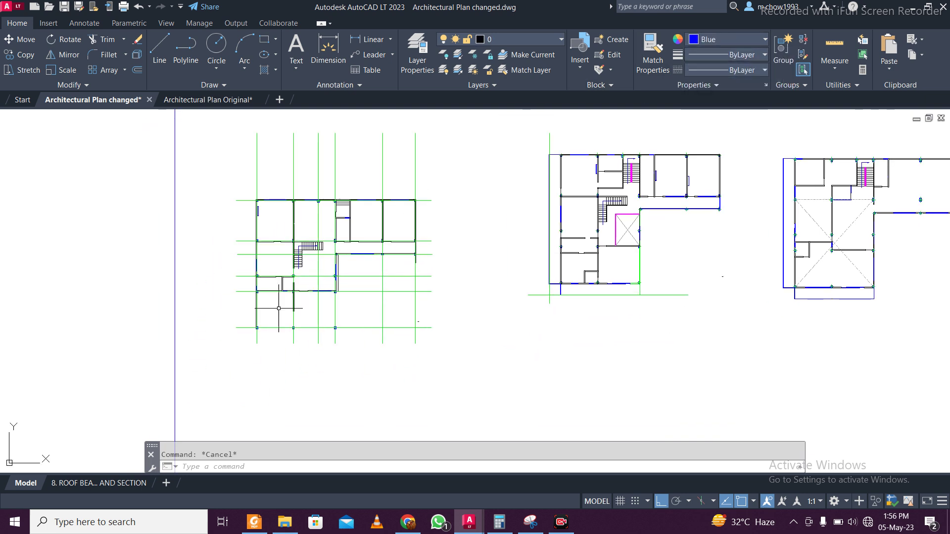
- Copy the second plan's bottom horizontal grid line up to its lowest row of columns, using the lower-left corner as base point
scroll(442, 246, "down", 6)
scroll(441, 247, "up", 4)
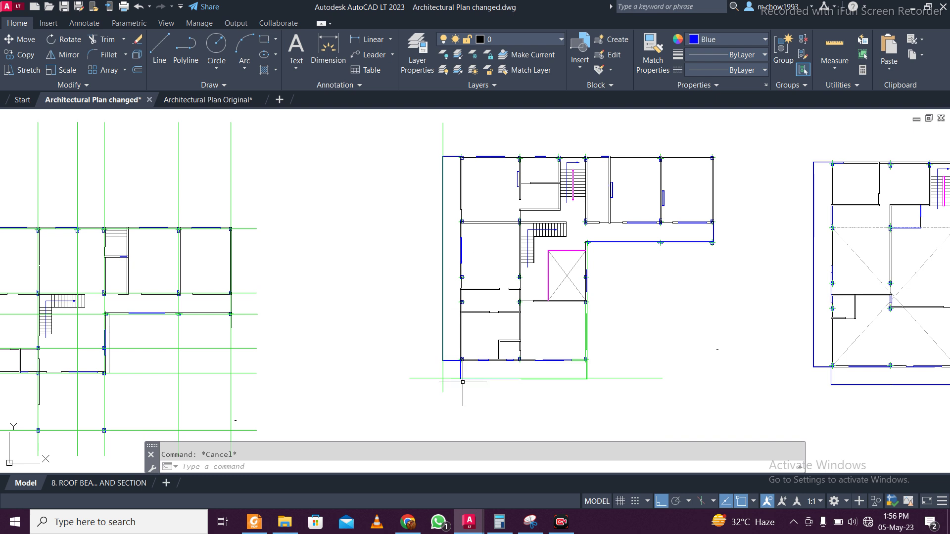
scroll(496, 388, "up", 4)
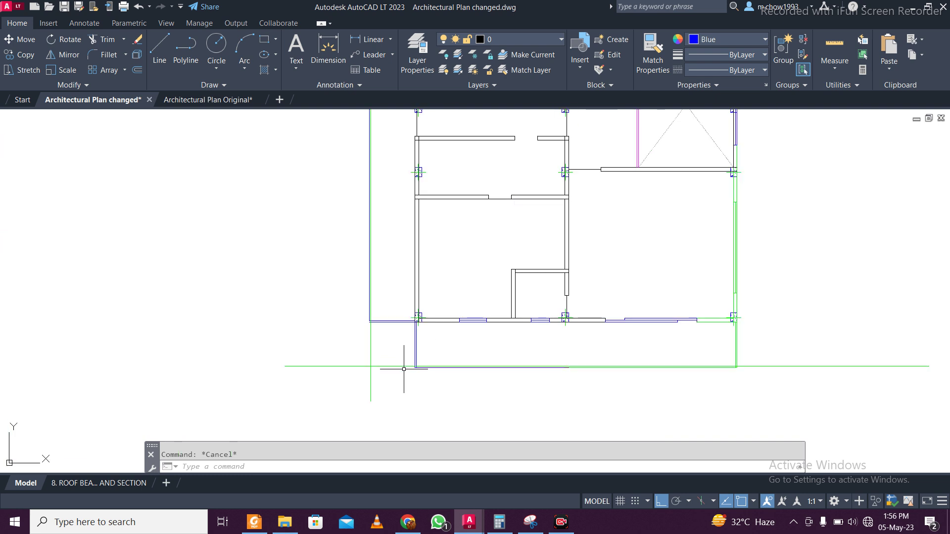
left_click(395, 366)
left_click(390, 345)
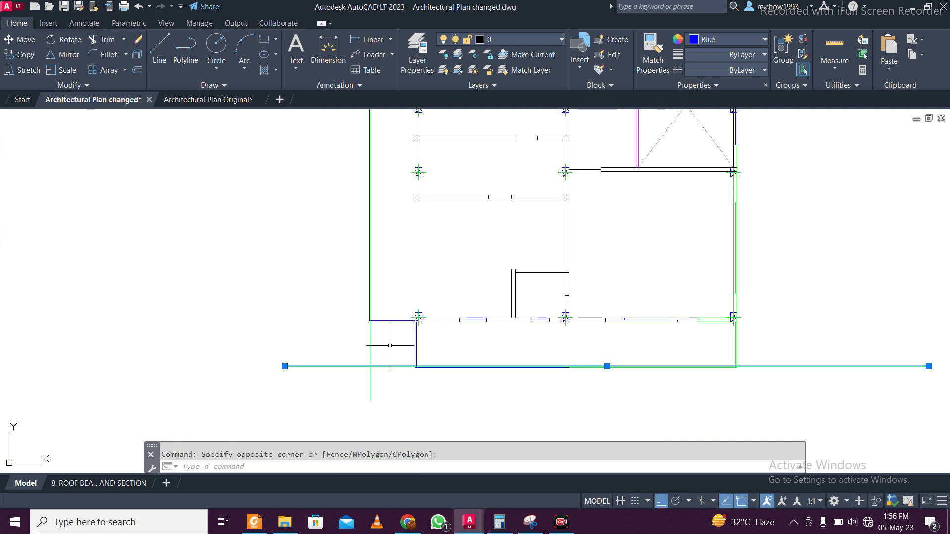
left_click(20, 54)
scroll(421, 349, "up", 6)
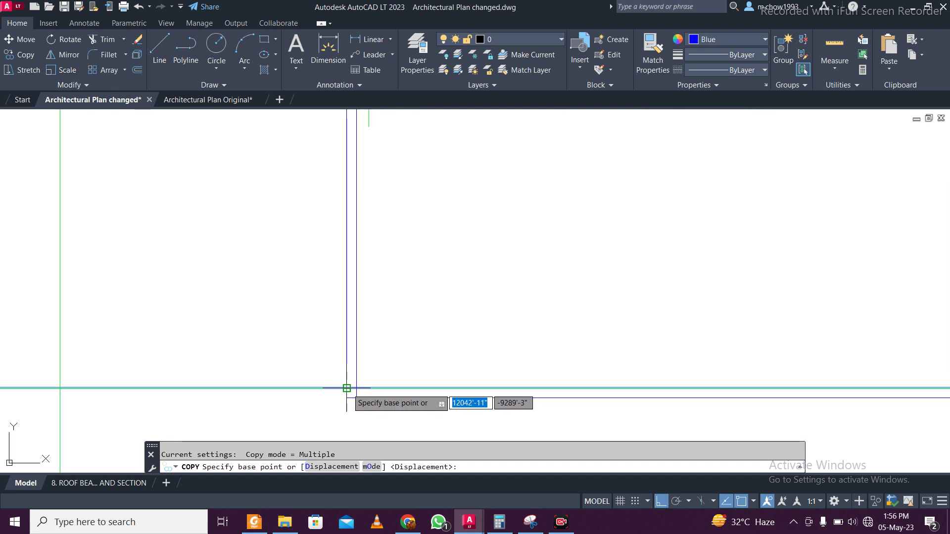
left_click(348, 388)
scroll(353, 322, "down", 3)
scroll(354, 223, "up", 5)
scroll(354, 273, "down", 4)
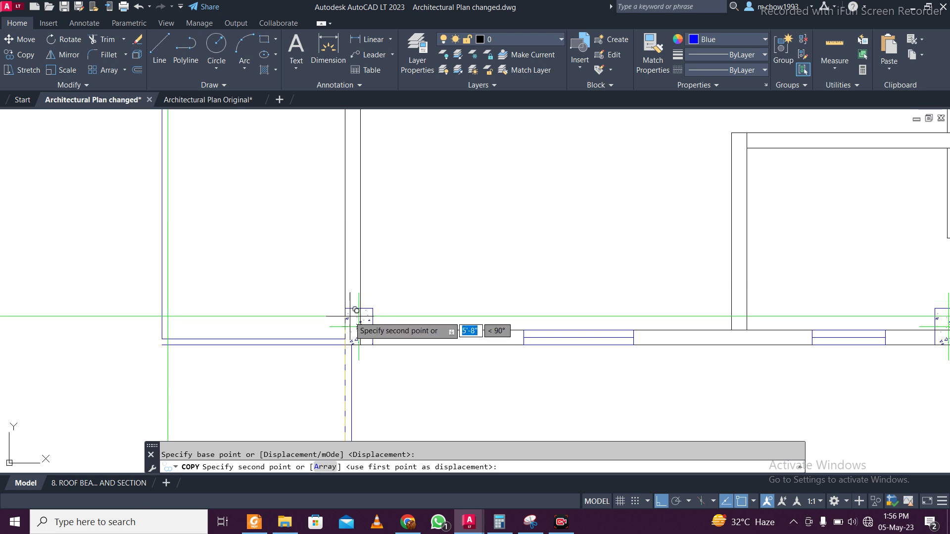
left_click(350, 318)
- Place further copies of the horizontal grid line through the second and third column rows from the bottom
scroll(347, 248, "down", 3)
scroll(352, 219, "up", 6)
left_click(324, 211)
scroll(319, 217, "down", 3)
scroll(317, 235, "up", 6)
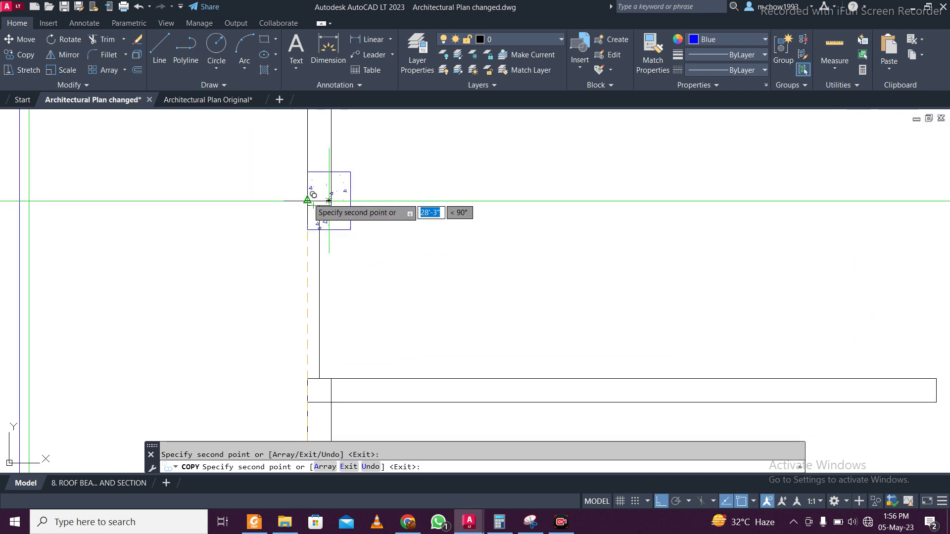
scroll(316, 203, "down", 5)
middle_click_drag(320, 166, 316, 313)
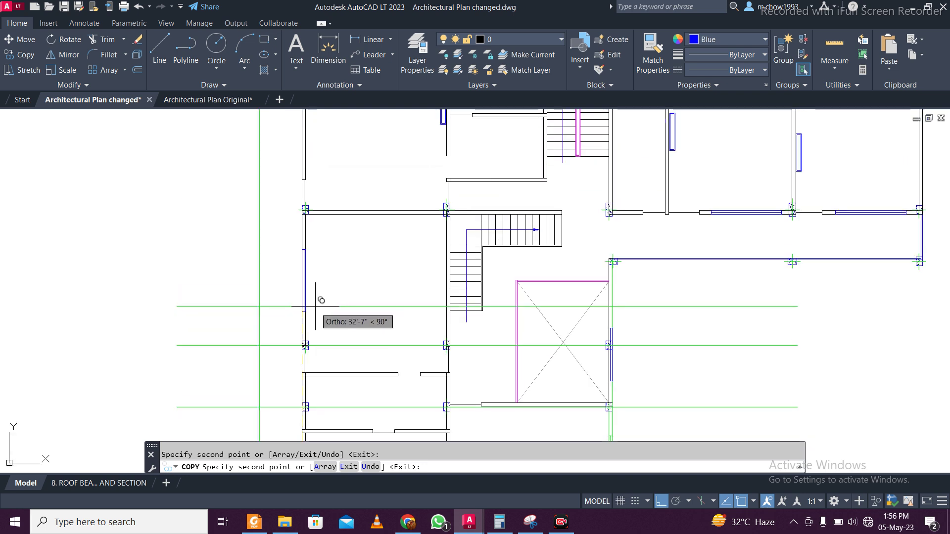
- Place copies of the horizontal grid line through the two uppermost column rows and end the copying
scroll(314, 295, "up", 2)
middle_click_drag(298, 225, 301, 386)
scroll(304, 324, "up", 2)
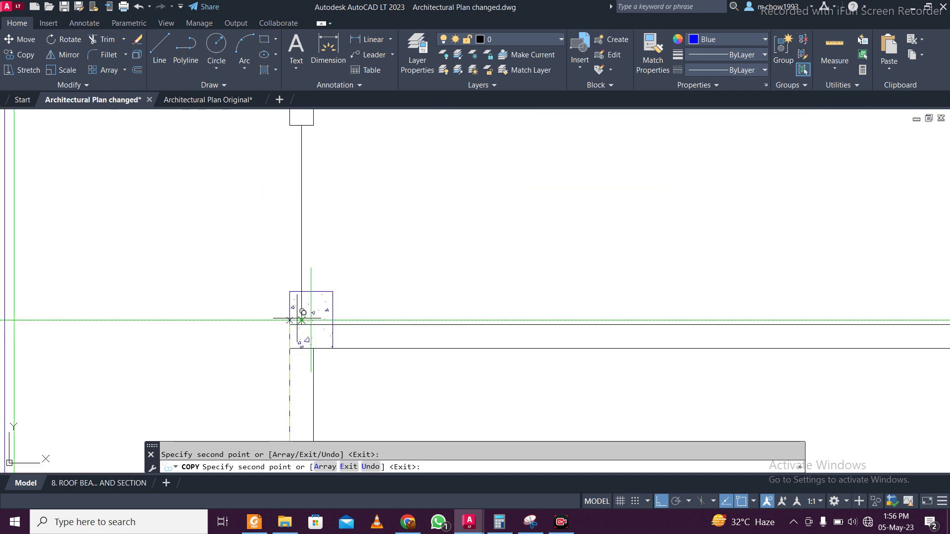
scroll(297, 297, "down", 4)
mouse_move(310, 275)
middle_mouse_down()
mouse_move(307, 409)
mouse_move(319, 413)
middle_mouse_up()
scroll(310, 320, "up", 5)
left_click(297, 340)
scroll(366, 228, "down", 8)
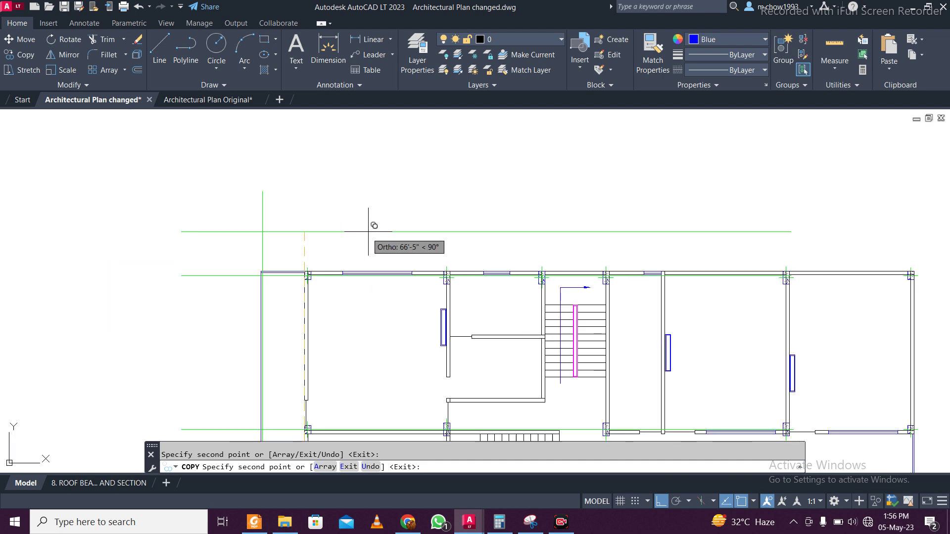
key("Escape")
- Copy the second plan's leftmost vertical grid line to its first line of columns, using the upper-left corner as base point
scroll(297, 203, "up", 5)
left_click(254, 182)
left_click(25, 54)
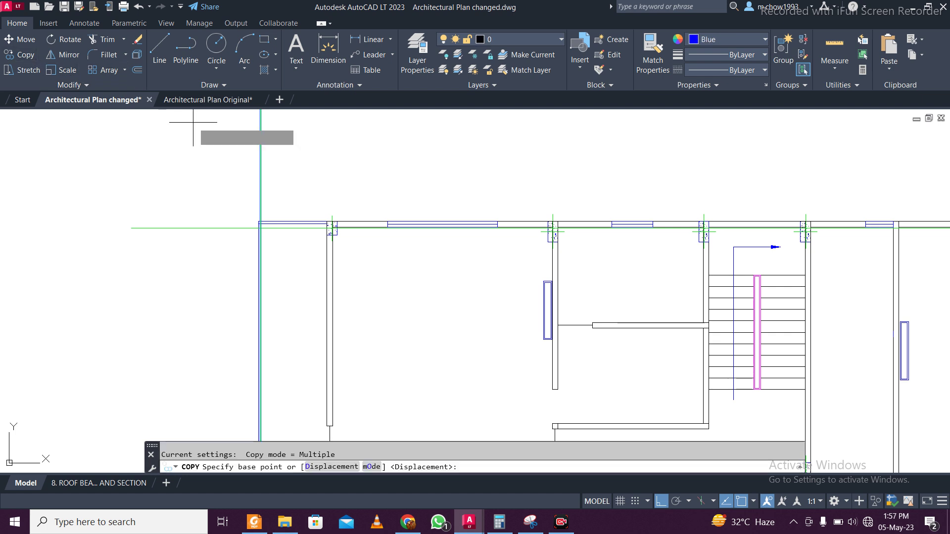
scroll(554, 229, "up", 5)
left_click(167, 227)
scroll(404, 216, "down", 2)
scroll(561, 212, "down", 3)
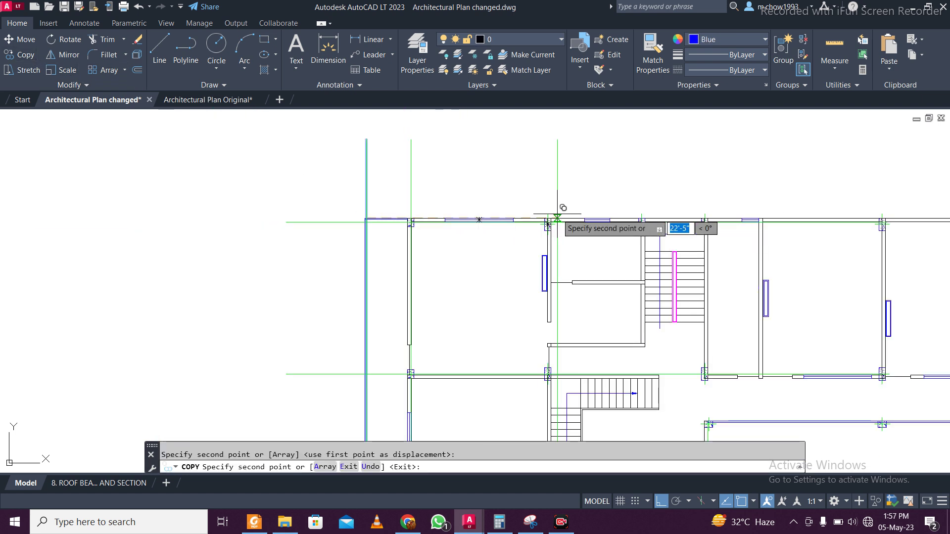
- Place copies of the vertical grid line through the second, third and fourth columns along the top wall
scroll(530, 212, "up", 3)
scroll(704, 206, "down", 3)
scroll(588, 227, "up", 3)
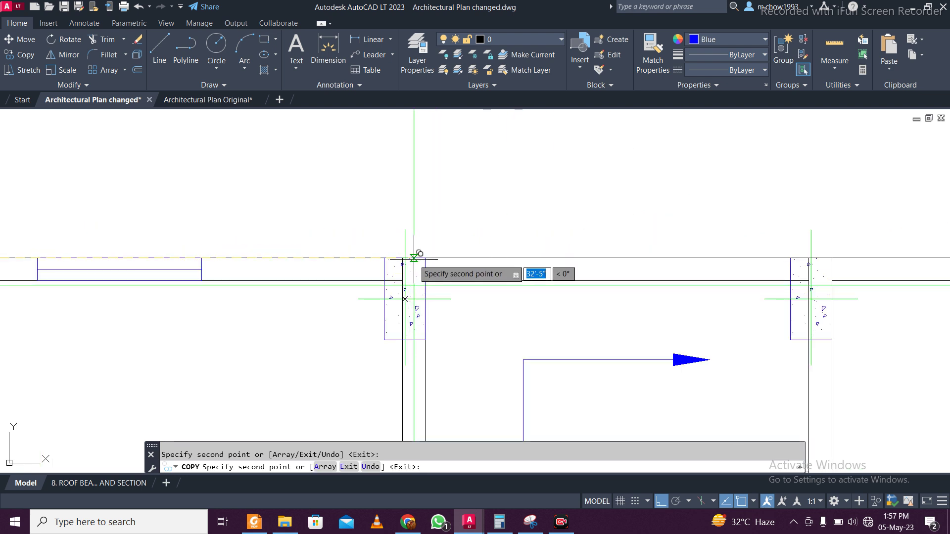
scroll(427, 252, "down", 4)
scroll(593, 254, "up", 4)
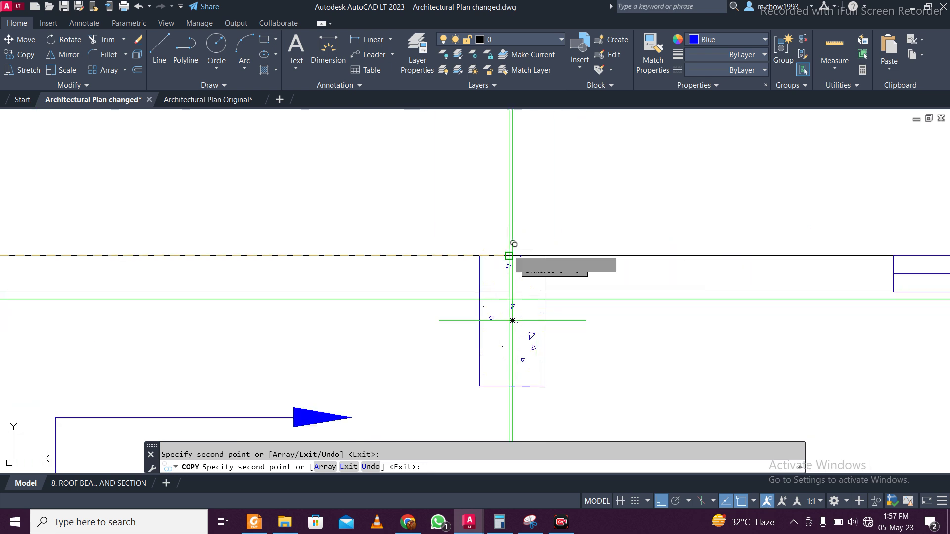
- Place copies of the vertical grid line through the last two columns at the right end of the top wall
scroll(518, 251, "down", 4)
scroll(624, 237, "up", 2)
scroll(615, 246, "down", 2)
scroll(615, 246, "up", 5)
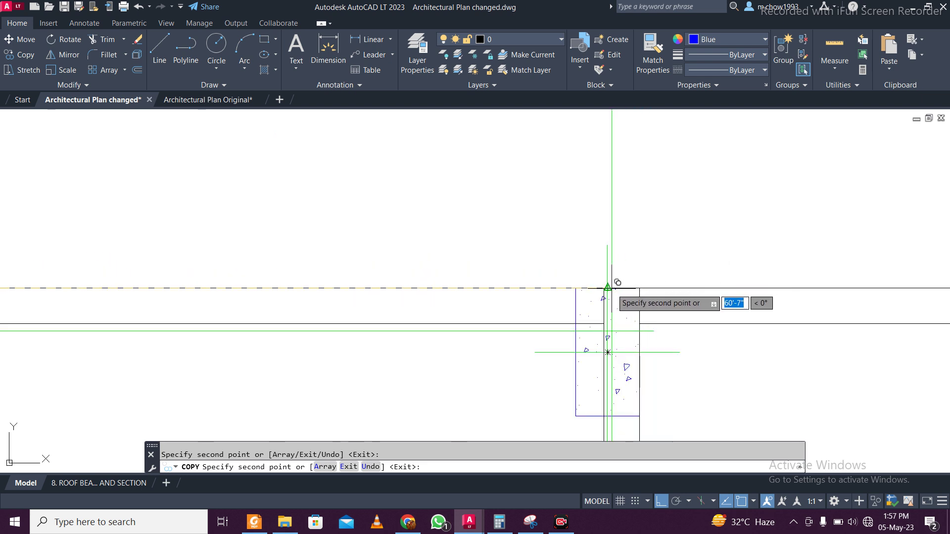
scroll(609, 277, "down", 4)
scroll(583, 272, "up", 2)
scroll(708, 282, "up", 3)
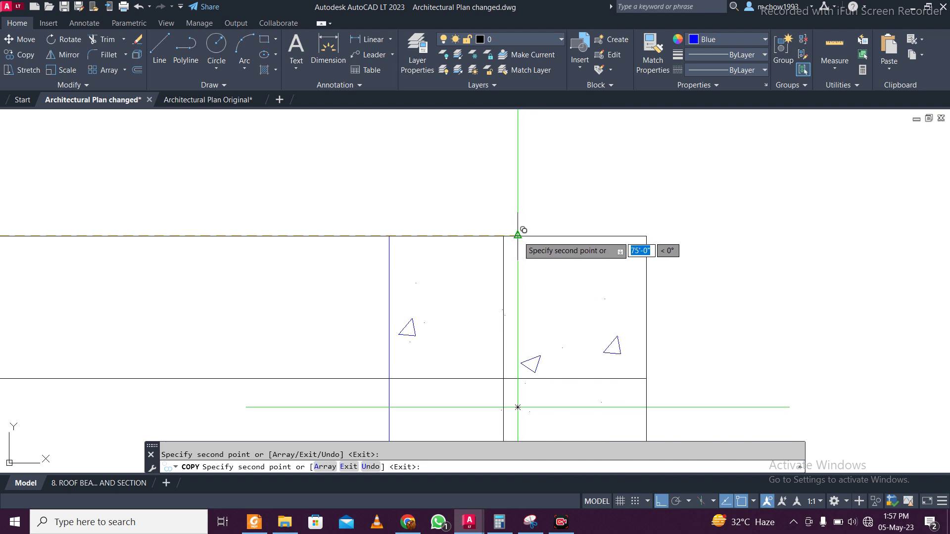
scroll(544, 223, "down", 5)
scroll(553, 230, "down", 4)
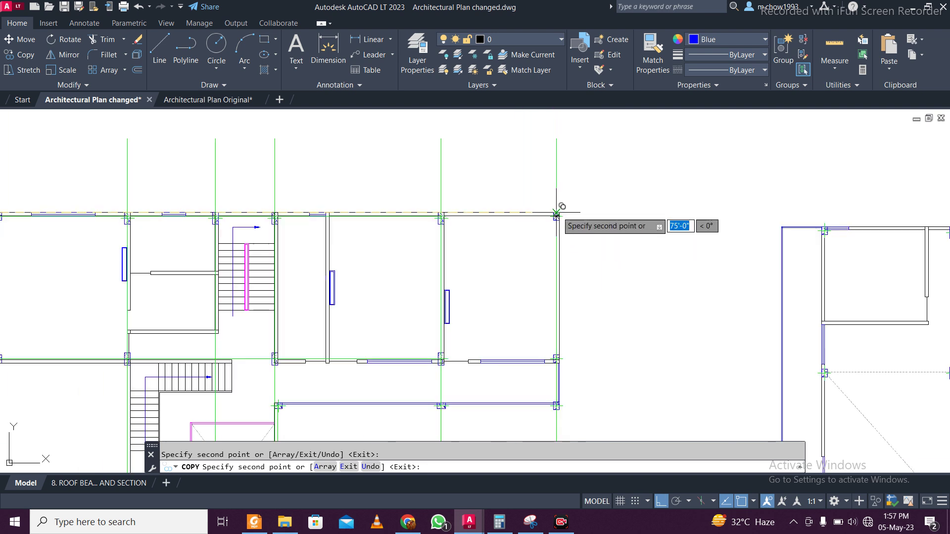
- End the vertical grid line copying and copy the horizontal grid line crossing the void up to the column row along the balcony edge
key("Escape")
scroll(438, 210, "up", 4)
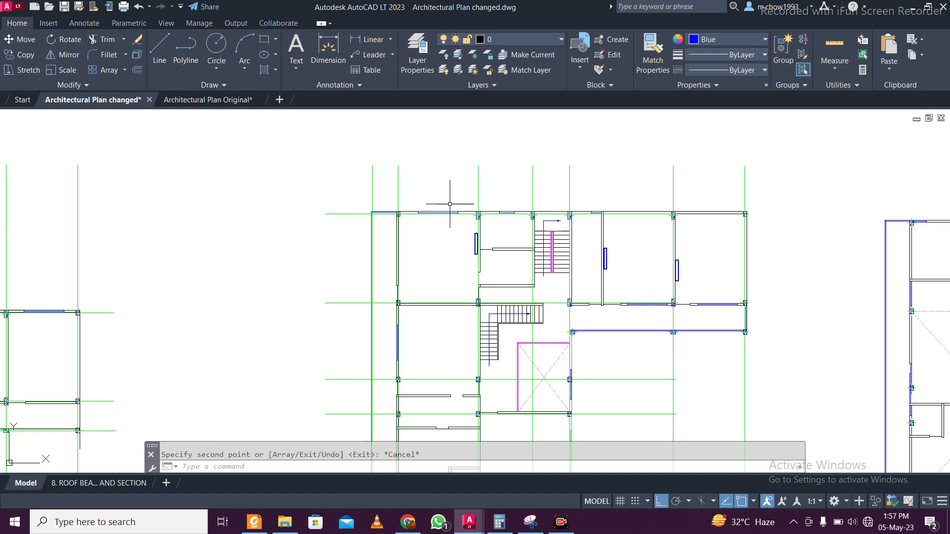
scroll(550, 290, "up", 7)
scroll(601, 287, "down", 5)
scroll(591, 290, "down", 3)
scroll(668, 302, "up", 3)
middle_click_drag(690, 281, 490, 287)
scroll(490, 287, "up", 4)
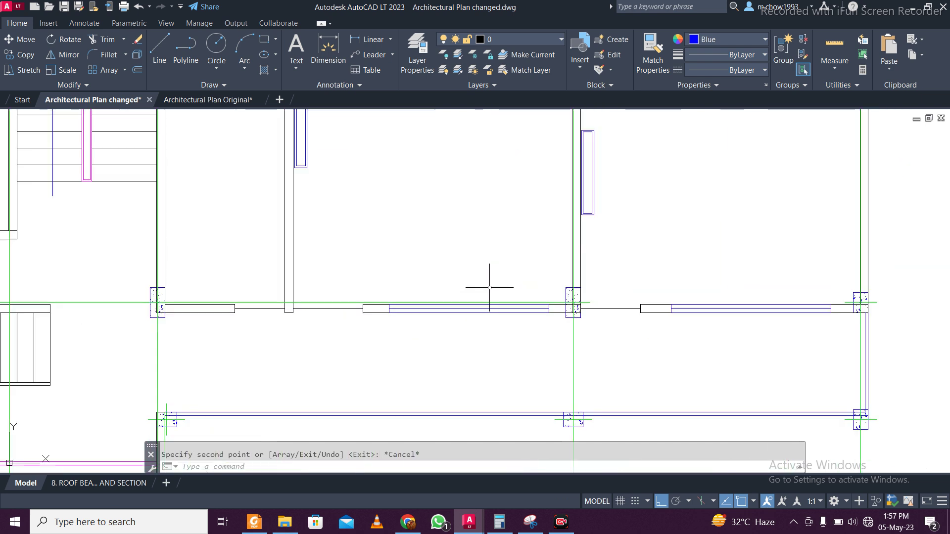
scroll(490, 288, "down", 4)
middle_click_drag(550, 365, 587, 306)
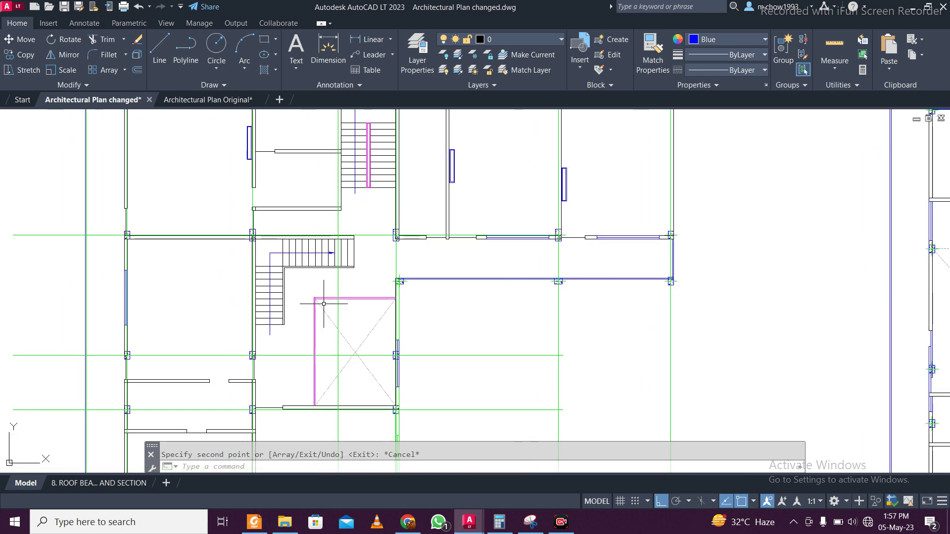
left_click(444, 355)
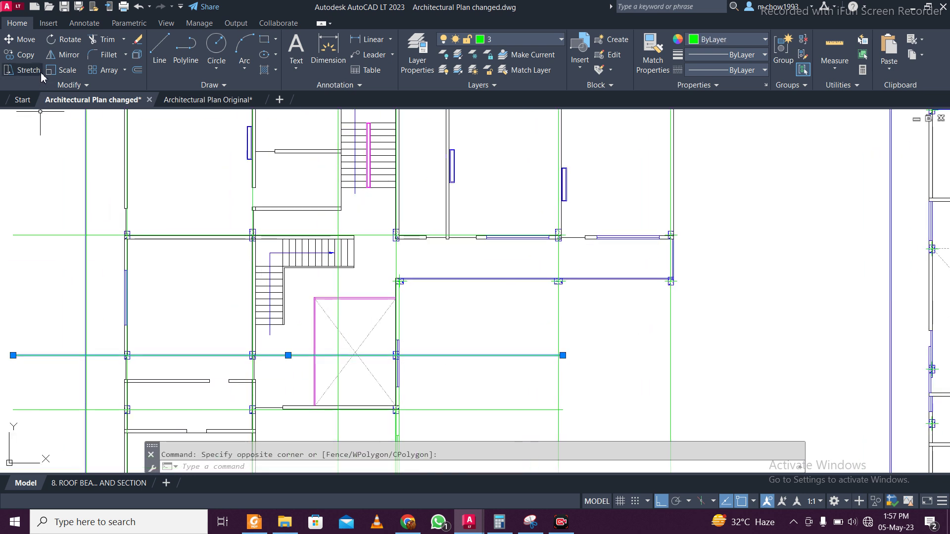
left_click(21, 55)
scroll(396, 354, "up", 10)
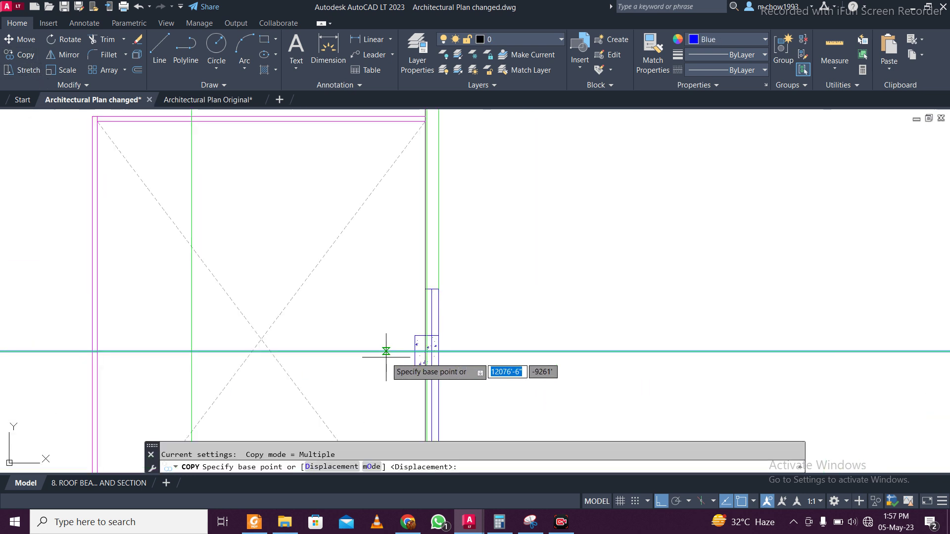
left_click(428, 356)
scroll(406, 346, "down", 8)
scroll(389, 339, "up", 5)
left_click(362, 286)
scroll(368, 292, "down", 5)
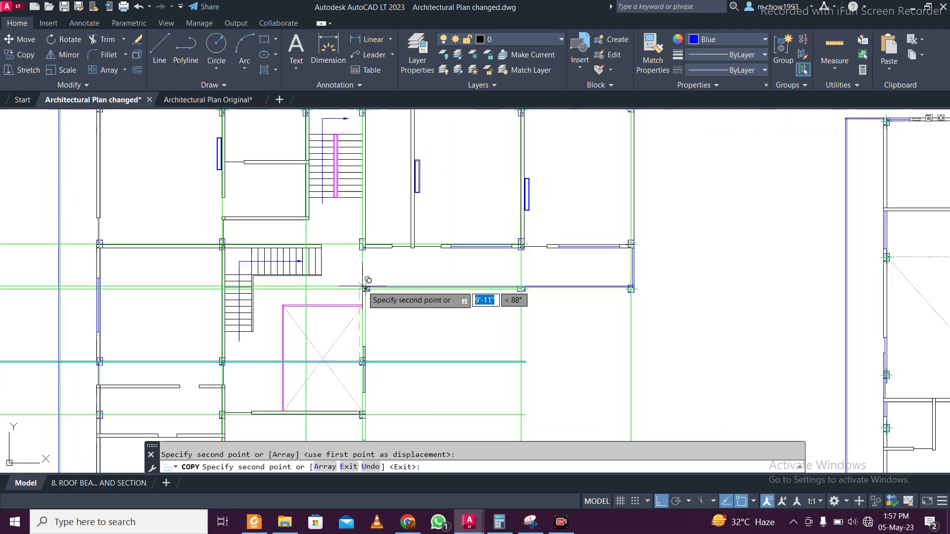
key("Escape")
- Examine the grid lines around the second plan's lower half and compare the grid layout across the three plans
scroll(399, 306, "down", 2)
middle_click_drag(284, 376, 288, 305)
middle_click_drag(299, 346, 311, 314)
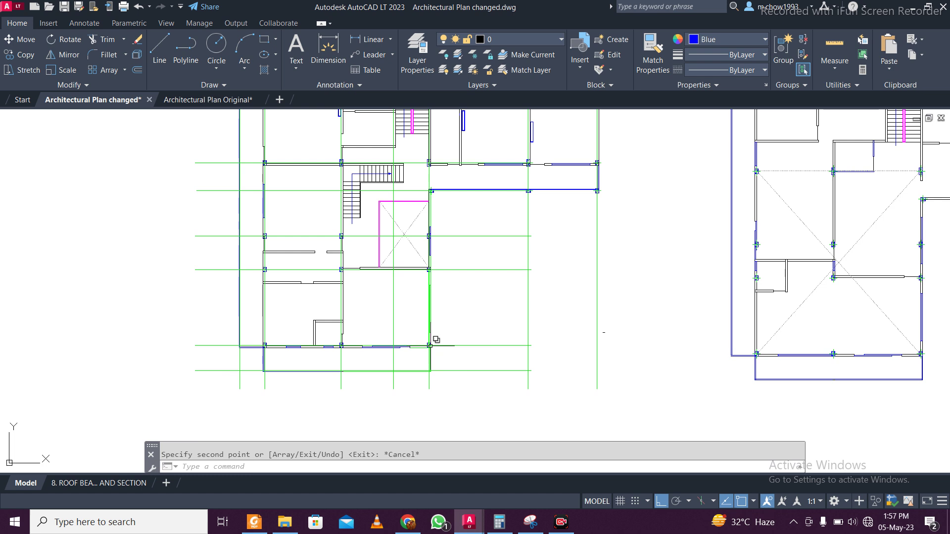
scroll(451, 317, "down", 2)
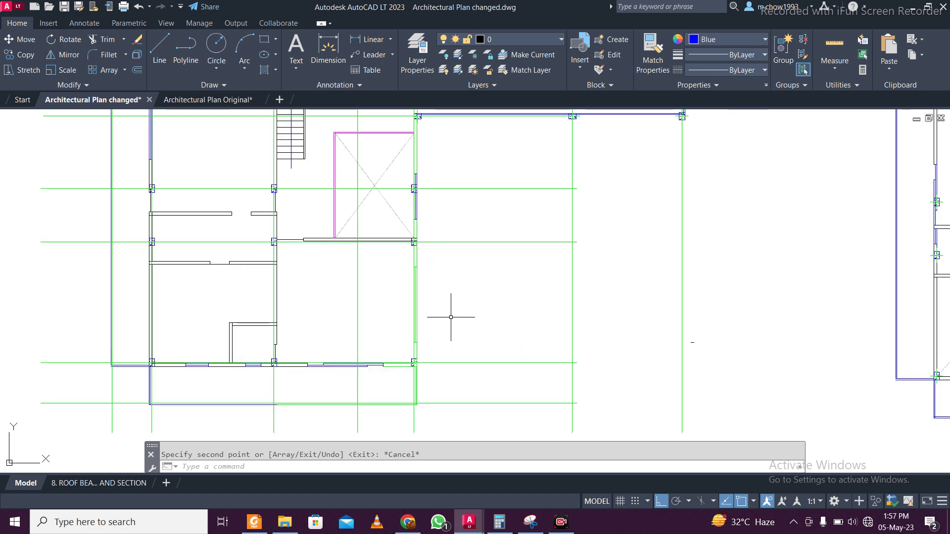
scroll(452, 333, "up", 3)
scroll(452, 333, "down", 3)
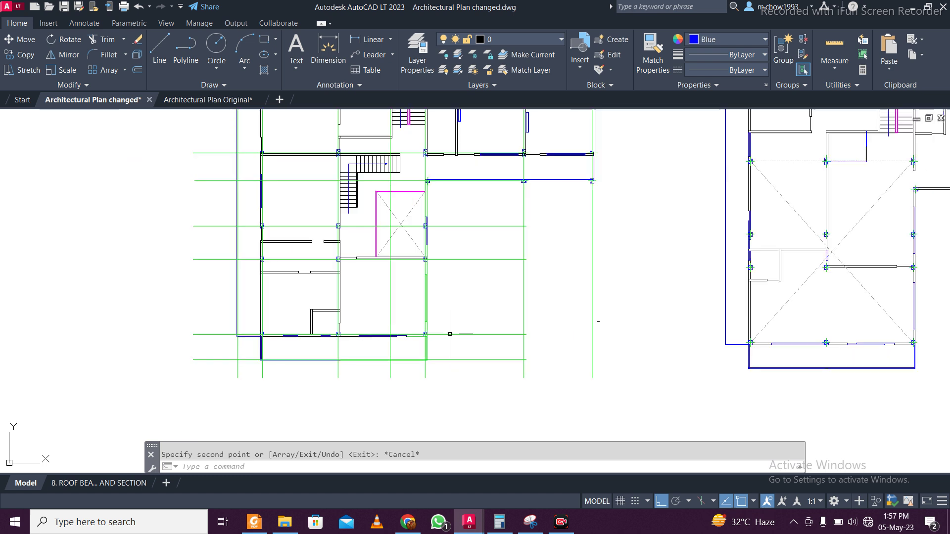
scroll(328, 290, "up", 3)
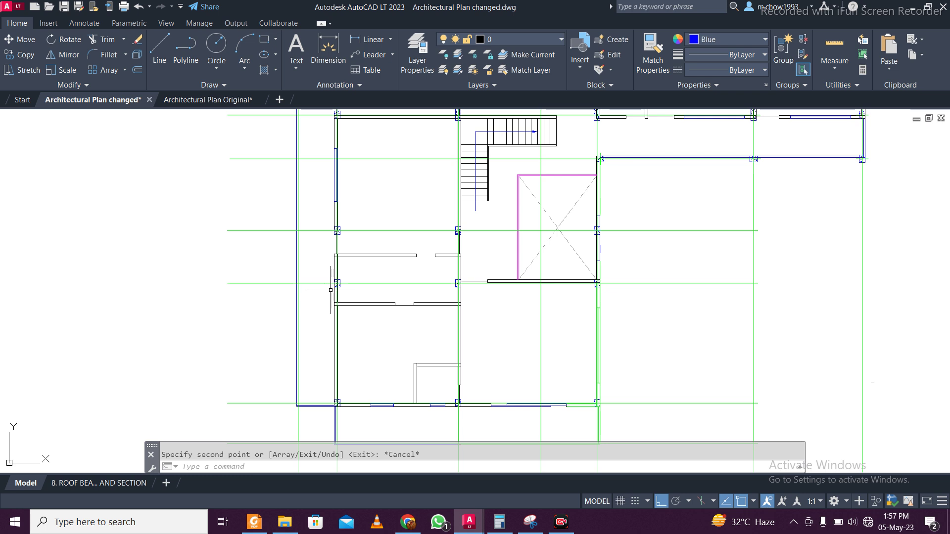
middle_click_drag(472, 287, 442, 359)
mouse_move(453, 293)
middle_mouse_down()
mouse_move(461, 387)
mouse_move(430, 287)
middle_mouse_up()
scroll(429, 283, "down", 2)
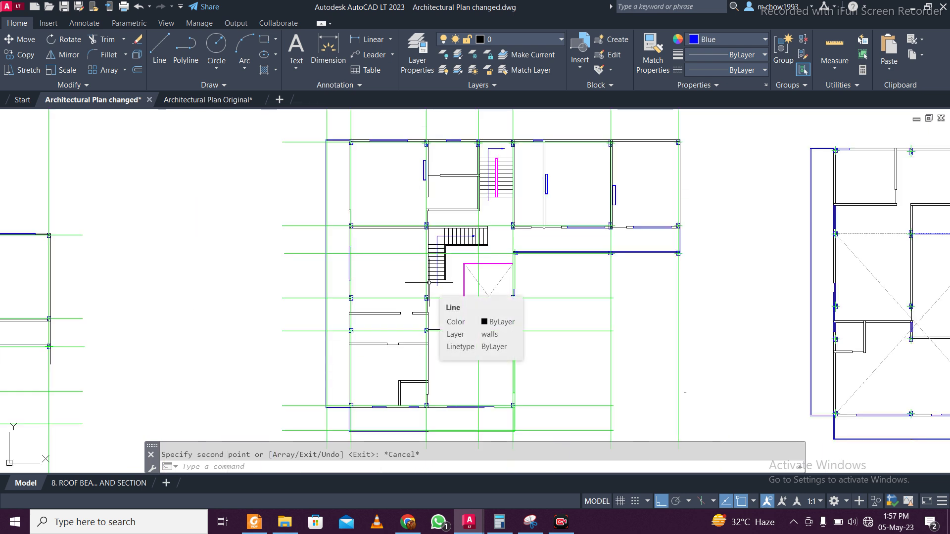
scroll(537, 308, "down", 5)
scroll(529, 276, "up", 3)
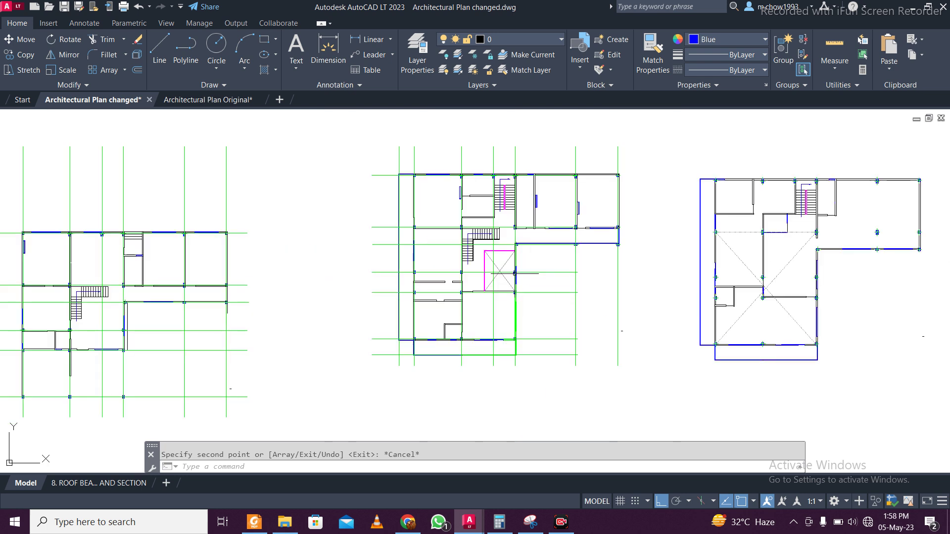
- Change the colour of layer 3 to index color 252
left_click(512, 39)
left_click(512, 41)
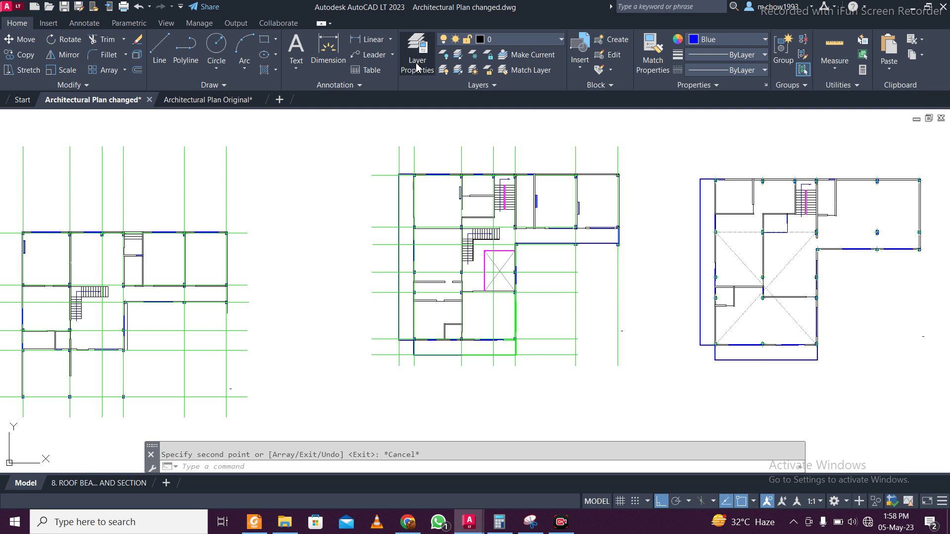
left_click(417, 67)
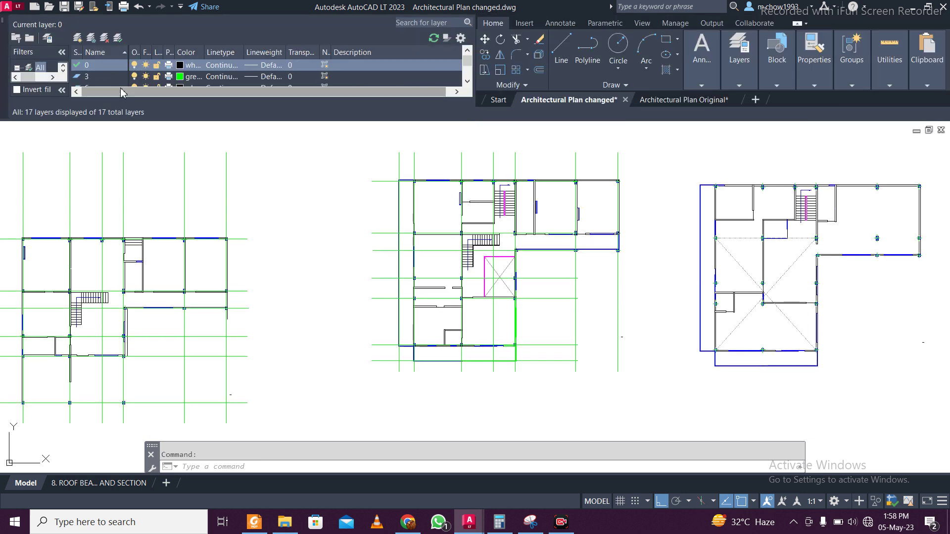
left_click(179, 76)
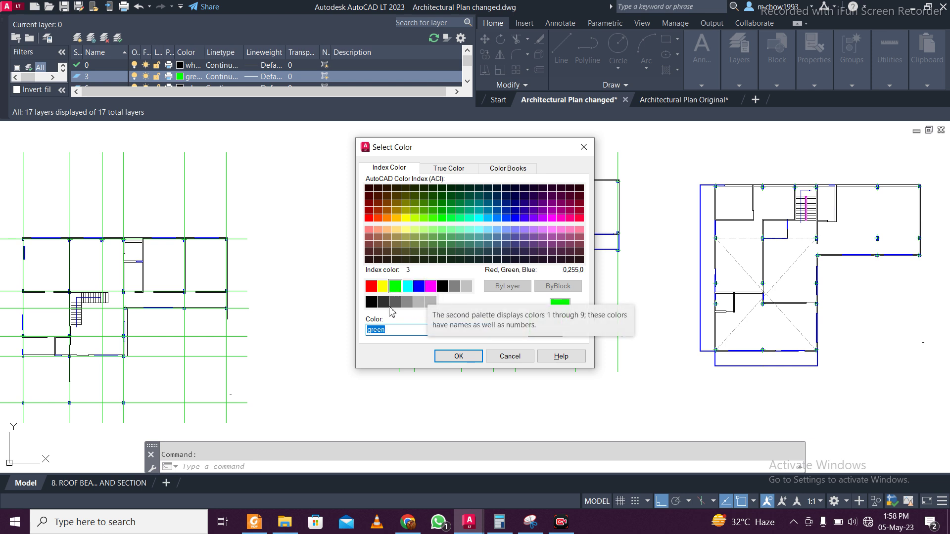
left_click(409, 303)
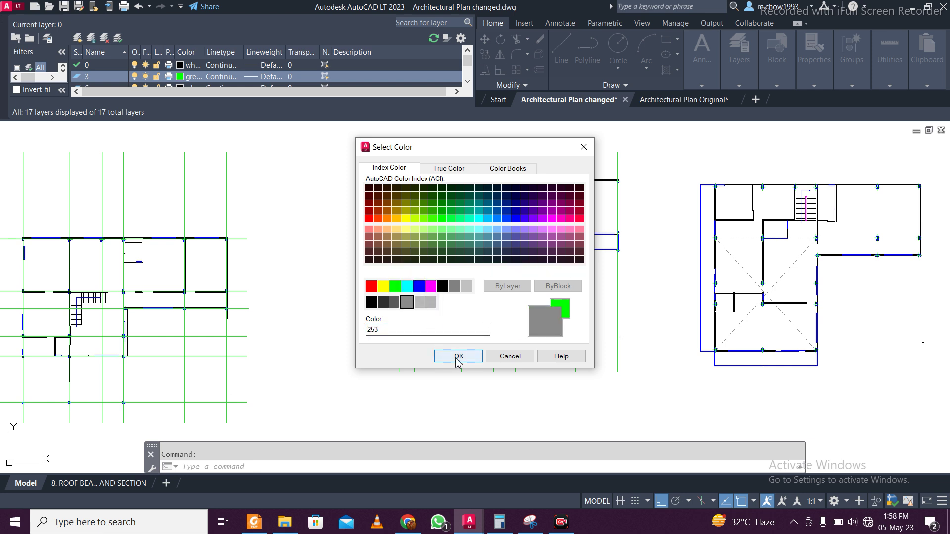
left_click(395, 302)
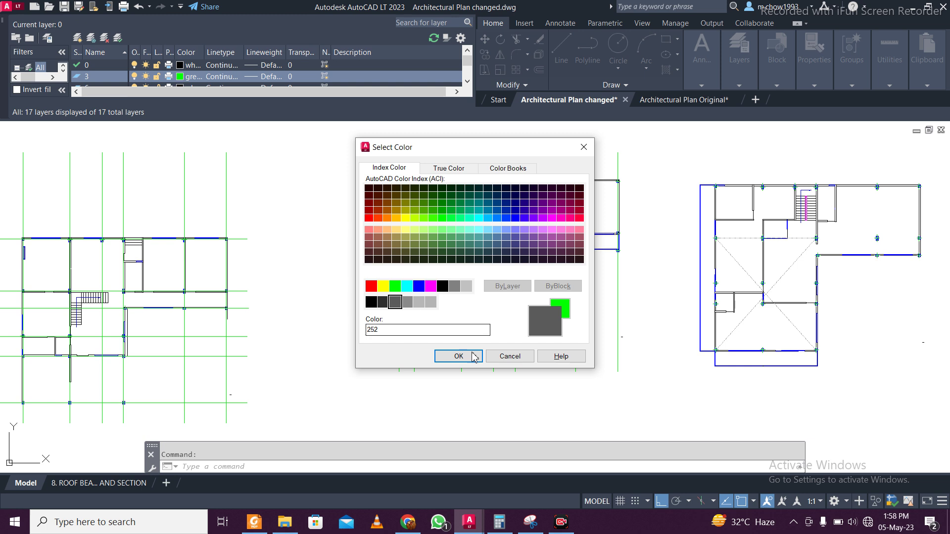
left_click(458, 356)
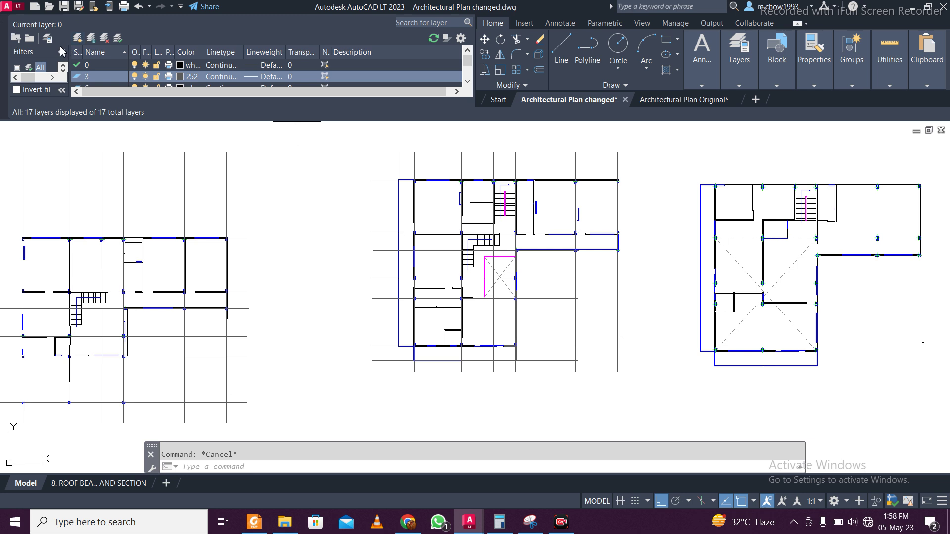
left_click(435, 222)
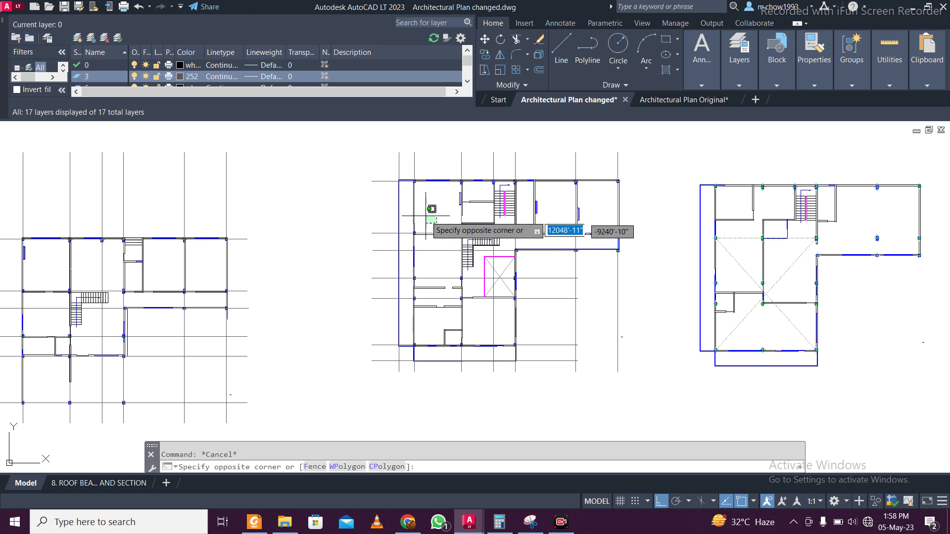
left_click(444, 222)
key("Escape")
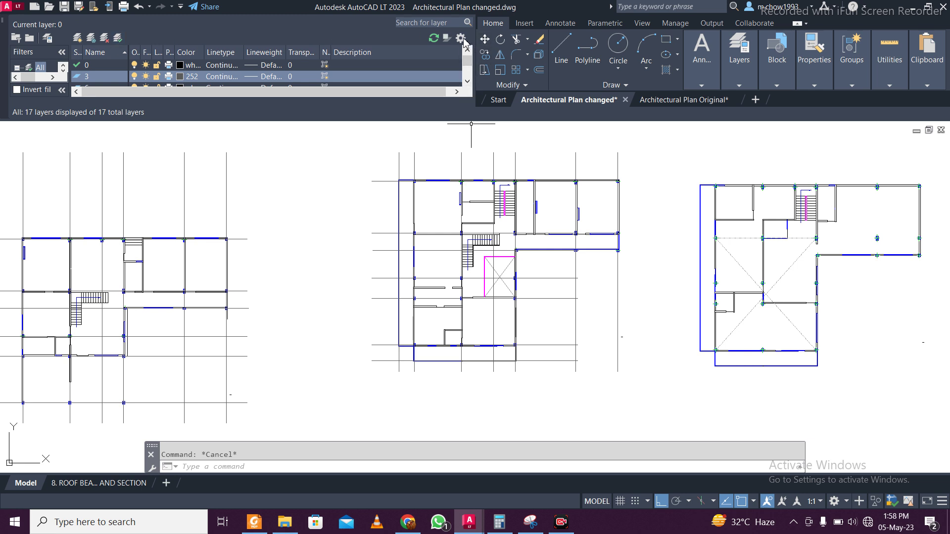
left_click(15, 39)
left_click(686, 123)
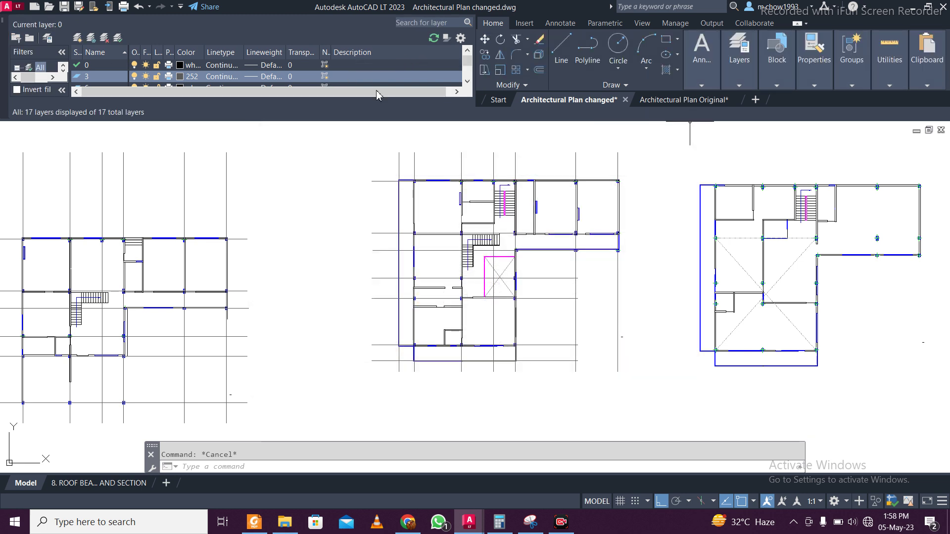
left_click(525, 24)
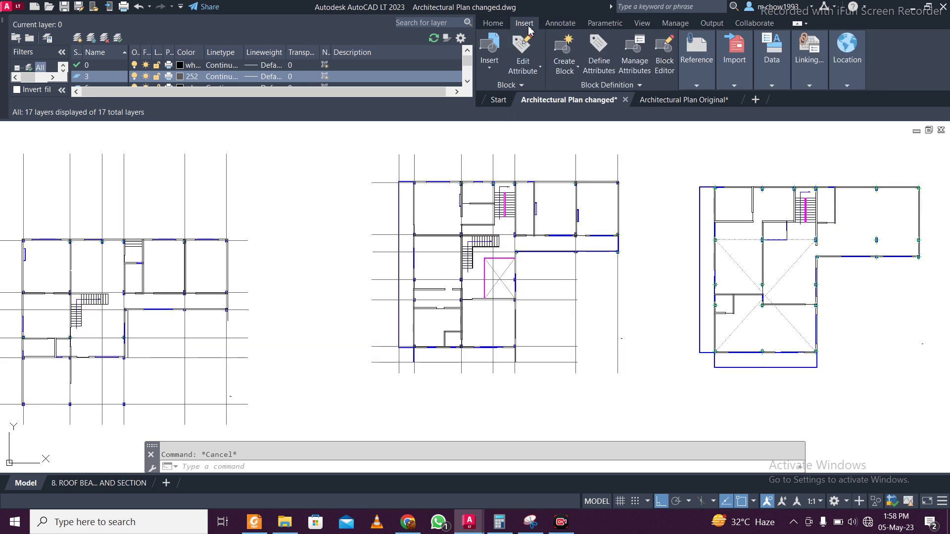
left_click(561, 24)
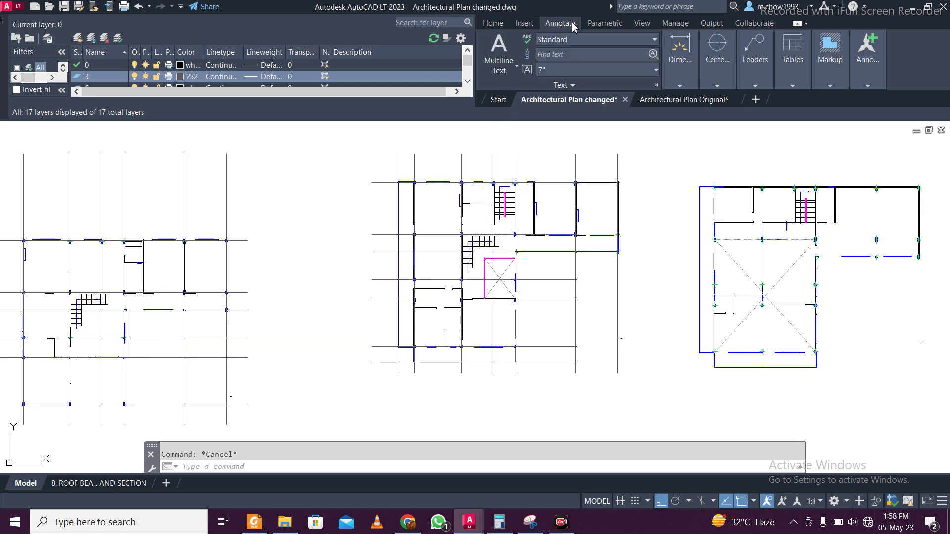
left_click(605, 25)
left_click(490, 24)
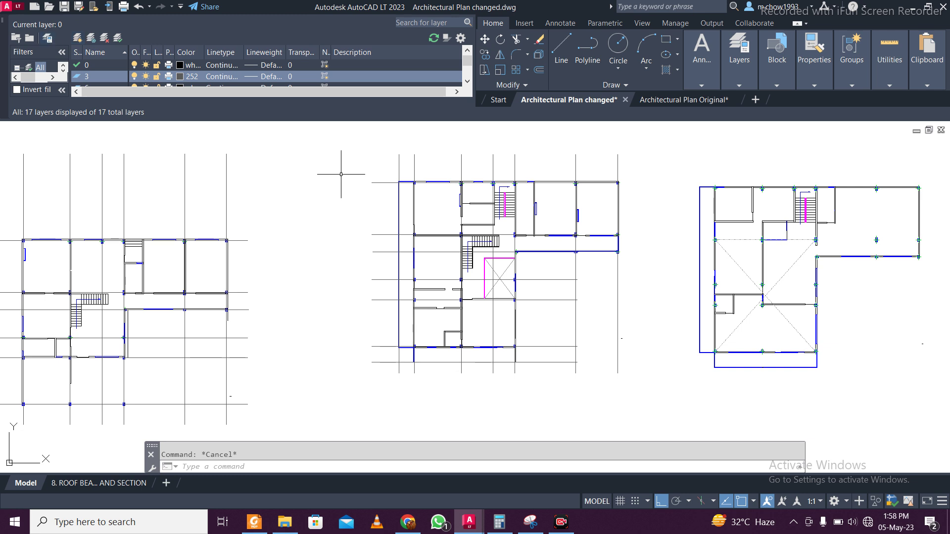
left_click(563, 523)
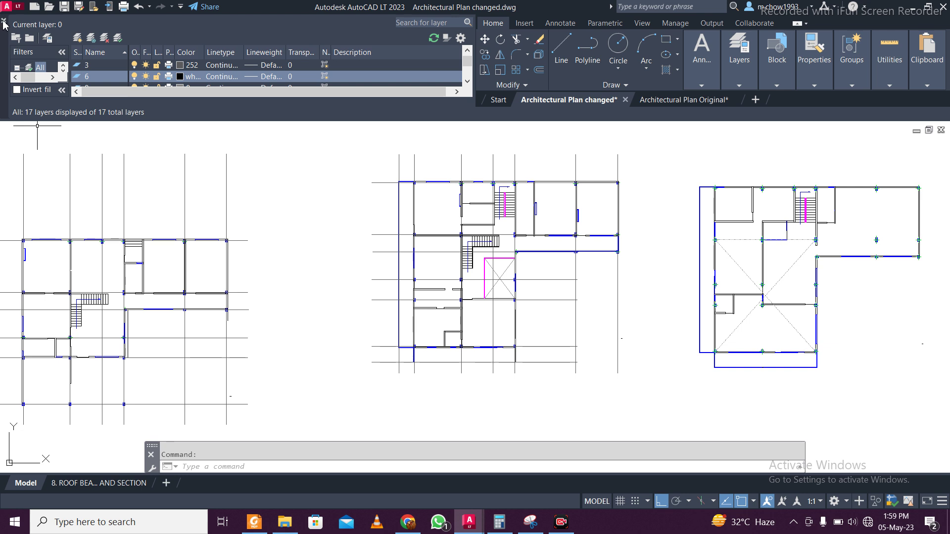
- Close the layer manager and delete the L-shaped partition walls in the second plan's lower-left room
left_click(4, 21)
scroll(417, 188, "up", 4)
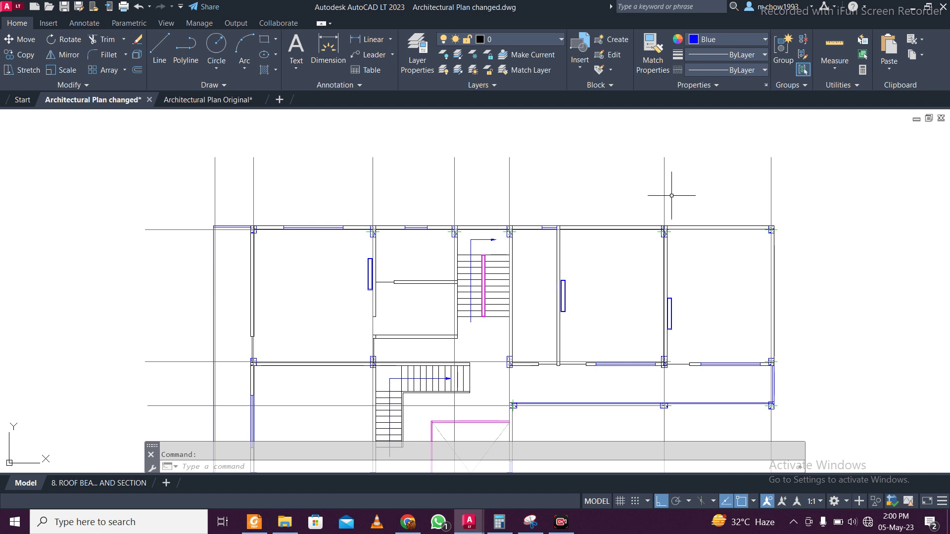
scroll(519, 167, "down", 2)
middle_click_drag(483, 319, 483, 220)
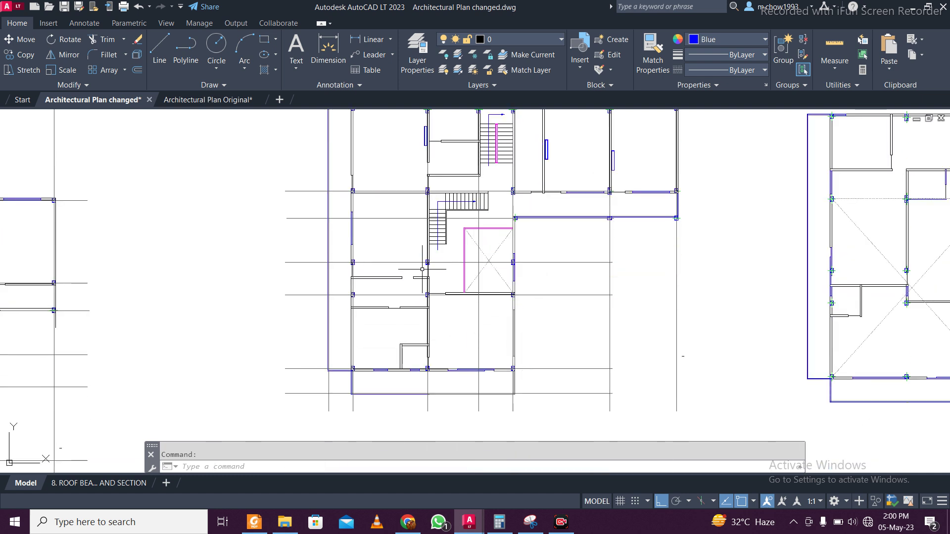
scroll(329, 299, "up", 2)
middle_click_drag(328, 296, 333, 255)
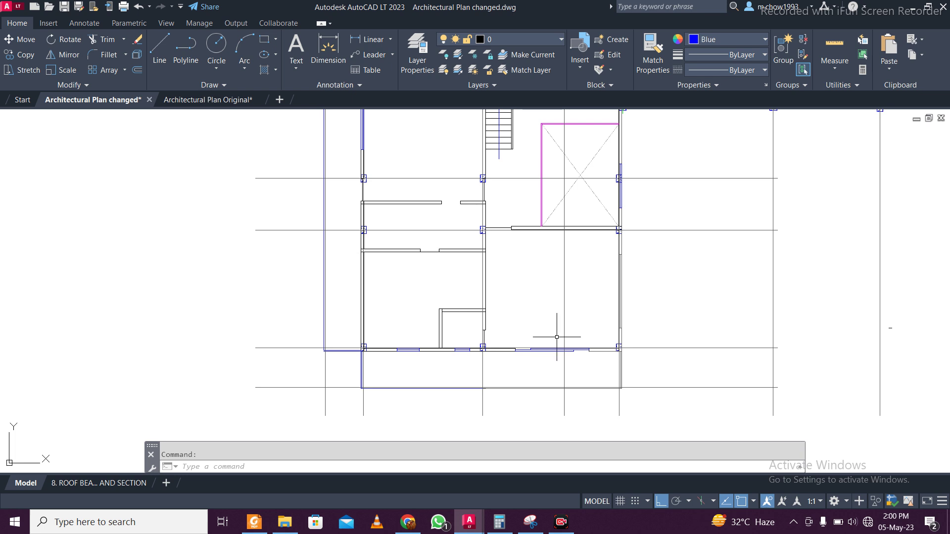
scroll(467, 333, "up", 4)
left_click(443, 322)
left_click(340, 212)
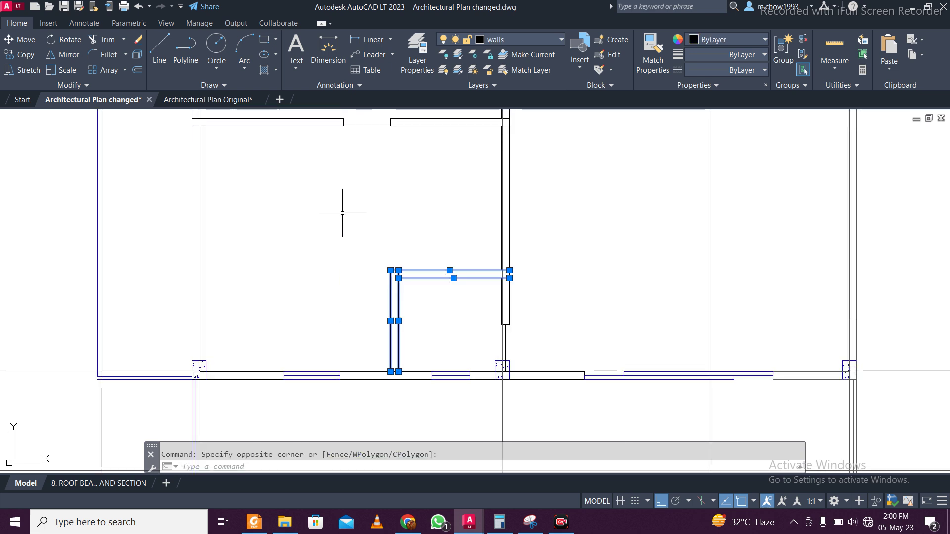
key("Delete")
- Measure the width of the second plan's lower-left room with a temporary linear dimension between its side walls
scroll(343, 213, "down", 5)
scroll(359, 263, "up", 2)
scroll(312, 252, "up", 2)
left_click(340, 259)
left_click(327, 206)
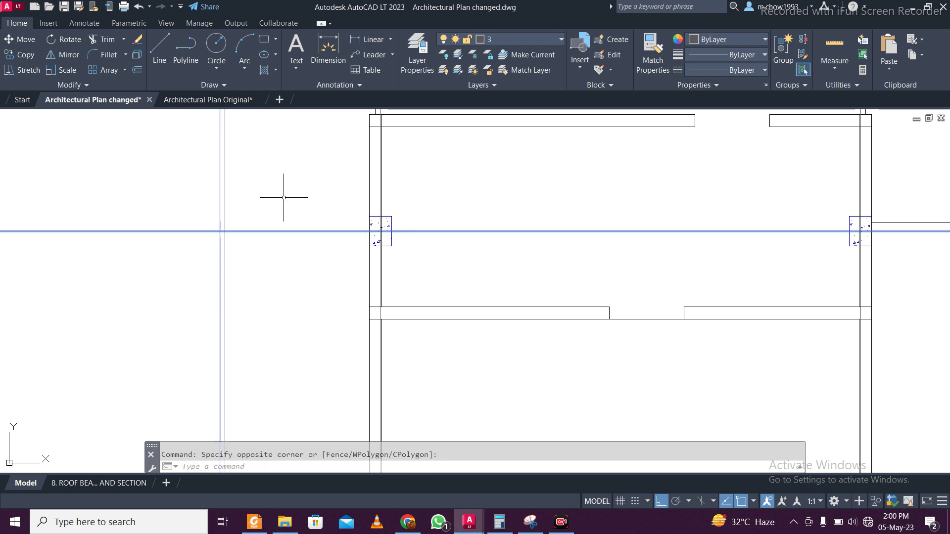
scroll(342, 226, "down", 3)
scroll(390, 265, "up", 5)
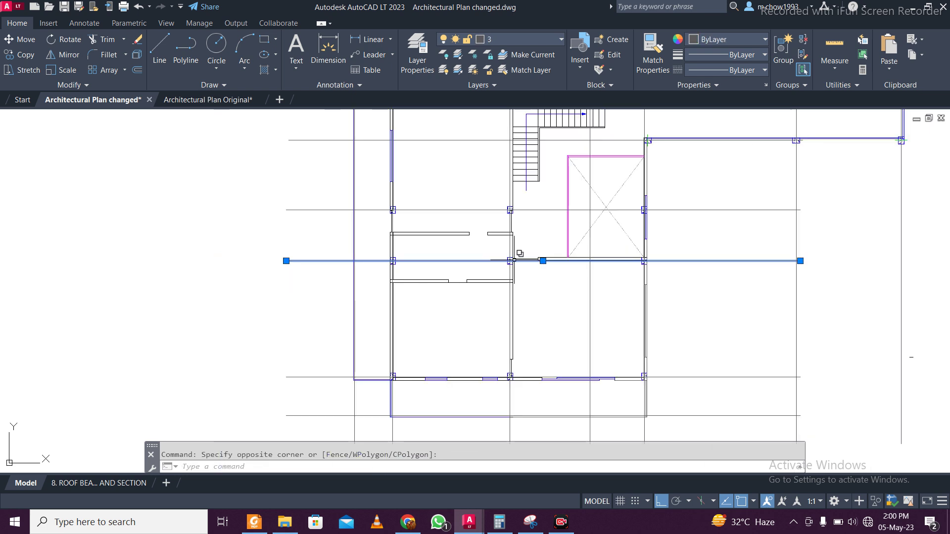
left_click(372, 39)
left_click(203, 344)
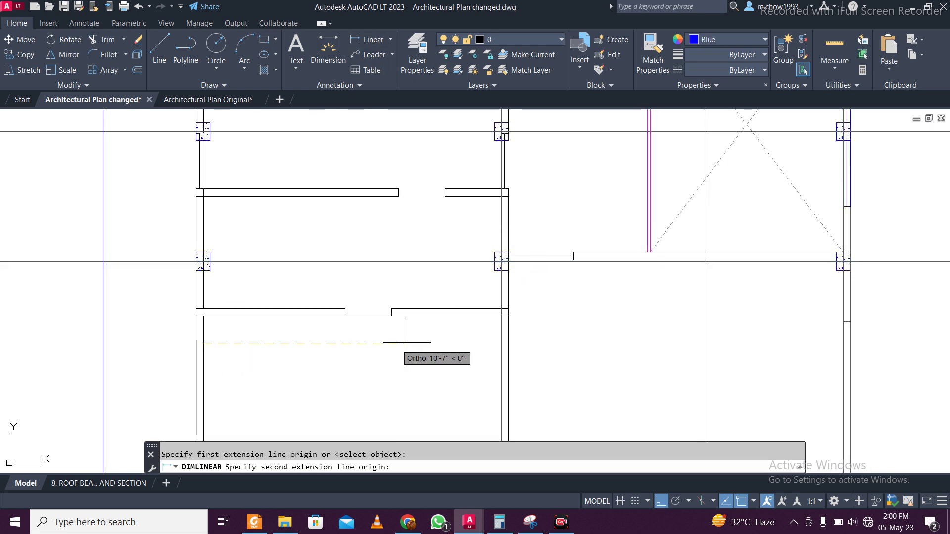
left_click(507, 348)
key("Escape")
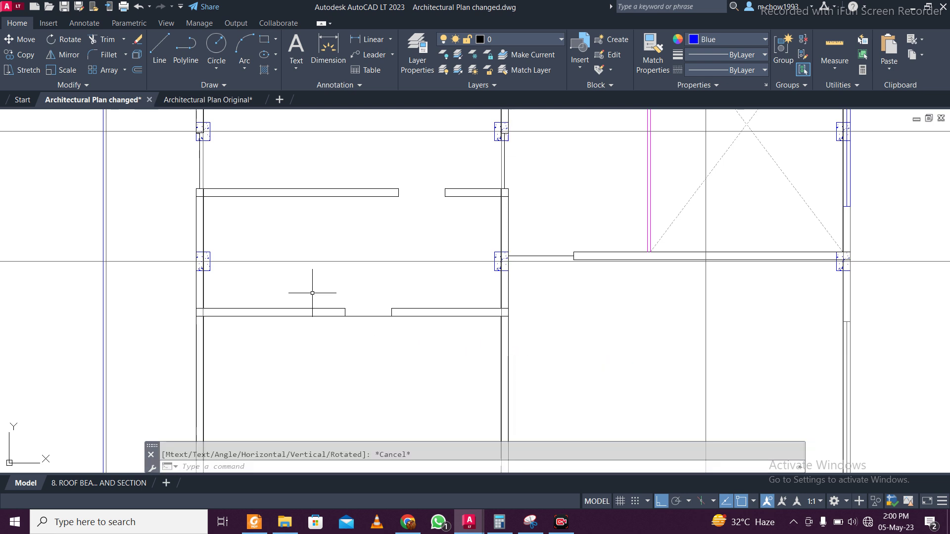
- Copy the horizontal grid line through the second plan's lower-left room columns 2'-6" down and 3'-11" up onto the adjacent partition walls
left_click(312, 277)
left_click(292, 232)
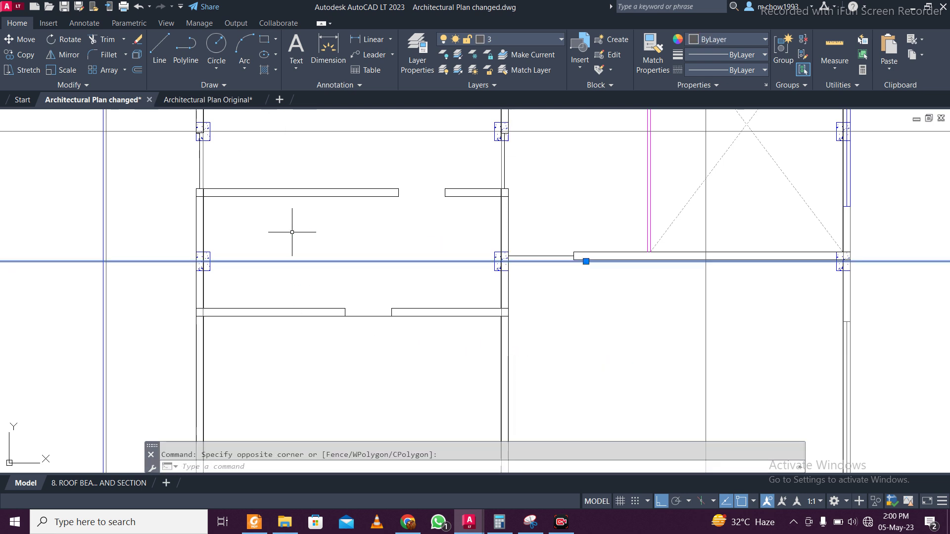
left_click(22, 55)
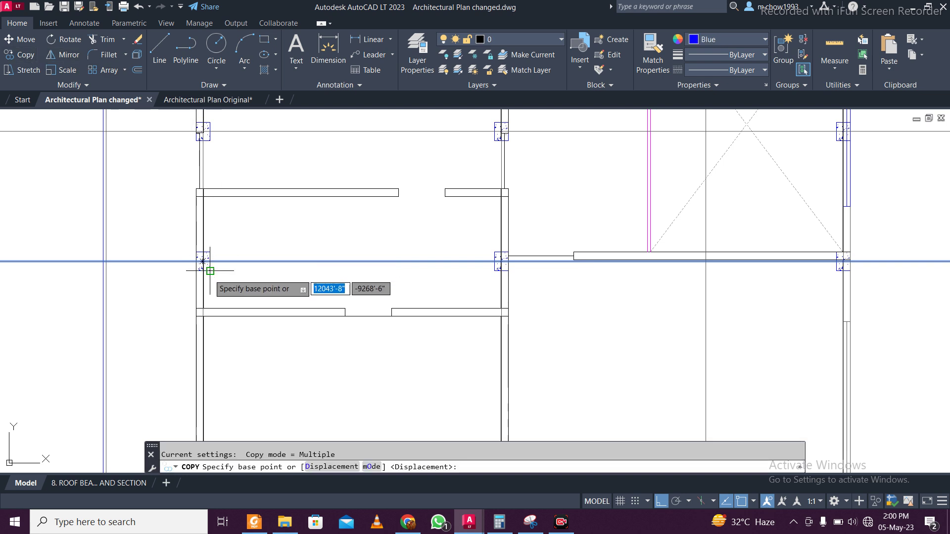
scroll(213, 275, "up", 2)
left_click(209, 253)
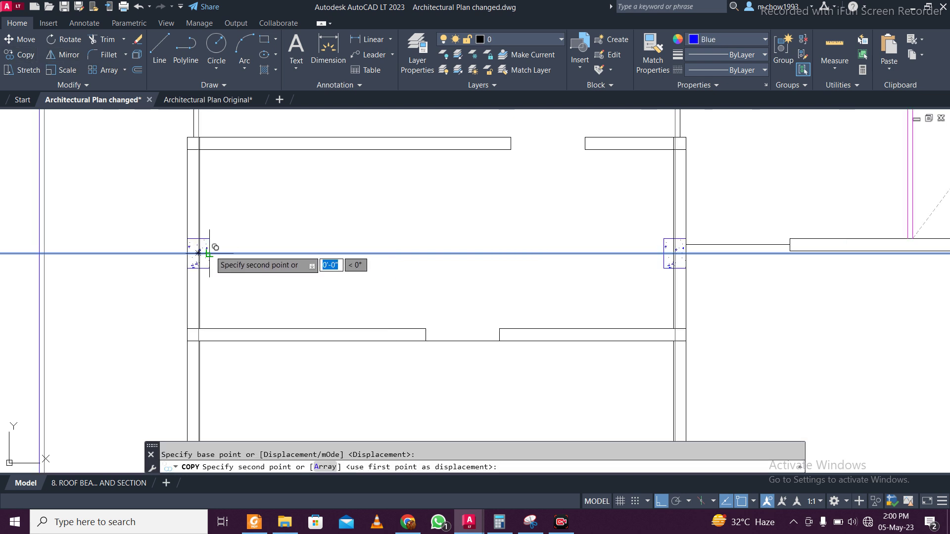
left_click(212, 324)
scroll(227, 292, "down", 3)
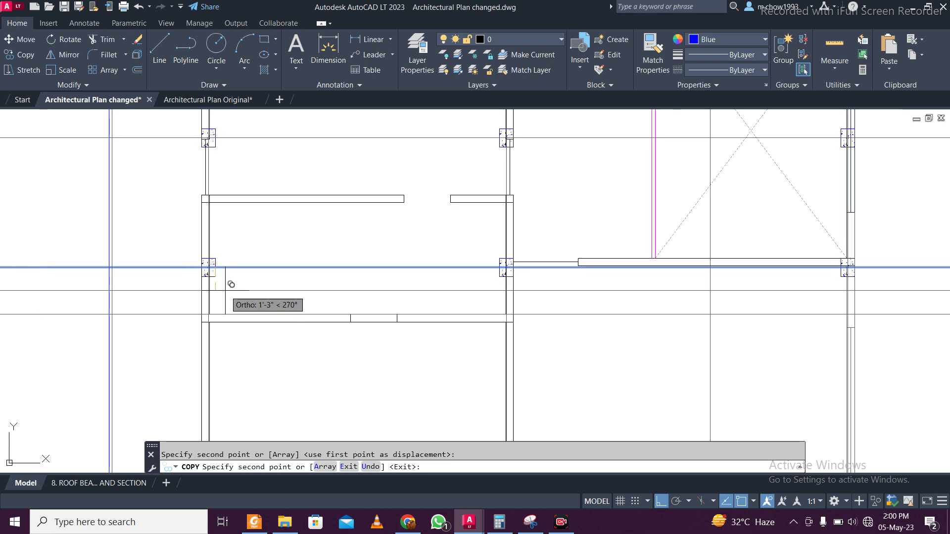
scroll(229, 203, "up", 5)
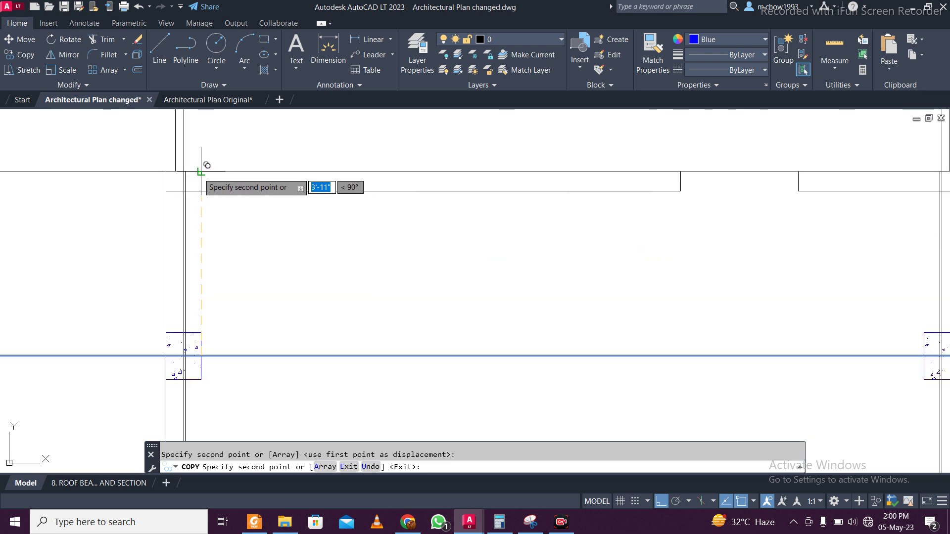
scroll(201, 173, "down", 3)
scroll(201, 173, "down", 3)
key("Escape")
- Copy the horizontal grid line above the L-shaped stair up to the upper face of the middle room's lower wall
scroll(291, 297, "down", 2)
scroll(339, 323, "up", 1)
scroll(386, 351, "down", 3)
scroll(393, 289, "up", 8)
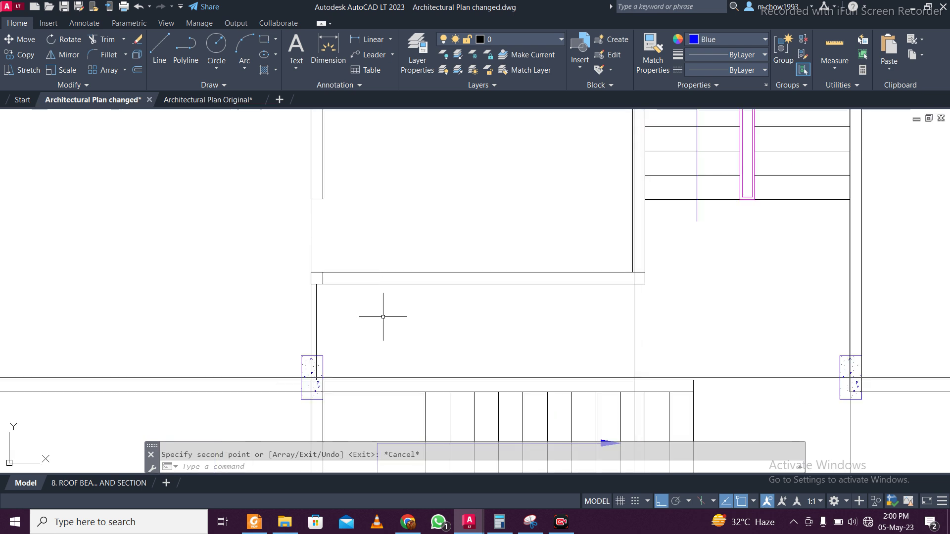
scroll(383, 317, "down", 4)
left_click(140, 354)
left_click(147, 308)
left_click(89, 341)
scroll(418, 334, "up", 2)
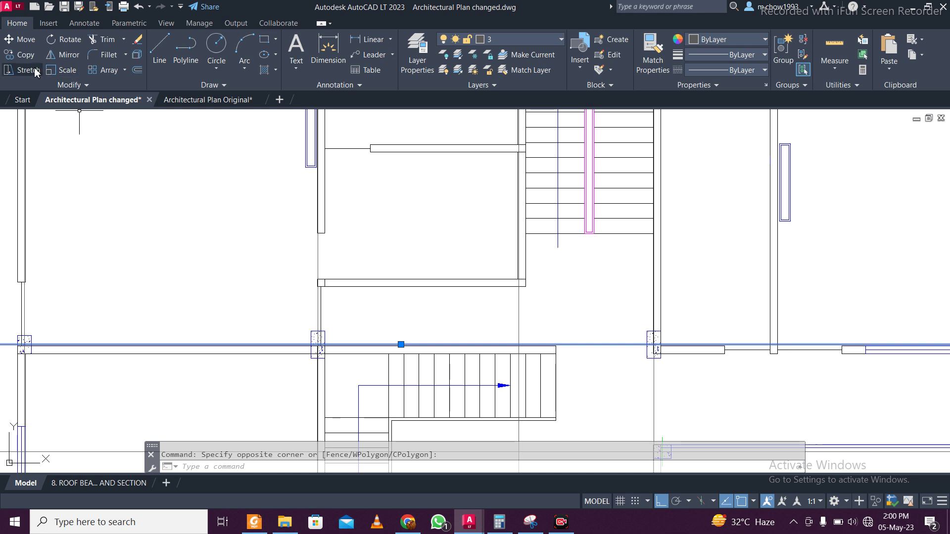
left_click(20, 54)
scroll(392, 344, "up", 2)
scroll(386, 345, "up", 2)
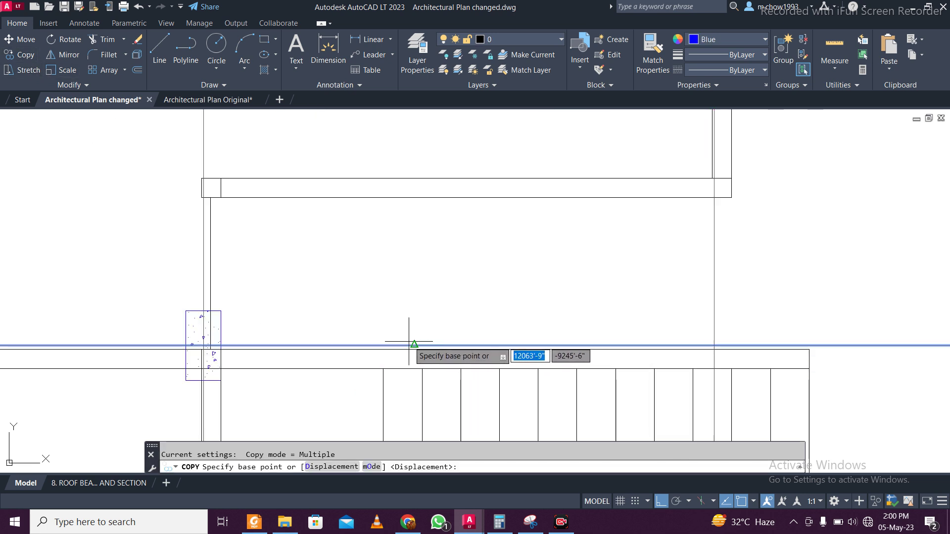
left_click(415, 345)
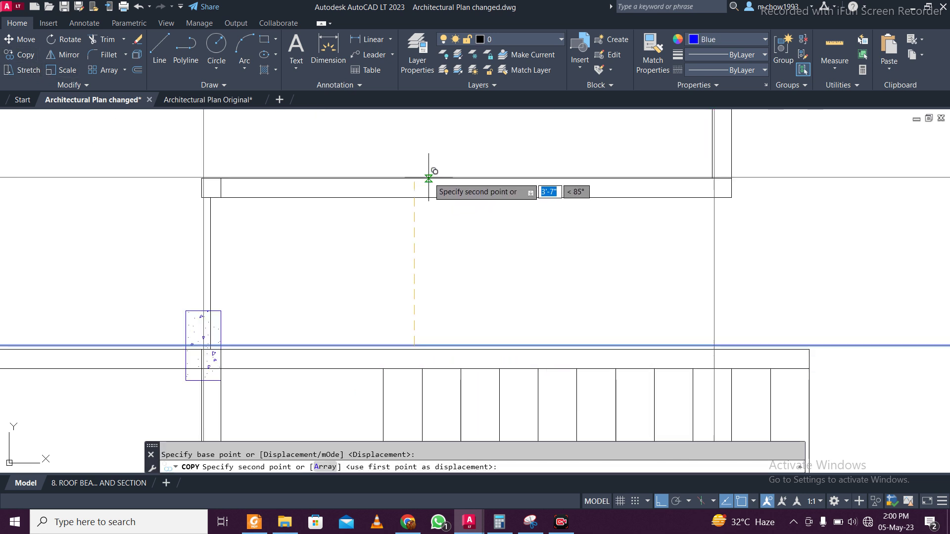
left_click(425, 178)
scroll(436, 273, "down", 4)
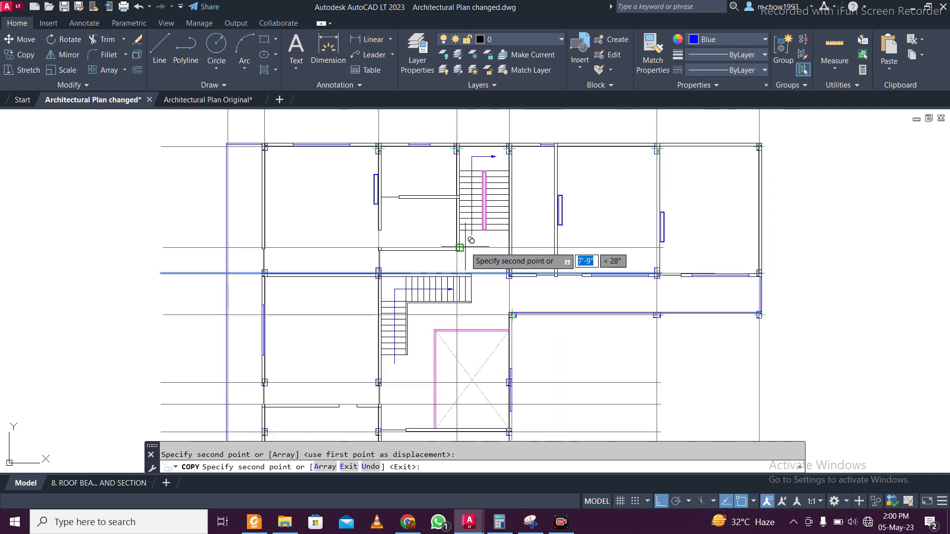
scroll(426, 178, "up", 4)
scroll(441, 203, "down", 4)
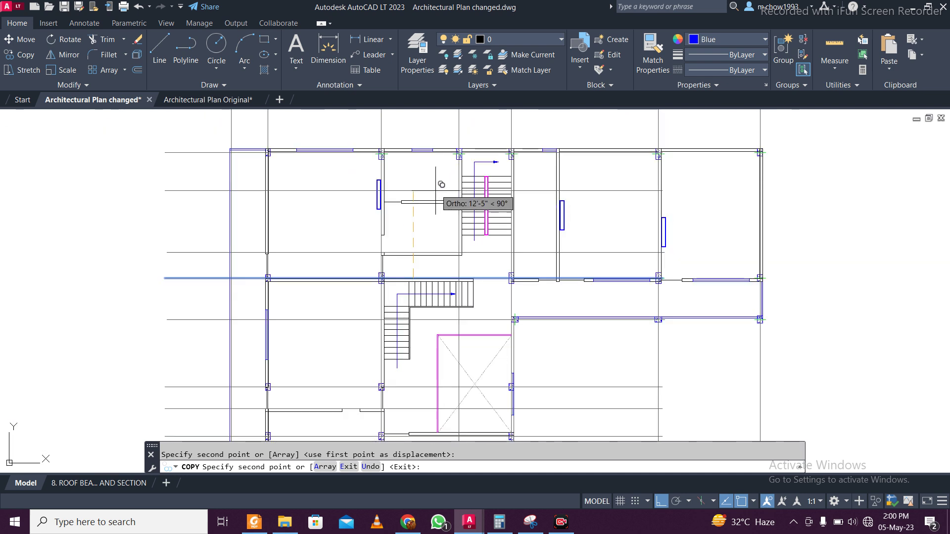
scroll(438, 198, "up", 4)
key("Escape")
- Measure the width of the room beside the straight staircase with a temporary linear dimension between its side walls
left_click(369, 42)
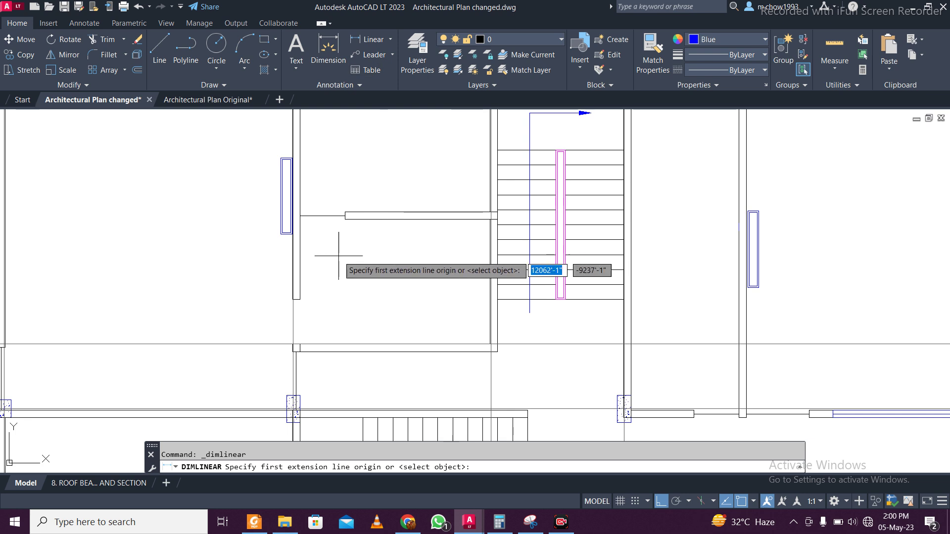
left_click(299, 238)
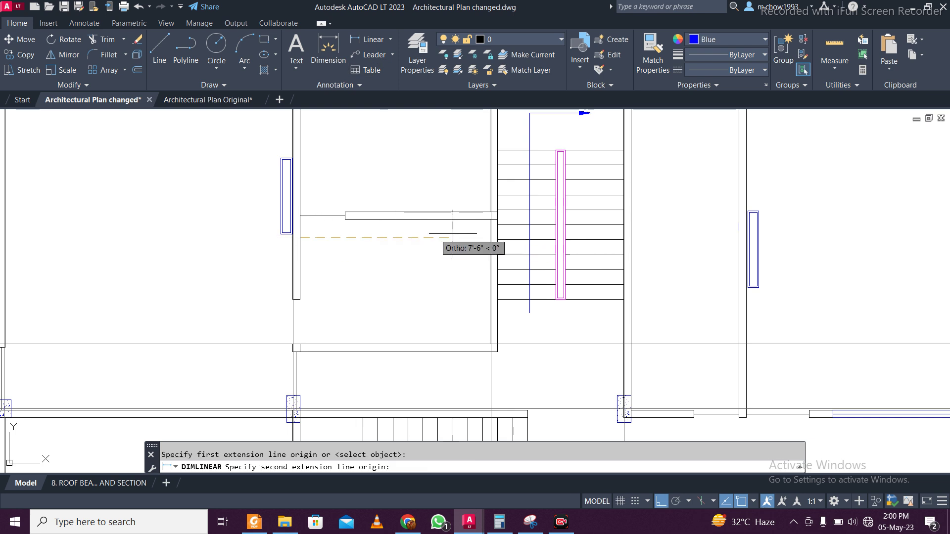
left_click(497, 238)
key("Escape")
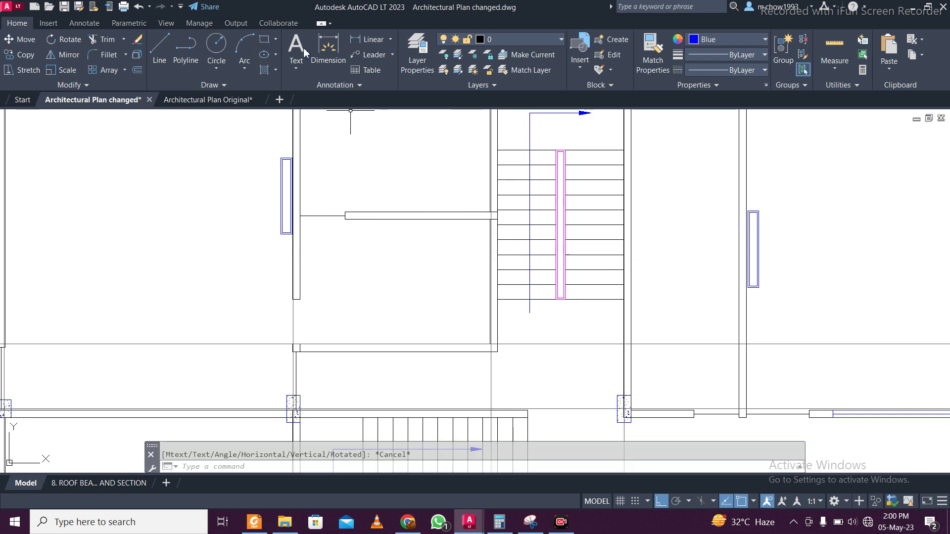
- Copy the horizontal grid line on the middle room's lower wall up to the short partition wall inside that room
left_click(276, 363)
left_click(232, 308)
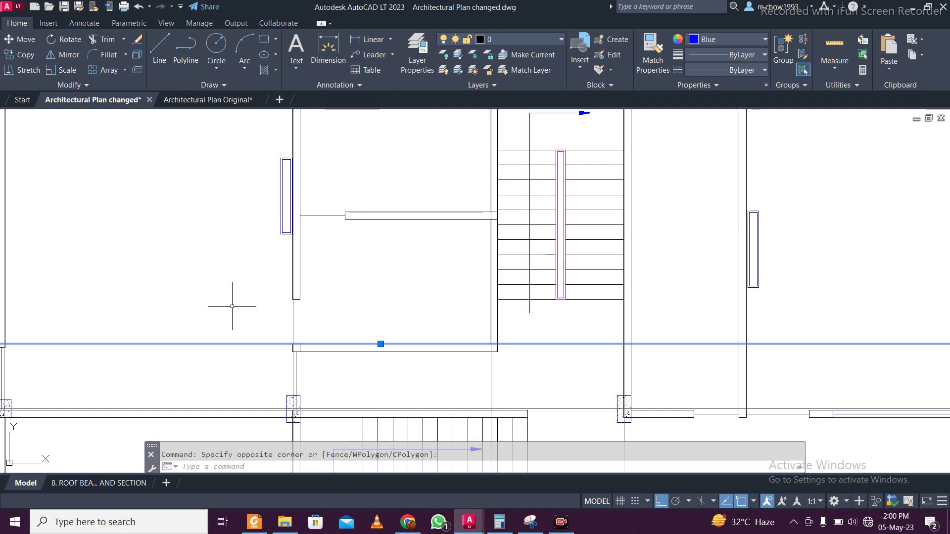
left_click(36, 54)
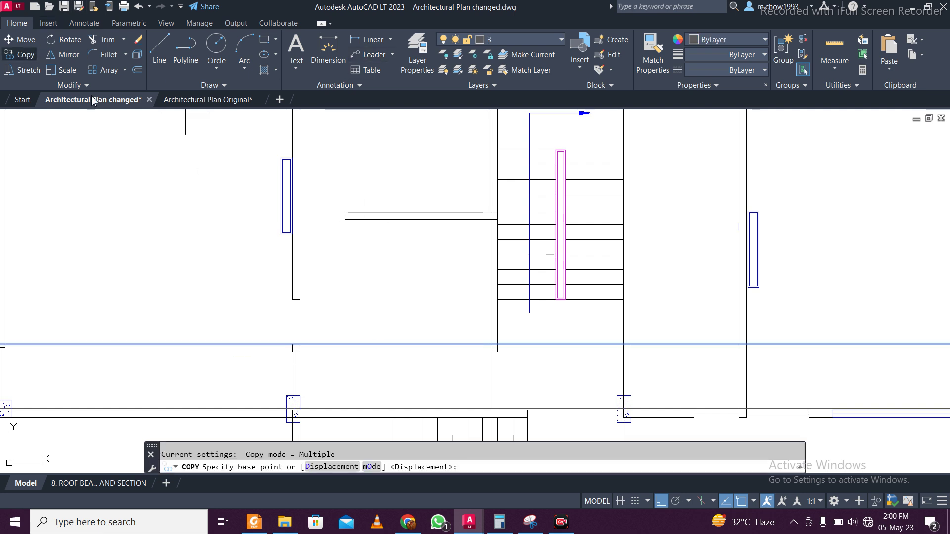
left_click(292, 344)
scroll(297, 213, "up", 4)
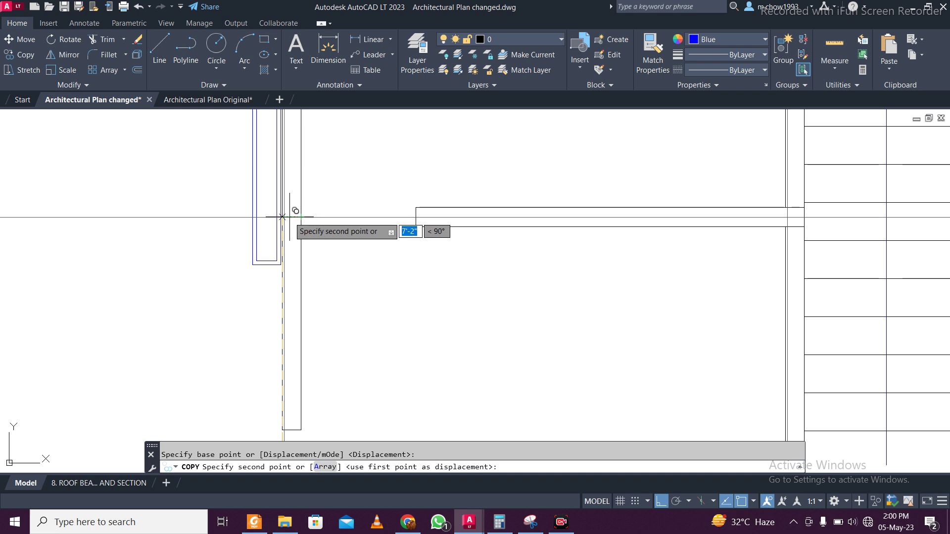
scroll(398, 218, "down", 4)
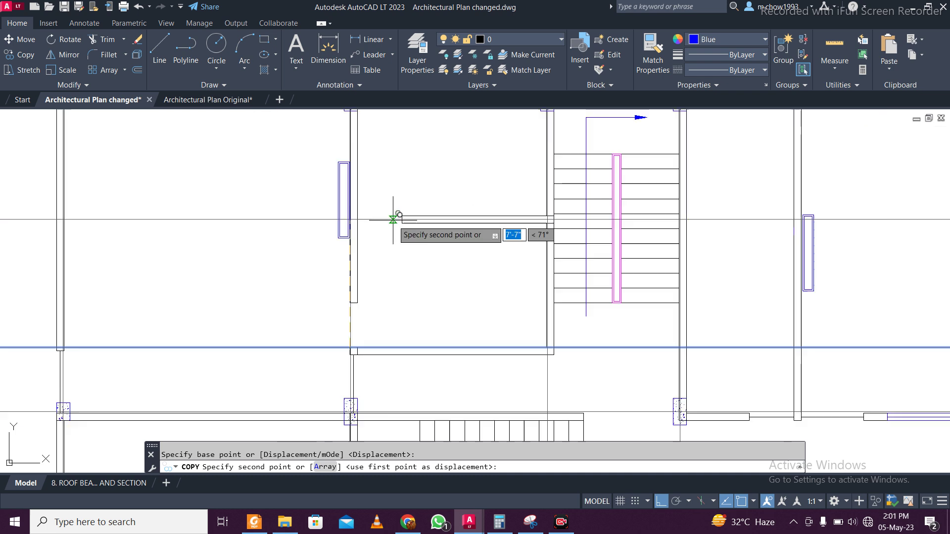
scroll(404, 222, "up", 4)
scroll(384, 218, "down", 2)
left_click(371, 238)
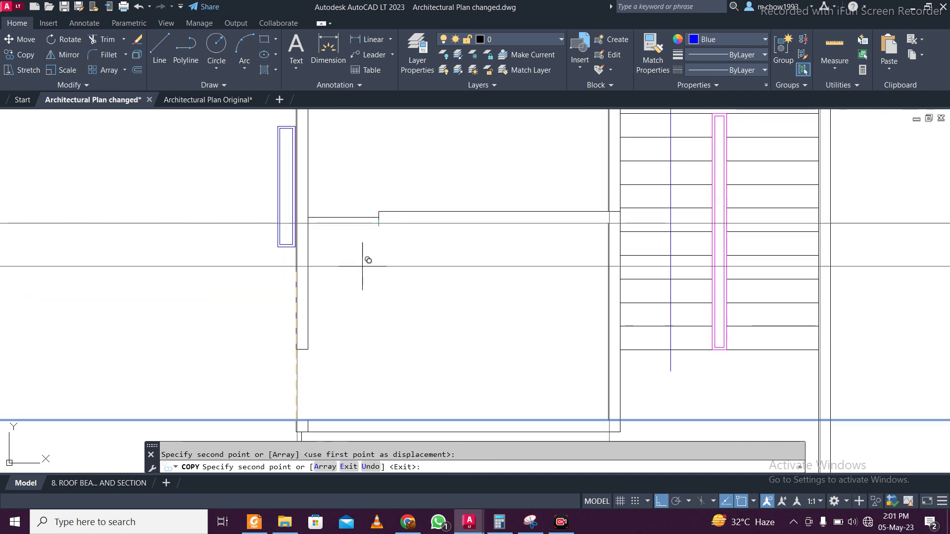
scroll(366, 257, "down", 6)
key("Escape")
- Stretch both ends of the grid line through the middle room's short partition beyond the second plan's outer walls
scroll(493, 248, "up", 4)
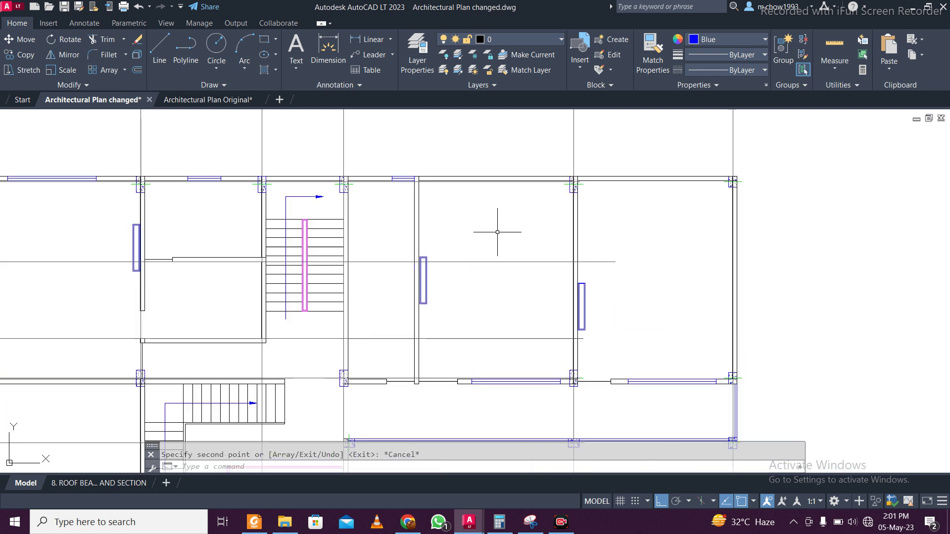
left_click(631, 277)
left_click(610, 241)
left_click(615, 262)
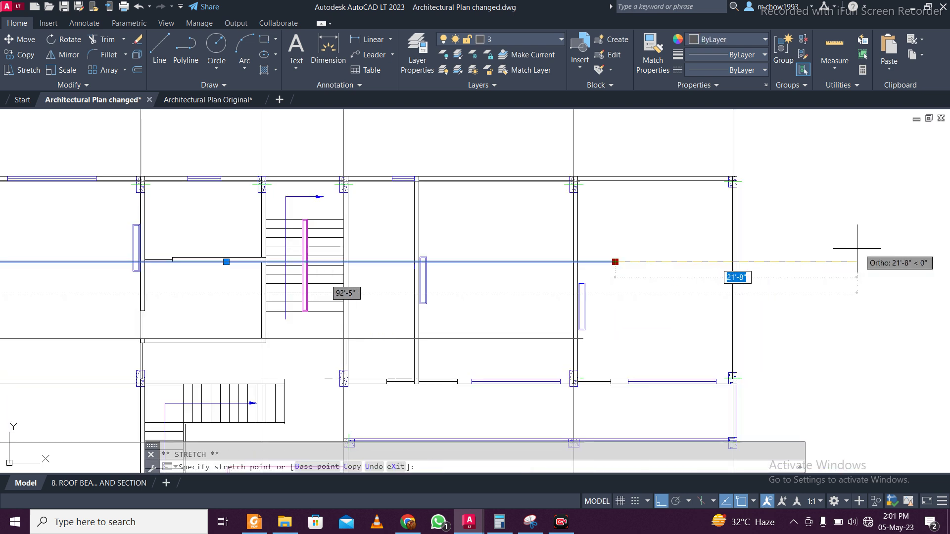
scroll(785, 238, "down", 4)
scroll(521, 208, "up", 4)
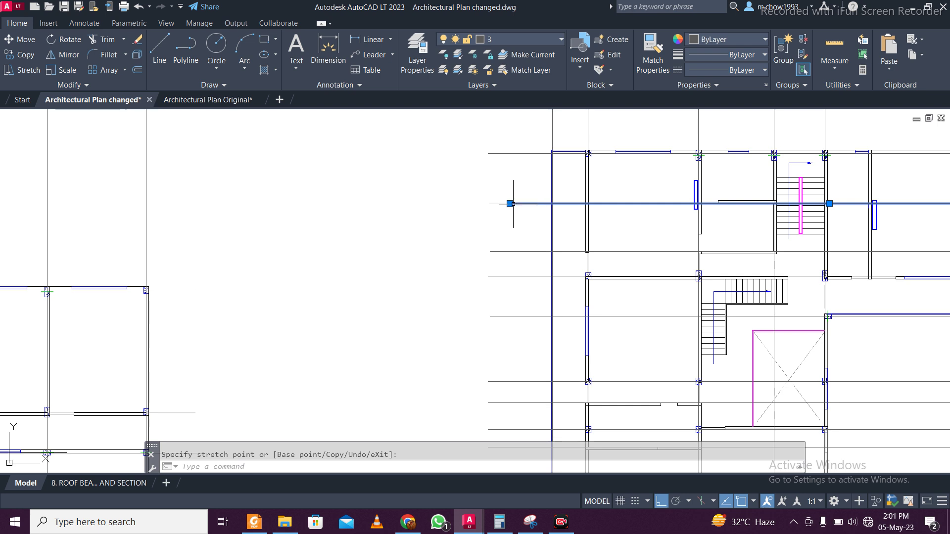
left_click(510, 204)
left_click(485, 202)
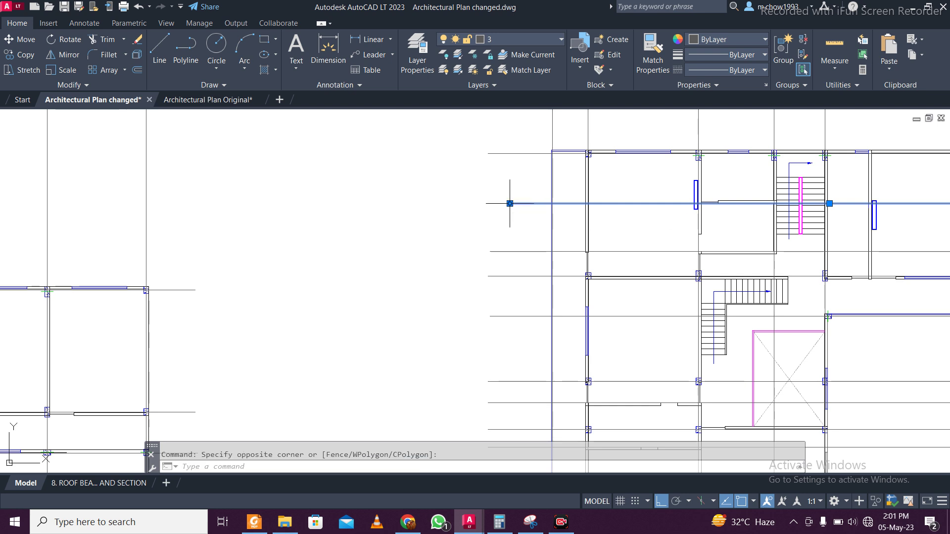
key("Escape")
scroll(471, 201, "down", 3)
scroll(650, 209, "up", 2)
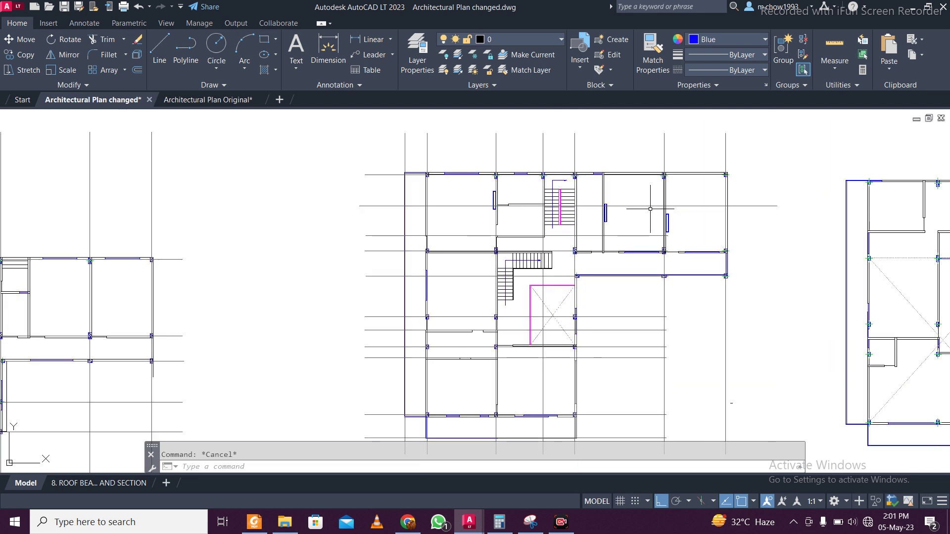
- Copy the vertical grid line at the column right of the straight staircase across to the next partition wall on the right
scroll(574, 207, "up", 4)
scroll(528, 178, "down", 2)
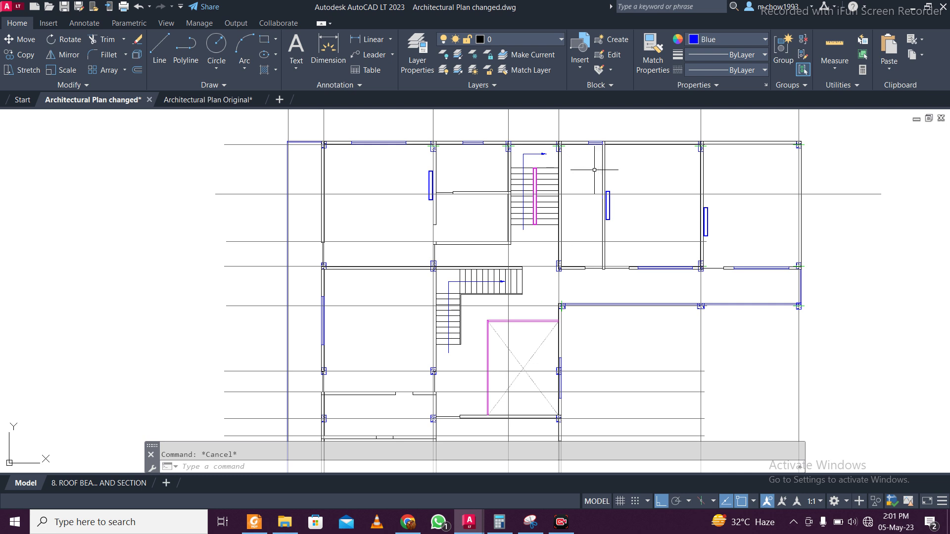
middle_click_drag(594, 169, 562, 217)
scroll(551, 198, "up", 4)
left_click(518, 173)
left_click(477, 167)
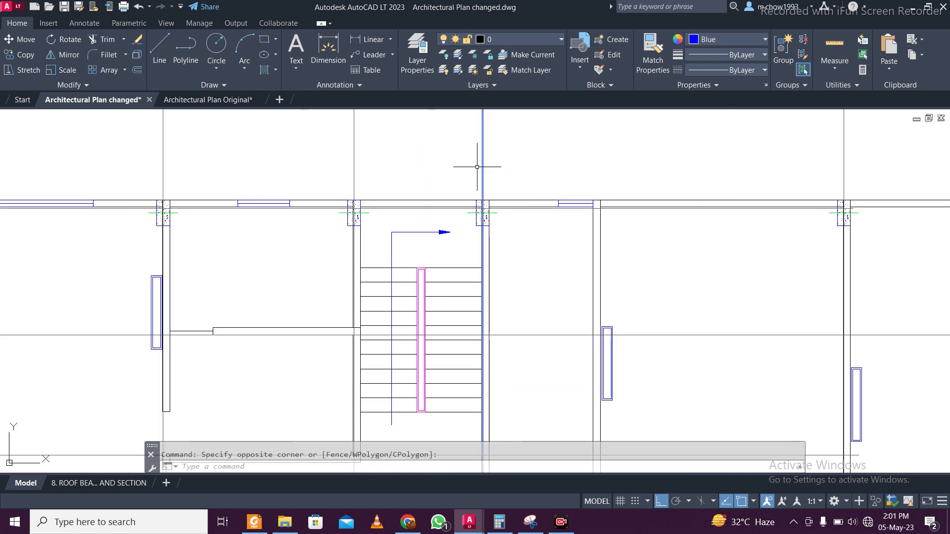
left_click(21, 54)
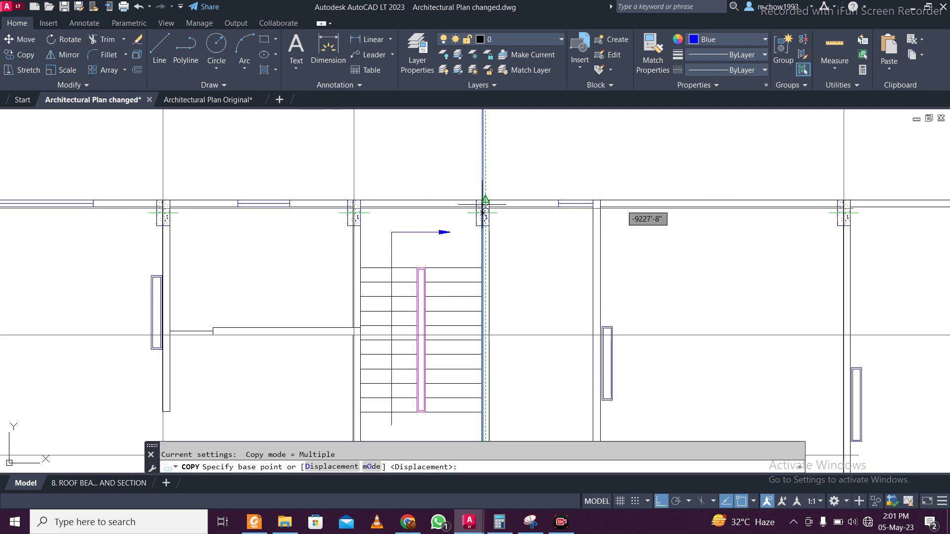
left_click(482, 213)
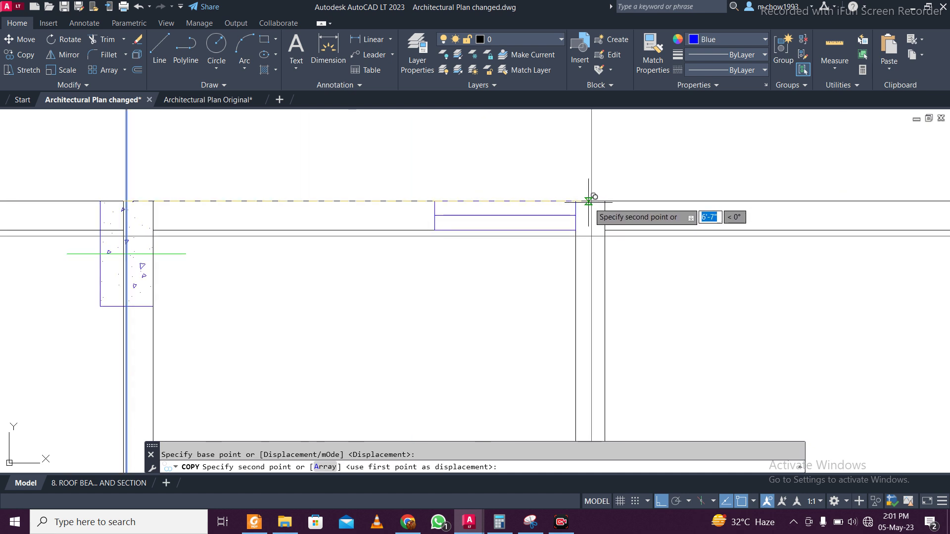
left_click(601, 201)
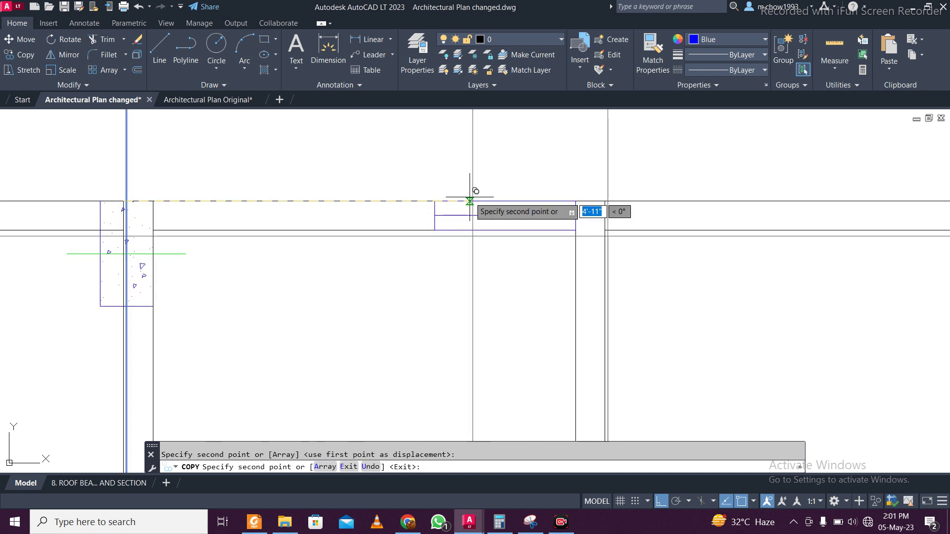
key("Escape")
scroll(550, 193, "down", 10)
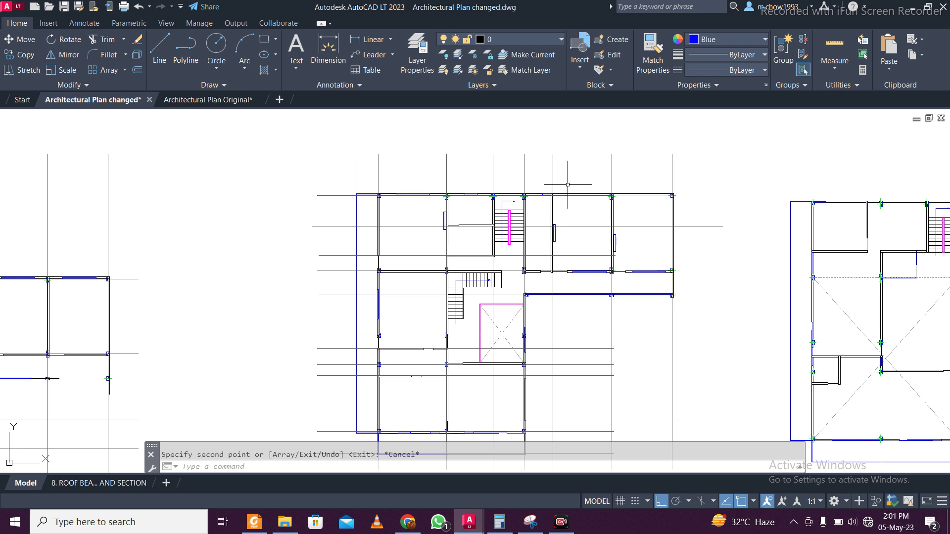
- Try to move the copied vertical grid line onto the right face of the partition wall
scroll(567, 185, "up", 6)
scroll(495, 191, "up", 4)
left_click(537, 219)
left_click(488, 204)
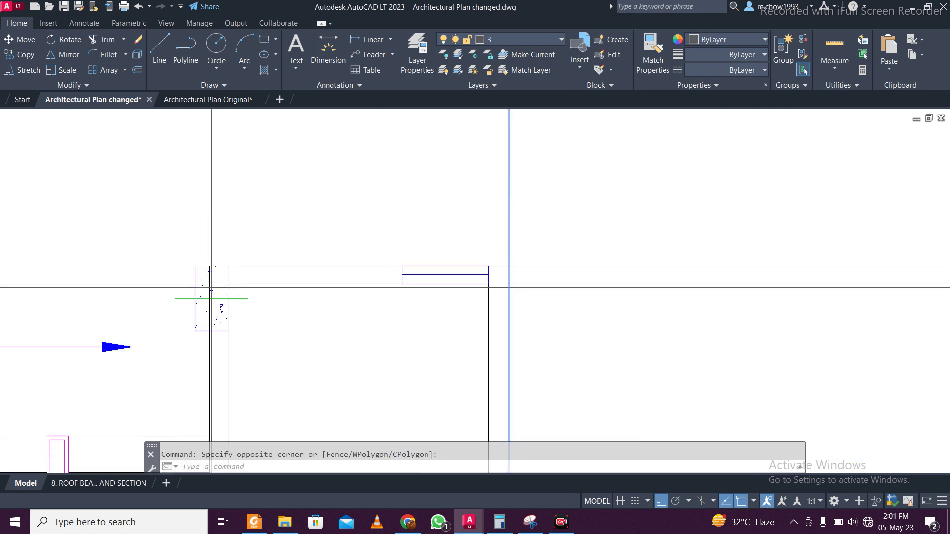
scroll(397, 215, "down", 2)
left_click(25, 40)
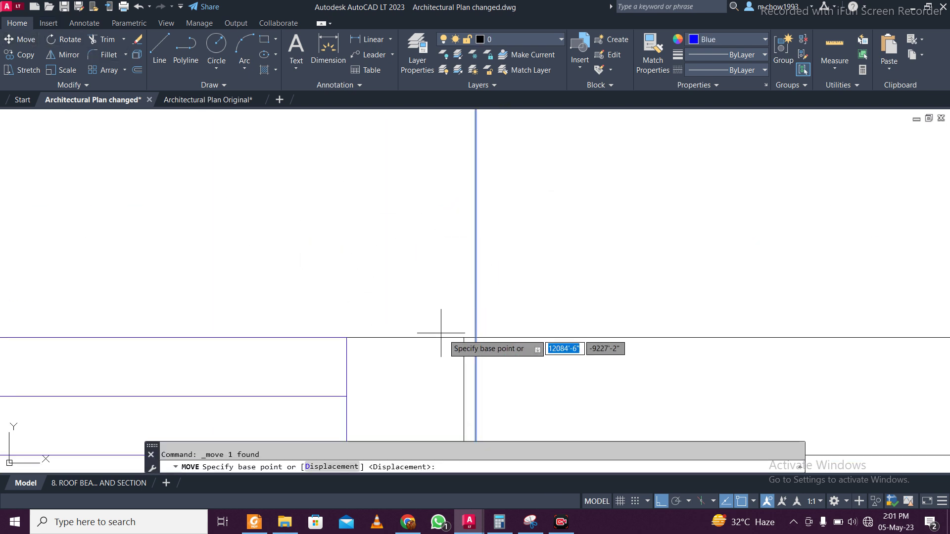
left_click(473, 338)
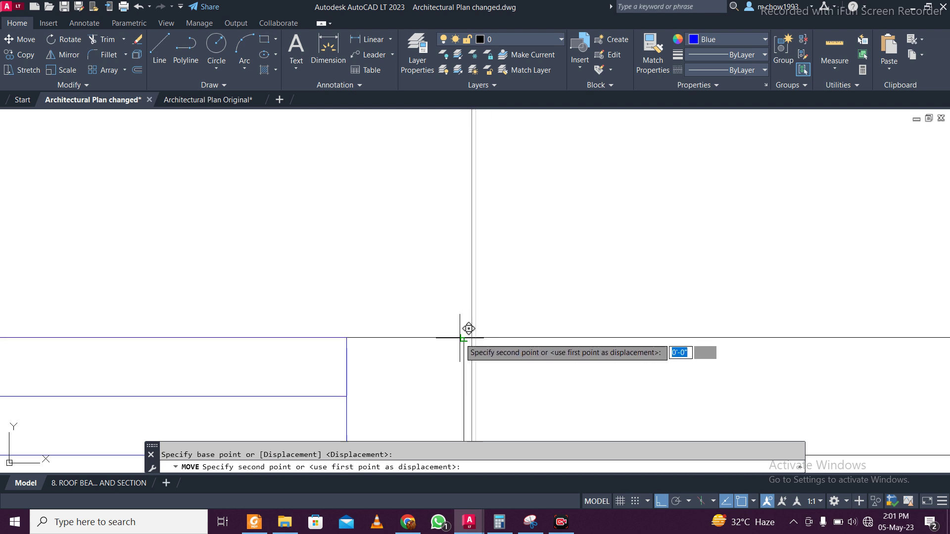
left_click(466, 337)
- Move the copied vertical grid line from its crossing with the outer wall line to the partition wall's right corner
left_click_drag(501, 314, 453, 296)
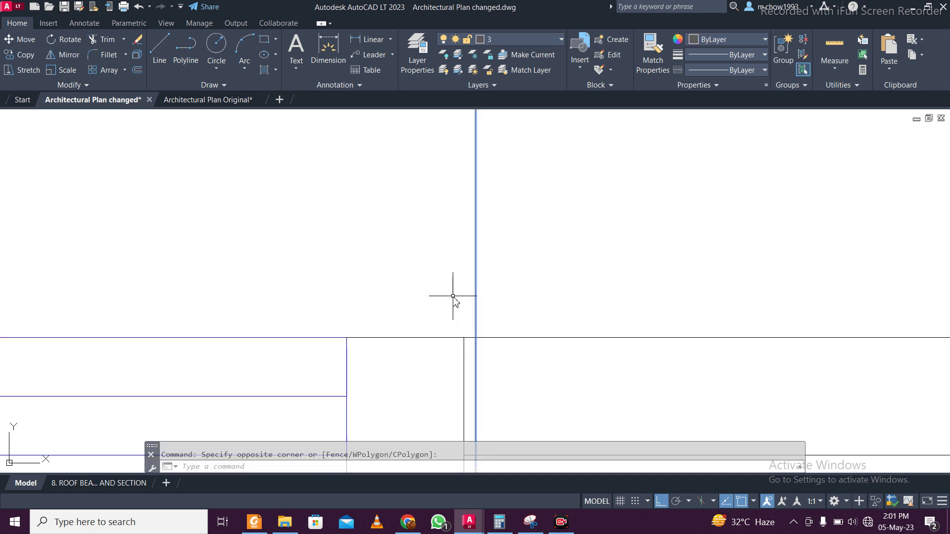
key("space")
left_click(476, 339)
left_click(464, 338)
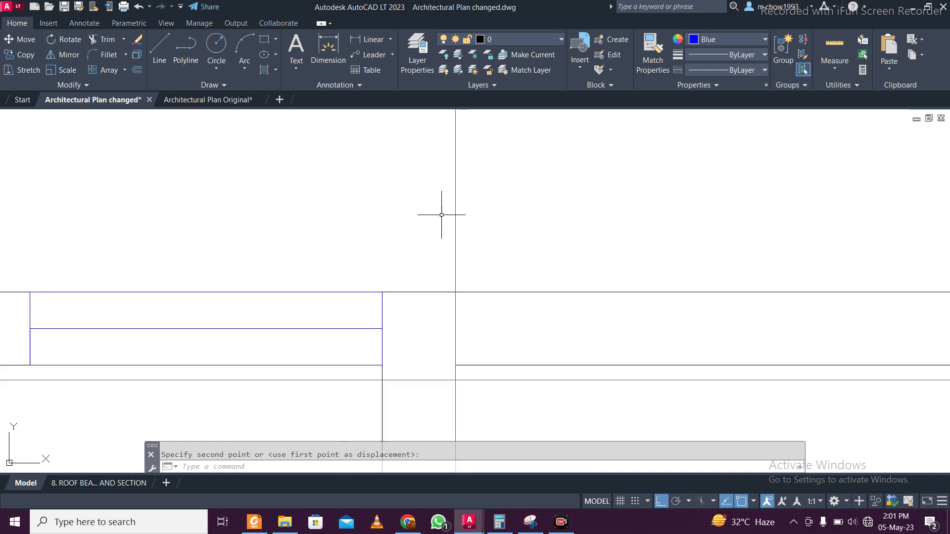
- Examine the double-height area on the first floor plan and the second and terrace floor plans in Architectural Plan Original
scroll(442, 215, "down", 5)
middle_click_drag(489, 259, 488, 229)
middle_click_drag(480, 299, 482, 244)
middle_click_drag(435, 312, 448, 260)
middle_click_drag(433, 311, 457, 262)
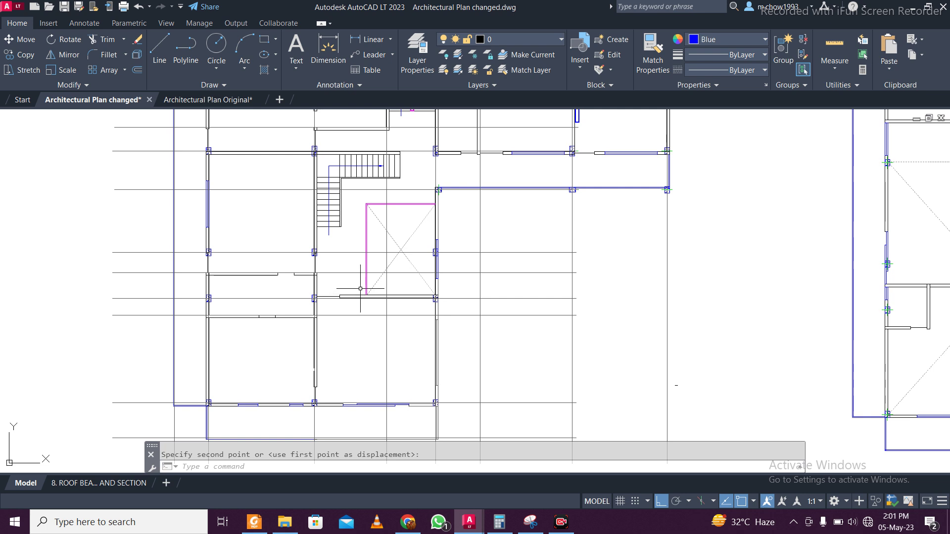
middle_click_drag(426, 243, 431, 296)
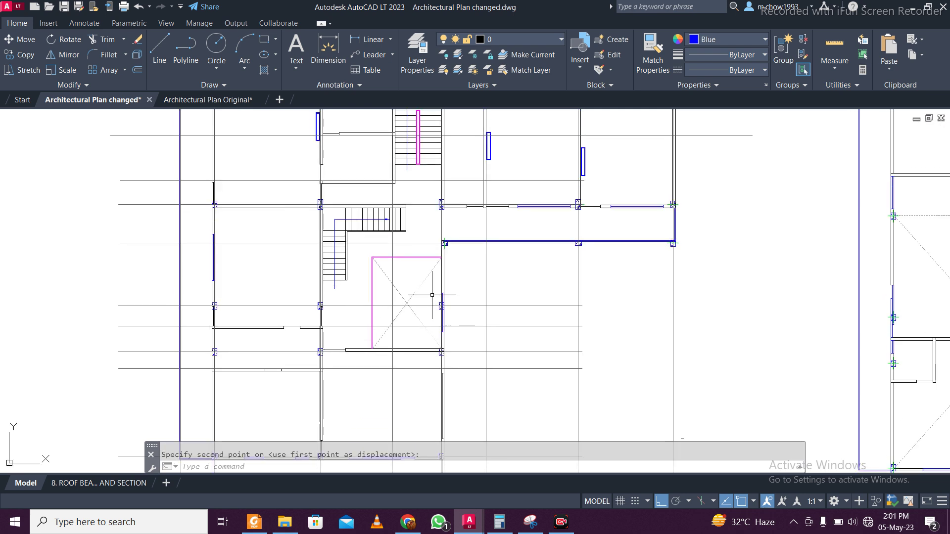
left_click(225, 100)
middle_click_drag(361, 307, 551, 271)
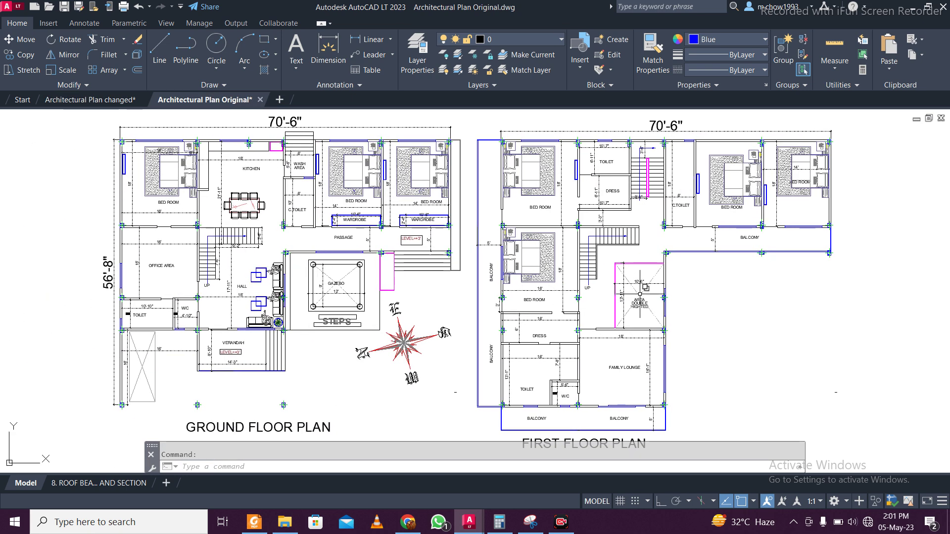
scroll(640, 294, "up", 4)
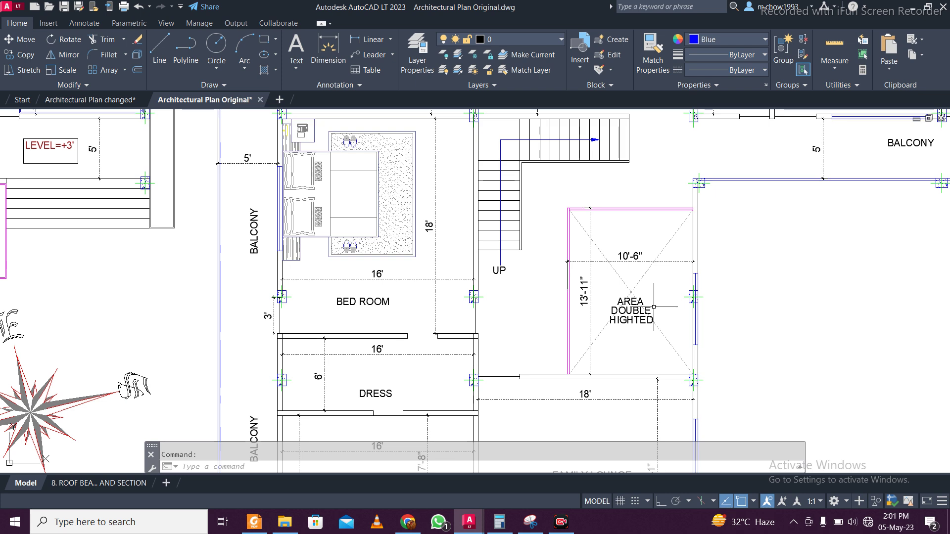
scroll(595, 301, "down", 2)
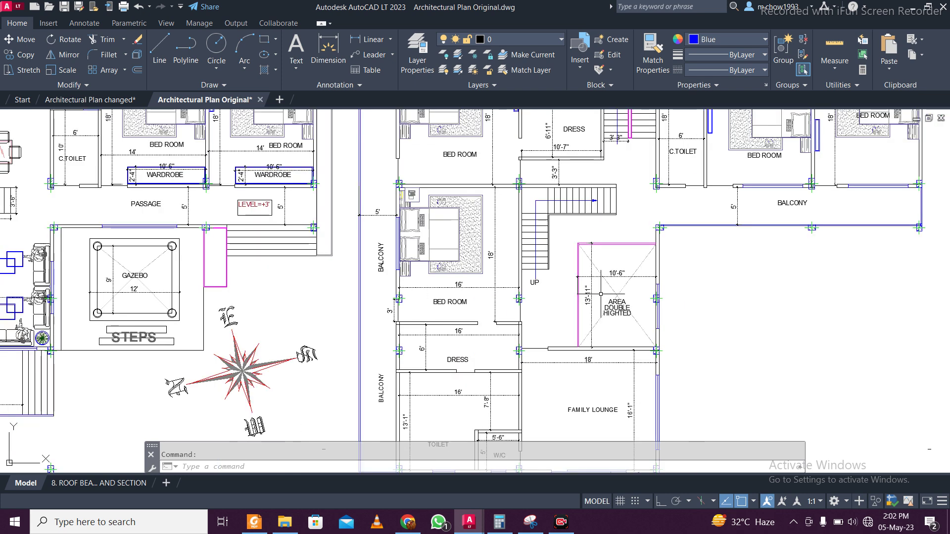
middle_click_drag(604, 296, 605, 332)
scroll(606, 332, "up", 2)
scroll(606, 332, "down", 4)
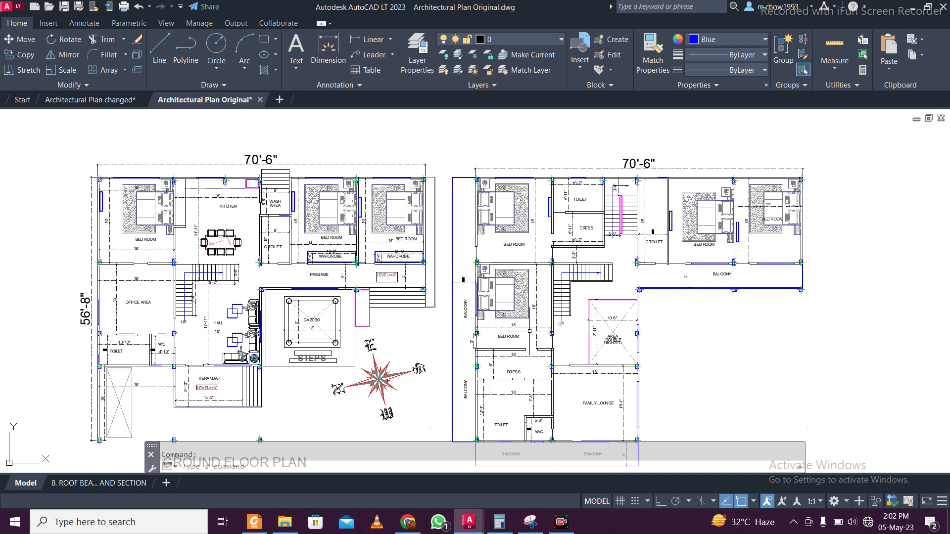
scroll(634, 347, "up", 6)
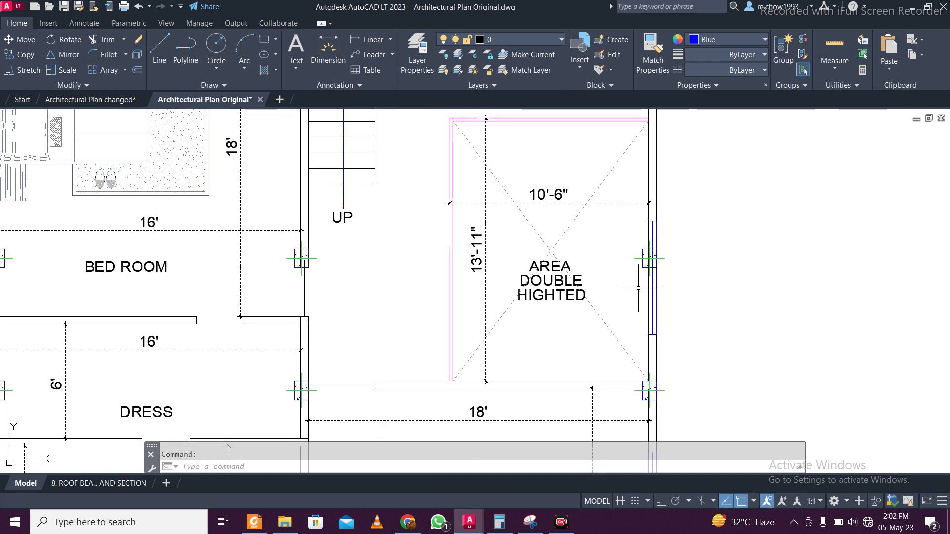
scroll(639, 288, "down", 4)
middle_click_drag(596, 288, 672, 336)
middle_click_drag(403, 330, 461, 330)
middle_click_drag(332, 310, 380, 342)
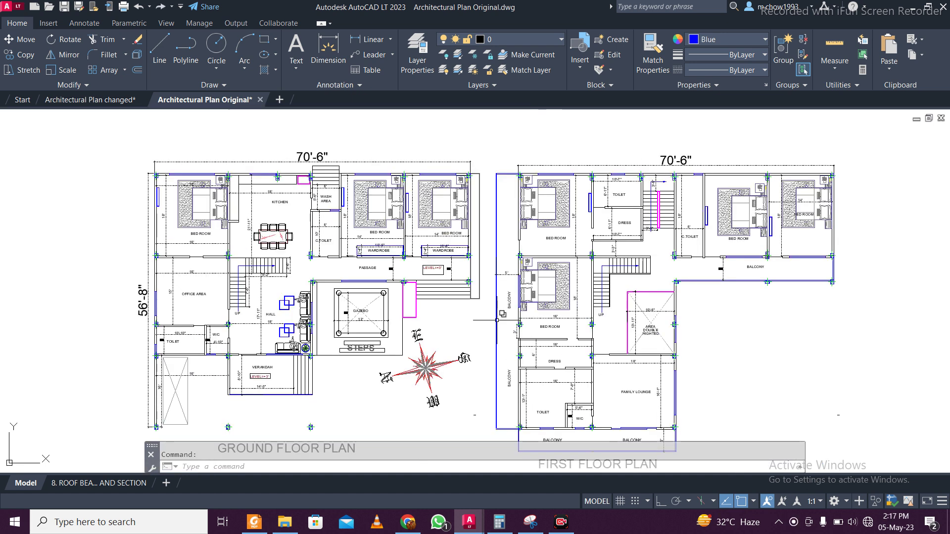
scroll(639, 320, "up", 4)
scroll(642, 299, "down", 2)
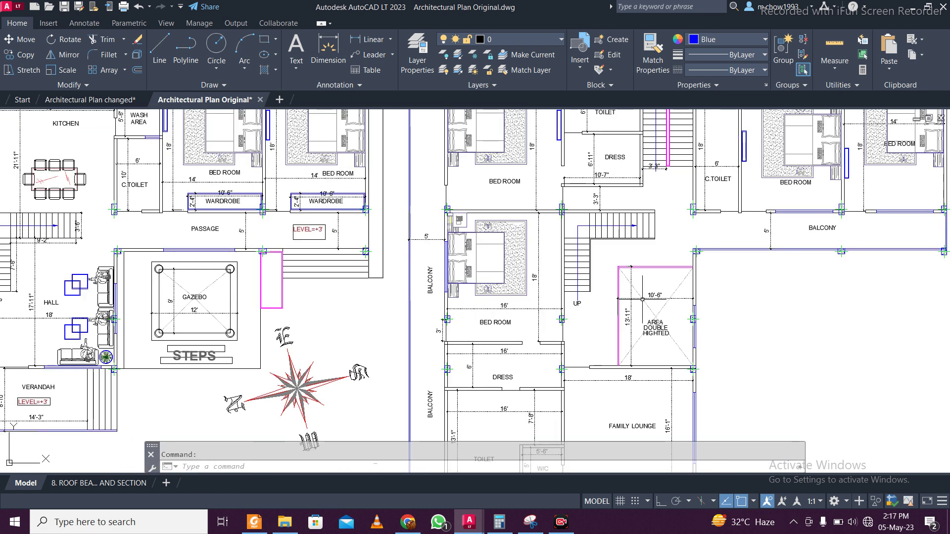
middle_click_drag(674, 277, 632, 292)
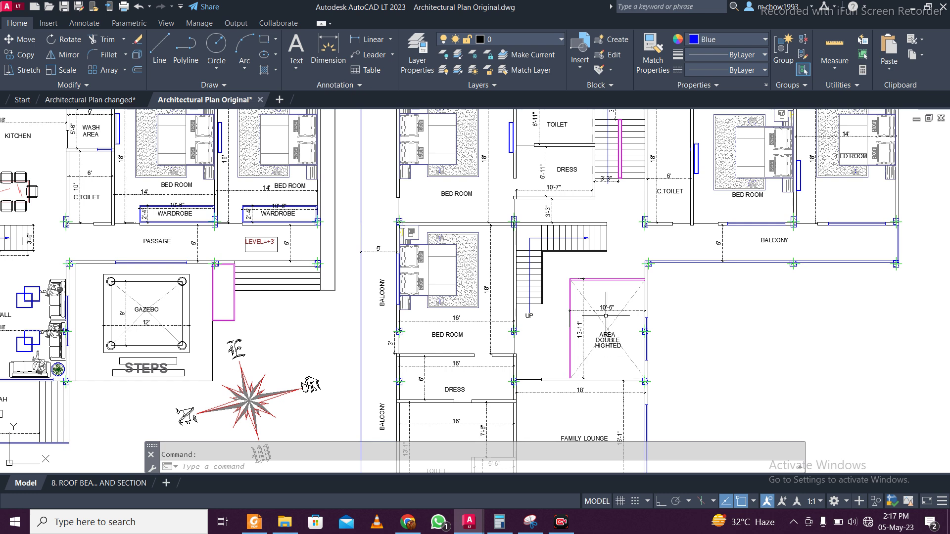
scroll(574, 317, "down", 4)
middle_click_drag(497, 430, 507, 222)
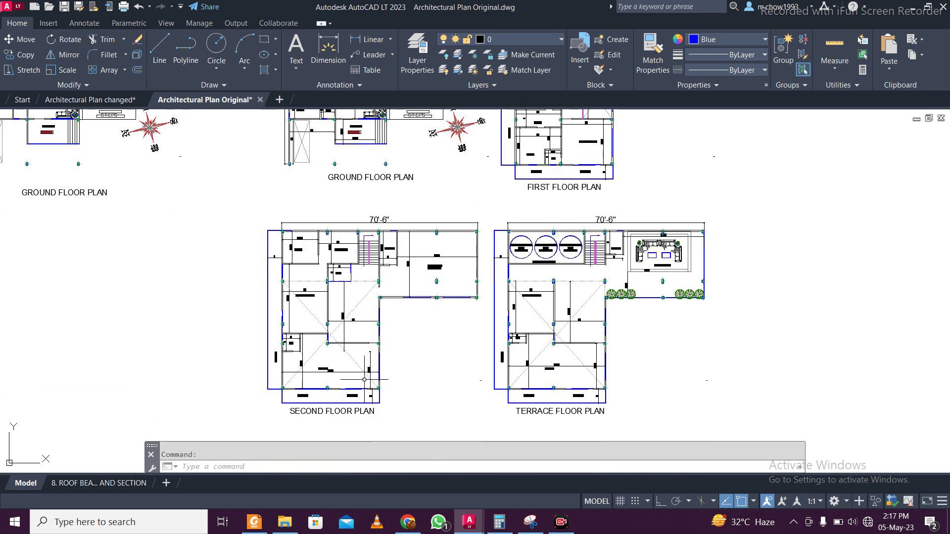
scroll(363, 383, "up", 2)
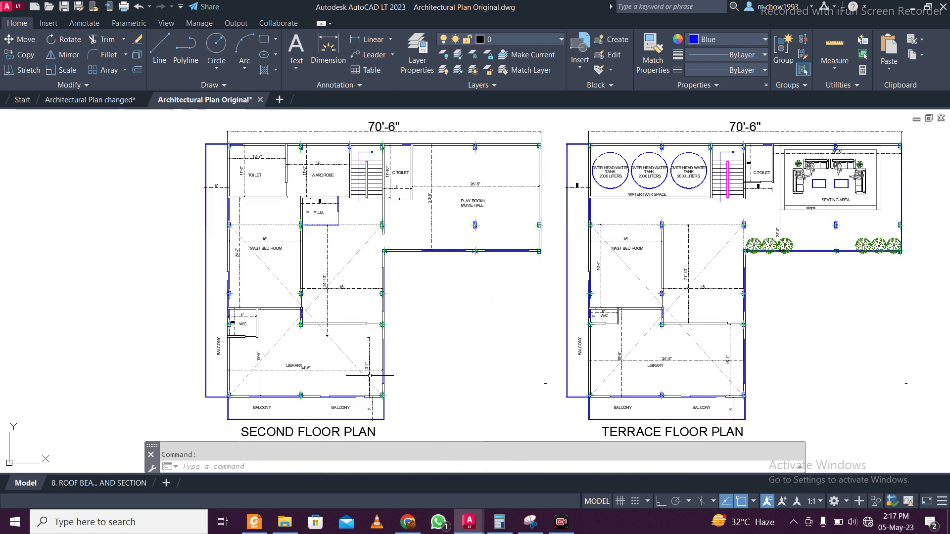
- In Architectural Plan changed, copy the horizontal grid line through the double-height area's columns up to the area's upper magenta edge
left_click(99, 99)
scroll(369, 299, "up", 4)
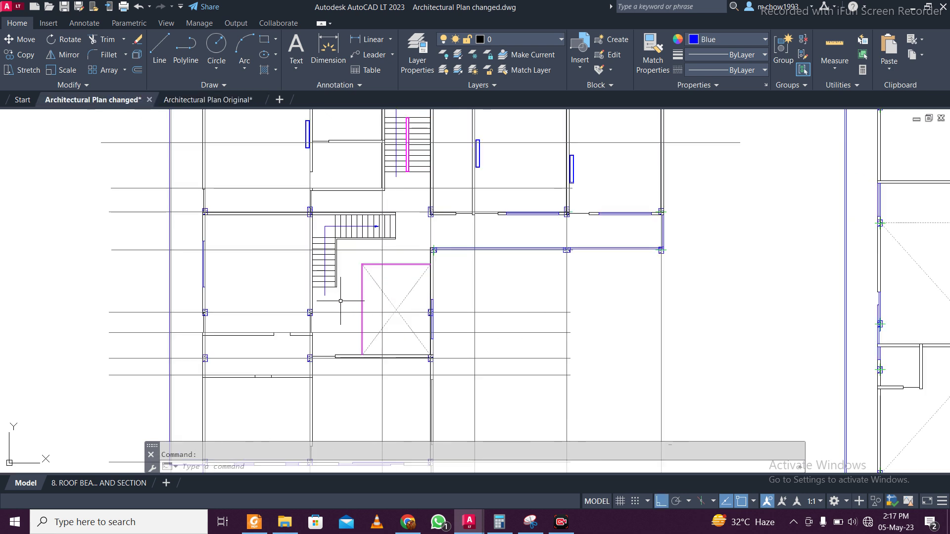
scroll(341, 301, "up", 2)
left_click(339, 319)
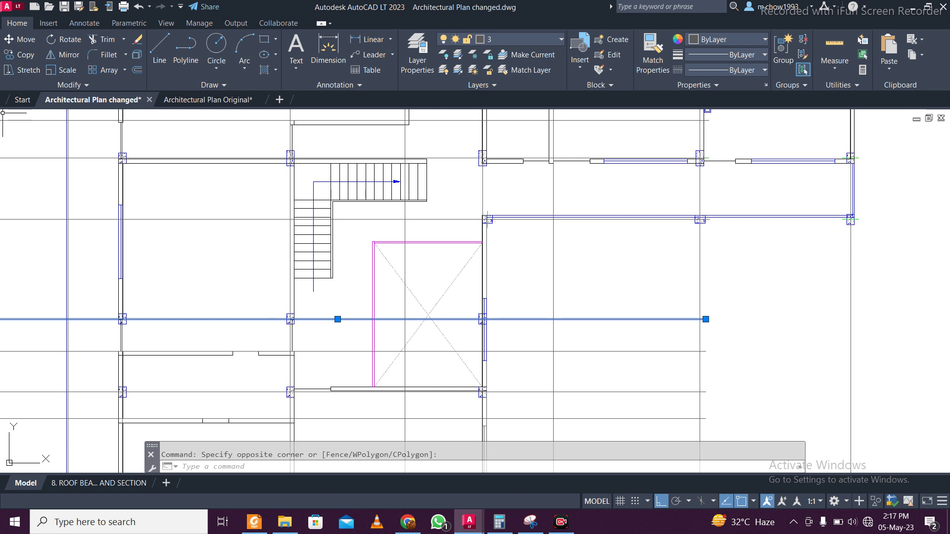
left_click(22, 56)
scroll(337, 307, "up", 6)
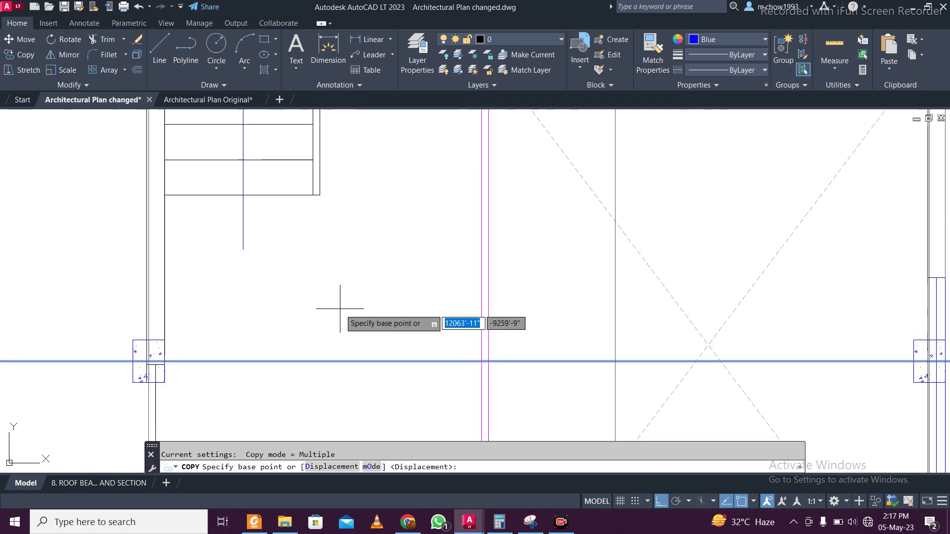
left_click(482, 362)
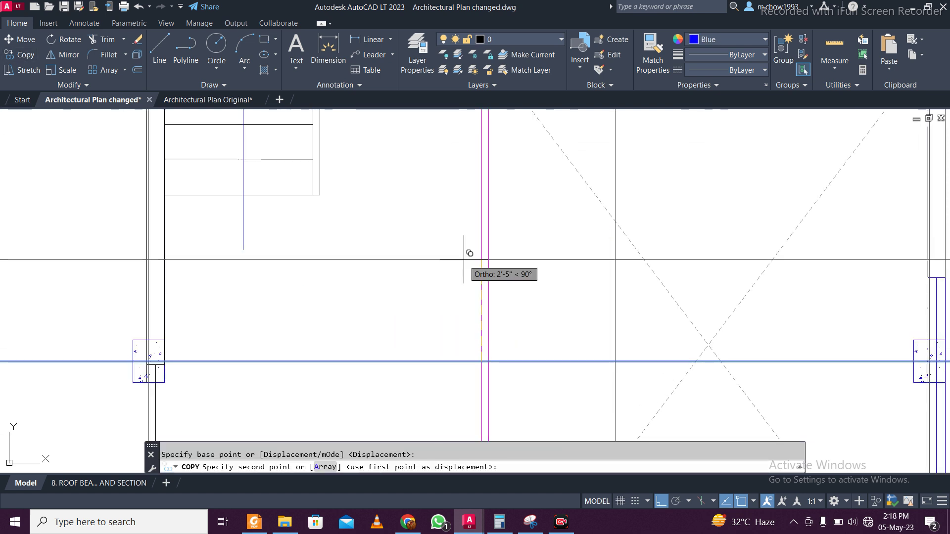
middle_click_drag(466, 254, 473, 414)
left_click(491, 207)
key("Escape")
scroll(458, 317, "down", 3)
scroll(458, 329, "up", 2)
scroll(459, 331, "down", 1)
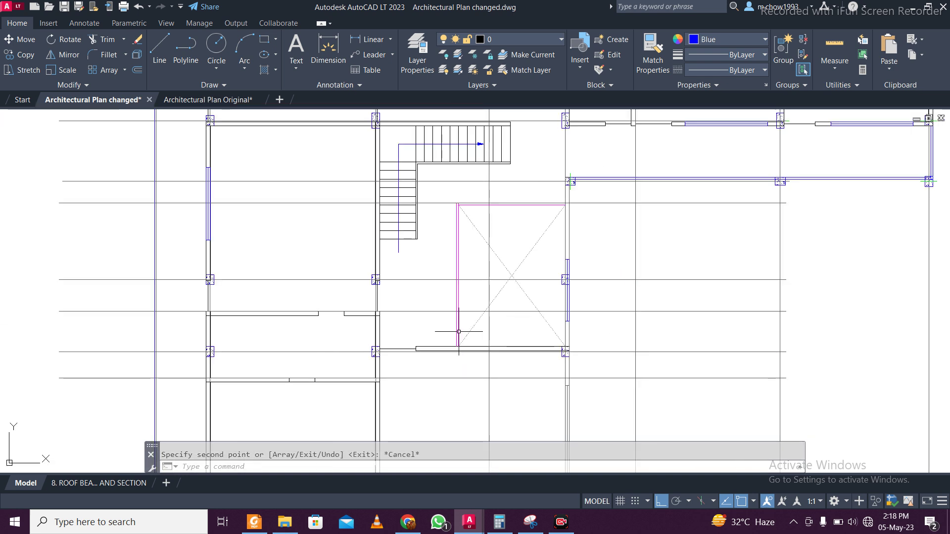
- Copy the vertical grid line crossing the double-height area to the outer face of the area's left magenta edge
scroll(471, 341, "up", 3)
left_click(496, 364)
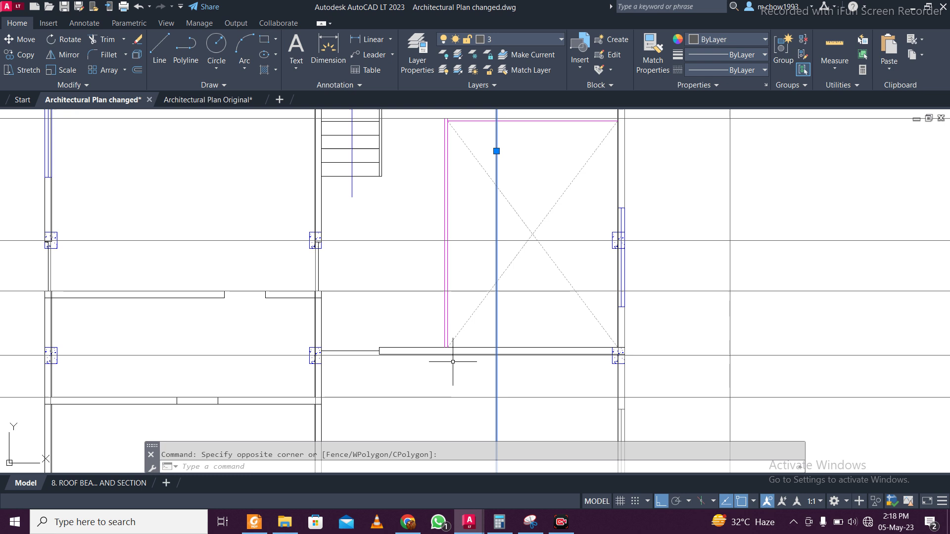
left_click(17, 58)
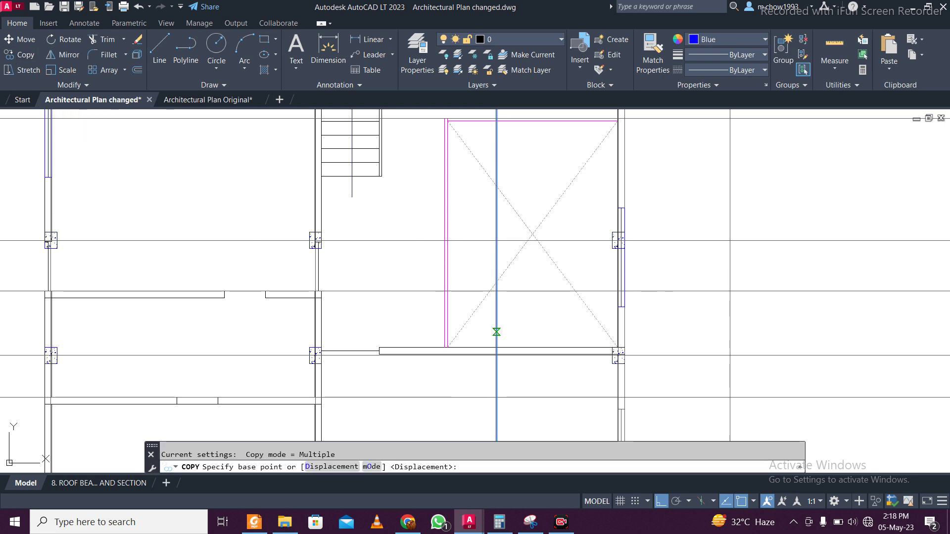
left_click(497, 332)
scroll(476, 329, "up", 5)
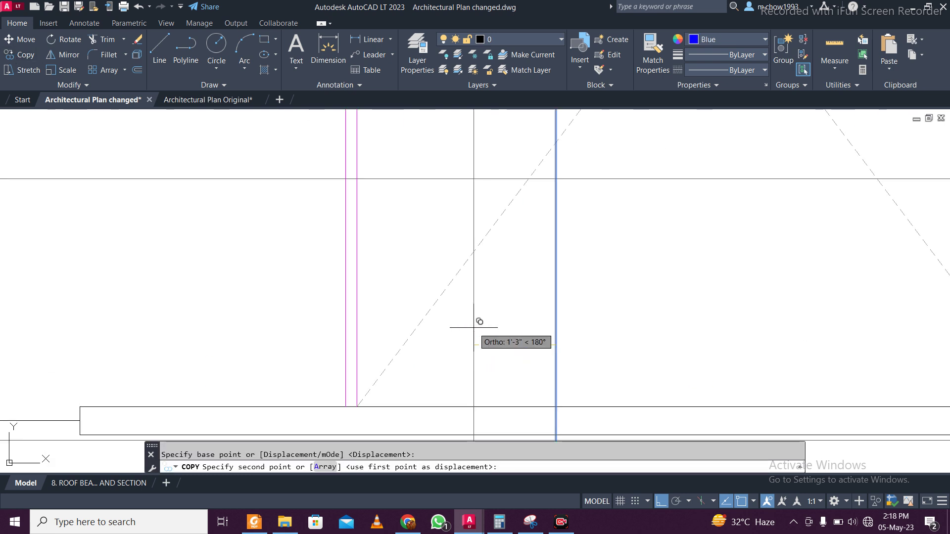
left_click(345, 329)
scroll(397, 282, "down", 6)
key("Escape")
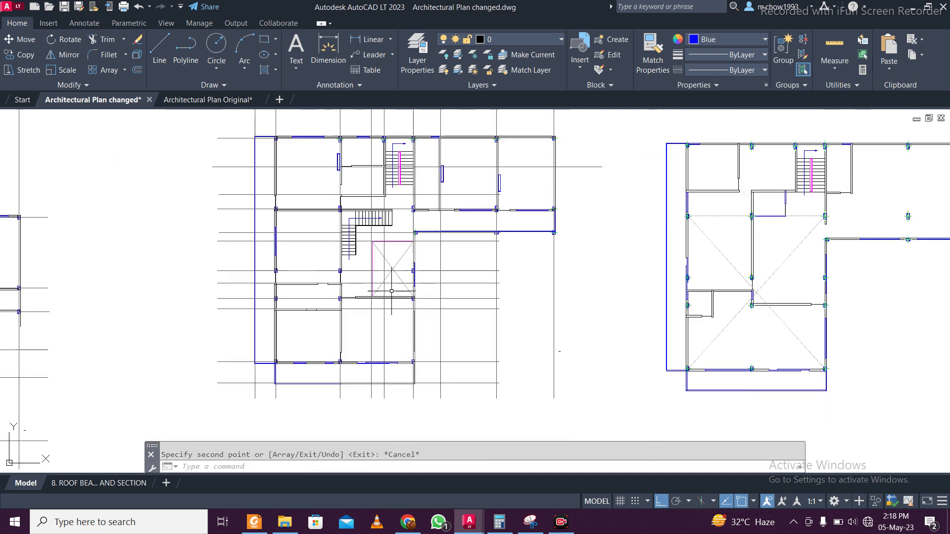
- Select the six vertical grid lines that pass through the second plan's columns, leaving out the partition lines
scroll(412, 308, "up", 2)
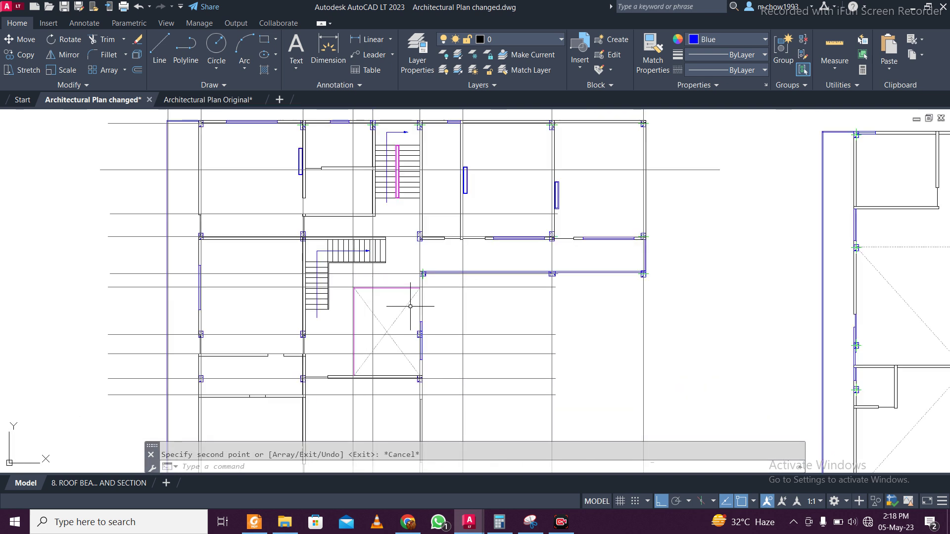
middle_click_drag(475, 333, 463, 238)
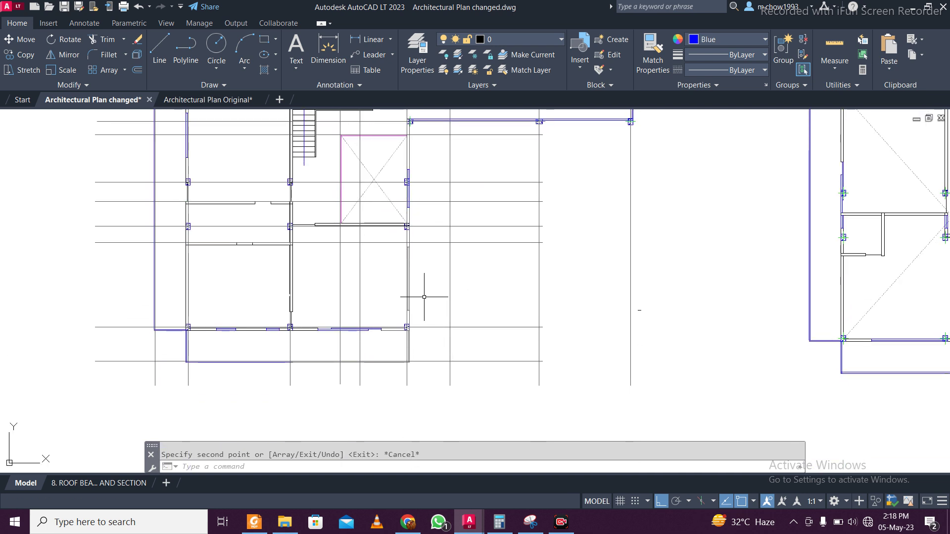
scroll(266, 297, "down", 3)
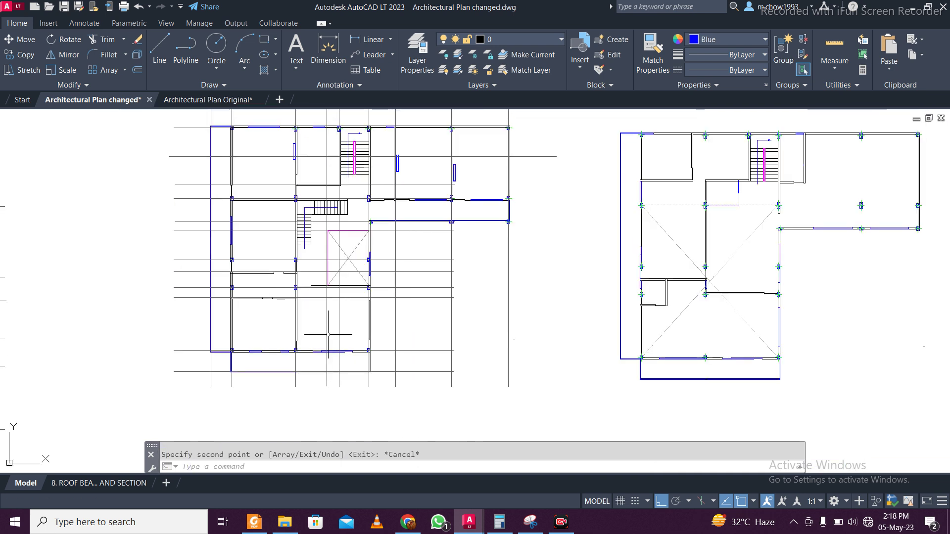
middle_click_drag(314, 302, 316, 328)
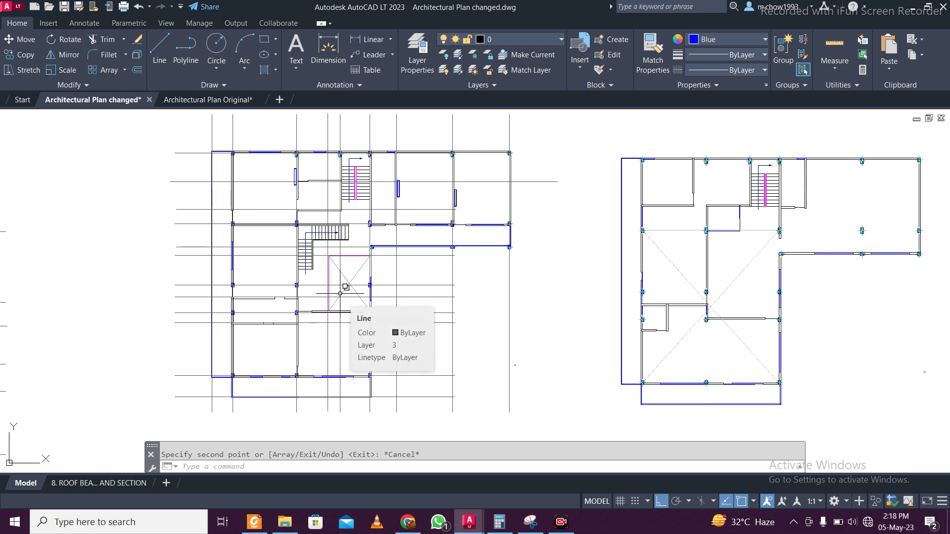
scroll(604, 296, "down", 3)
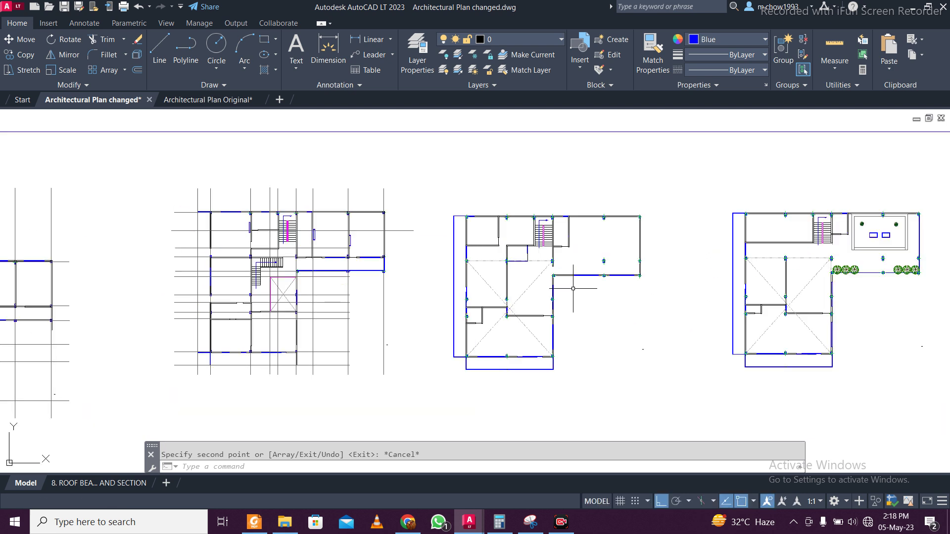
middle_click_drag(597, 307, 528, 312)
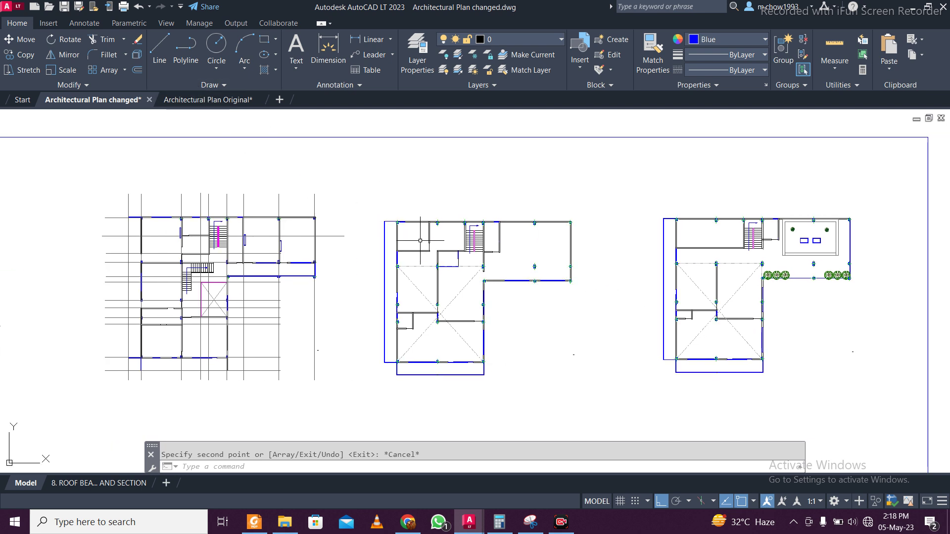
scroll(127, 208, "up", 2)
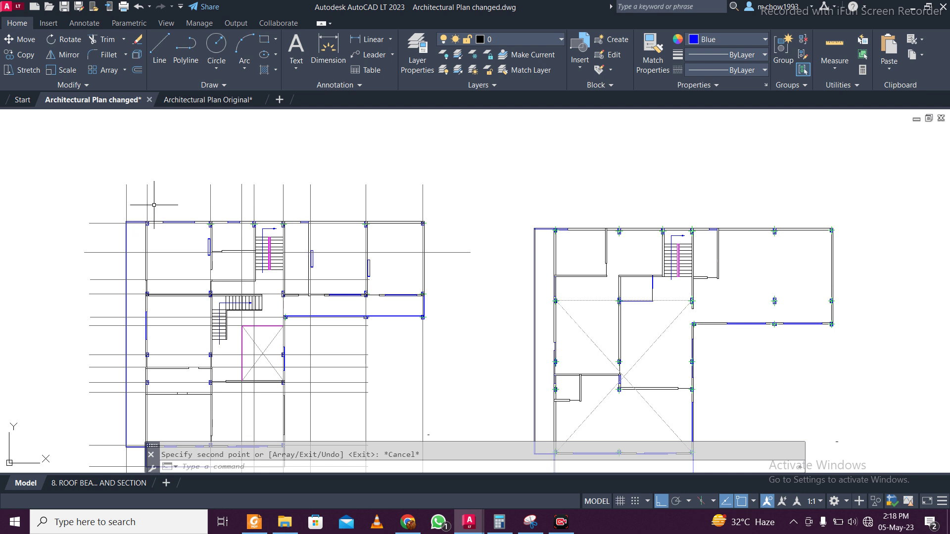
left_click(222, 205)
left_click(198, 202)
left_click(167, 203)
left_click(139, 204)
scroll(276, 206, "up", 4)
scroll(276, 207, "up", 2)
left_click(242, 204)
left_click(159, 206)
left_click(362, 204)
left_click(271, 203)
scroll(385, 204, "down", 4)
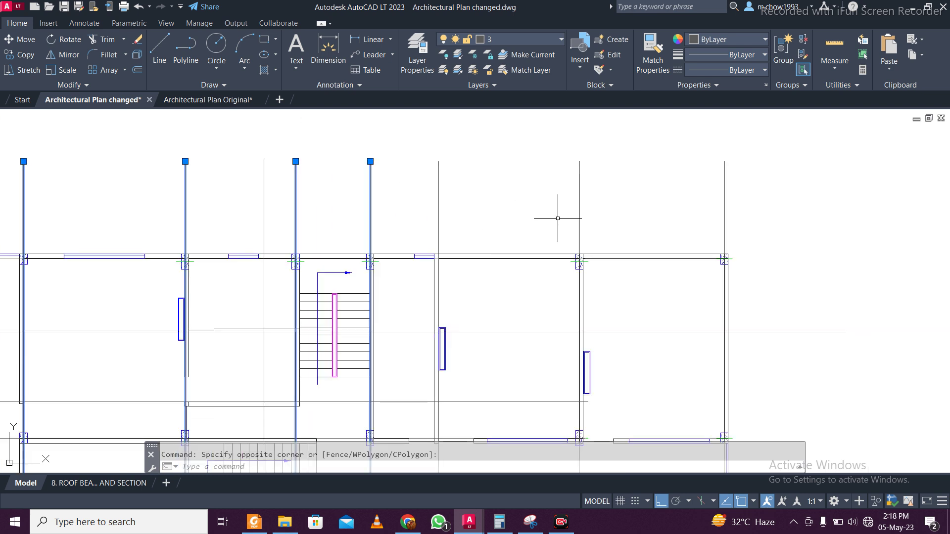
scroll(555, 212, "up", 4)
left_click(643, 218)
left_click(531, 212)
left_click(847, 221)
left_click(777, 199)
scroll(777, 203, "down", 4)
scroll(541, 304, "up", 6)
- Add the horizontal grid lines at the top, staircase, double-height area and bottom outer wall column rows to the selection
left_click(384, 318)
left_click(327, 208)
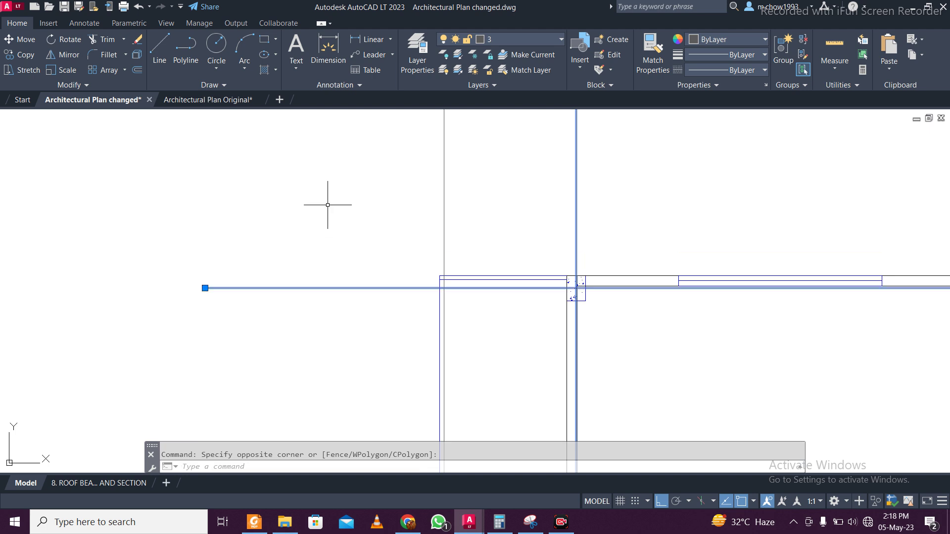
scroll(348, 170, "down", 4)
middle_click_drag(345, 286, 344, 233)
middle_click_drag(369, 324, 370, 275)
left_click(331, 290)
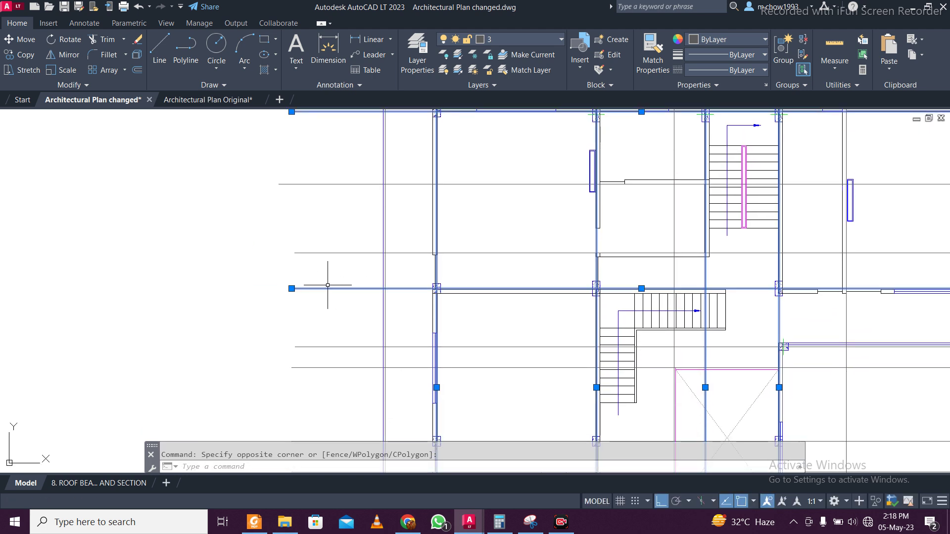
scroll(329, 240, "up", 5)
left_click(326, 349)
left_click(304, 290)
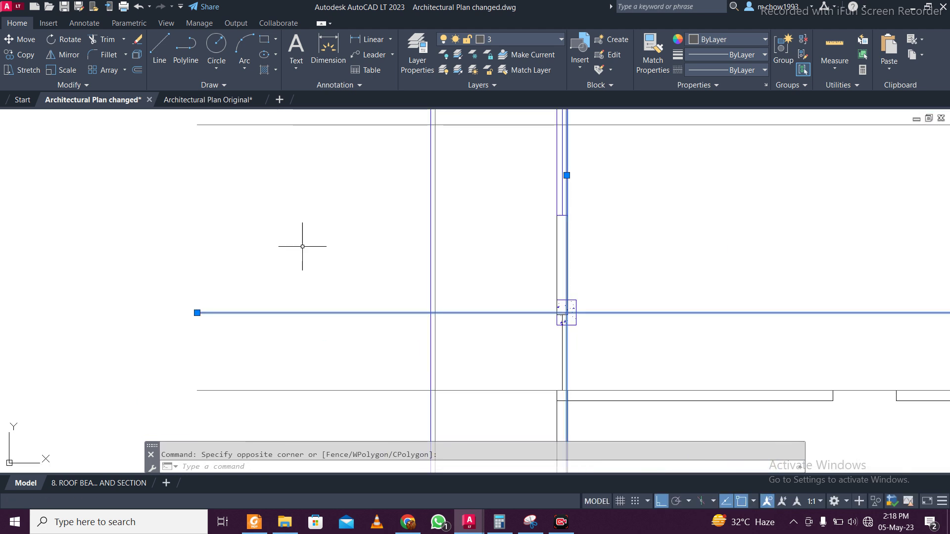
scroll(302, 210, "down", 5)
middle_click_drag(320, 335, 323, 278)
scroll(335, 337, "up", 4)
left_click(279, 297)
scroll(276, 278, "down", 6)
scroll(296, 219, "up", 4)
scroll(274, 269, "up", 5)
scroll(251, 220, "down", 6)
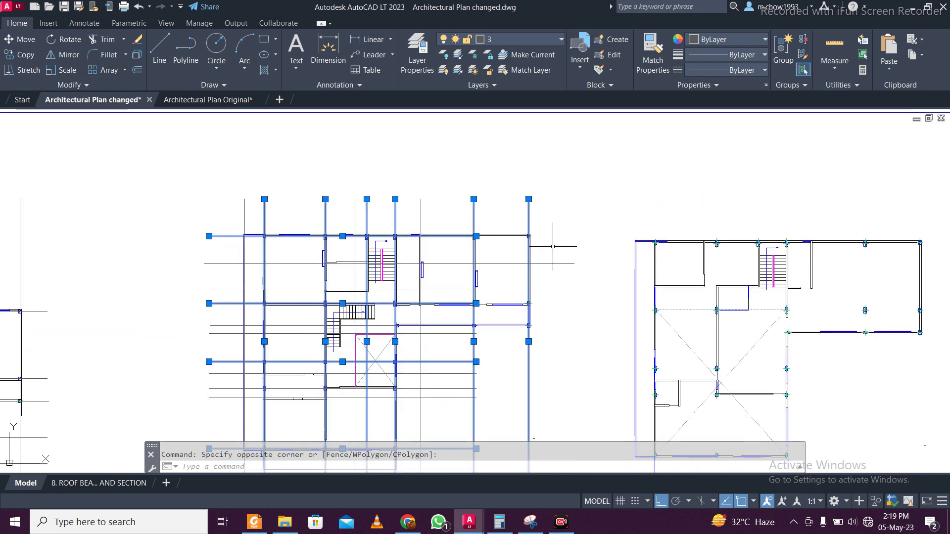
- Add the second plan's leftmost vertical grid line, its bottom horizontal line and the column-row line below the double-height area to the selection
middle_click_drag(537, 322, 526, 248)
scroll(233, 418, "up", 6)
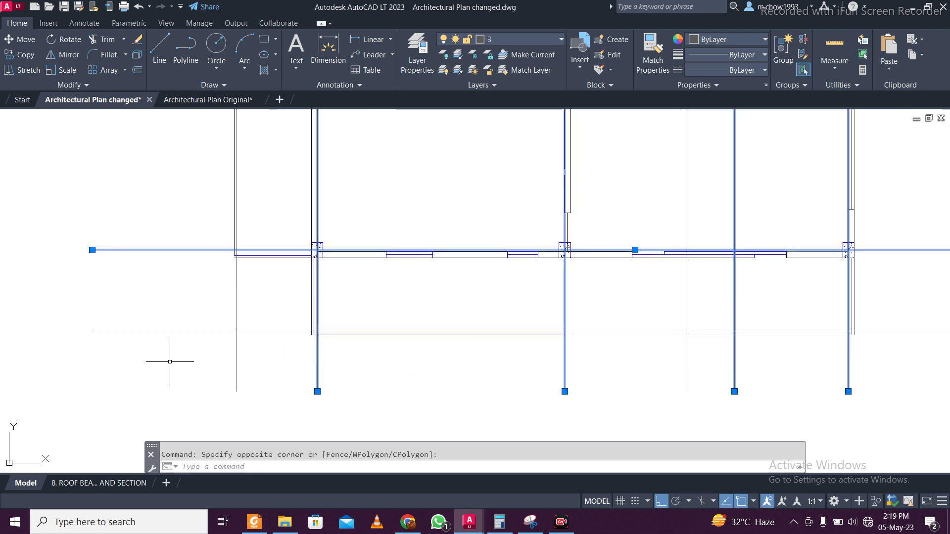
scroll(224, 345, "down", 5)
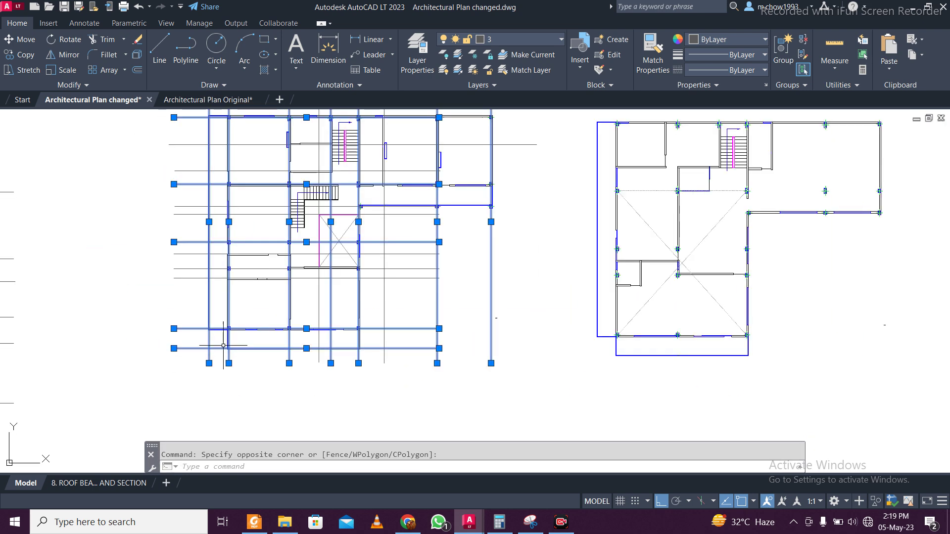
scroll(335, 286, "up", 6)
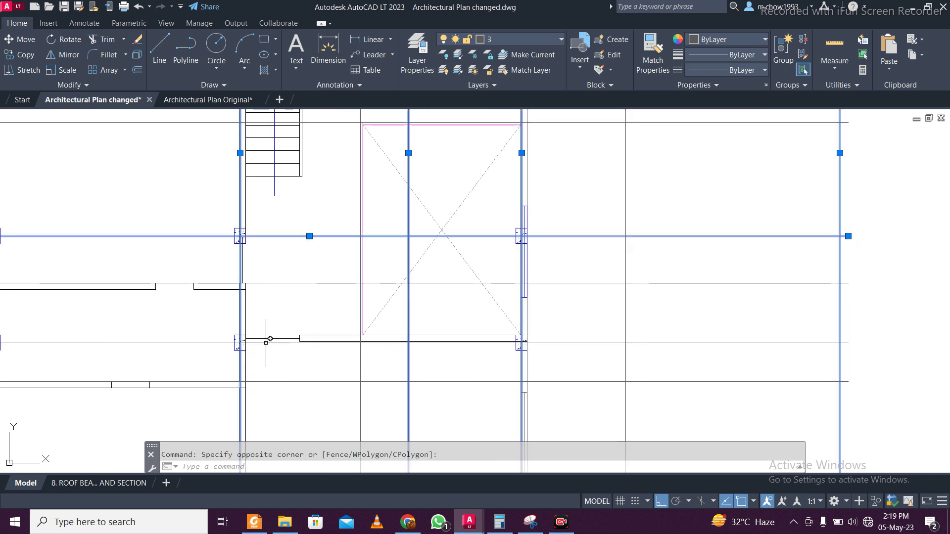
scroll(308, 340, "down", 5)
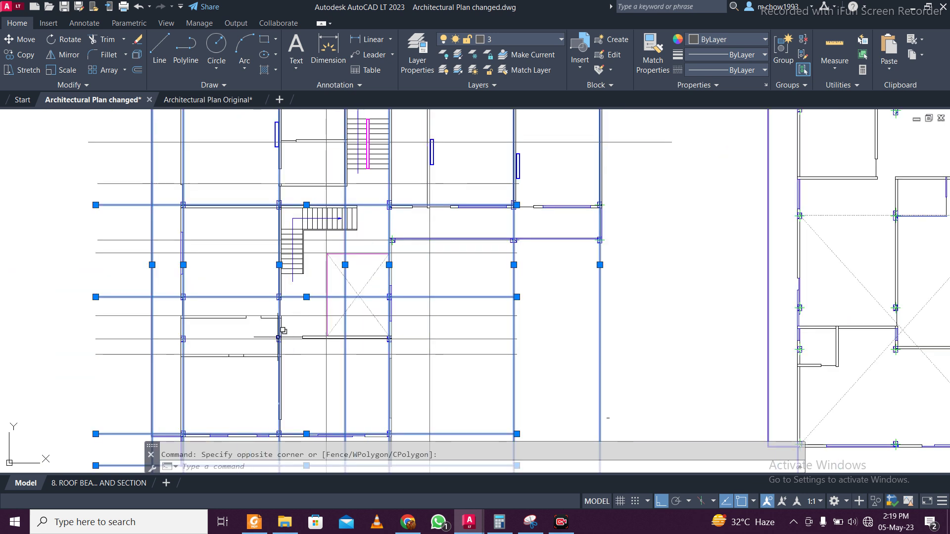
scroll(138, 346, "up", 5)
left_click(104, 314)
scroll(86, 299, "down", 2)
scroll(495, 320, "up", 2)
scroll(482, 322, "down", 3)
middle_click_drag(536, 318, 483, 346)
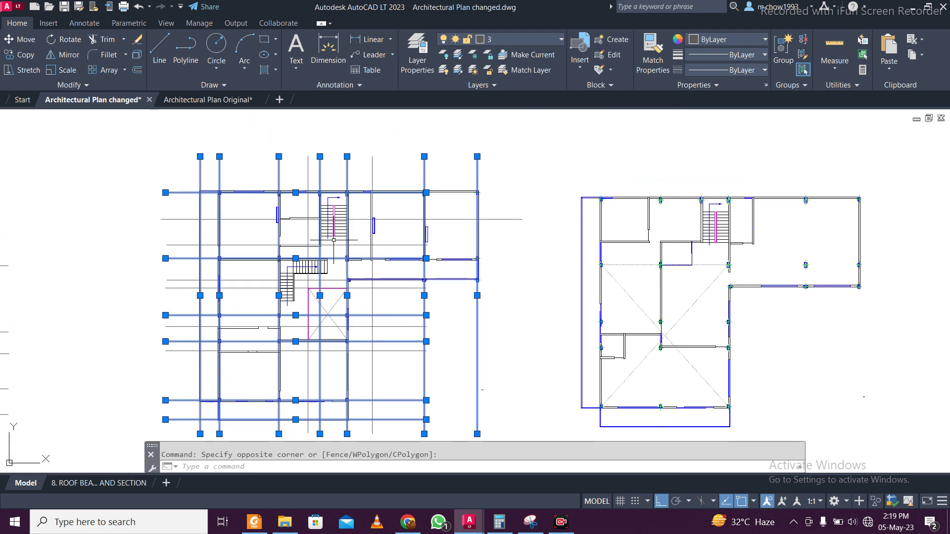
scroll(165, 148, "up", 5)
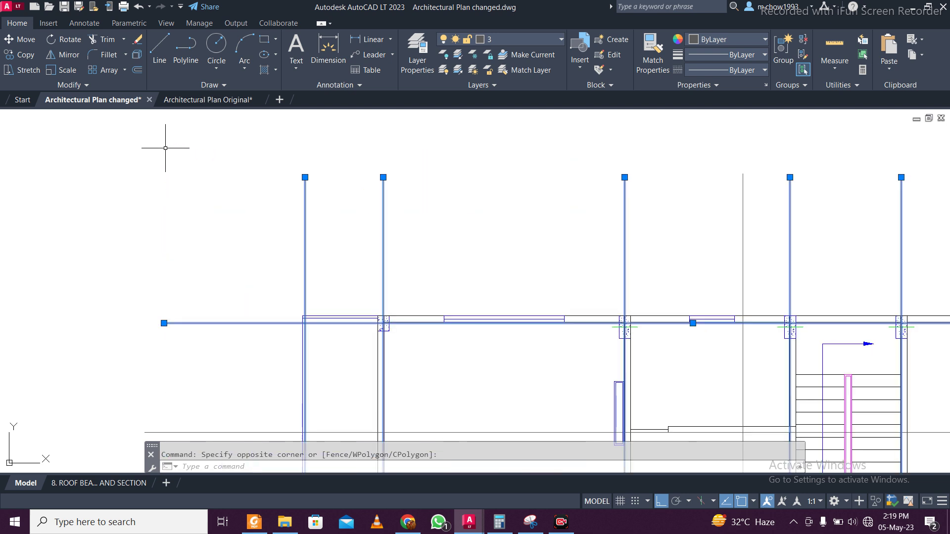
- Copy the selected grid lines to the third plan, from the second plan's top-left column to the matching grid point on the outer wall
left_click(20, 55)
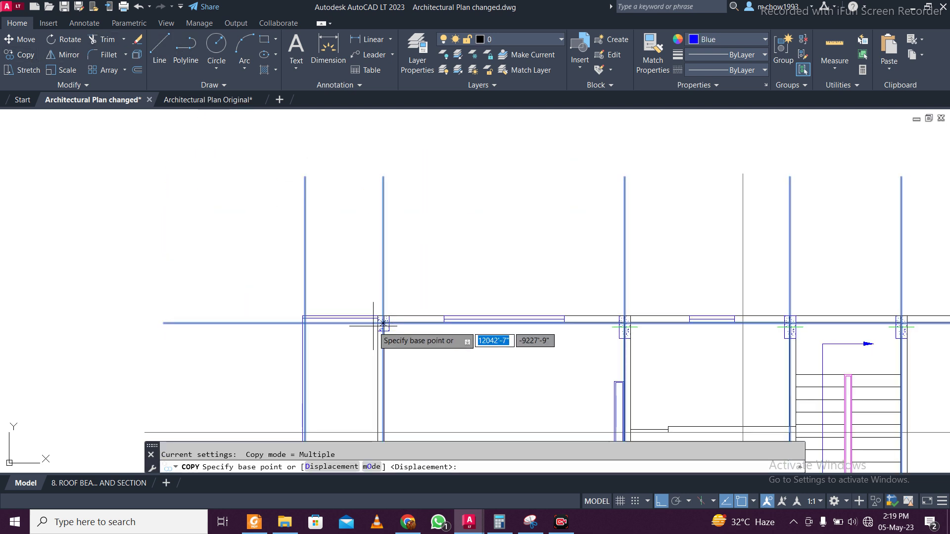
scroll(376, 322, "up", 5)
scroll(336, 219, "up", 7)
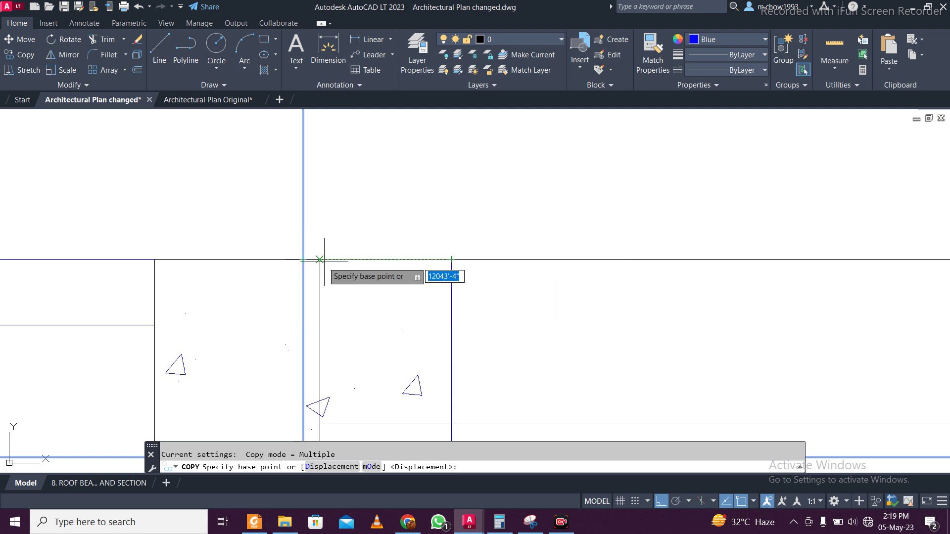
left_click(303, 258)
scroll(261, 244, "down", 10)
scroll(506, 248, "up", 5)
scroll(469, 210, "up", 9)
middle_click_drag(305, 325, 460, 197)
scroll(474, 168, "down", 4)
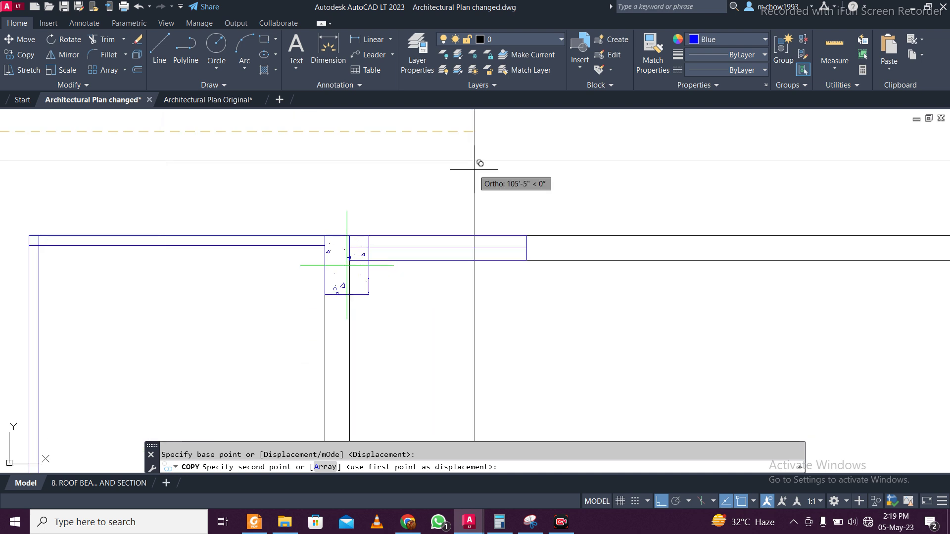
scroll(376, 234, "up", 8)
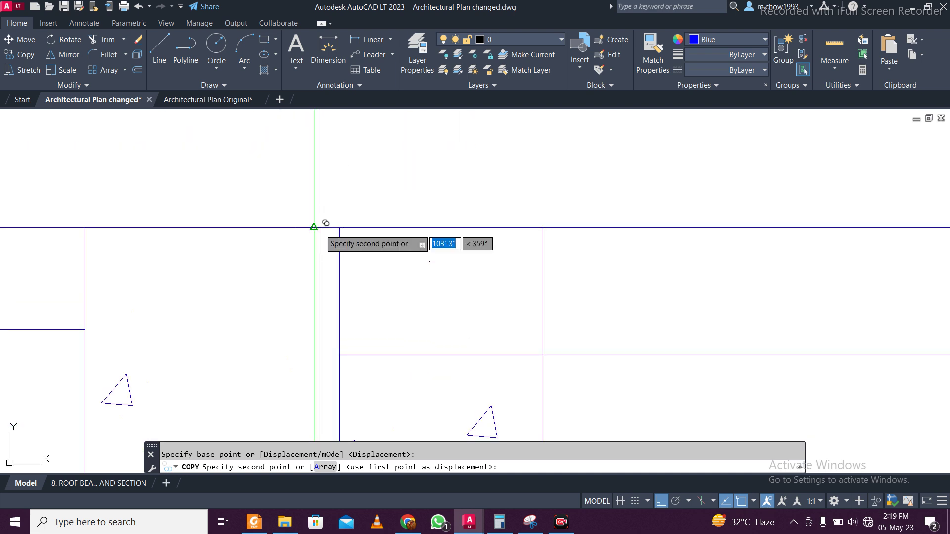
left_click(314, 228)
scroll(246, 214, "down", 9)
scroll(365, 228, "down", 7)
key("Escape")
- Select all vertical and horizontal grid lines of the third plan
scroll(326, 211, "down", 6)
scroll(346, 232, "up", 3)
scroll(352, 236, "down", 1)
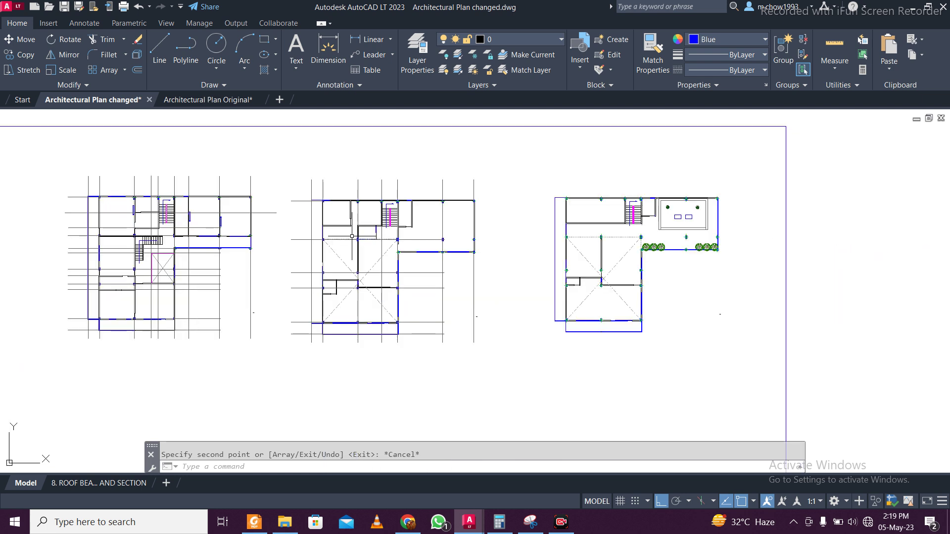
left_click(477, 187)
left_click(290, 167)
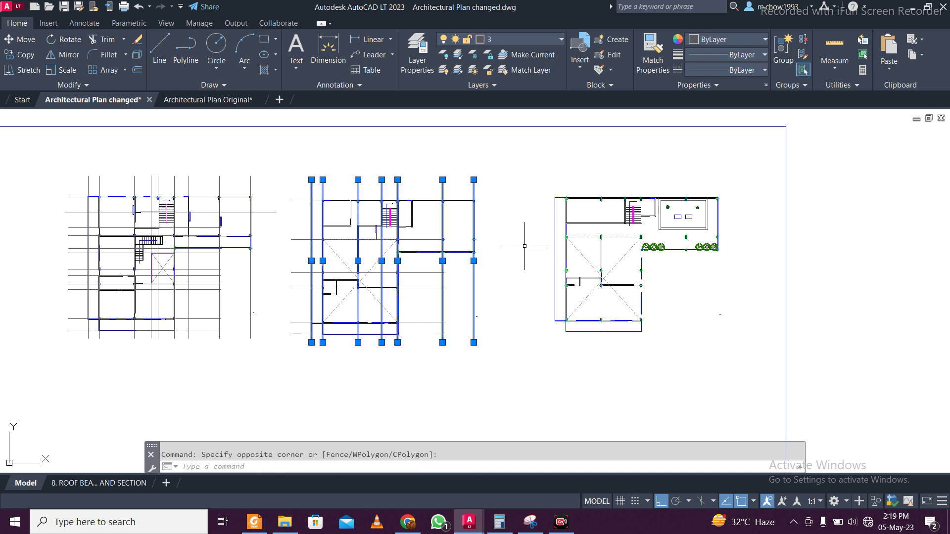
left_click(299, 349)
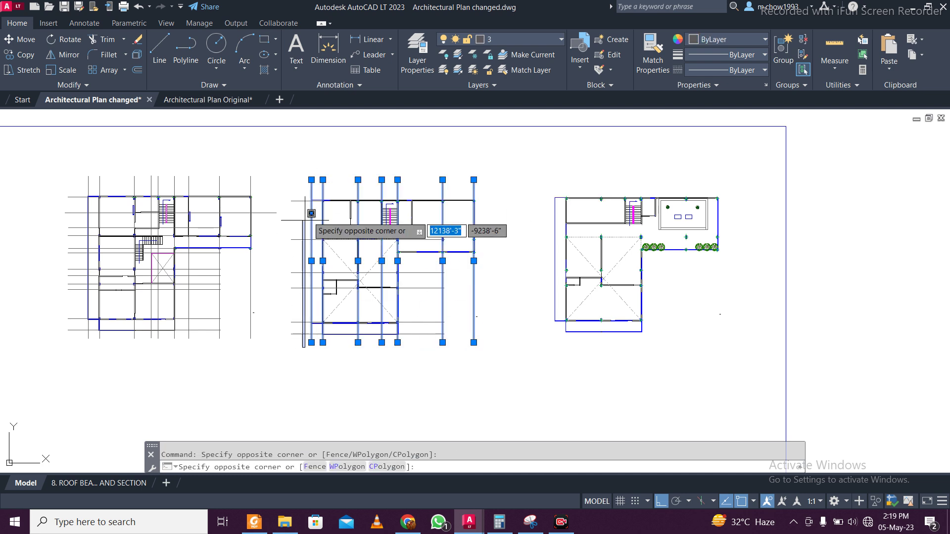
left_click(293, 174)
- Copy the selected grid lines to the fourth plan, matching the top-left column's grid point on the outer wall
left_click(20, 58)
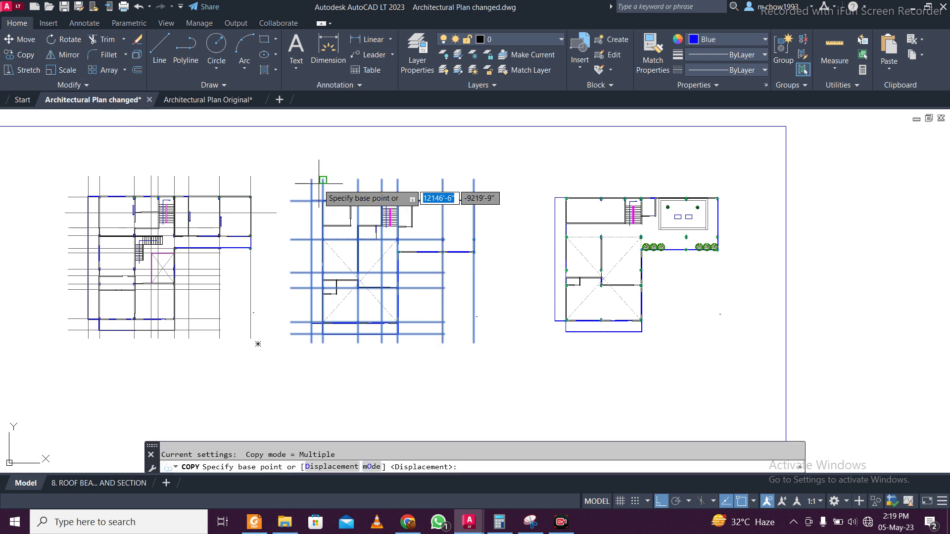
scroll(318, 203, "up", 6)
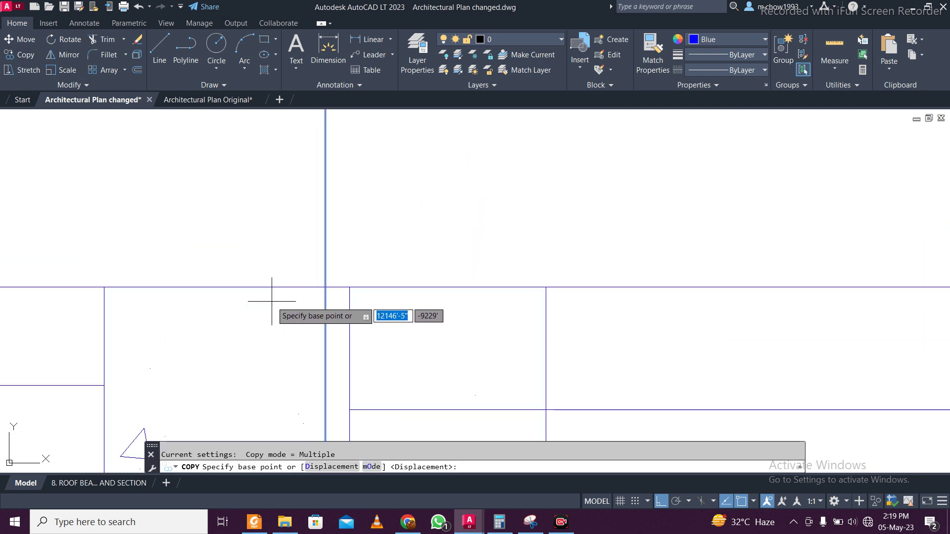
left_click(322, 281)
scroll(230, 274, "up", 5)
scroll(230, 277, "down", 8)
scroll(218, 297, "up", 6)
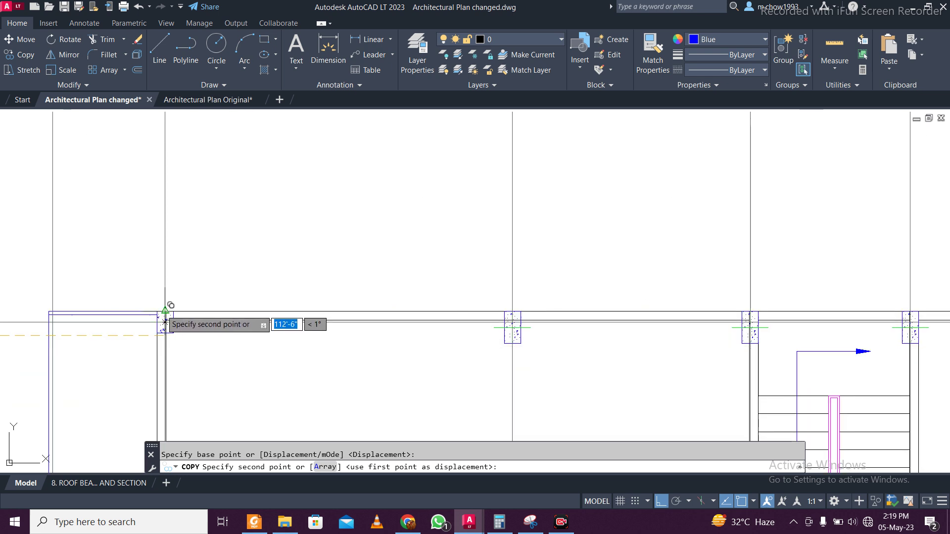
left_click(166, 322)
key("Escape")
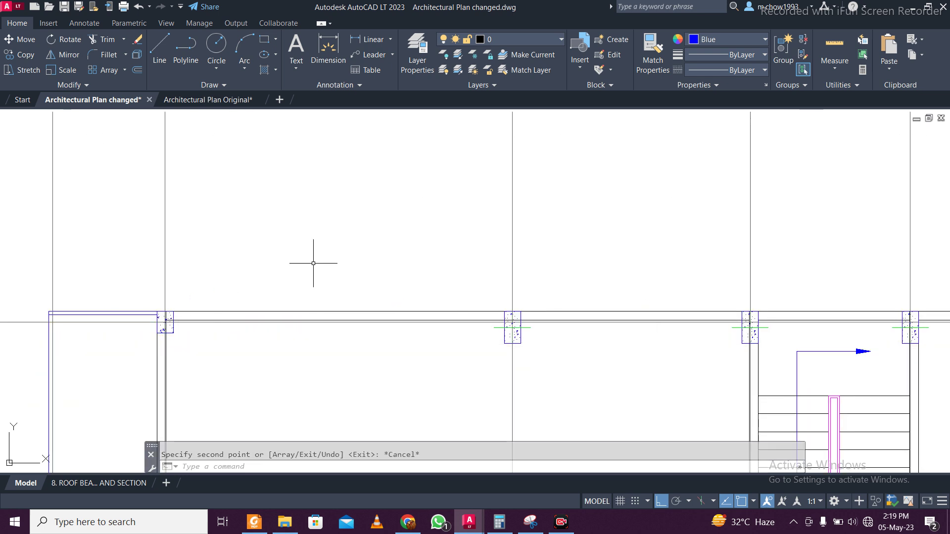
- Move the first plan together with its grid lines straight up, roughly level with the other three plans
scroll(297, 260, "down", 6)
middle_click_drag(264, 294, 427, 287)
scroll(460, 267, "down", 2)
scroll(297, 253, "up", 2)
scroll(297, 252, "down", 2)
left_click(85, 232)
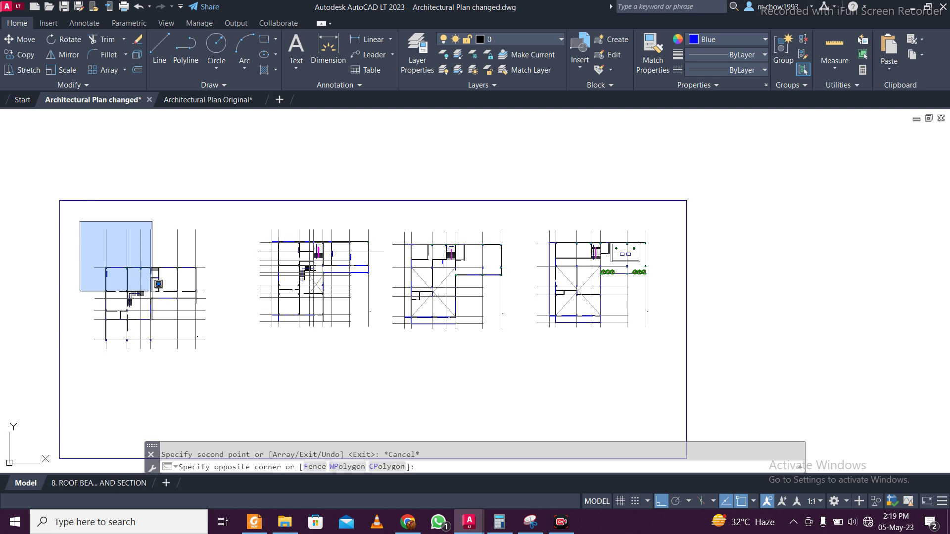
left_click(218, 372)
type("m")
key("Return")
left_click(218, 372)
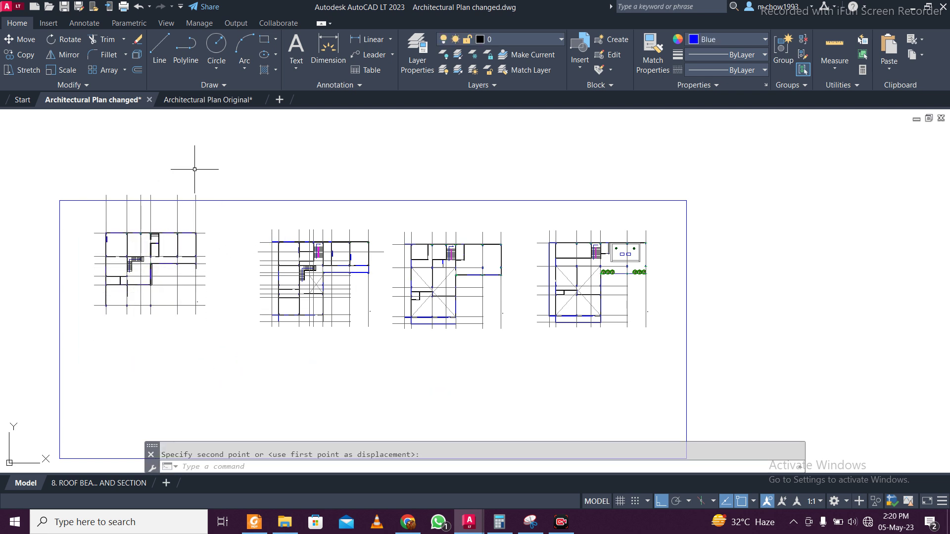
- Draw a horizontal helper line across all vertical grid lines a short distance above the first plan
left_click(159, 47)
scroll(90, 212, "up", 4)
left_click(51, 229)
left_click(533, 228)
key("Escape")
- Trim the ends of the first plan's vertical grid lines above the helper line, including the pieces beyond the border
type("tr")
key("Return")
left_click(513, 201)
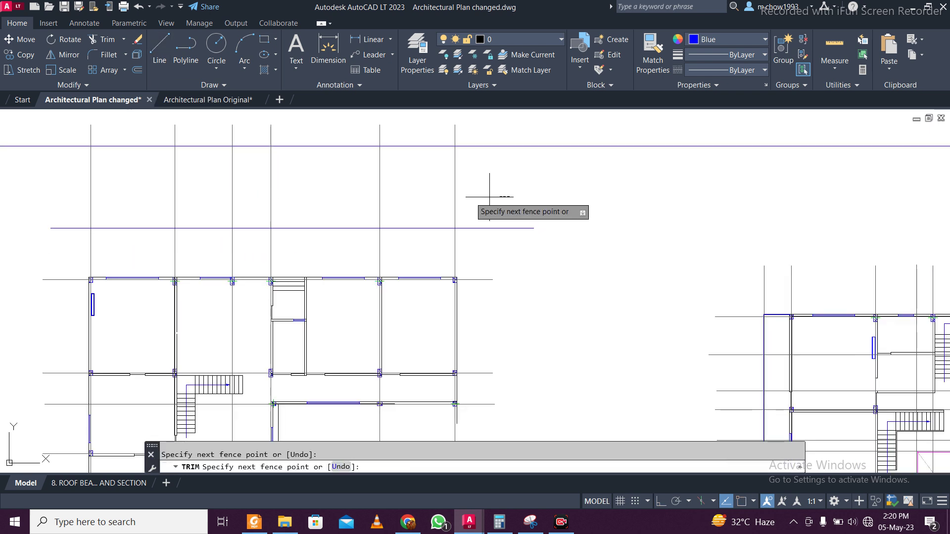
left_click(29, 198)
key("Return")
left_click(478, 127)
left_click(68, 127)
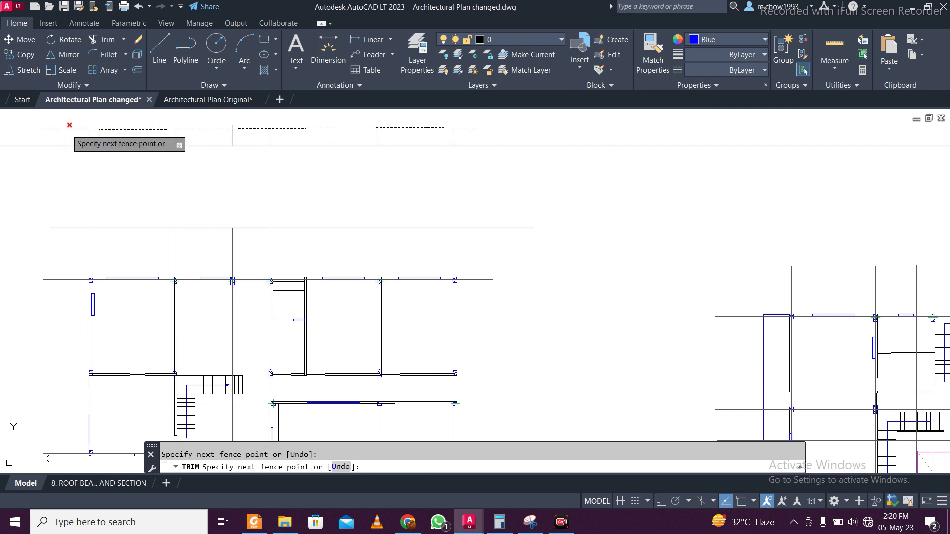
key("Return")
key("Escape")
- Erase the horizontal helper line above the first plan
left_click(537, 258)
left_click(488, 213)
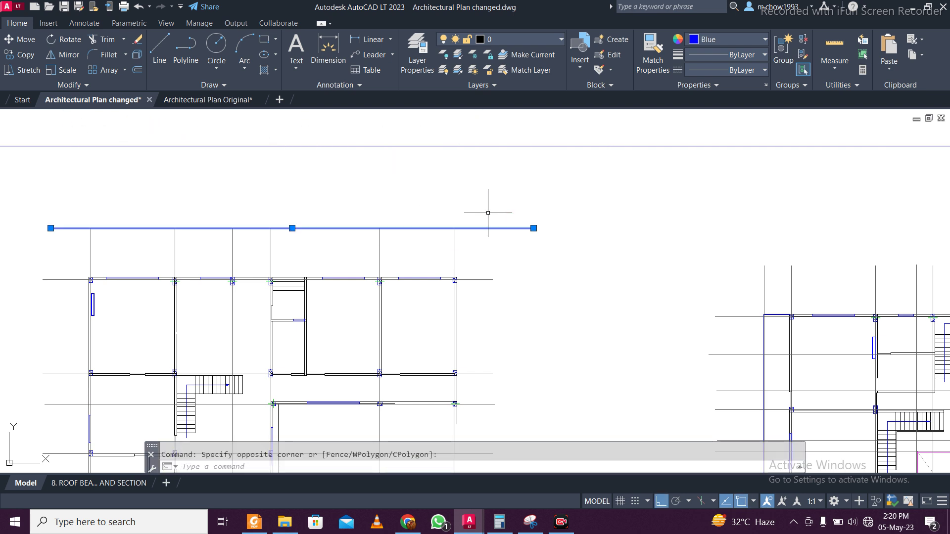
key("Delete")
- In the third plan, copy the vertical grid line through the top-left column to the right face of the top-left room's partition
scroll(729, 280, "down", 2)
middle_click_drag(413, 322, 381, 317)
middle_click_drag(104, 270, 89, 268)
middle_click_drag(428, 311, 174, 322)
middle_click_drag(186, 278, 555, 273)
scroll(334, 253, "up", 4)
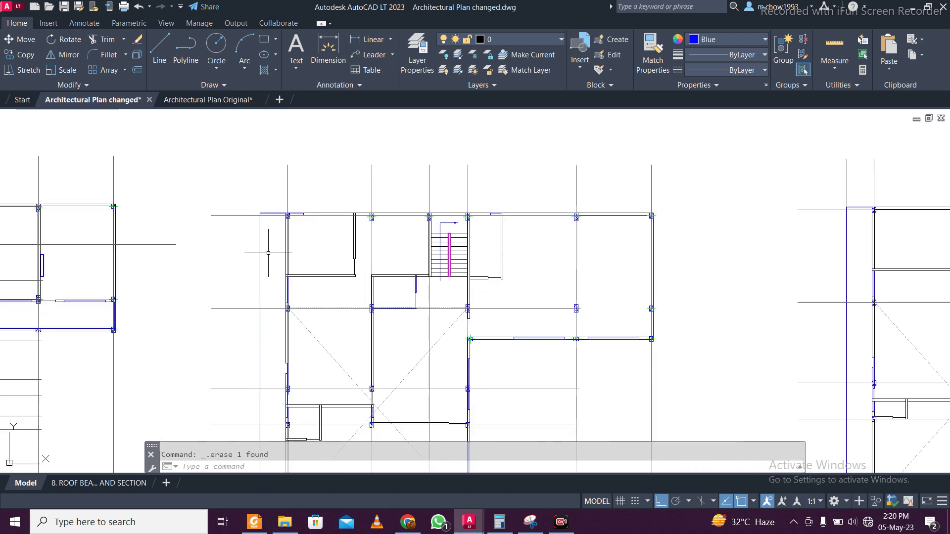
scroll(290, 182, "up", 2)
left_click(329, 186)
left_click(36, 58)
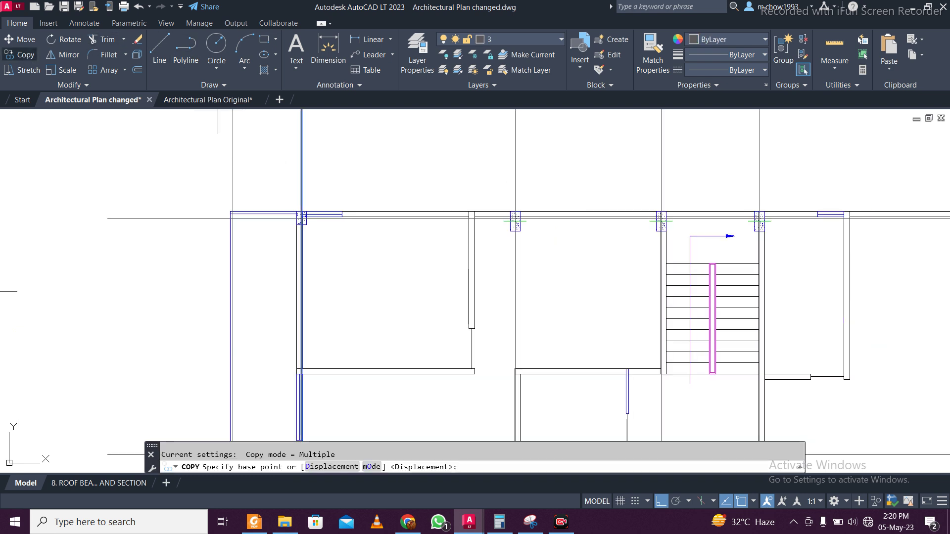
scroll(307, 183, "up", 2)
scroll(303, 178, "down", 3)
scroll(317, 178, "up", 1)
scroll(329, 181, "down", 1)
scroll(337, 178, "up", 6)
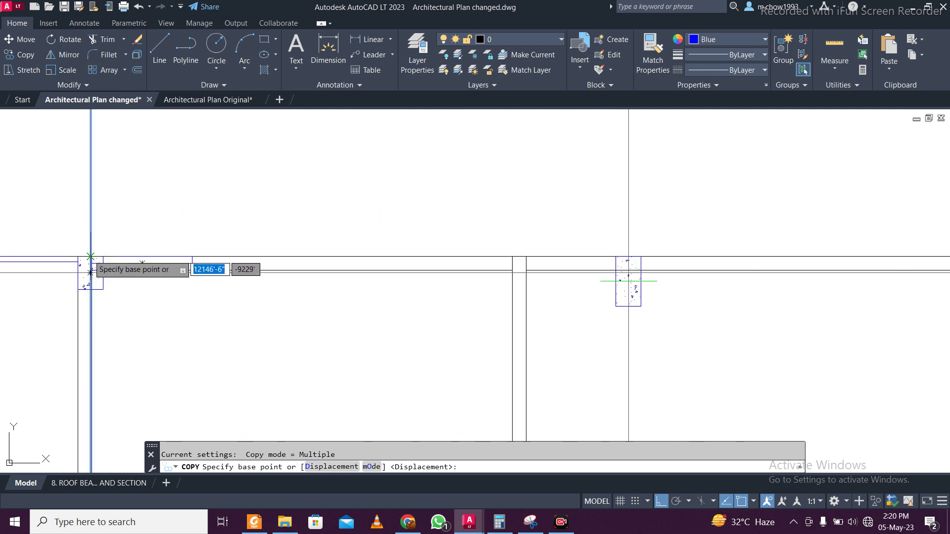
left_click(91, 256)
left_click(527, 256)
- Place another copy of that vertical grid line on the outer face of the partition right of the staircase
scroll(282, 231, "down", 4)
scroll(467, 233, "up", 6)
left_click(492, 250)
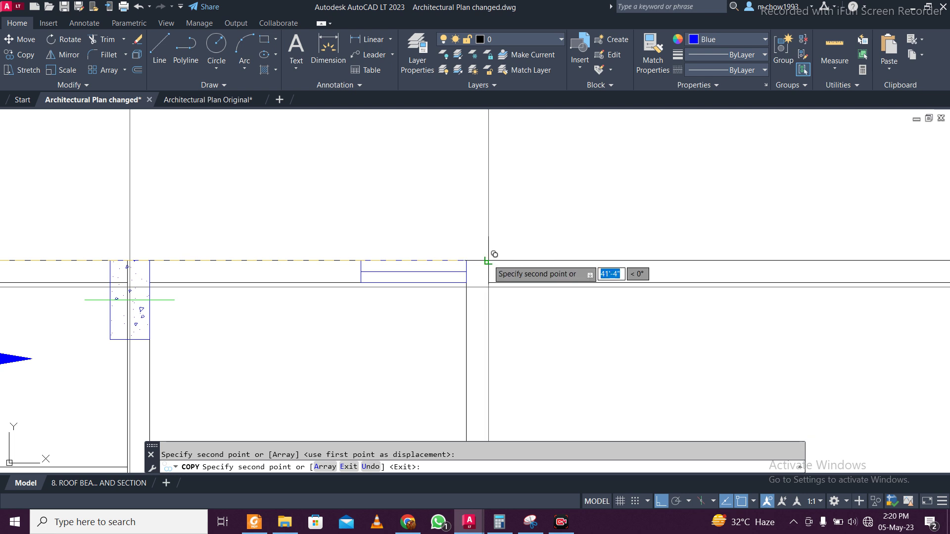
scroll(492, 250, "down", 4)
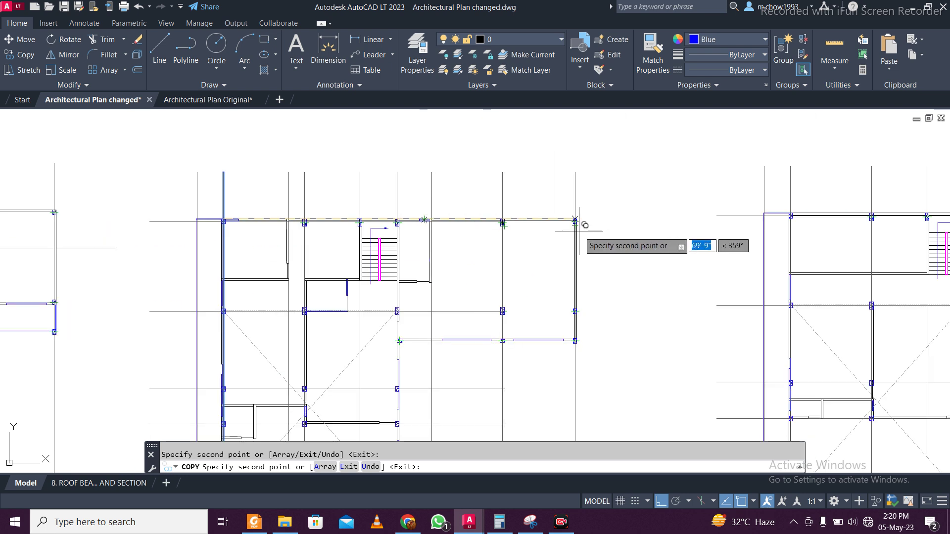
middle_click_drag(466, 281, 466, 203)
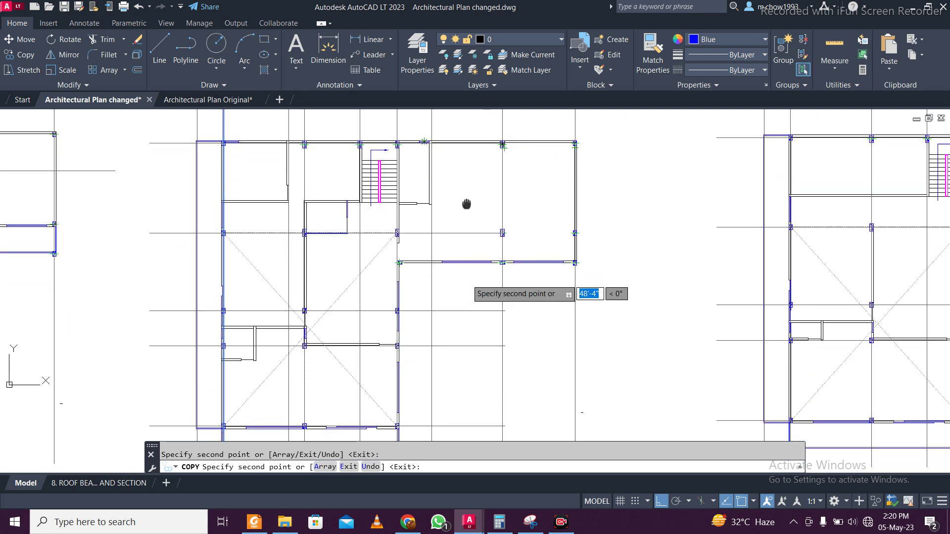
key("Escape")
- Erase the partition walls of the small room along the left wall in the lower part of the third plan
scroll(249, 334, "up", 6)
left_click(295, 331)
left_click(194, 269)
key("Delete")
- Erase the short blue partition and the wall segment enclosing the small room left of and below the third plan's staircase
scroll(210, 221, "down", 2)
scroll(210, 221, "down", 5)
middle_click_drag(351, 218, 363, 293)
scroll(364, 277, "up", 6)
left_click(424, 272)
left_click(389, 243)
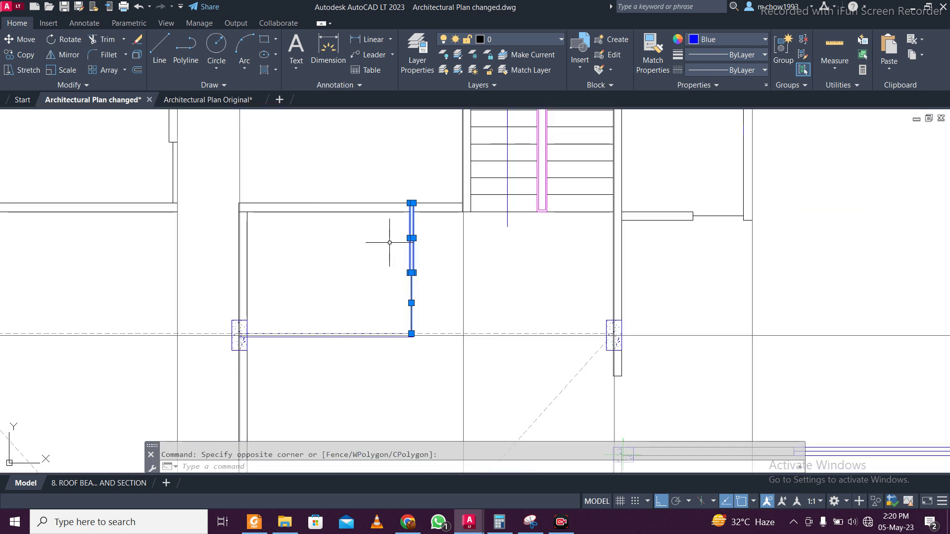
scroll(411, 331, "up", 5)
left_click(545, 361)
left_click(445, 340)
key("Delete")
scroll(445, 336, "down", 5)
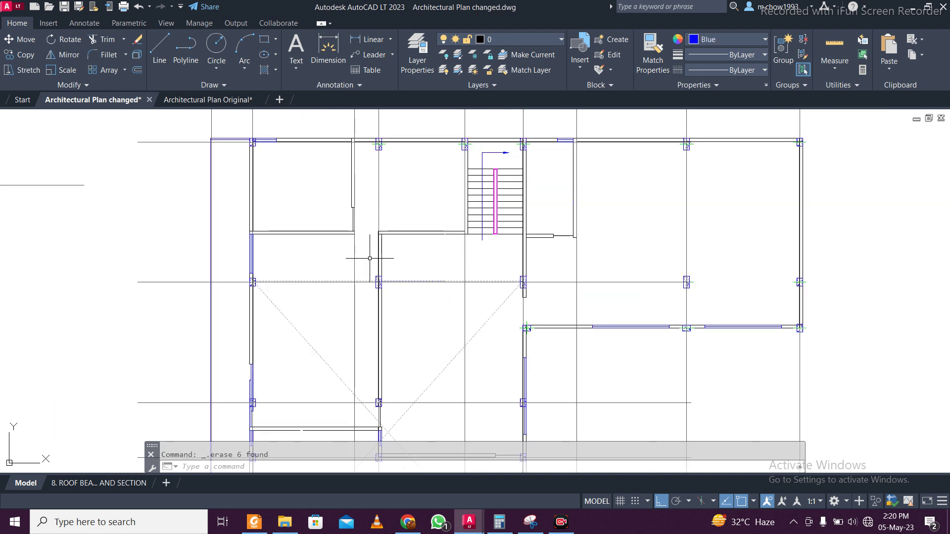
- Copy the third plan's second-row horizontal grid line up to the partition wall beneath the top-left room
scroll(433, 259, "down", 3)
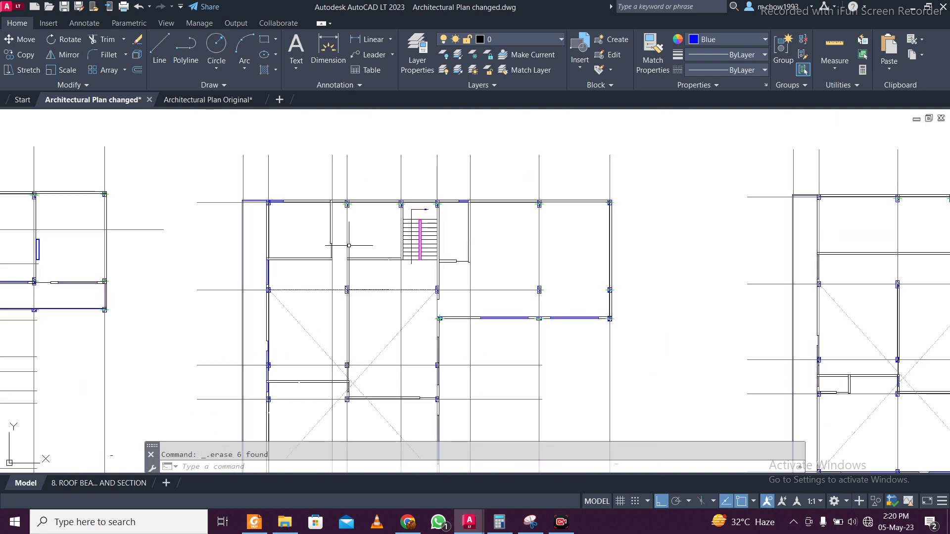
scroll(290, 256, "up", 3)
left_click_drag(203, 320, 188, 297)
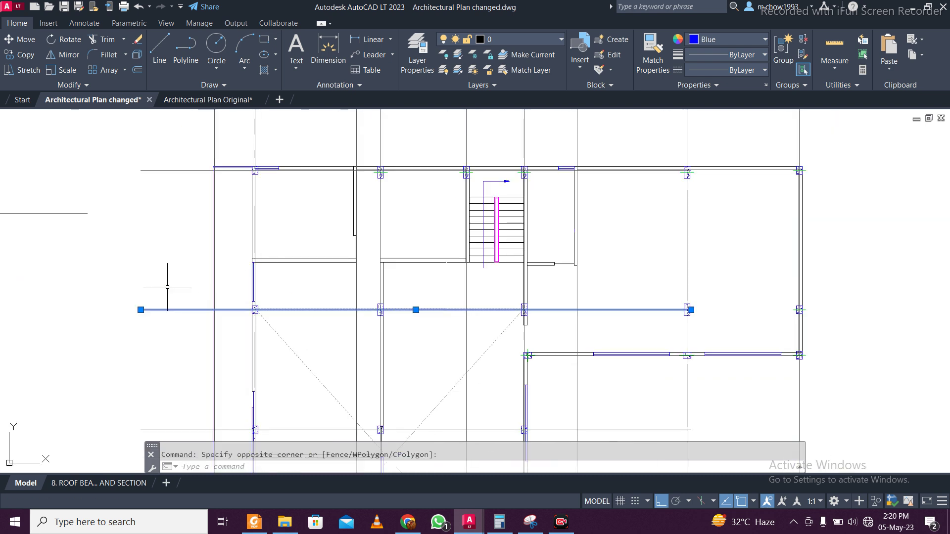
left_click(20, 54)
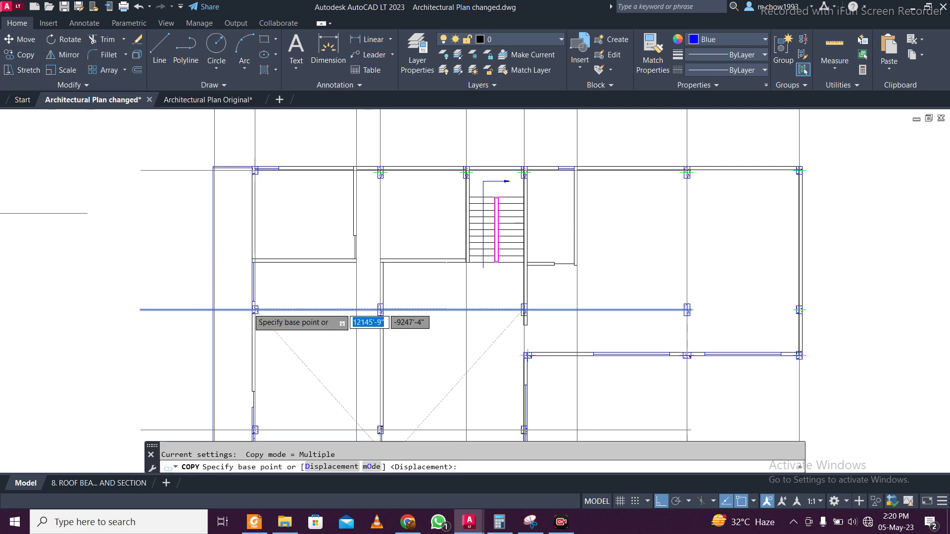
scroll(254, 320, "up", 3)
left_click(257, 313)
scroll(243, 207, "up", 3)
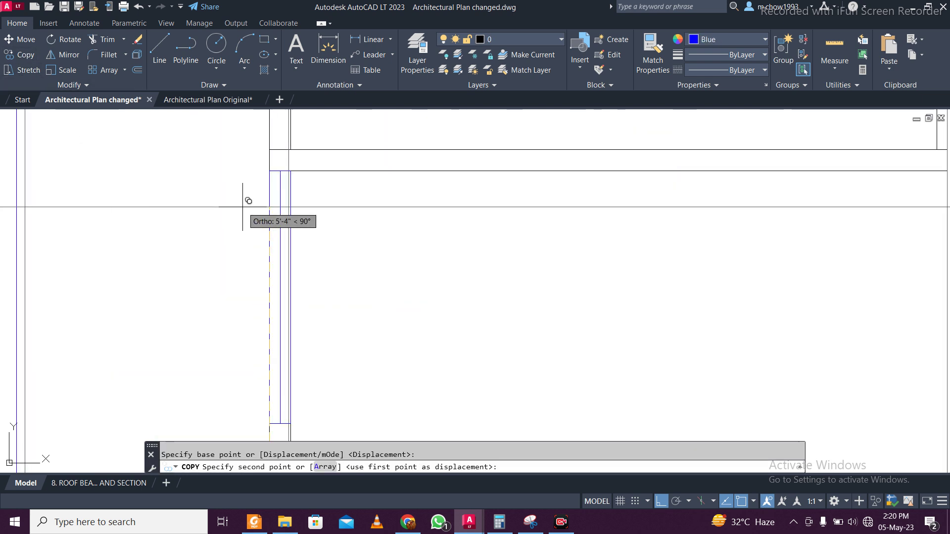
left_click(271, 152)
scroll(147, 171, "down", 5)
key("Escape")
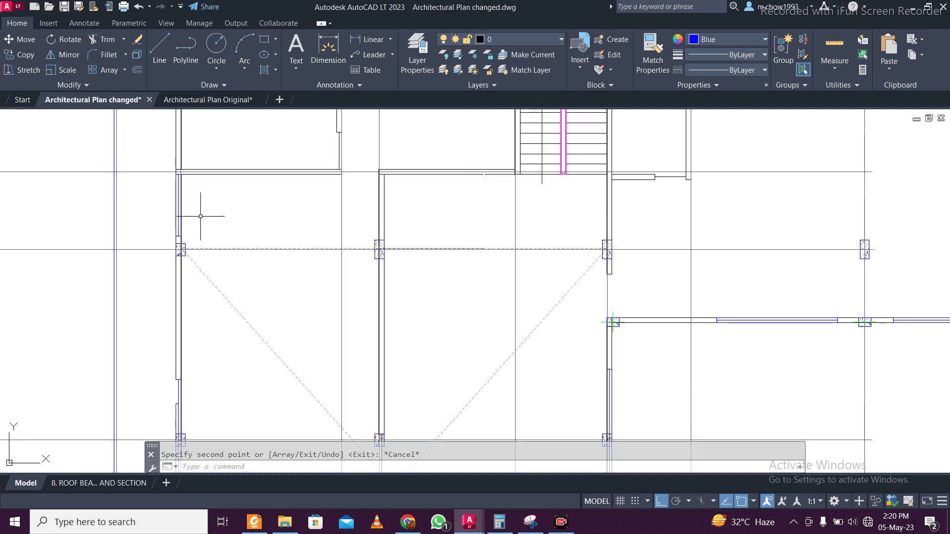
- Stretch the third plan's horizontal grid line along the partition beneath the top-left room past the outer wall of the right wing
scroll(265, 212, "down", 4)
left_click(486, 250)
left_click(485, 230)
left_click(486, 235)
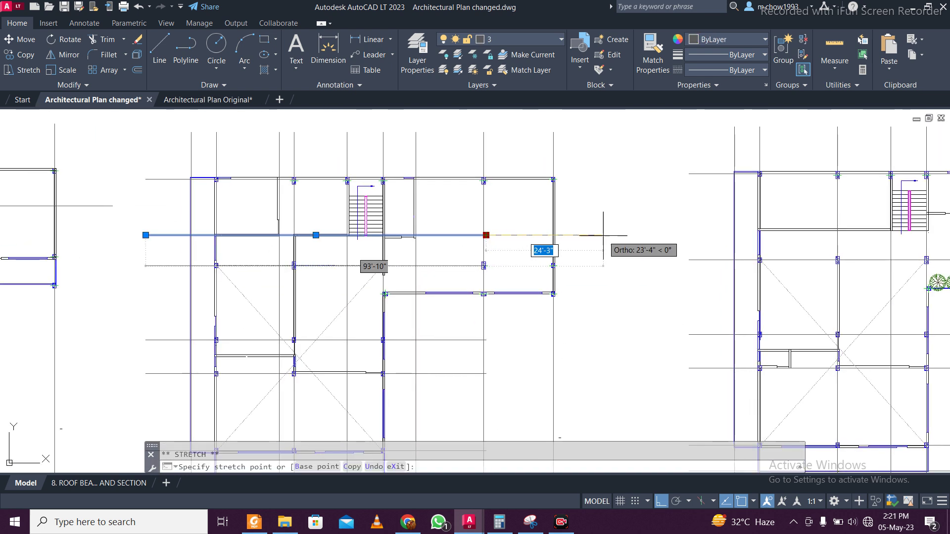
- Extend the third plan's horizontal grid line through the column row below past the right wing's outer wall as well
left_click(456, 275)
left_click(445, 249)
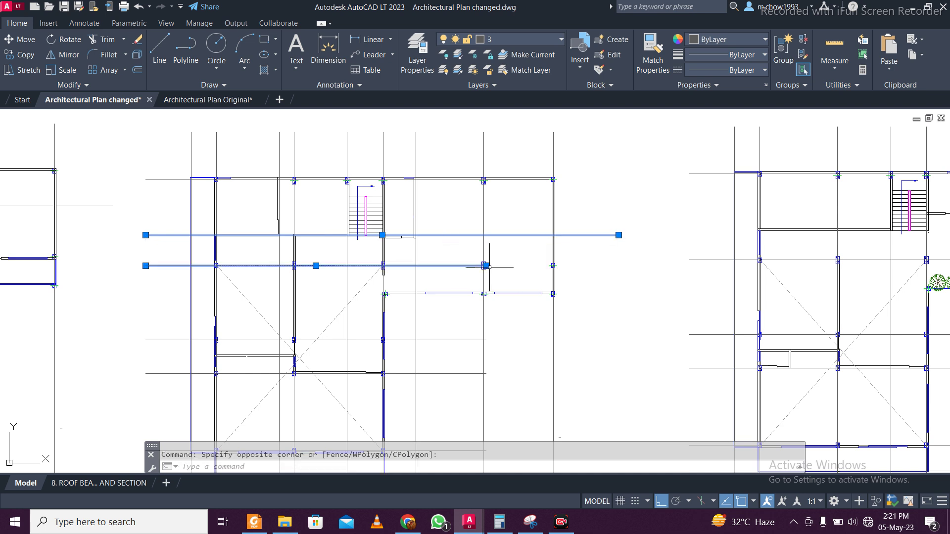
left_click(486, 266)
left_click(603, 266)
scroll(498, 303, "up", 2)
scroll(497, 305, "down", 2)
key("Escape")
- Stretch the second plan's horizontal grid line along the blue wall below the right wing past the outermost column
scroll(497, 304, "down", 4)
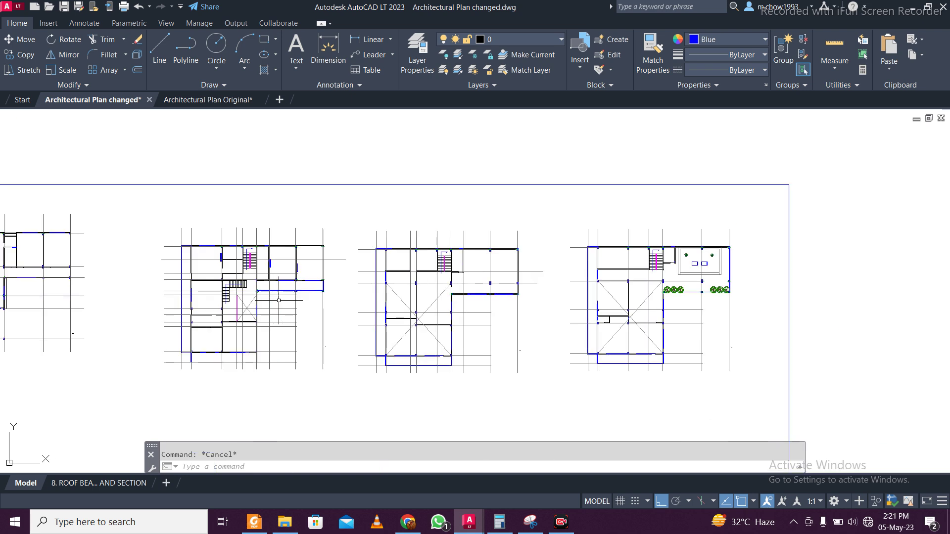
scroll(278, 300, "up", 5)
middle_click_drag(316, 270, 377, 293)
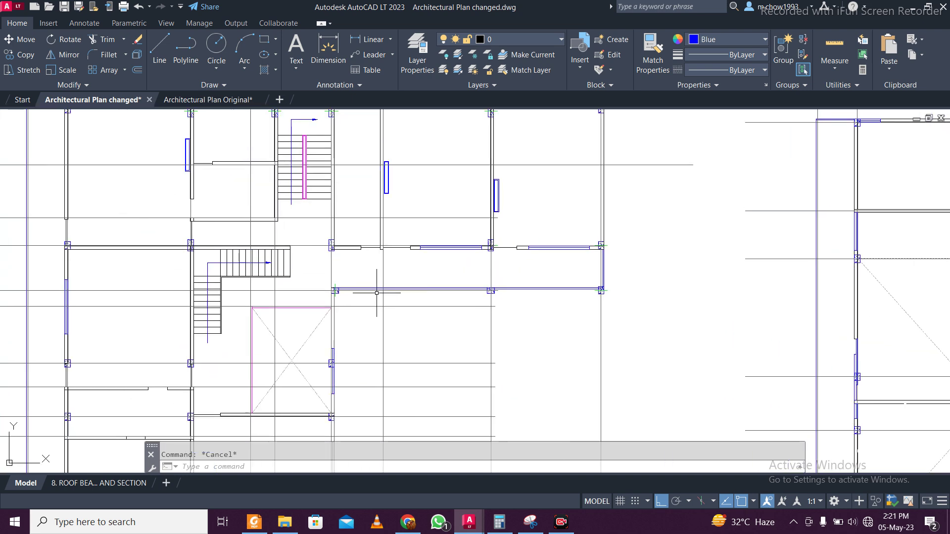
left_click(319, 296)
left_click(305, 265)
left_click(497, 290)
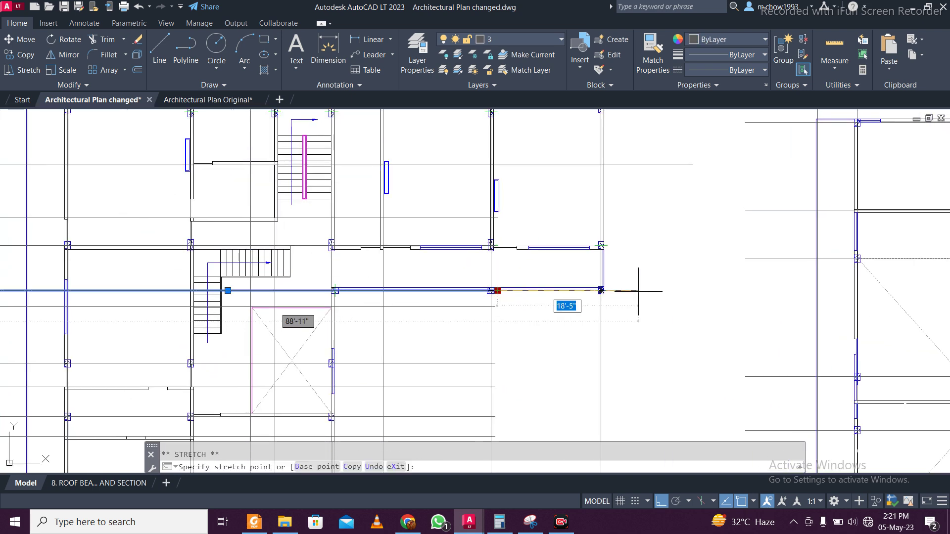
left_click(661, 291)
key("Escape")
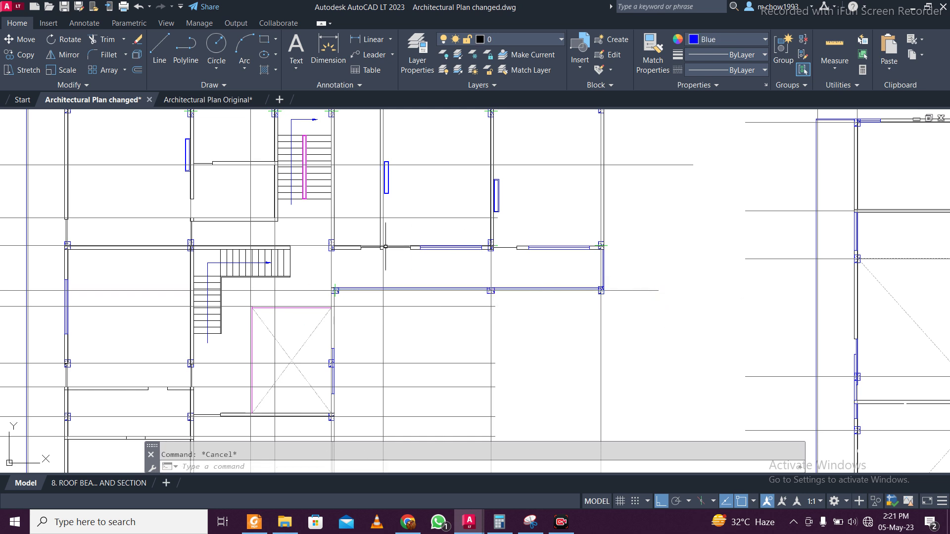
- Extend the second plan's grid line along the right wing's windowed wall until it ends level with the longer grid line above
left_click(316, 254)
left_click(307, 227)
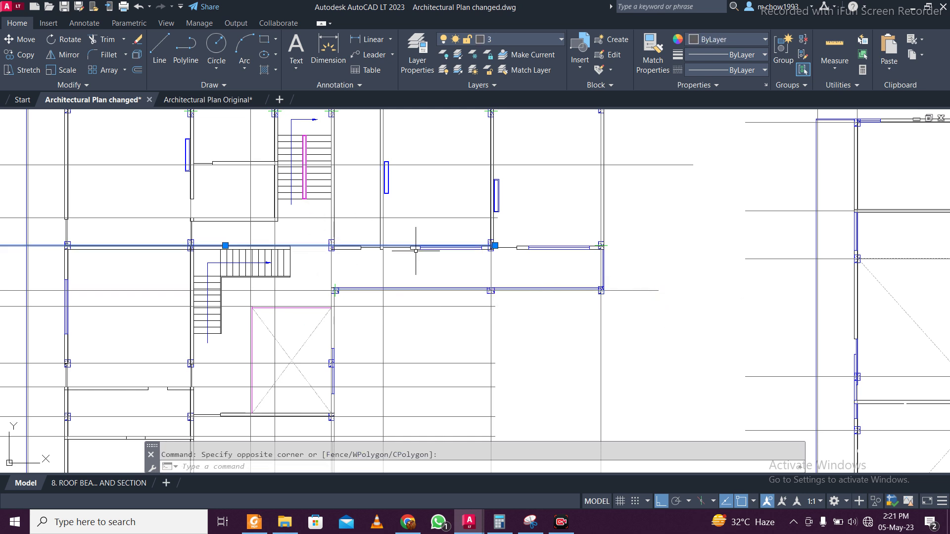
left_click(495, 245)
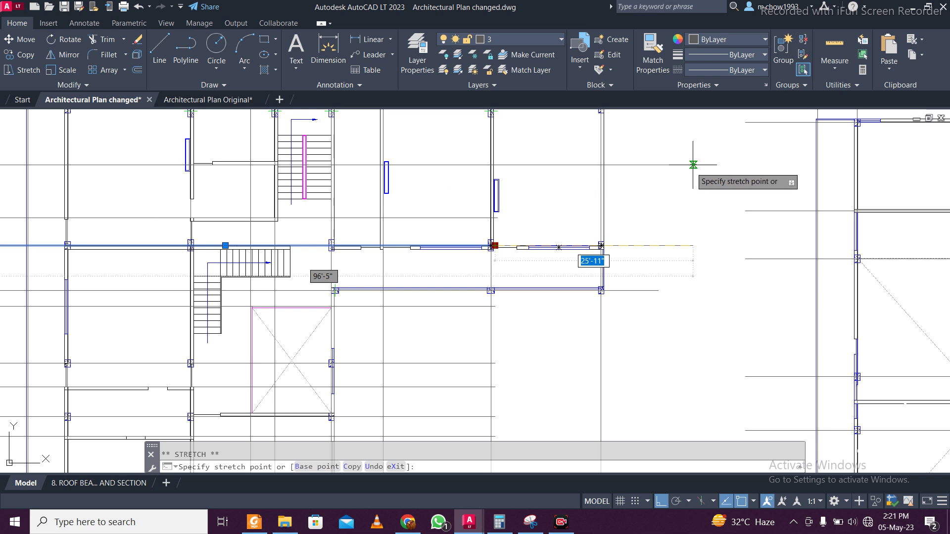
left_click(693, 245)
- Lengthen the grid line along the second plan's lower blue wall to end flush with the extended grid line above it
left_click(666, 292)
left_click(666, 291)
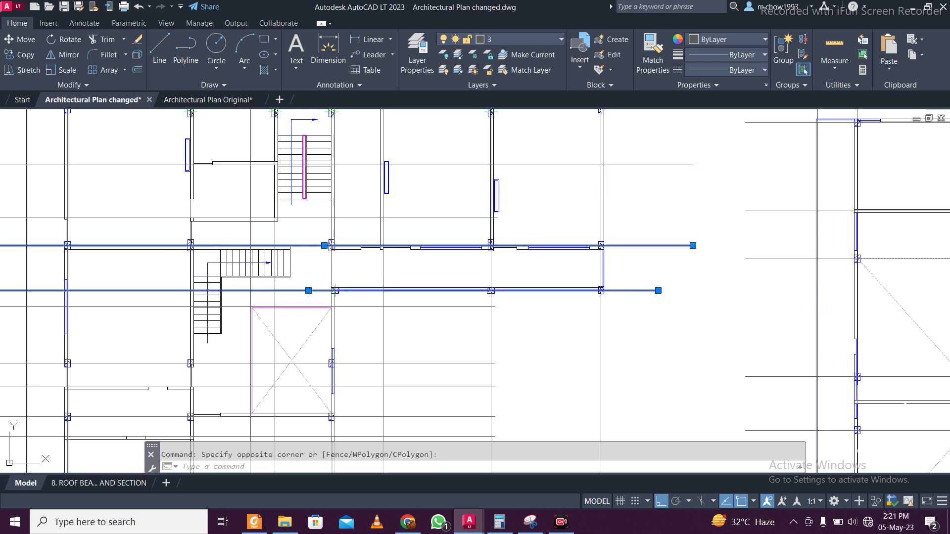
left_click(658, 290)
left_click(694, 291)
scroll(612, 250, "down", 4)
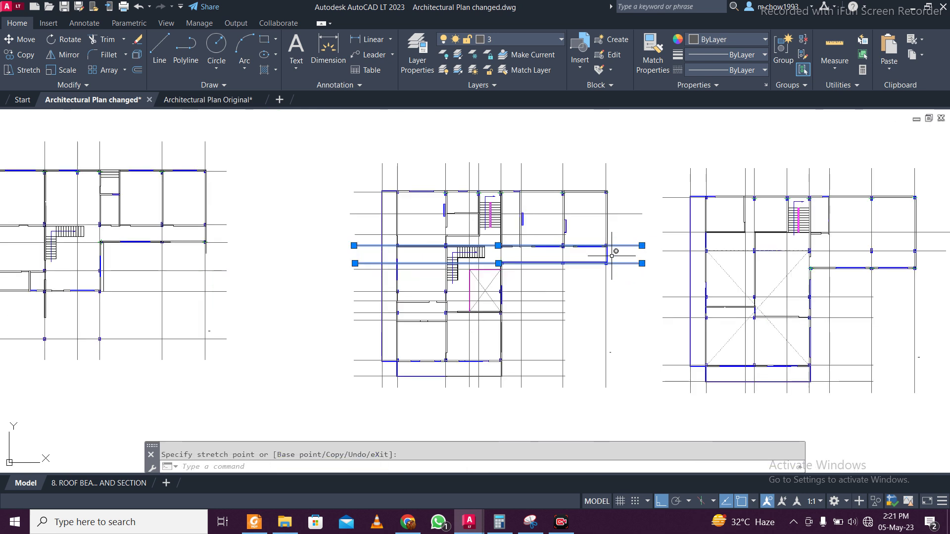
scroll(612, 255, "up", 2)
key("Escape")
- Examine the first and second plans' horizontal grid lines and their alignment with the columns and walls
scroll(510, 267, "down", 2)
scroll(500, 284, "up", 3)
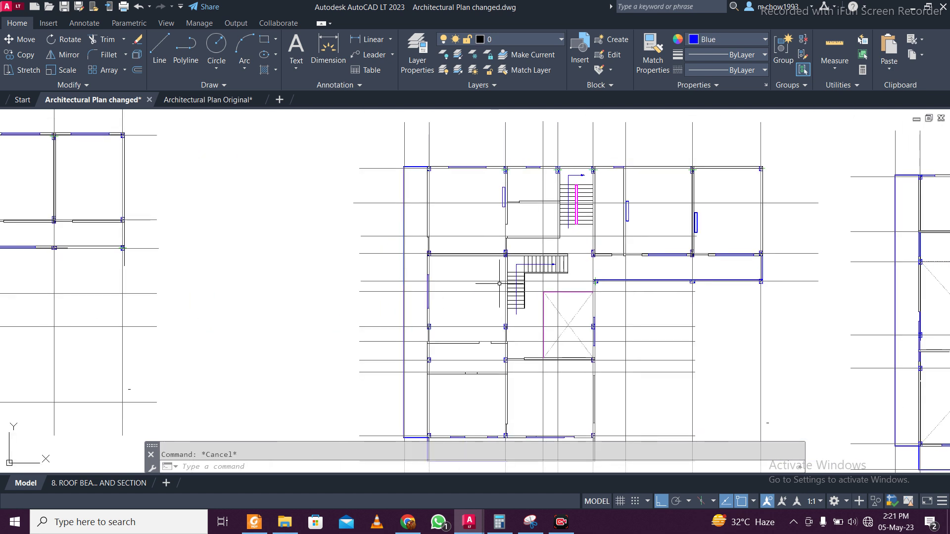
middle_click_drag(146, 267, 307, 270)
middle_click_drag(65, 262, 191, 264)
left_click(233, 255)
left_click(240, 259)
left_click(228, 229)
key("Escape")
middle_click_drag(727, 346, 339, 372)
middle_click_drag(703, 318, 563, 311)
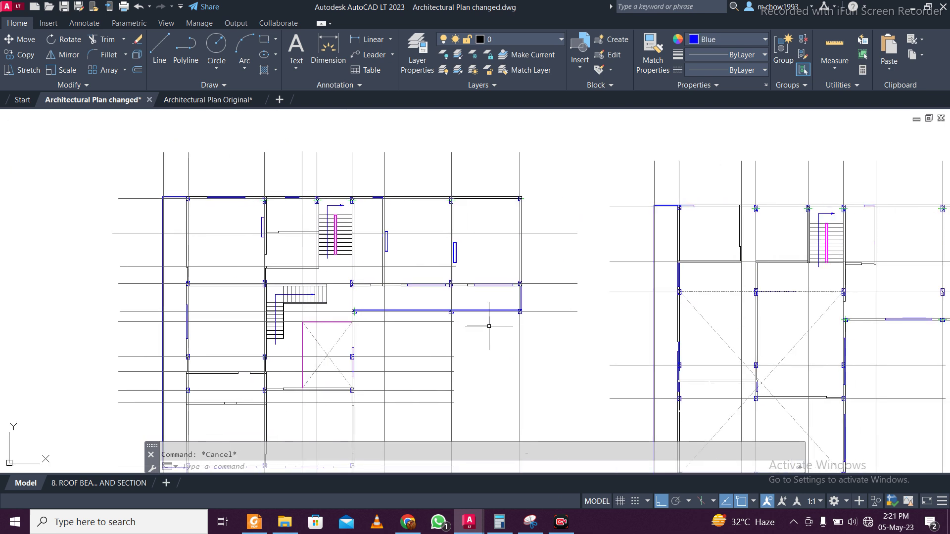
scroll(425, 316, "up", 2)
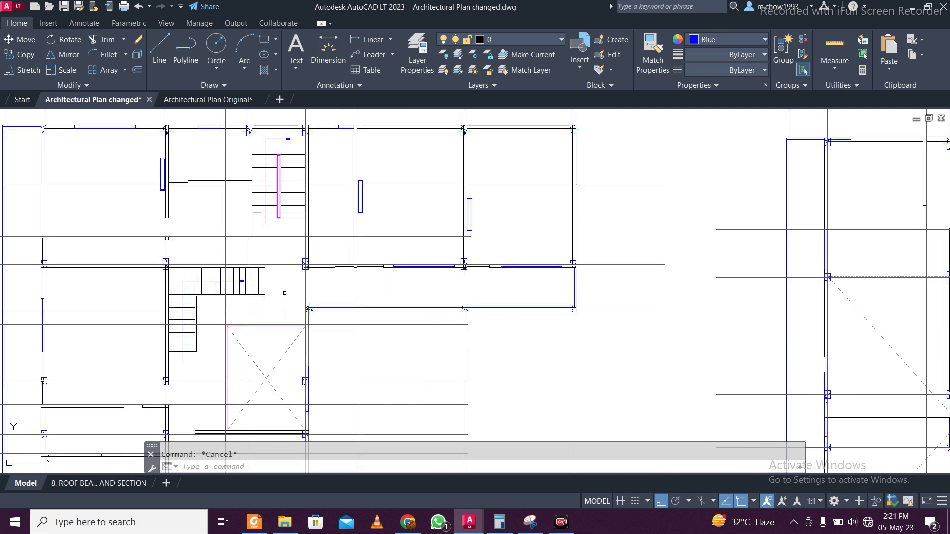
scroll(285, 295, "down", 4)
scroll(620, 297, "up", 4)
scroll(403, 276, "down", 1)
- Copy the third plan's horizontal grid line from the second column row down to the column row along the right wing's lower wall
scroll(441, 283, "down", 1)
scroll(426, 275, "up", 4)
left_click(429, 270)
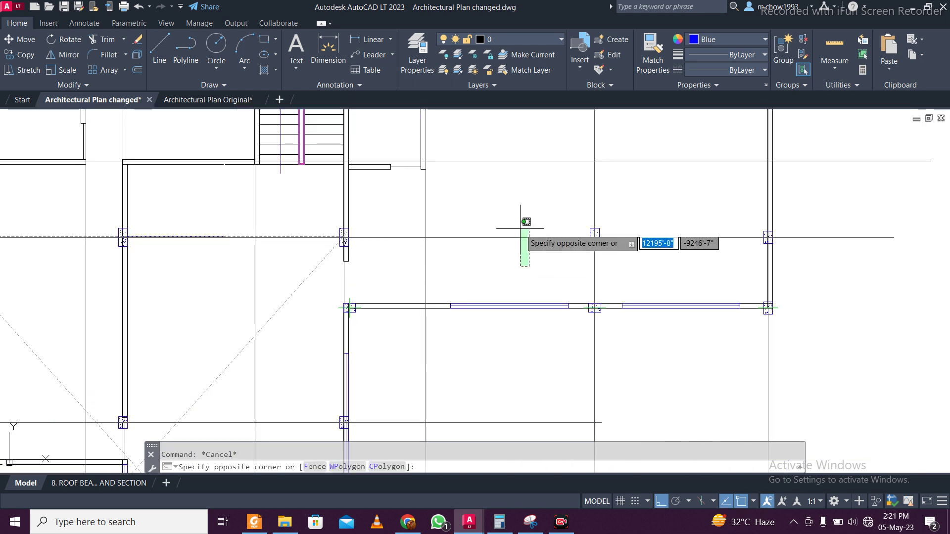
left_click(317, 204)
left_click(21, 55)
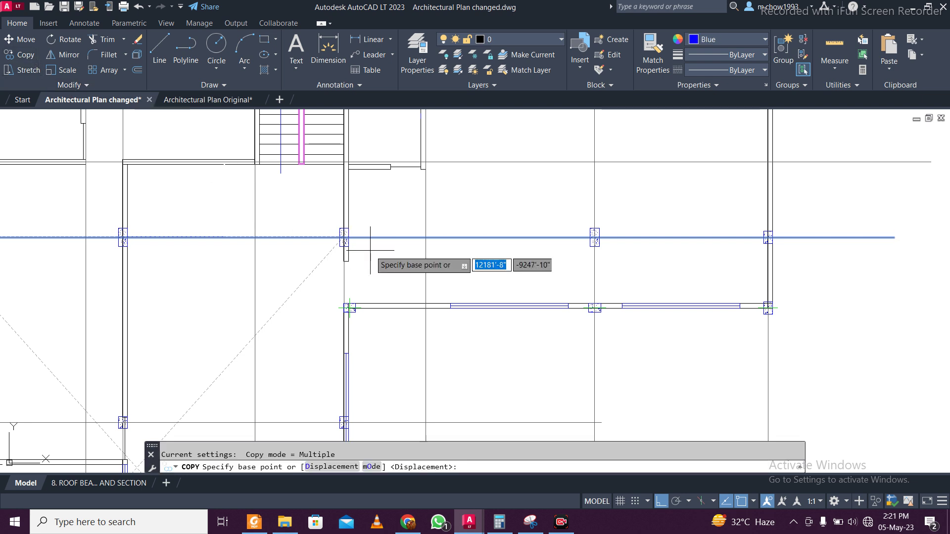
left_click(344, 238)
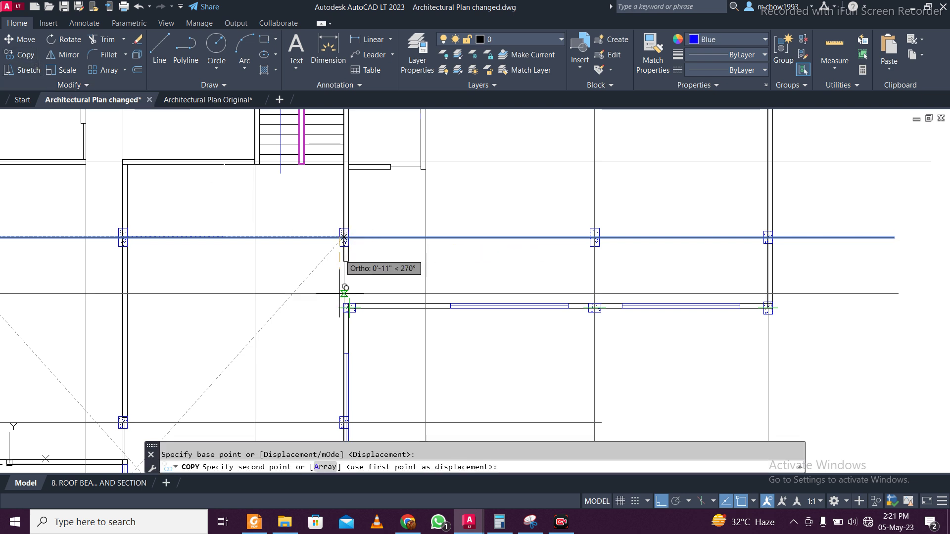
left_click(349, 307)
key("Escape")
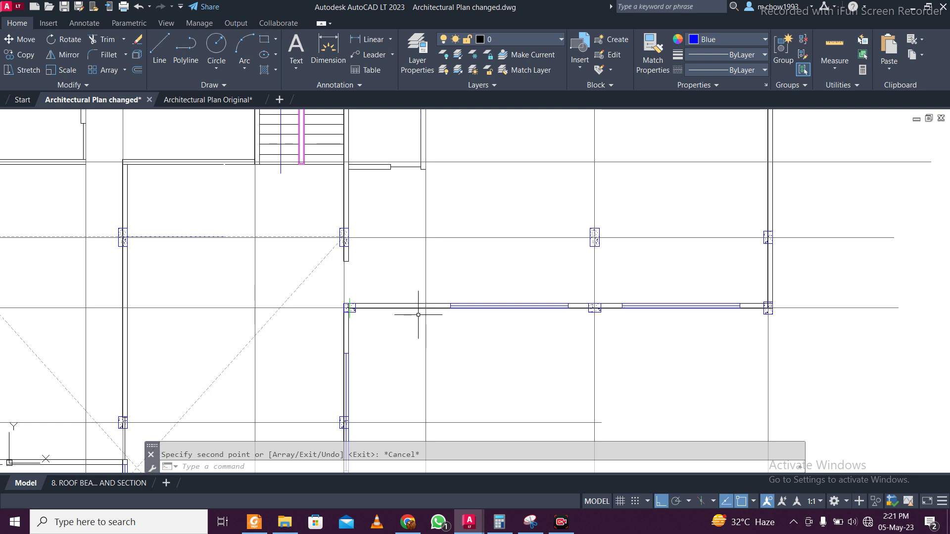
- Examine how the third plan's copied grid line meets the corner column and the right wing's lower wall
scroll(418, 314, "down", 4)
scroll(417, 313, "up", 4)
scroll(418, 312, "down", 4)
scroll(418, 312, "up", 5)
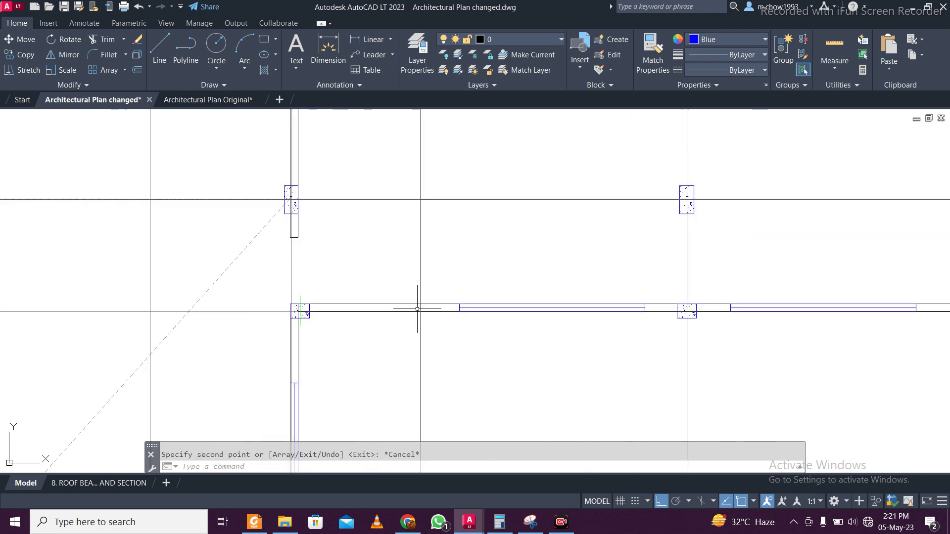
scroll(417, 309, "down", 4)
scroll(346, 323, "up", 4)
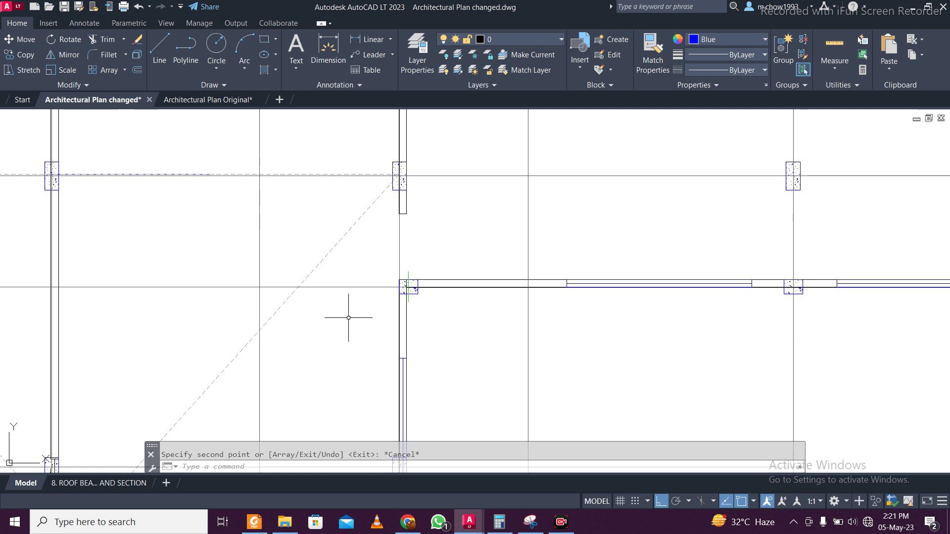
scroll(461, 286, "up", 2)
scroll(387, 286, "down", 5)
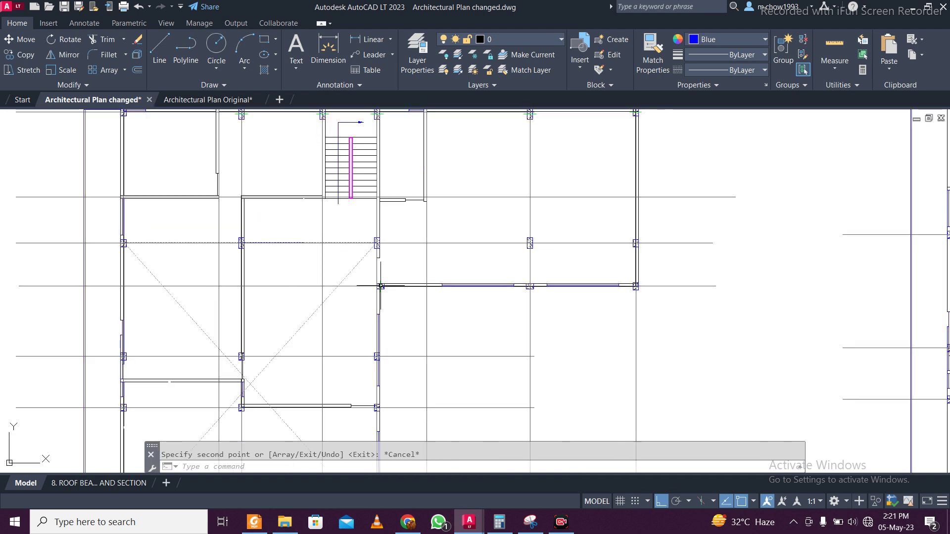
scroll(351, 314, "up", 3)
middle_click_drag(388, 249, 391, 228)
mouse_move(373, 279)
middle_mouse_down()
mouse_move(379, 242)
mouse_move(390, 358)
middle_mouse_up()
scroll(379, 367, "up", 2)
scroll(378, 366, "down", 2)
scroll(387, 215, "up", 6)
scroll(386, 225, "down", 2)
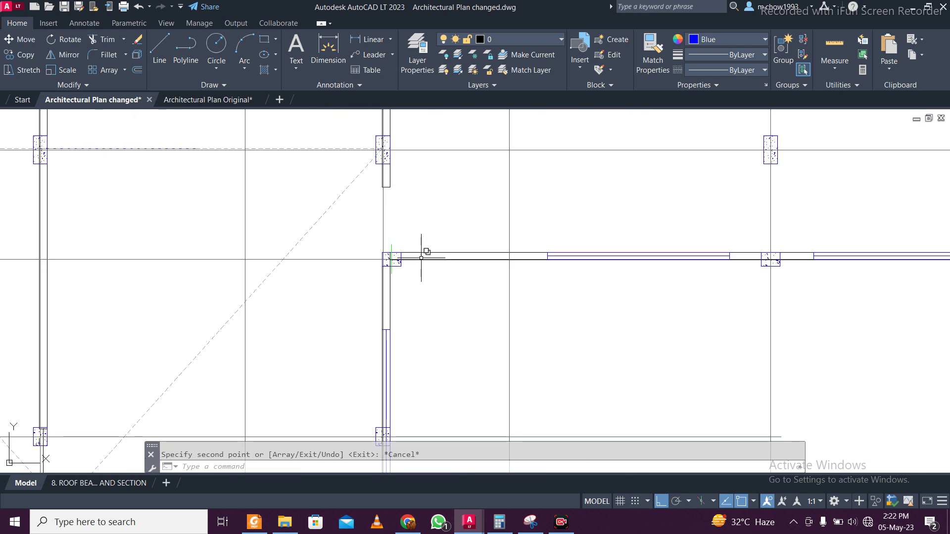
scroll(394, 253, "down", 3)
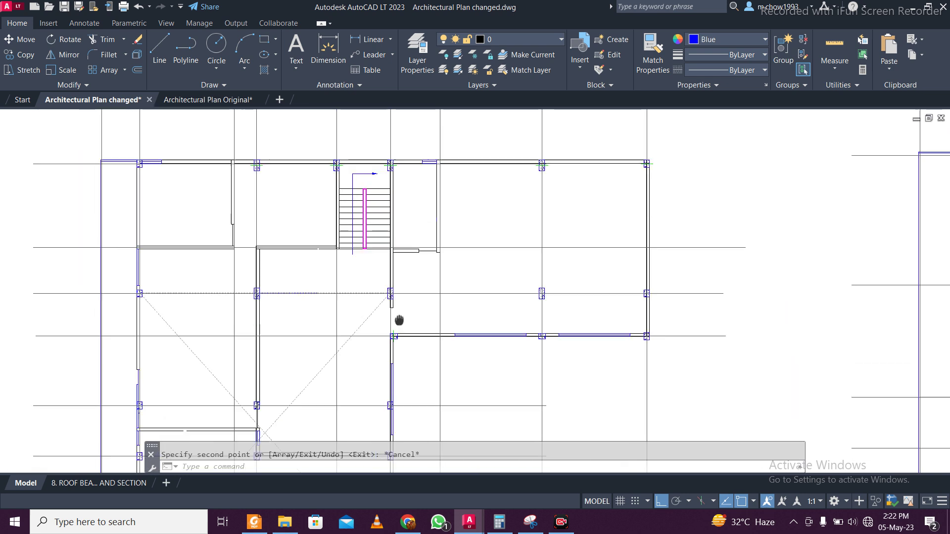
scroll(415, 270, "up", 2)
scroll(403, 300, "up", 4)
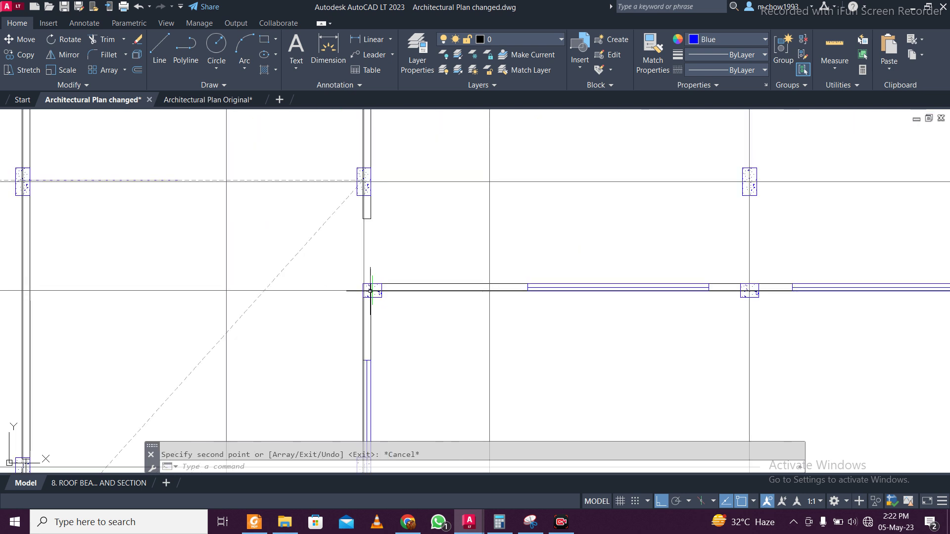
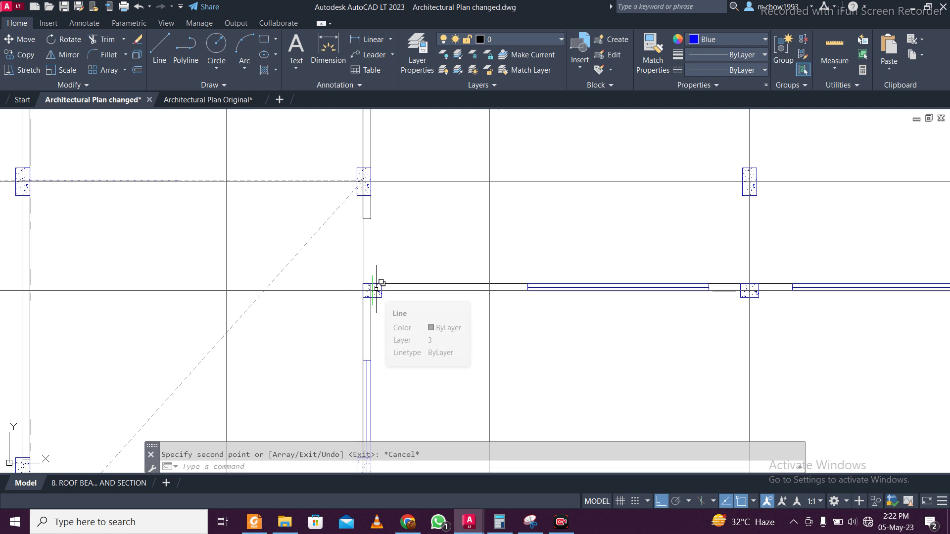
scroll(376, 290, "down", 4)
scroll(375, 289, "down", 6)
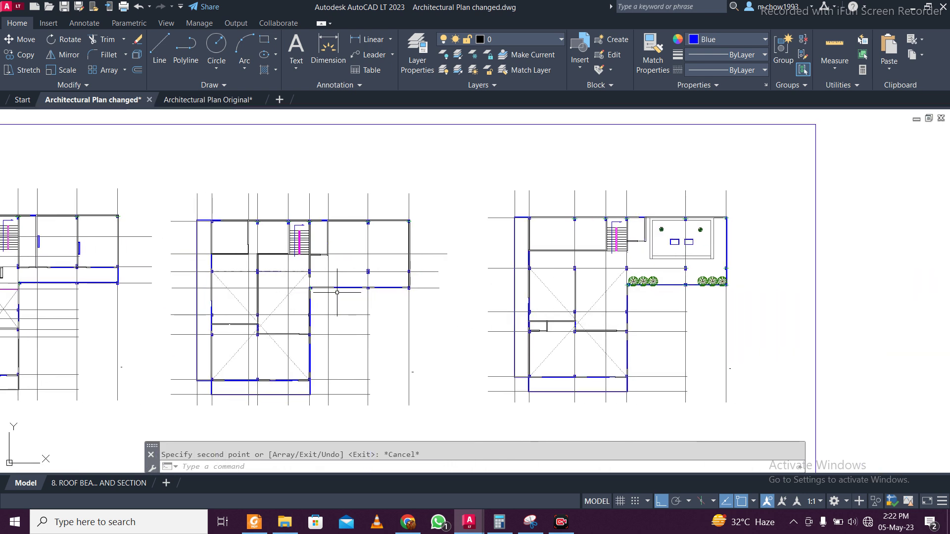
scroll(356, 305, "up", 4)
left_click(367, 335)
left_click(347, 312)
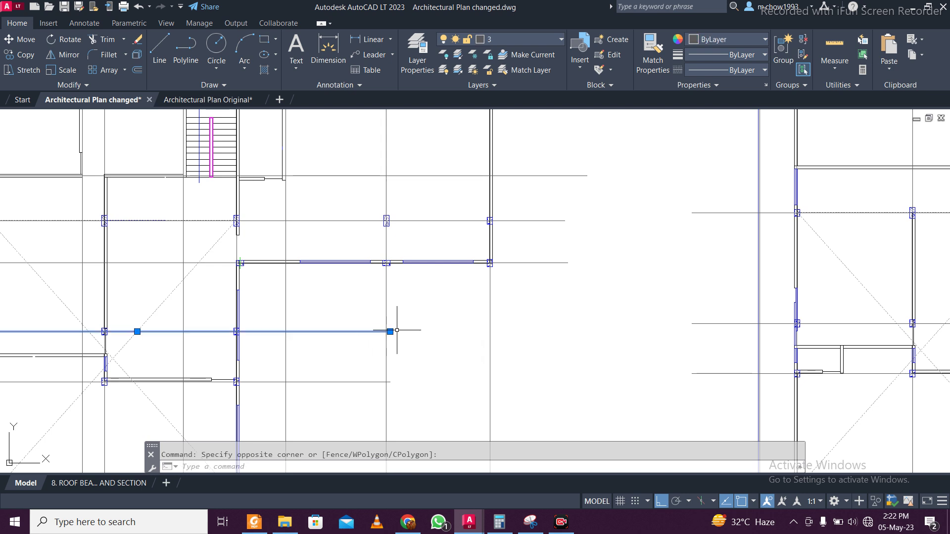
key("Escape")
scroll(280, 252, "down", 3)
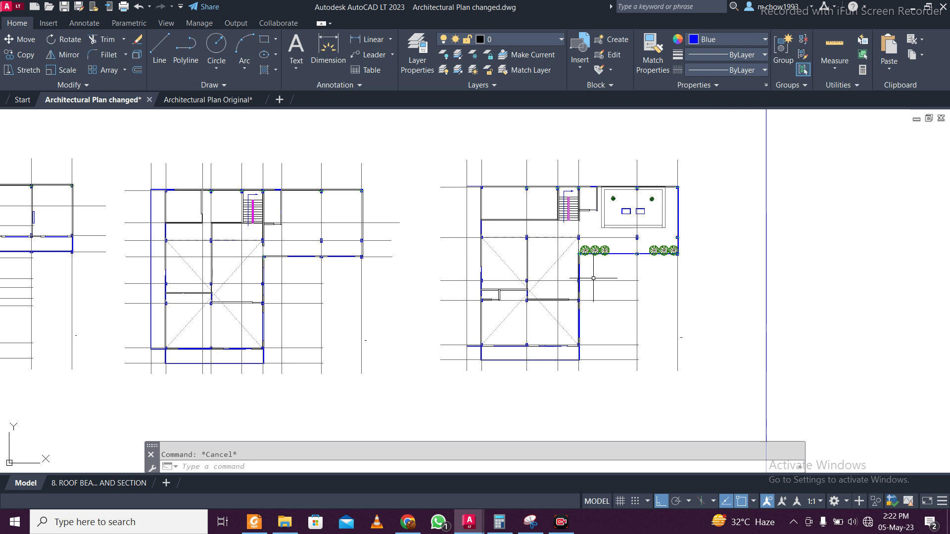
- Extend the third plan's shorter lower horizontal grid lines to the plan's outermost right-wing vertical grid line
left_click(433, 293)
left_click(349, 287)
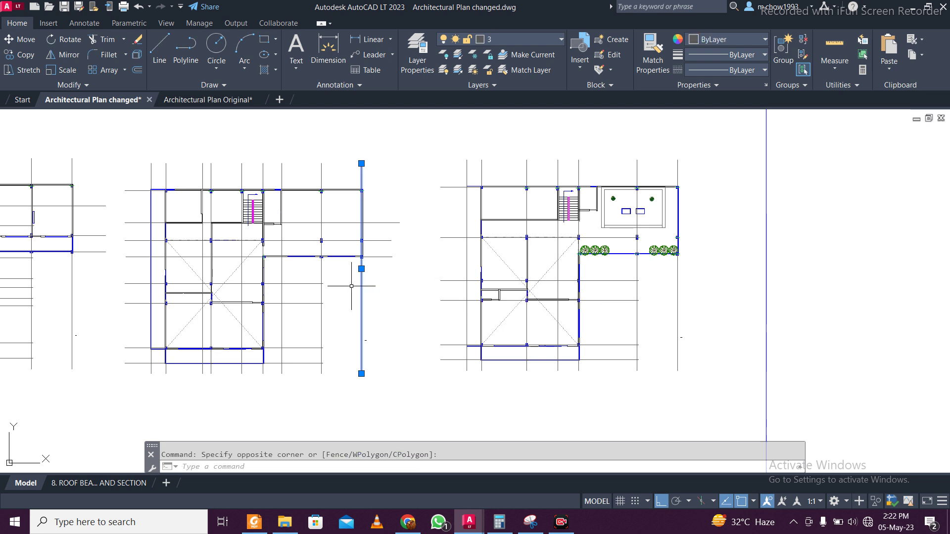
key("Return")
left_click(304, 276)
key("Return")
key("Escape")
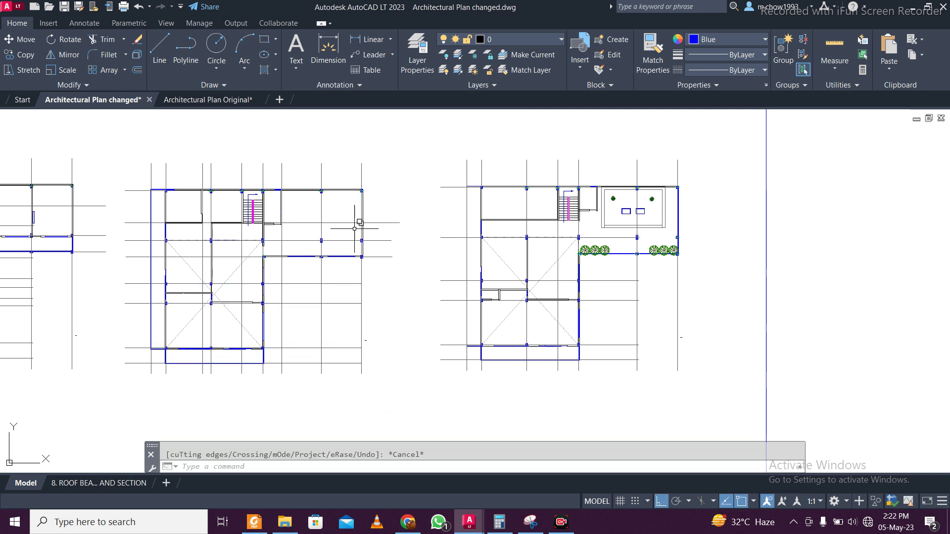
- Lengthen the third plan's grid line along the upper wall so it runs out past the right wing's corner column
scroll(330, 143, "up", 5)
scroll(174, 316, "up", 4)
left_click(162, 319)
left_click(248, 319)
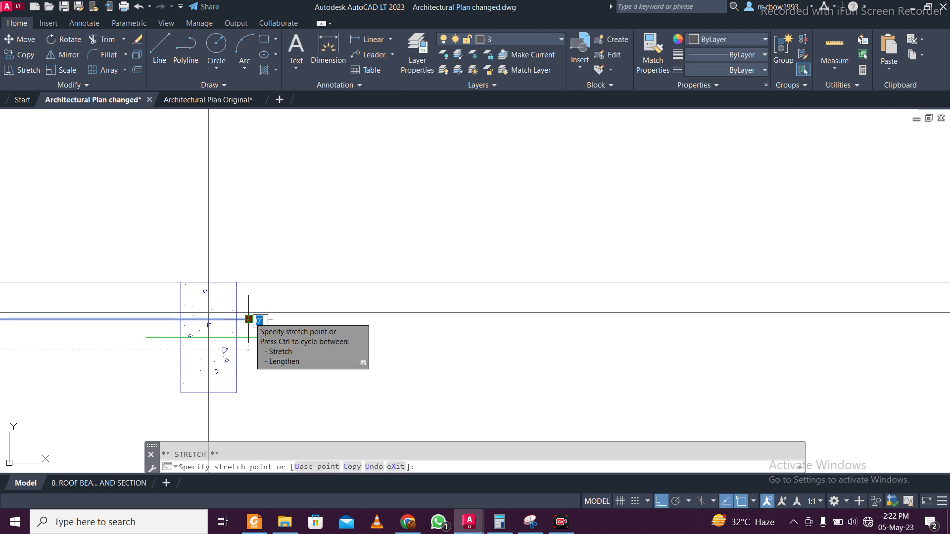
scroll(356, 317, "down", 6)
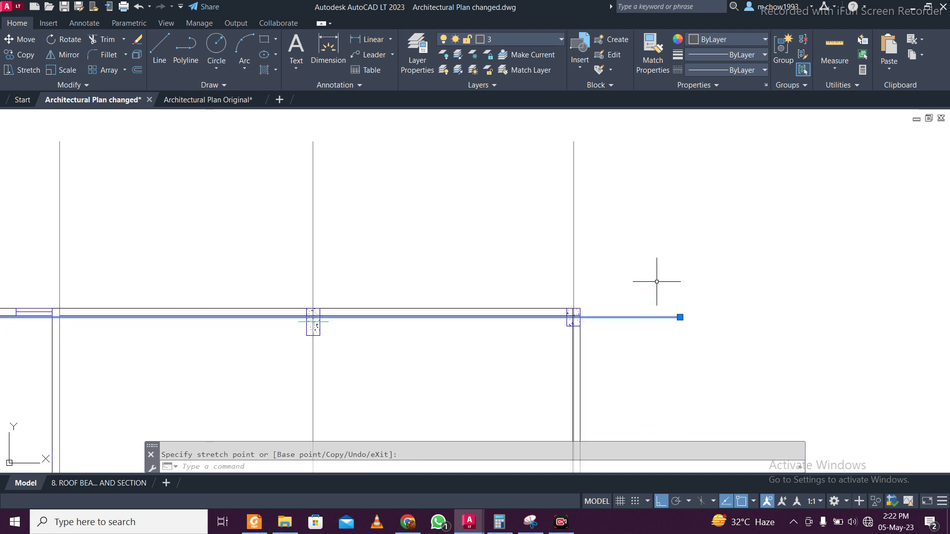
key("Escape")
scroll(648, 287, "down", 8)
scroll(639, 297, "up", 5)
left_click(549, 343)
left_click(534, 297)
key("Escape")
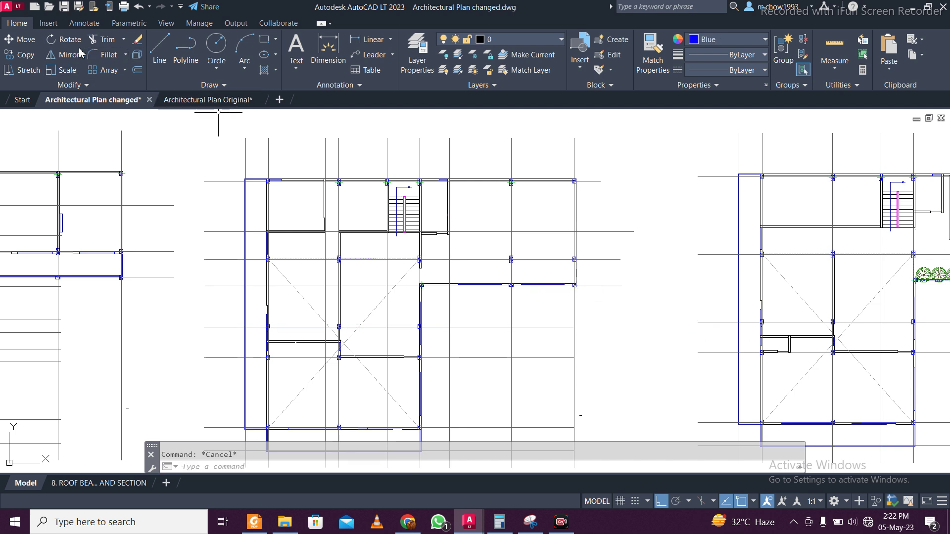
- Draw a rectangle around the whole third plan, enclosing it beyond the ends of most grid lines
left_click(264, 40)
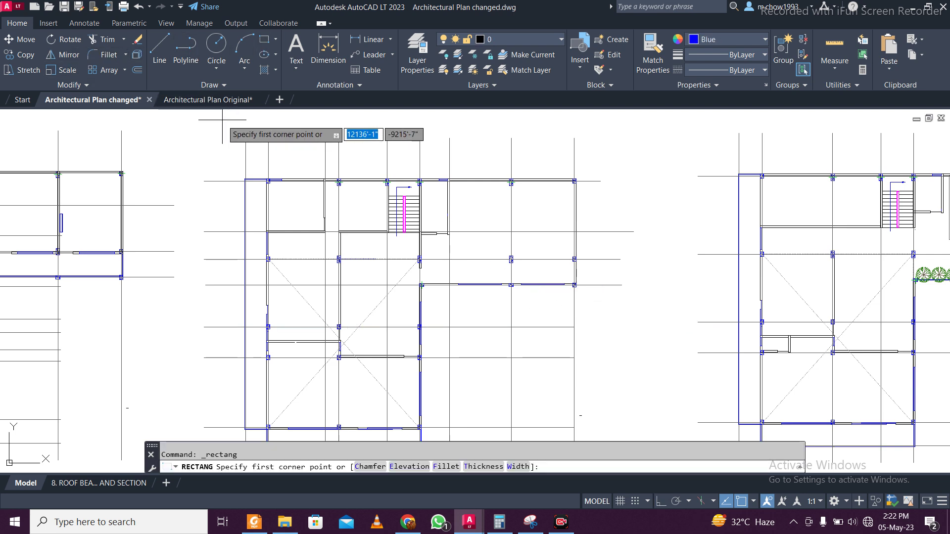
left_click(186, 123)
scroll(241, 163, "down", 3)
left_click(480, 366)
- Extend the third plan's grid lines at their upper and right ends to the surrounding rectangle
left_click(497, 374)
left_click(464, 359)
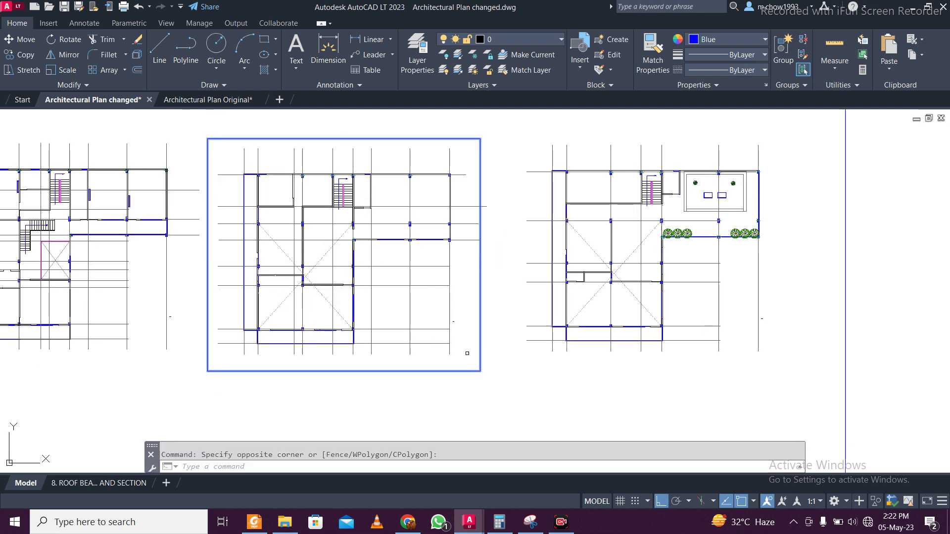
type("ex")
key("space")
left_click(231, 156)
left_click(473, 167)
left_click(462, 163)
left_click(467, 349)
- Extend the third plan's grid lines at their lower and left ends to the surrounding rectangle
left_click(428, 250)
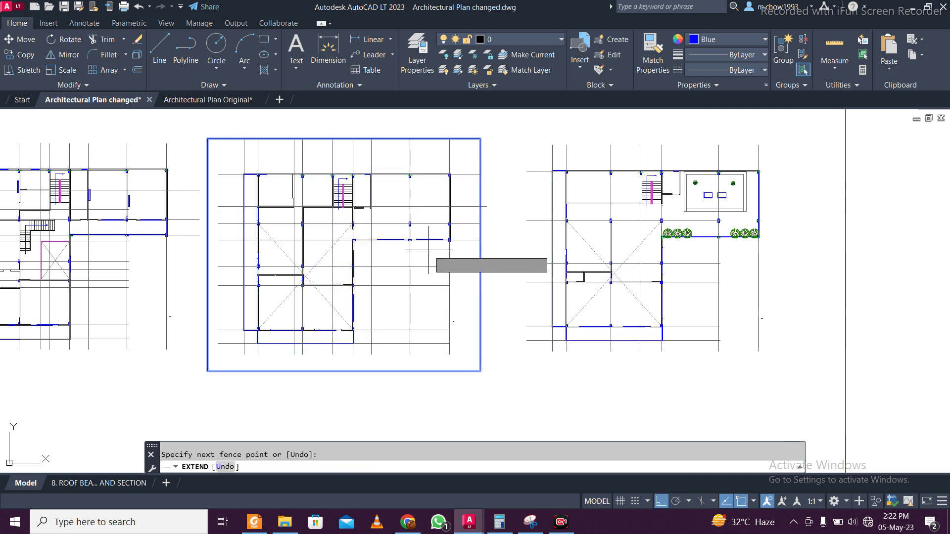
left_click(433, 386)
left_click(465, 351)
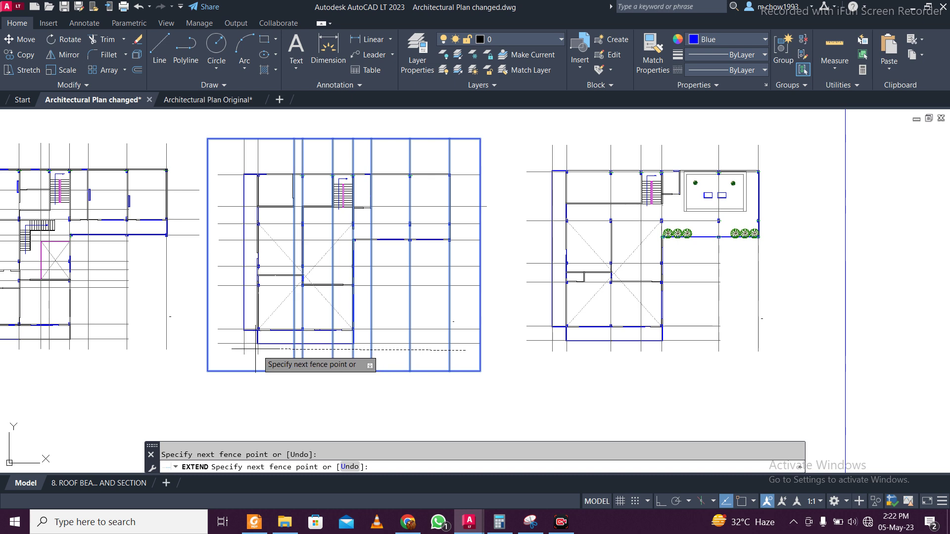
left_click(236, 351)
left_click(233, 357)
left_click(230, 155)
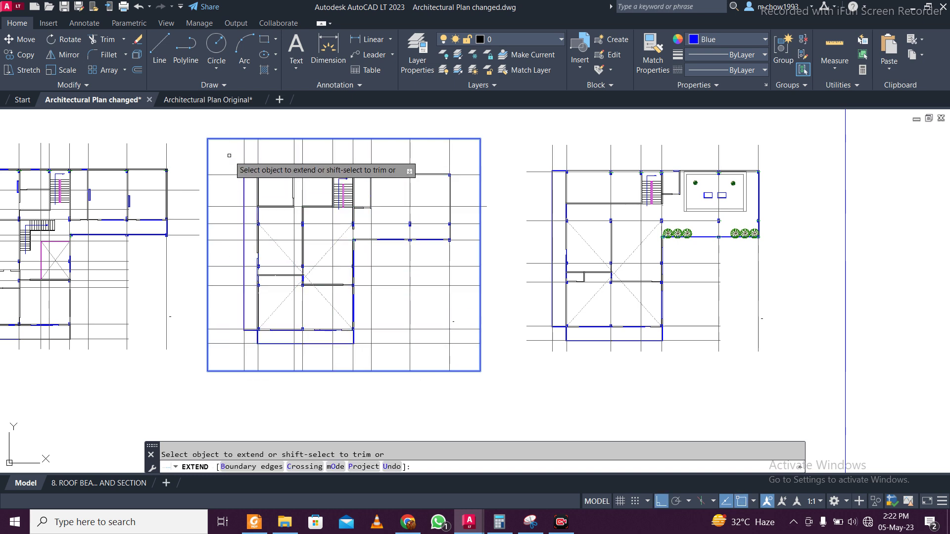
key("F1")
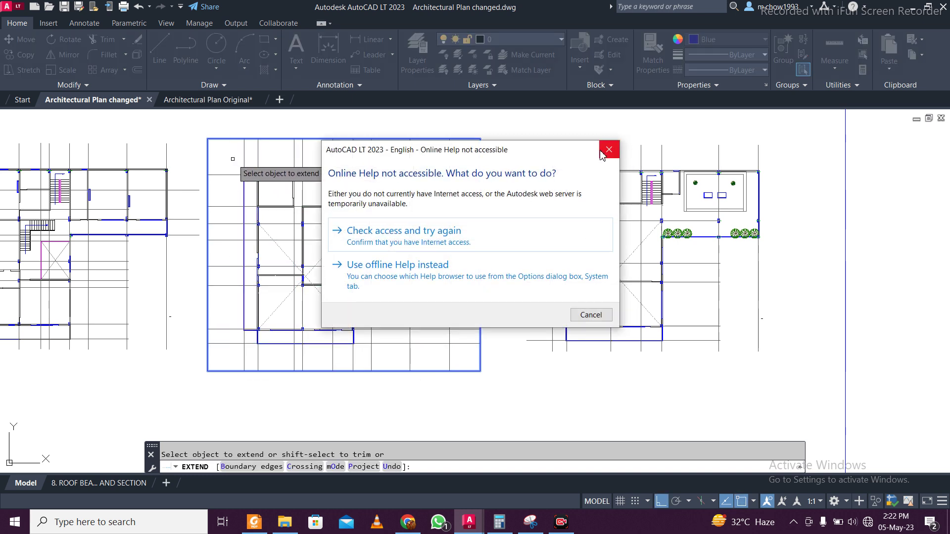
left_click(602, 154)
key("Escape")
left_click(465, 143)
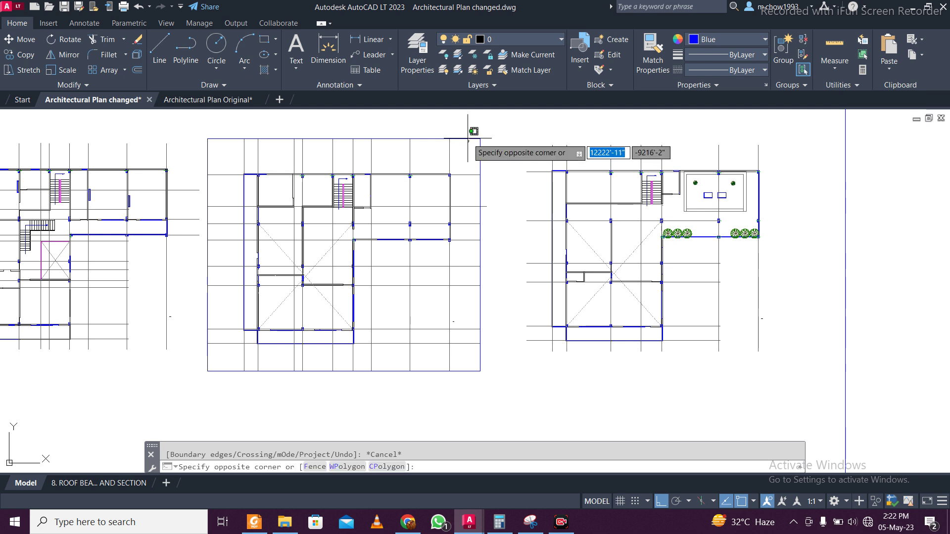
left_click(466, 138)
left_click(21, 39)
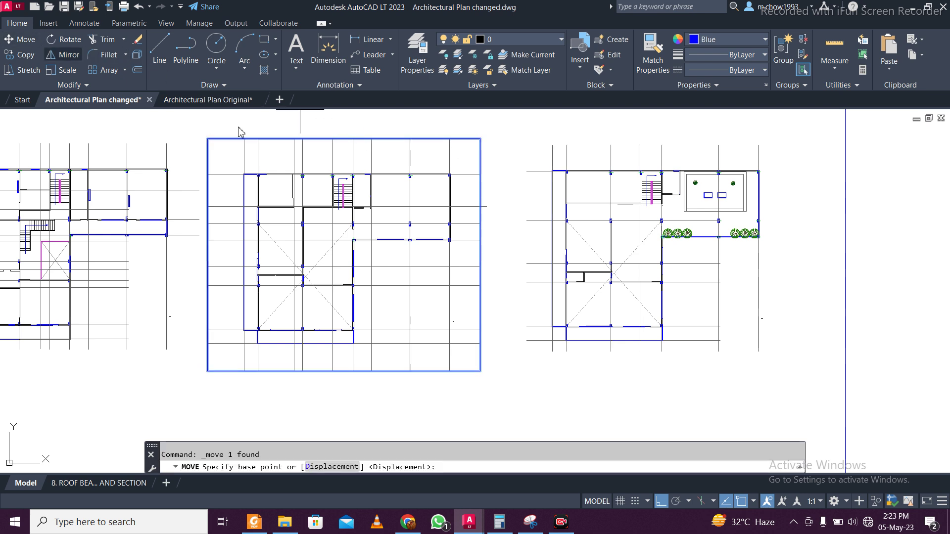
key("Escape")
- Copy the fourth plan's horizontal grid line from the second column row up to the wall below the upper-left room
middle_click_drag(578, 186, 396, 228)
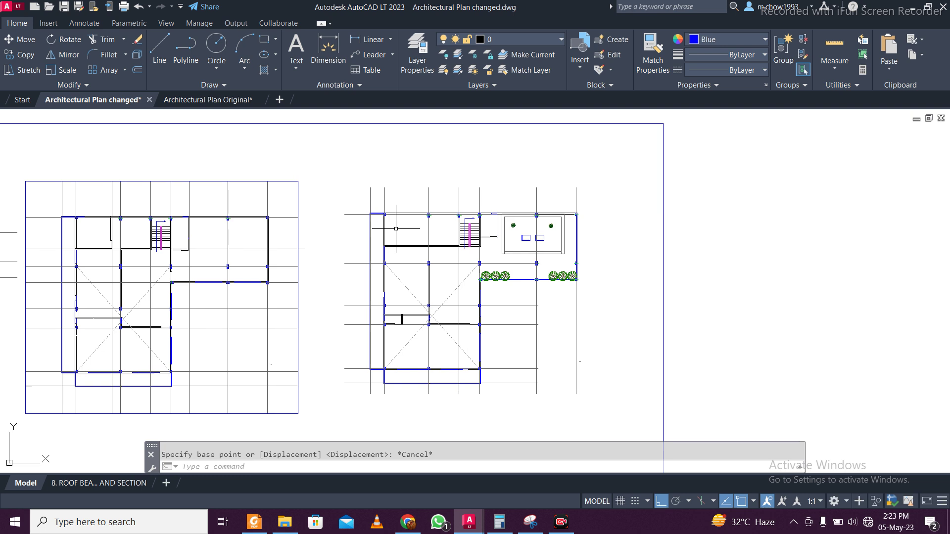
scroll(463, 210, "up", 2)
scroll(359, 238, "up", 4)
left_click(180, 340)
left_click(122, 175)
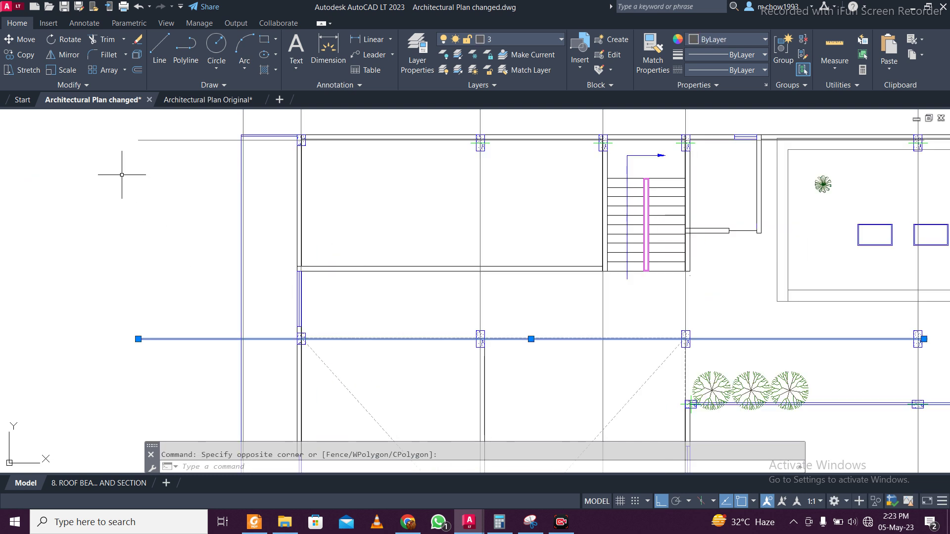
left_click(20, 55)
scroll(303, 335, "up", 4)
left_click(303, 346)
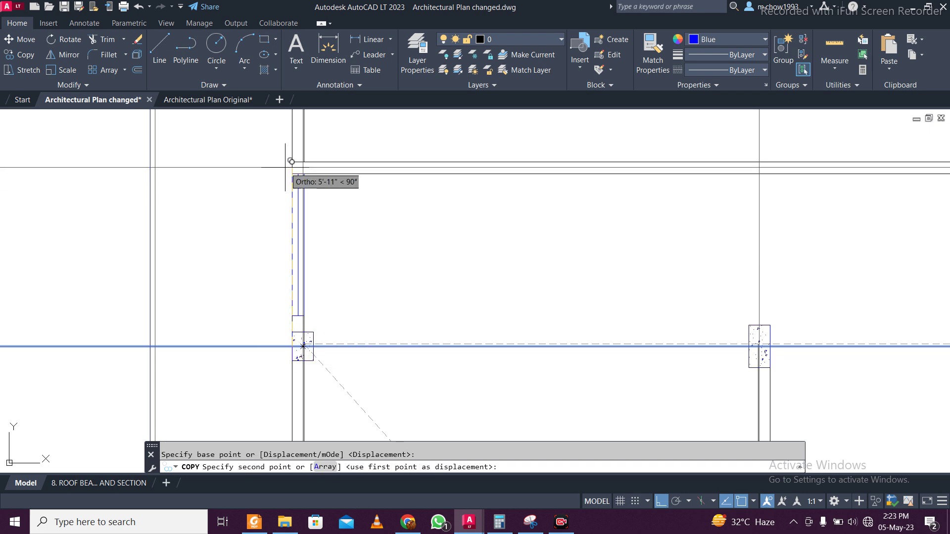
scroll(292, 168, "down", 3)
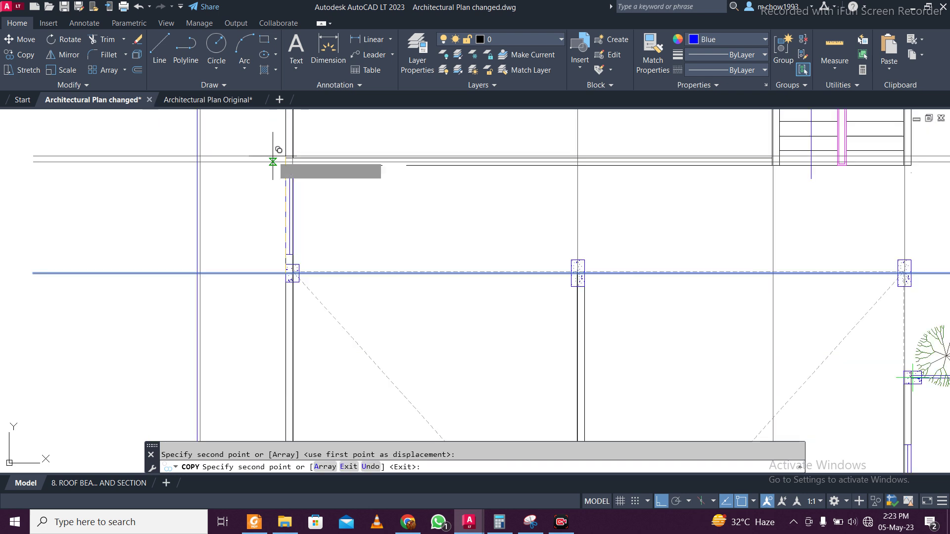
key("Escape")
scroll(271, 159, "down", 6)
- Review the third and fourth plans and check the fourth plan's seating area against the Architectural Plan Original drawing
middle_click_drag(314, 227, 381, 227)
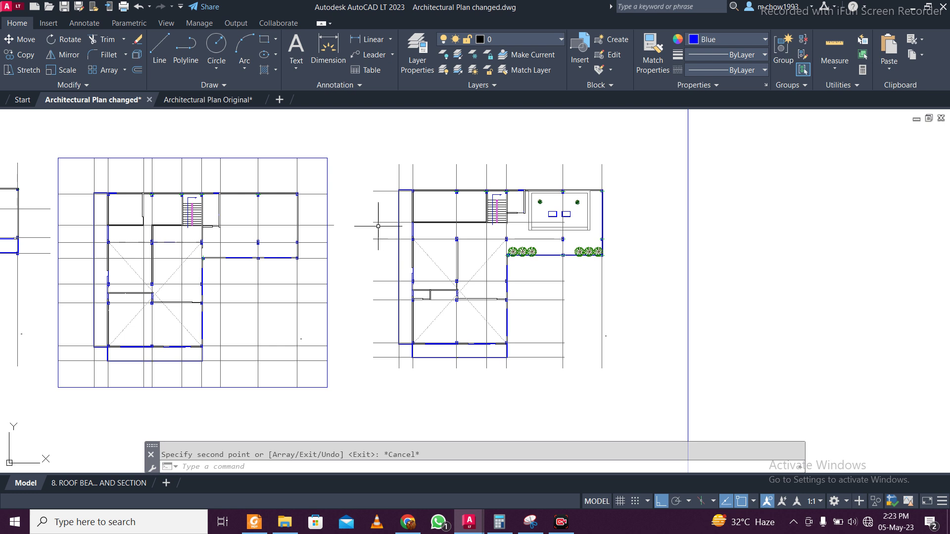
scroll(128, 217, "up", 4)
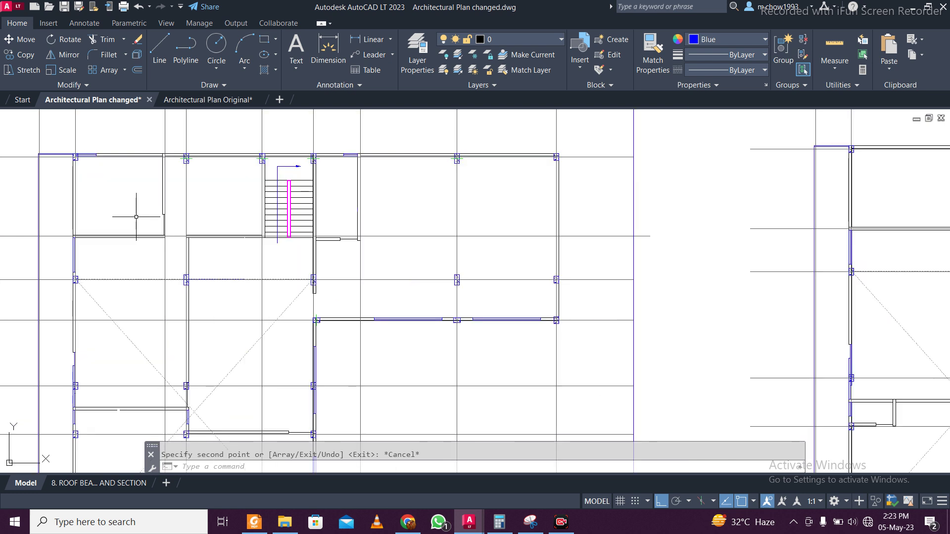
scroll(136, 216, "down", 2)
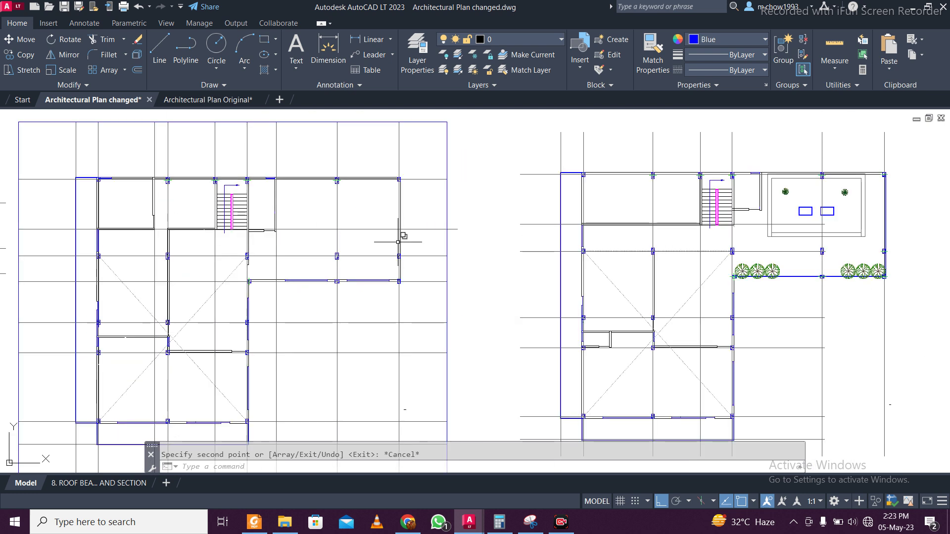
middle_click_drag(896, 298, 771, 277)
mouse_move(673, 281)
middle_mouse_down()
mouse_move(672, 273)
mouse_move(644, 294)
mouse_move(628, 266)
middle_mouse_up()
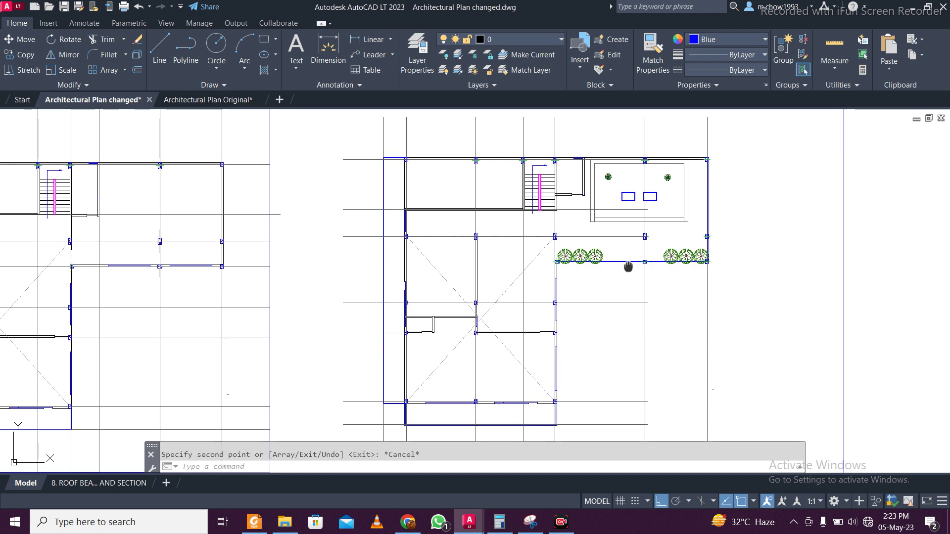
scroll(650, 220, "up", 2)
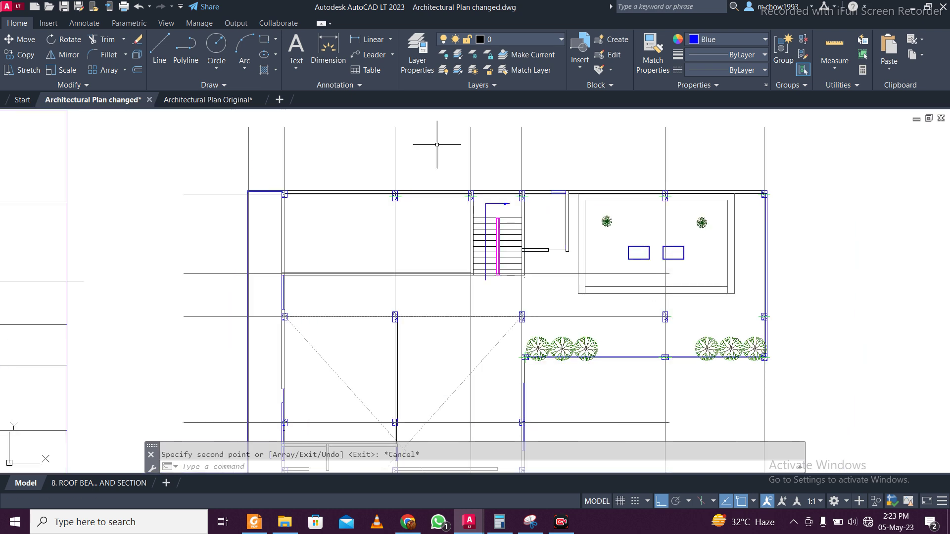
left_click(218, 100)
scroll(480, 267, "up", 5)
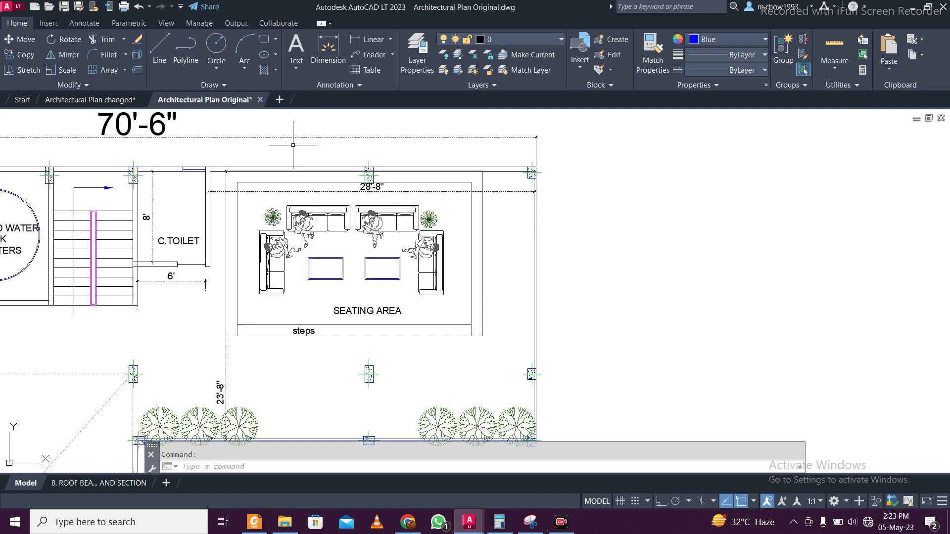
left_click(85, 102)
scroll(700, 304, "up", 2)
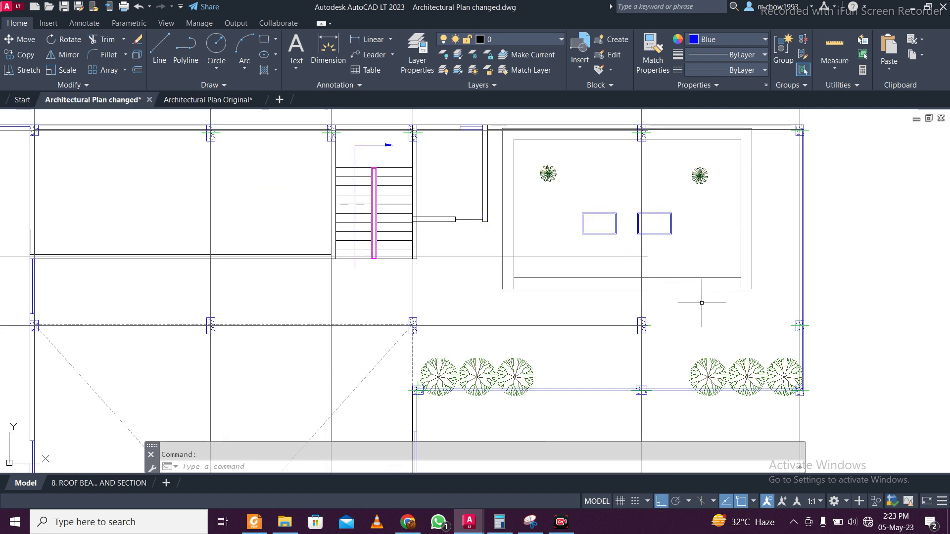
- Erase the seating area's step outlines, both tables and the two small plants from the fourth plan
left_click(753, 308)
left_click(720, 243)
left_click(678, 245)
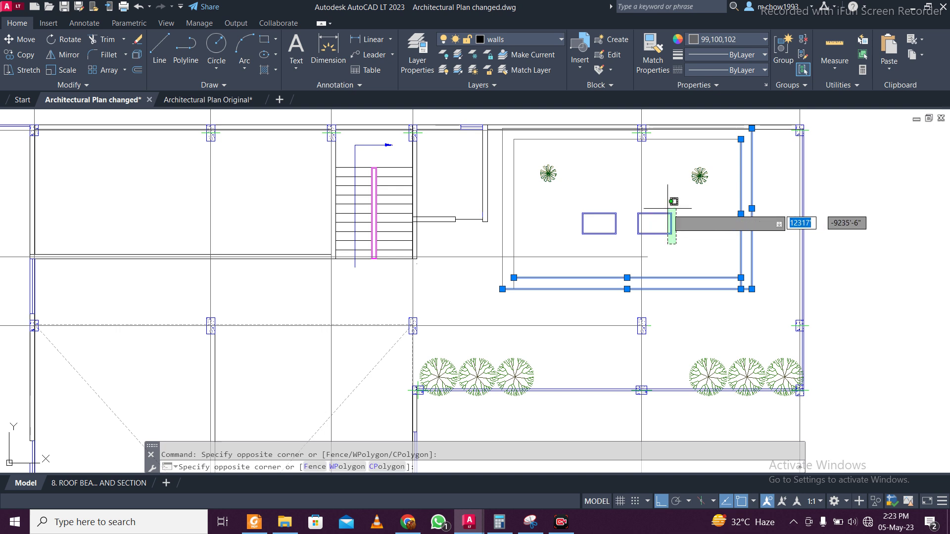
left_click(663, 206)
left_click(730, 202)
left_click(636, 244)
left_click(517, 156)
left_click(540, 227)
left_click(496, 212)
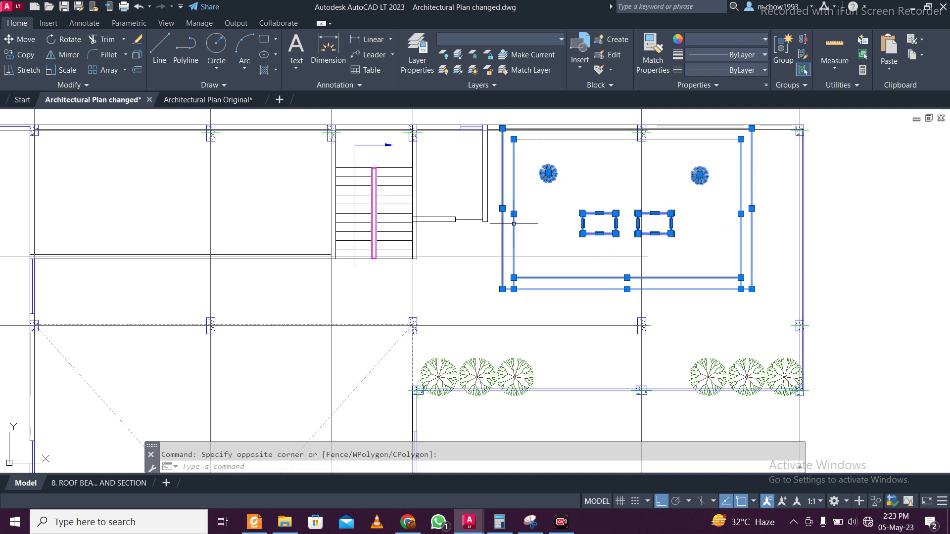
key("Delete")
- Erase the leftover seating-area line along the fourth plan's upper wall
scroll(590, 166, "up", 2)
left_click(587, 137)
left_click(579, 136)
key("Delete")
scroll(594, 151, "down", 4)
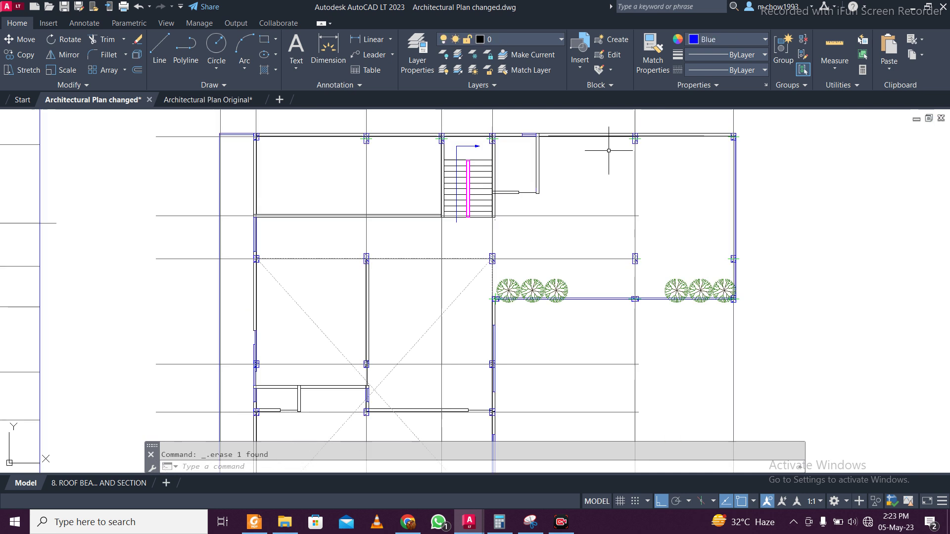
middle_click_drag(547, 206, 524, 235)
left_click(608, 268)
left_click(592, 233)
scroll(584, 232, "down", 2)
middle_click_drag(612, 264, 592, 210)
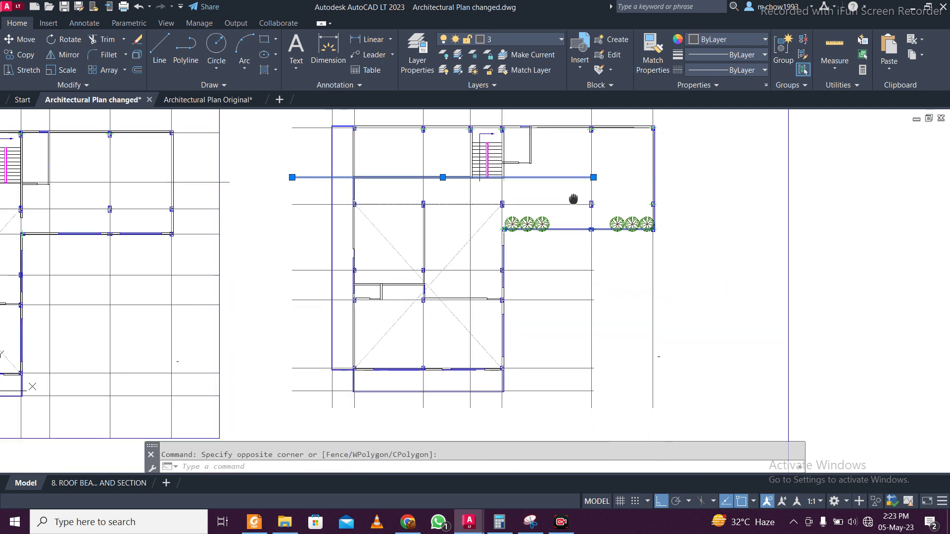
key("Escape")
- Erase the two vertical lines of the small WC partition wall in the fourth plan
scroll(371, 280, "up", 4)
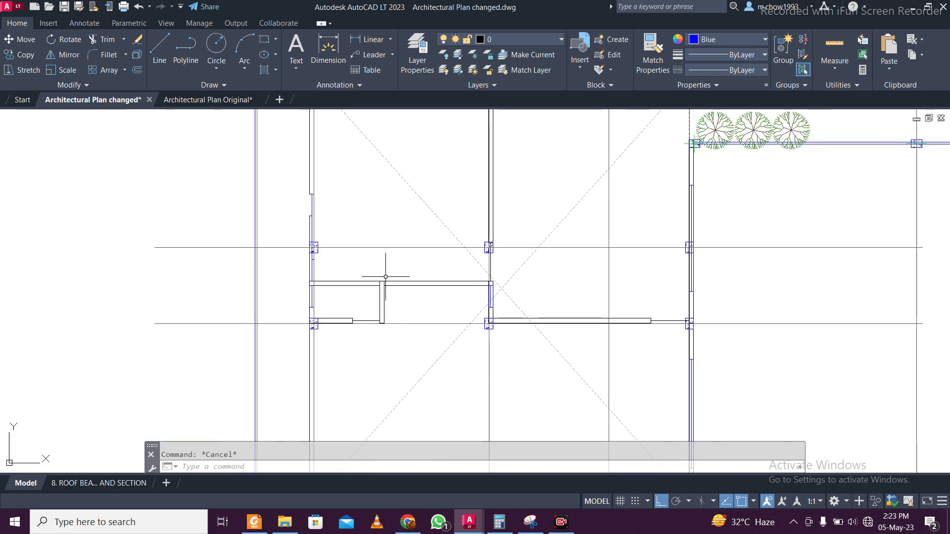
left_click(393, 305)
left_click(355, 296)
key("Delete")
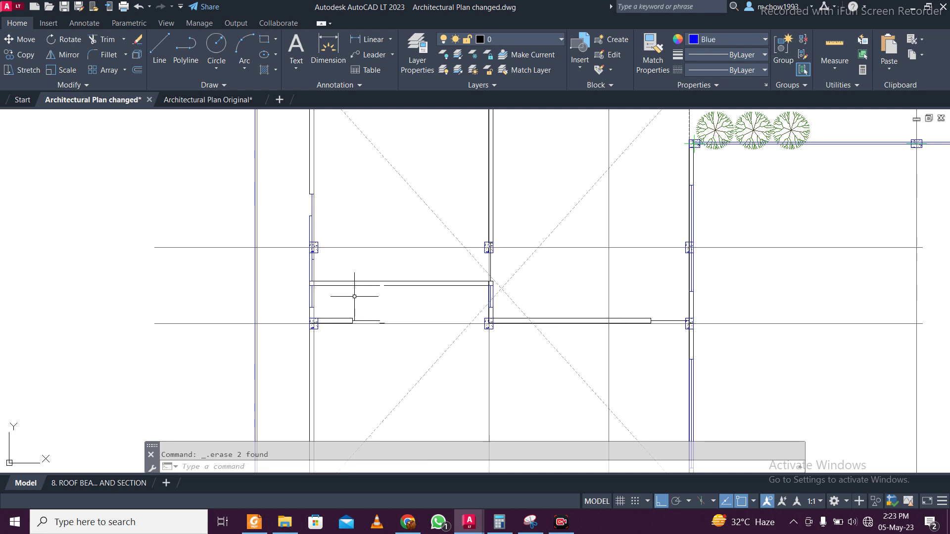
- Check the fourth plan's W/C walls against the Architectural Plan Original drawing
scroll(370, 295, "up", 4)
scroll(267, 267, "down", 2)
scroll(269, 265, "up", 1)
scroll(269, 265, "down", 3)
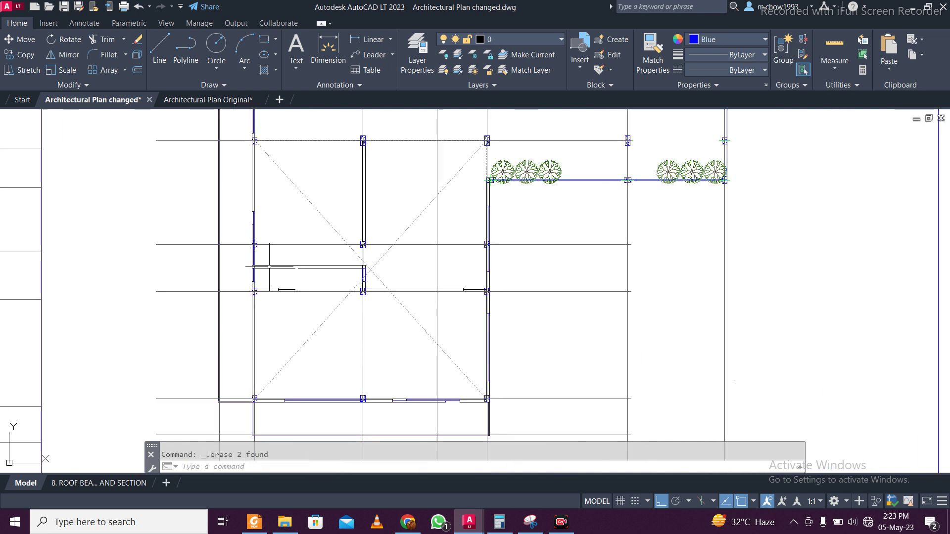
left_click(243, 99)
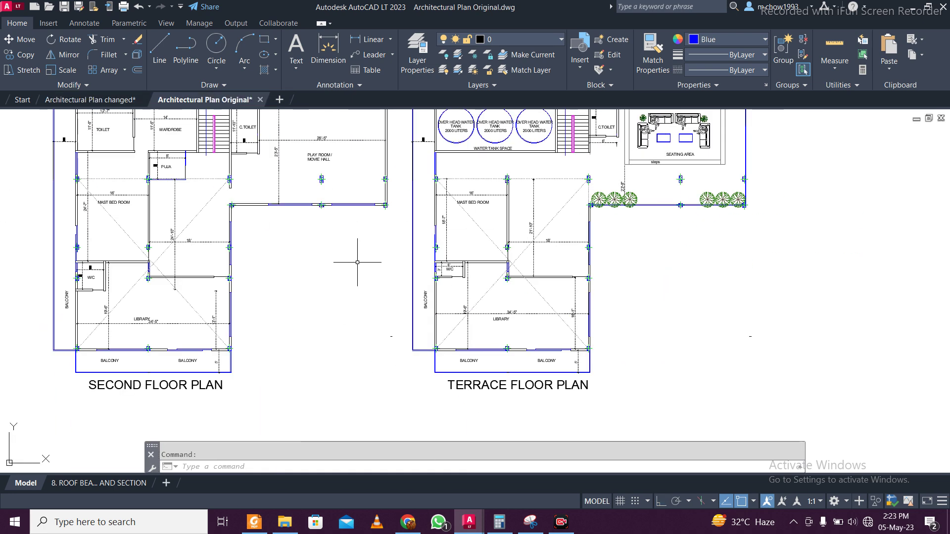
scroll(453, 259, "up", 4)
scroll(462, 261, "up", 2)
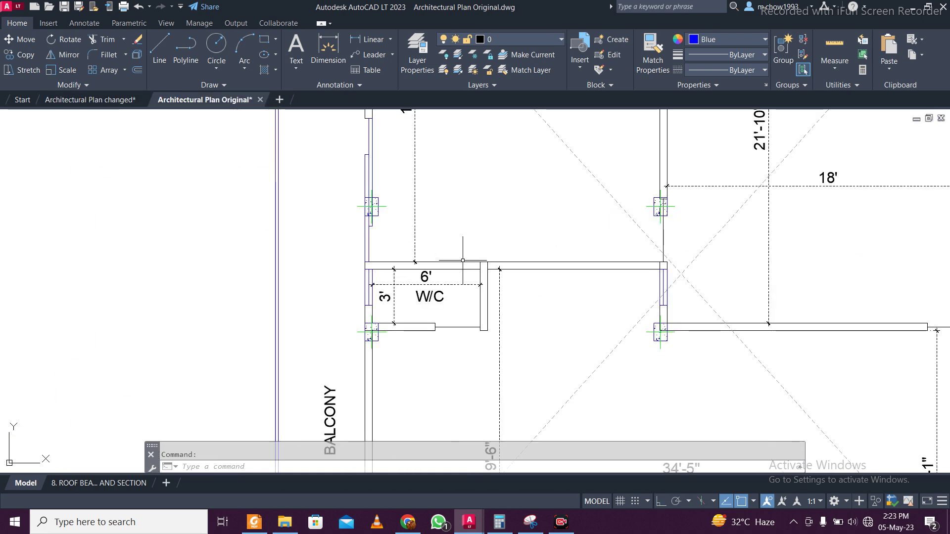
scroll(462, 261, "down", 2)
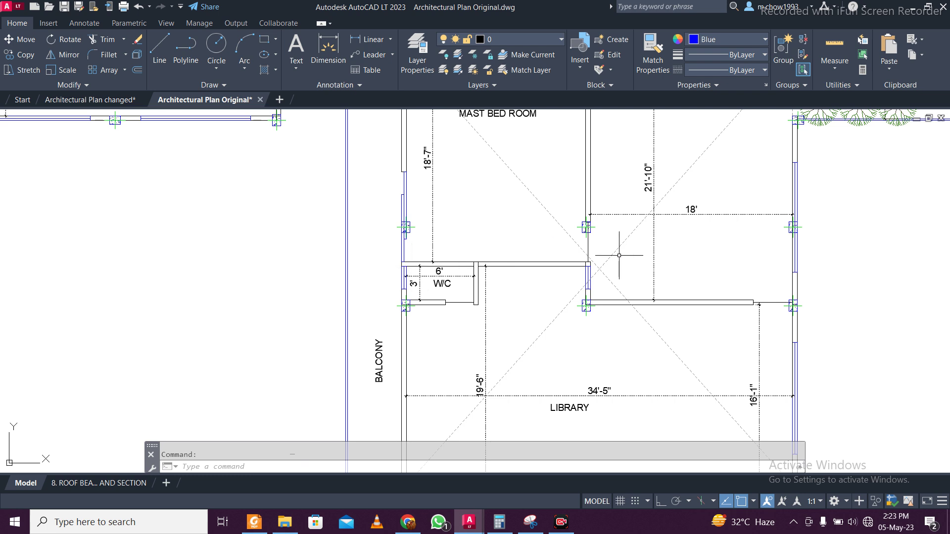
- In Architectural Plan changed, copy the horizontal grid line above the fourth plan's former WC down onto the wall directly below it
left_click(74, 100)
scroll(327, 243, "up", 3)
left_click(317, 240)
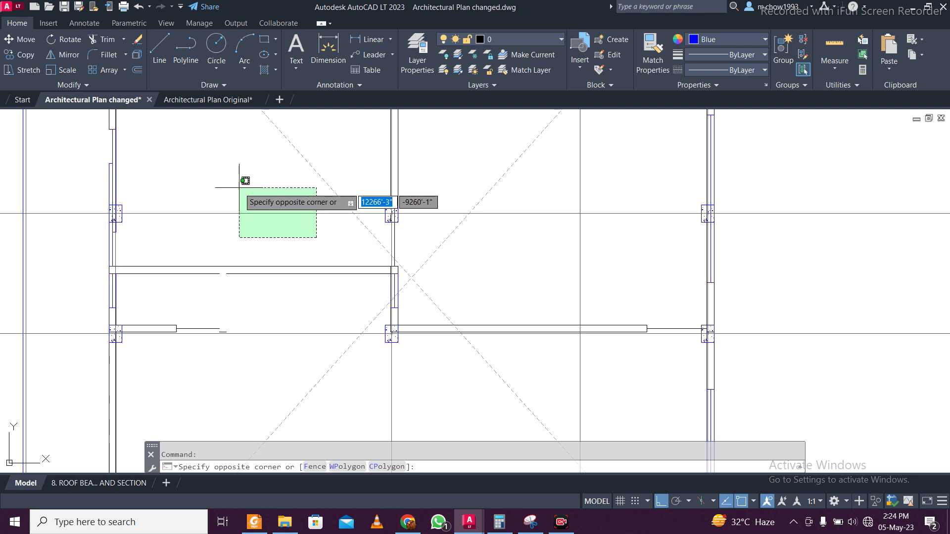
left_click(240, 187)
left_click(21, 55)
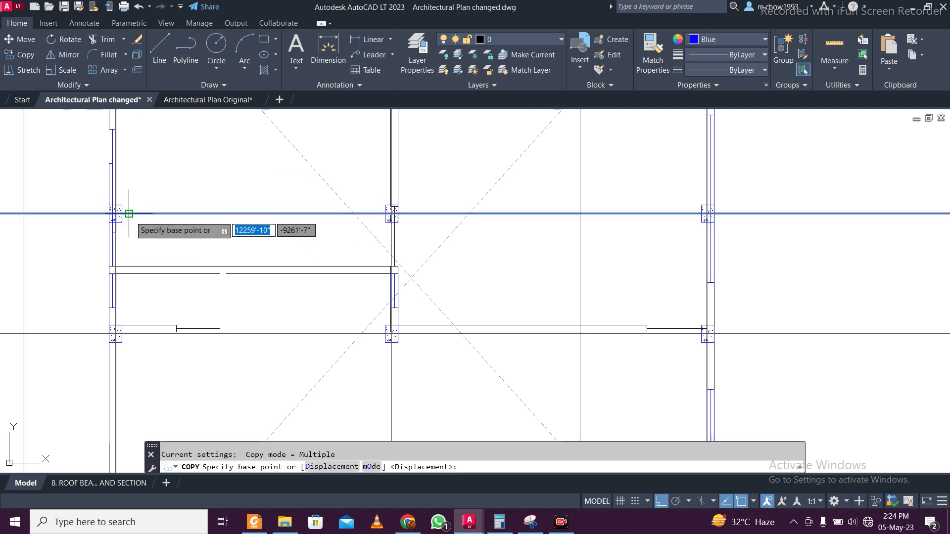
left_click(117, 213)
left_click(122, 261)
key("Escape")
scroll(351, 226, "down", 3)
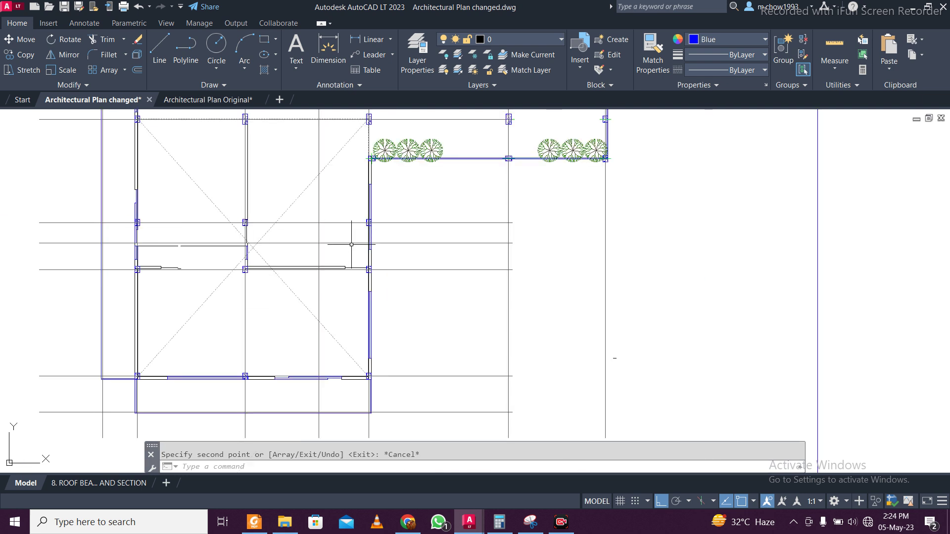
- Move the boundary rectangle horizontally from the third plan so that it encloses the fourth plan and its grid lines
scroll(351, 244, "down", 2)
scroll(340, 259, "up", 2)
mouse_move(326, 327)
middle_mouse_down()
mouse_move(318, 264)
mouse_move(348, 262)
mouse_move(351, 309)
middle_mouse_up()
scroll(318, 263, "down", 2)
scroll(359, 270, "down", 2)
middle_click_drag(241, 258, 328, 243)
left_click(248, 159)
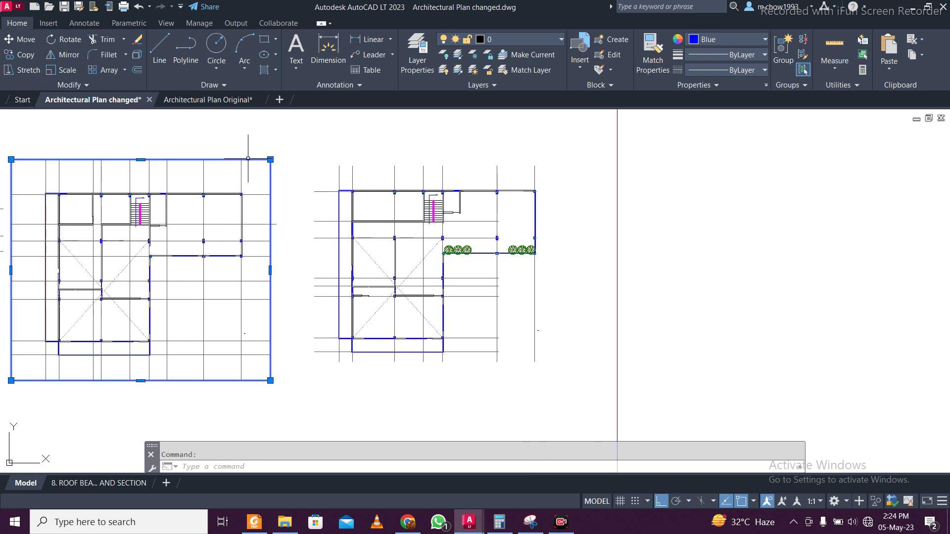
left_click(26, 43)
left_click(105, 128)
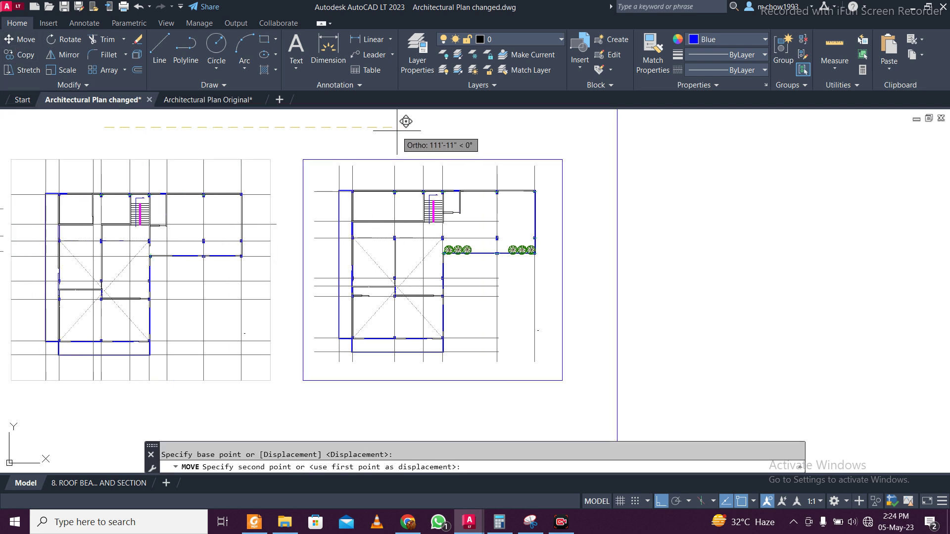
key("Escape")
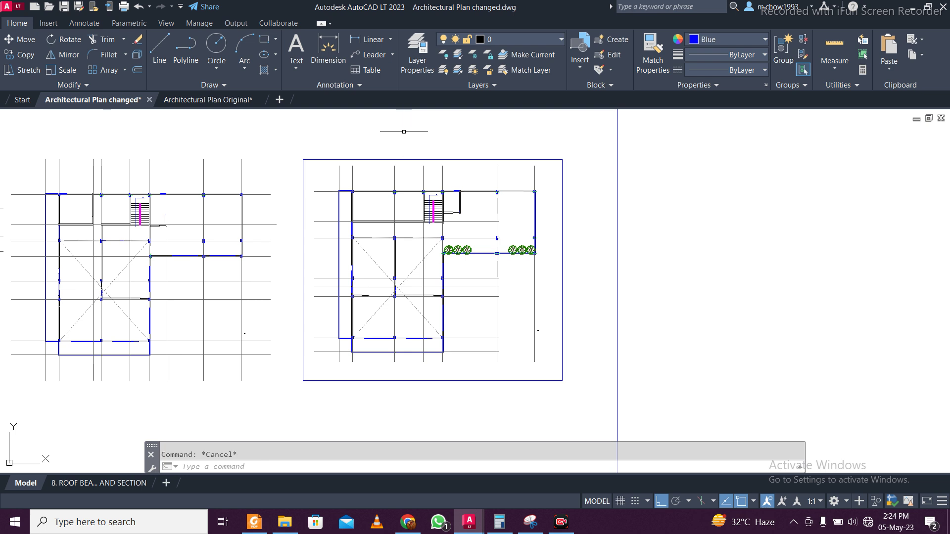
- Extend the upper ends of the fourth plan's vertical grid lines and the left ends of its horizontal ones to the boundary rectangle
left_click(511, 161)
type("ex")
key("Return")
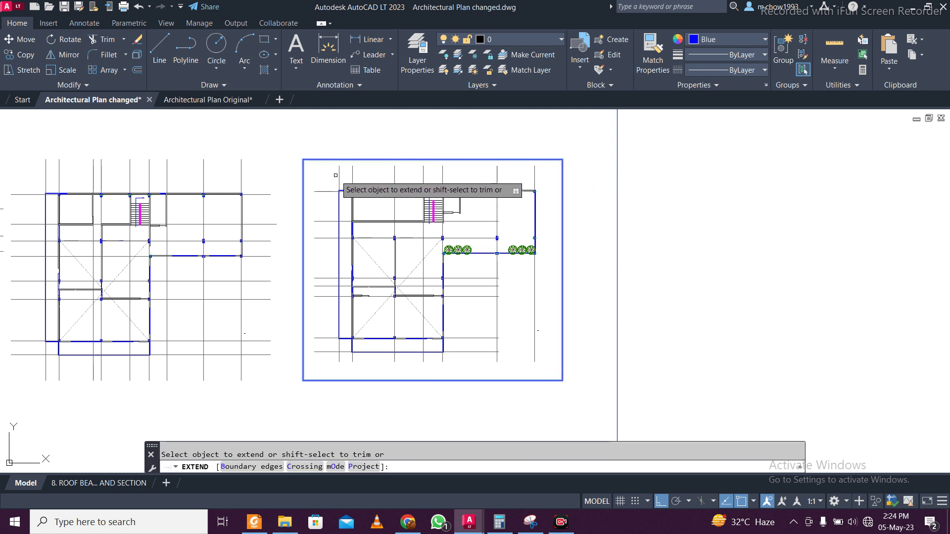
left_click(330, 174)
left_click(548, 172)
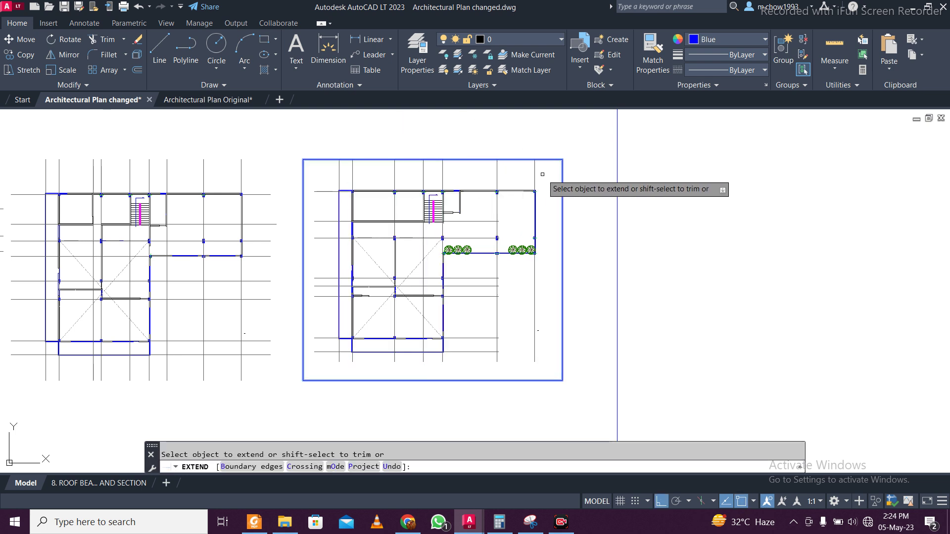
left_click(318, 185)
left_click(330, 367)
key("Return")
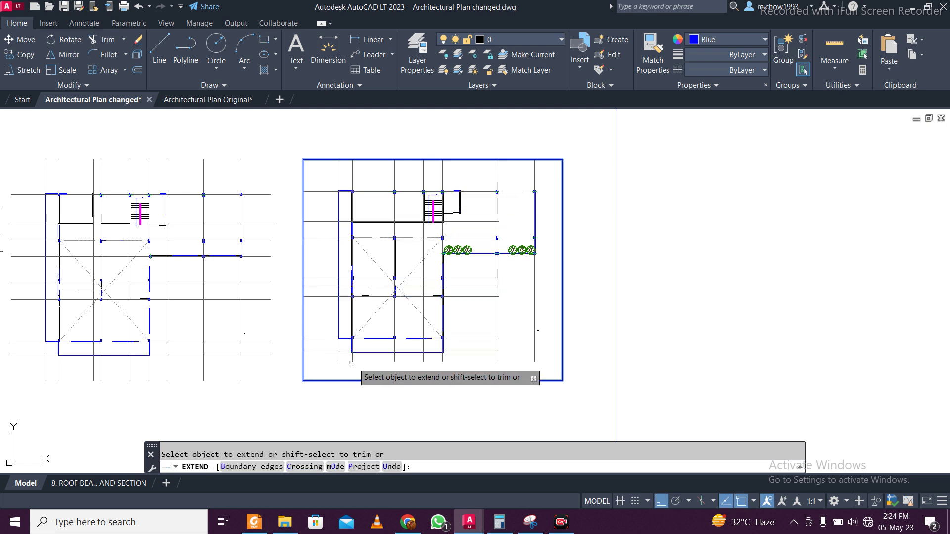
- Extend the right ends of the fourth plan's horizontal grid lines to the boundary rectangle, including the line along the upper wall
left_click(487, 358)
left_click(488, 279)
key("Return")
left_click(491, 248)
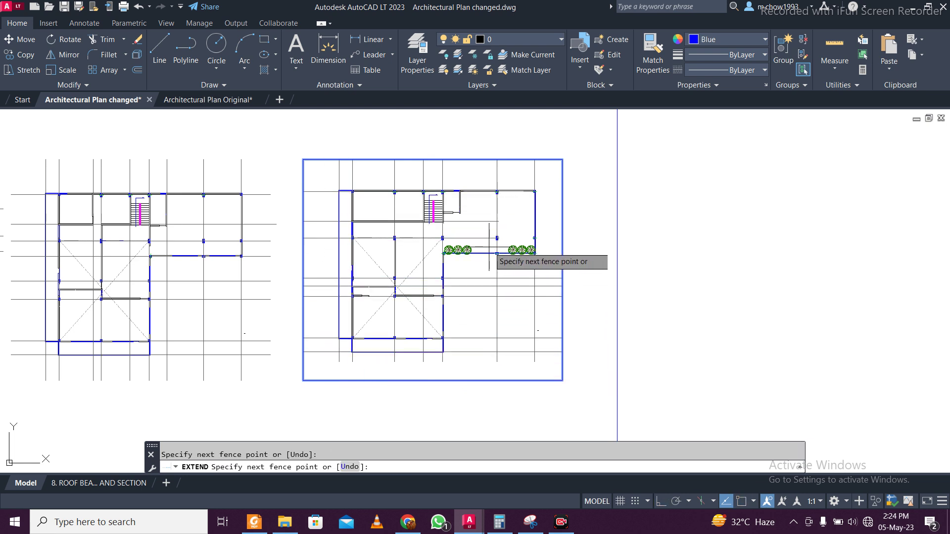
left_click(488, 205)
key("Return")
scroll(487, 205, "up", 4)
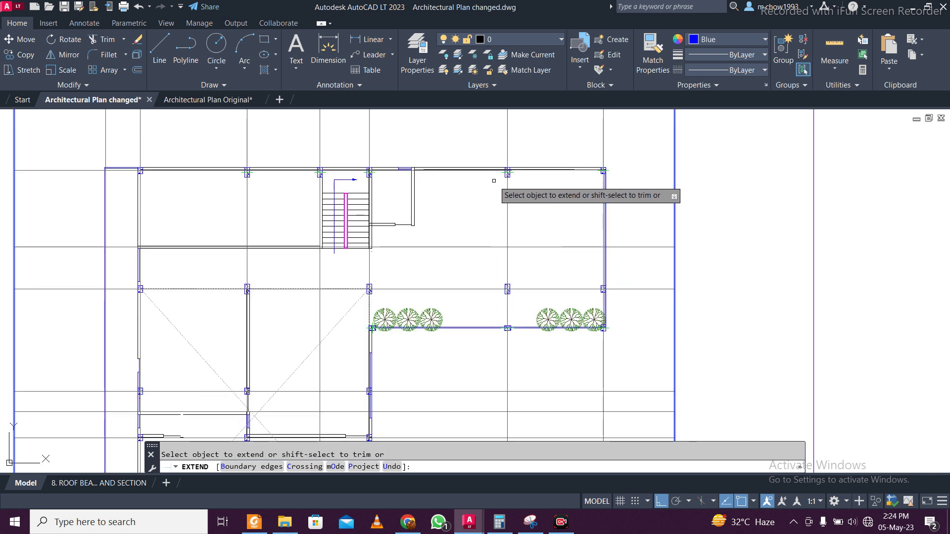
scroll(600, 173, "up", 5)
mouse_move(670, 163)
middle_mouse_down()
mouse_move(317, 340)
mouse_move(283, 345)
middle_mouse_up()
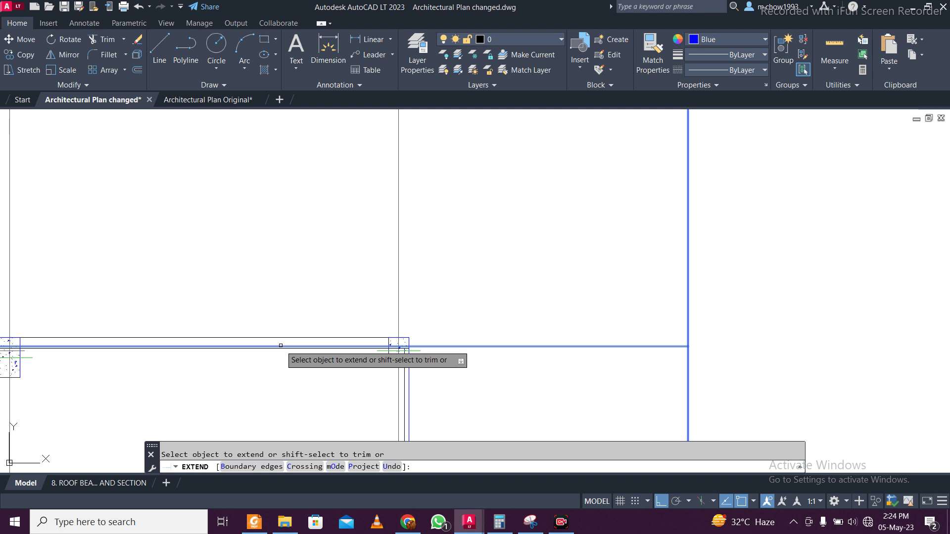
scroll(367, 229, "down", 3)
key("Escape")
- Erase the six plants along the lower wall of the fourth plan's right wing
middle_click_drag(330, 287, 369, 187)
left_click(274, 299)
left_click(195, 299)
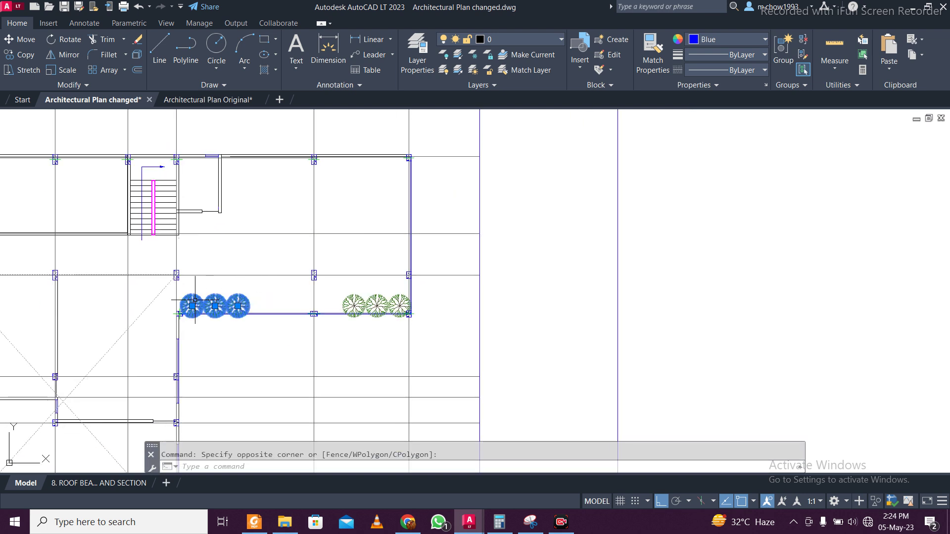
left_click(400, 305)
left_click(378, 305)
left_click(347, 302)
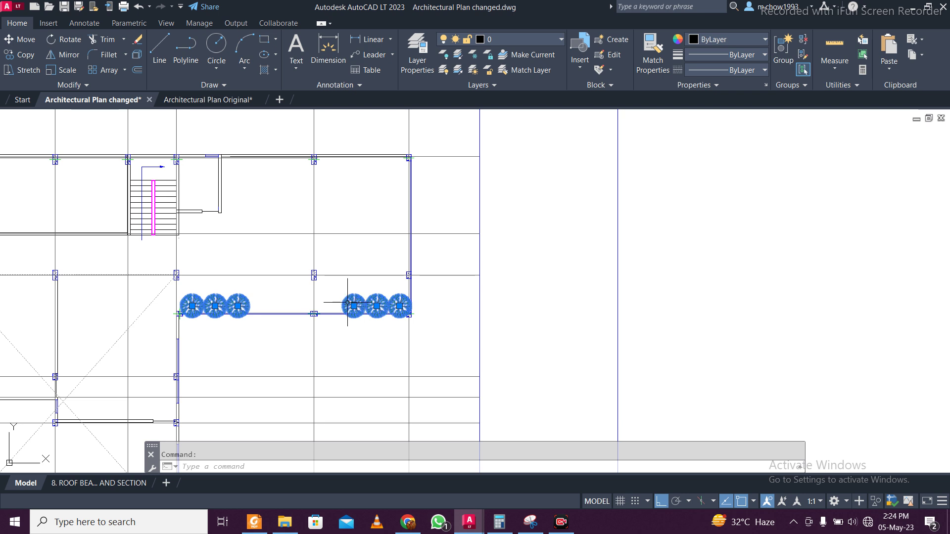
key("Delete")
- Copy the horizontal grid line through the right wing's middle columns down to the column row on its lower wall in the fourth plan
scroll(344, 304, "down", 3)
scroll(317, 321, "up", 2)
mouse_move(314, 323)
middle_mouse_down()
mouse_move(329, 284)
mouse_move(421, 289)
middle_mouse_up()
middle_click_drag(369, 276, 466, 276)
middle_click_drag(204, 289, 352, 280)
middle_click_drag(680, 252, 561, 276)
scroll(561, 276, "up", 2)
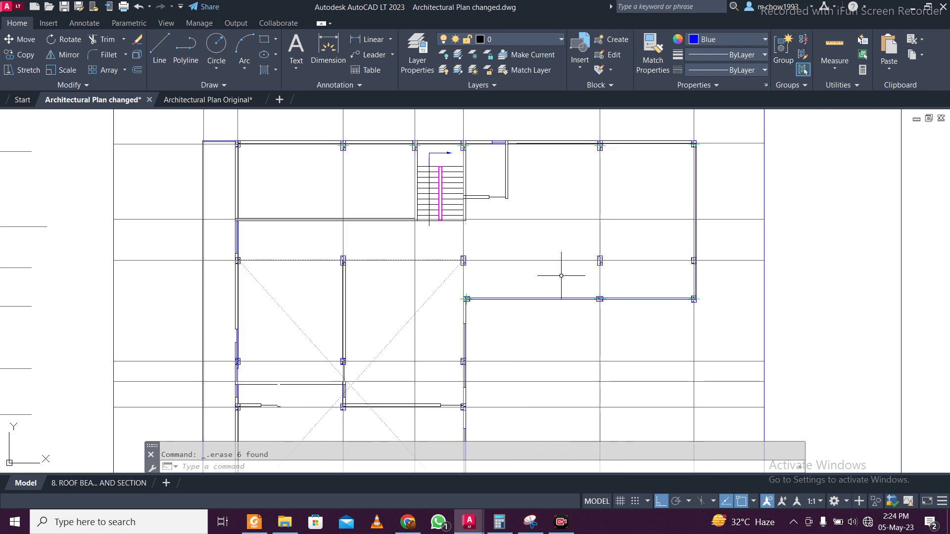
scroll(561, 276, "up", 2)
left_click(556, 251)
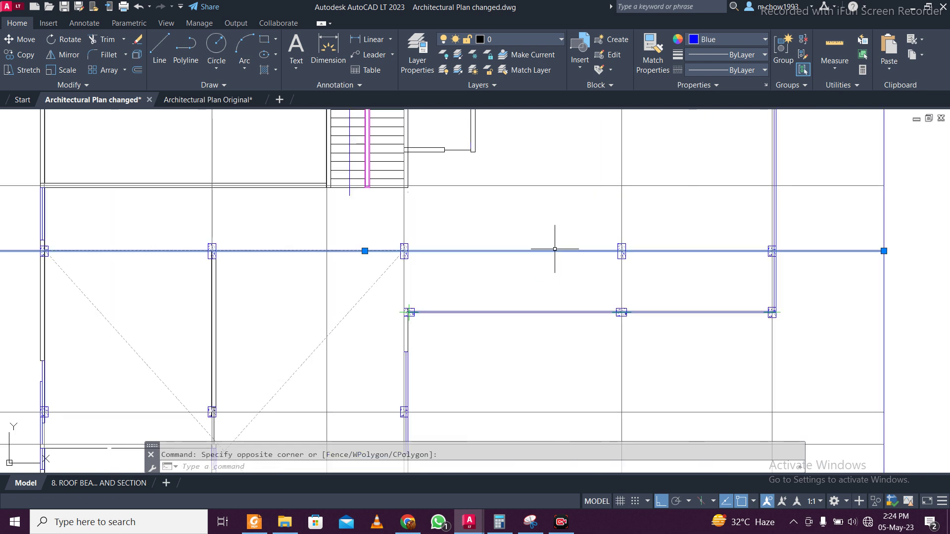
left_click(32, 59)
scroll(413, 259, "up", 4)
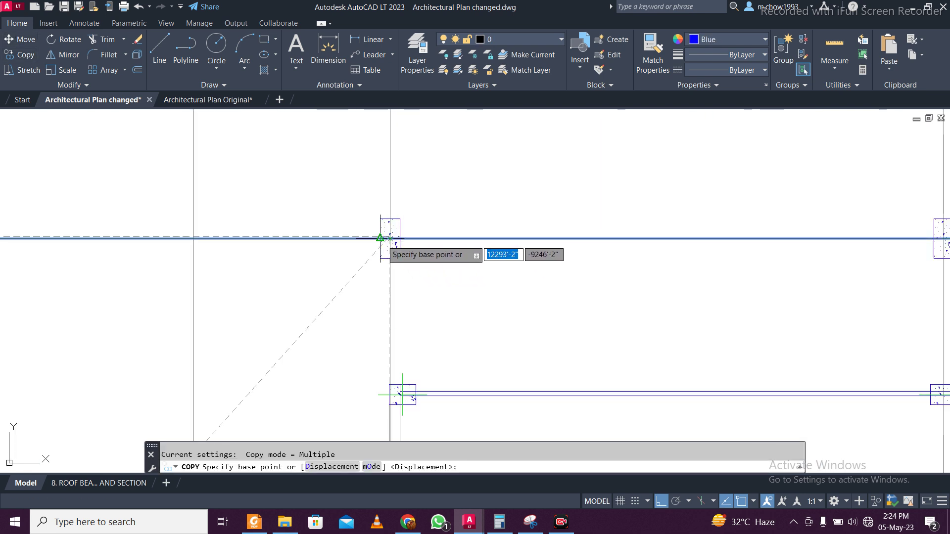
scroll(391, 239, "up", 5)
left_click(352, 227)
scroll(352, 227, "down", 5)
scroll(356, 332, "up", 3)
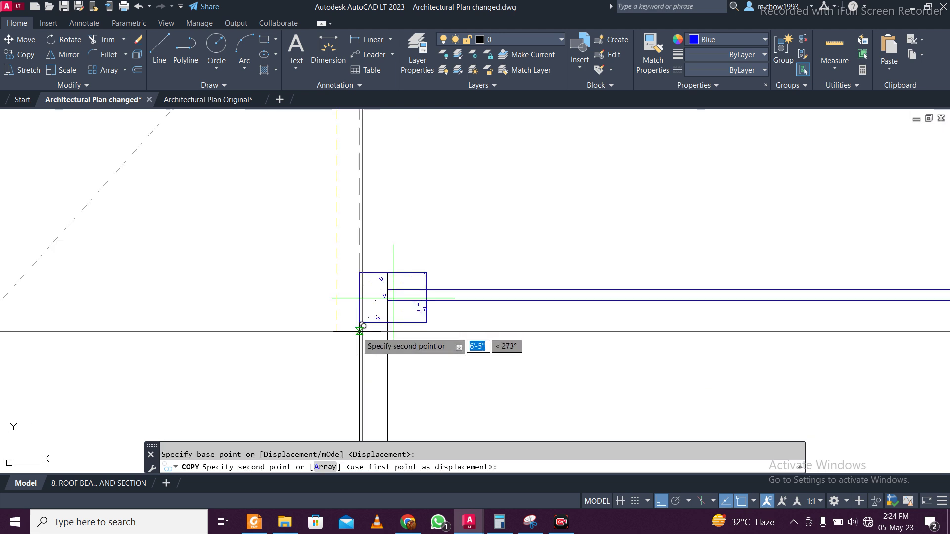
left_click(333, 263)
key("Escape")
scroll(333, 264, "down", 5)
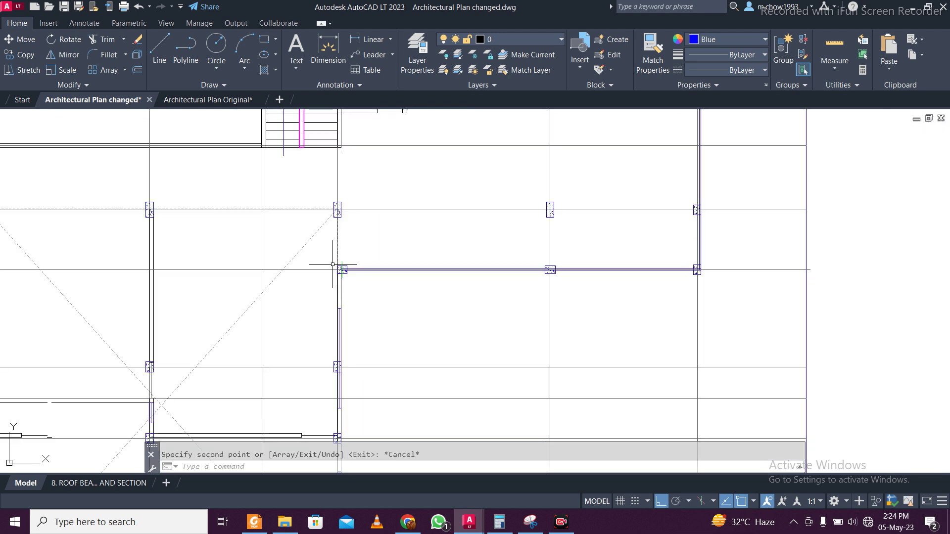
- Extend the lower ends of the fourth plan's vertical grid lines to the boundary rectangle and erase the rectangle
scroll(333, 265, "down", 5)
left_click(335, 391)
left_click(331, 383)
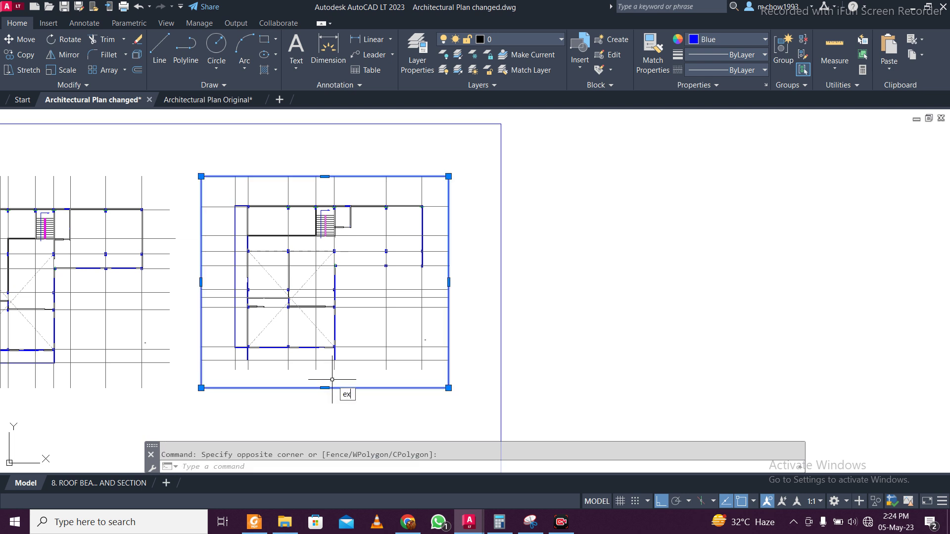
type("ex")
key("Return")
left_click(218, 367)
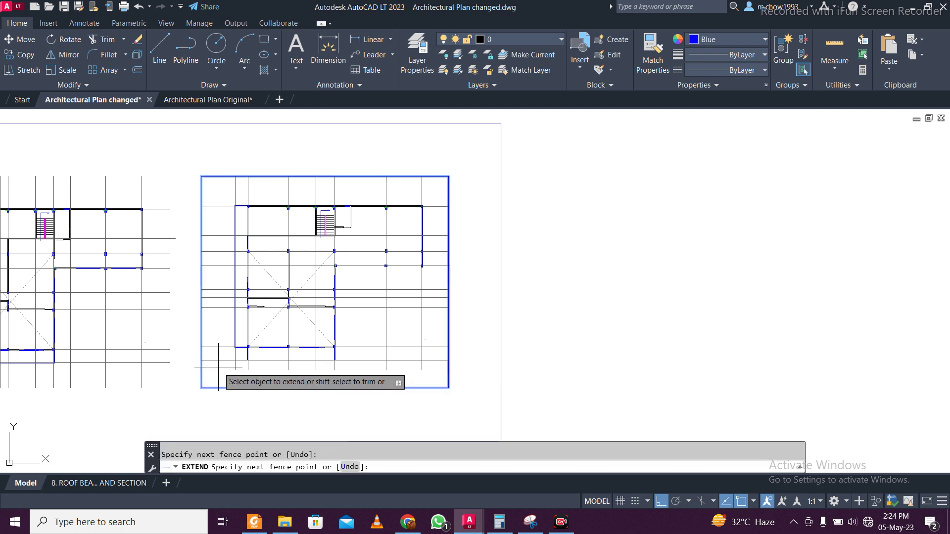
left_click(429, 368)
key("Return")
key("Escape")
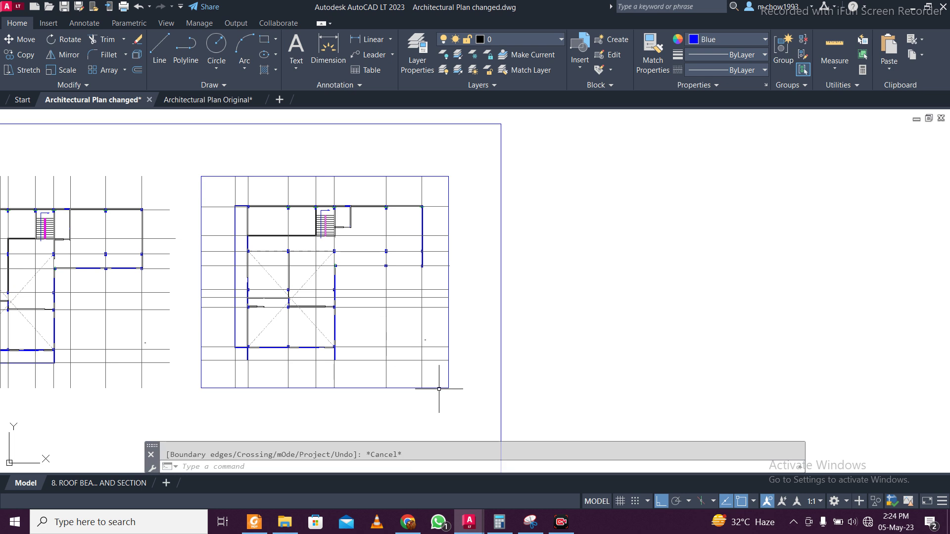
left_click(439, 389)
key("Delete")
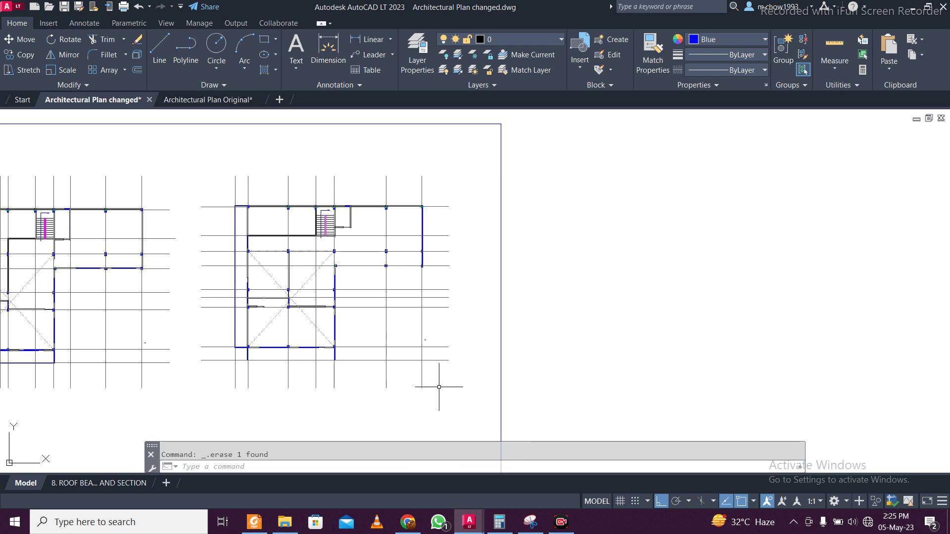
- Review the fourth plan's finished grid and the four plans inside the outer frame, ending at the first plan
scroll(350, 195, "up", 5)
scroll(350, 195, "down", 4)
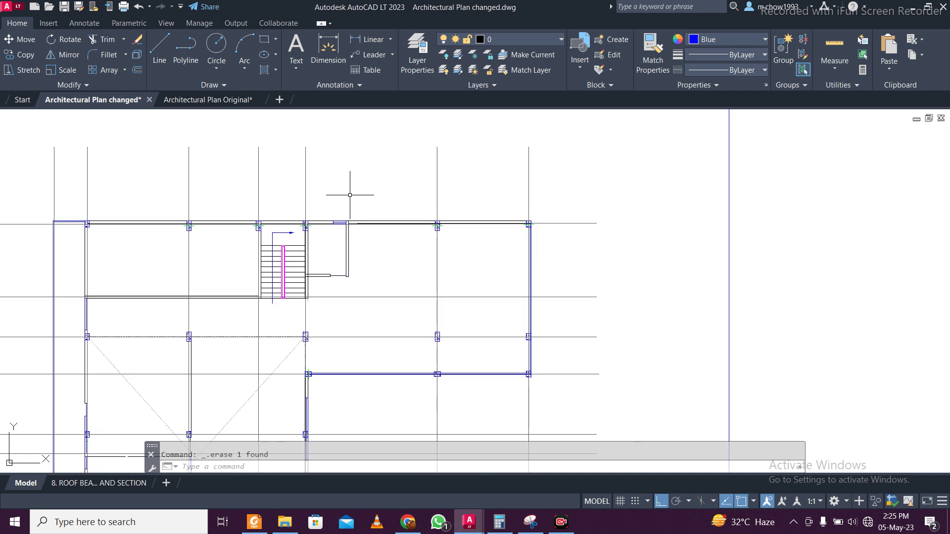
mouse_move(350, 198)
middle_mouse_down()
mouse_move(382, 211)
mouse_move(364, 222)
mouse_move(422, 215)
middle_mouse_up()
scroll(381, 211, "down", 2)
middle_click_drag(193, 286, 286, 283)
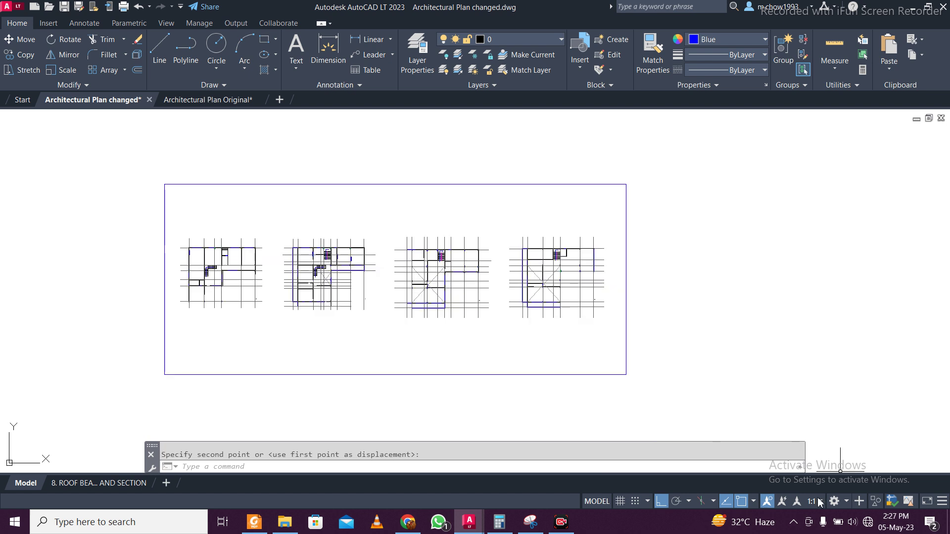
scroll(140, 269, "up", 5)
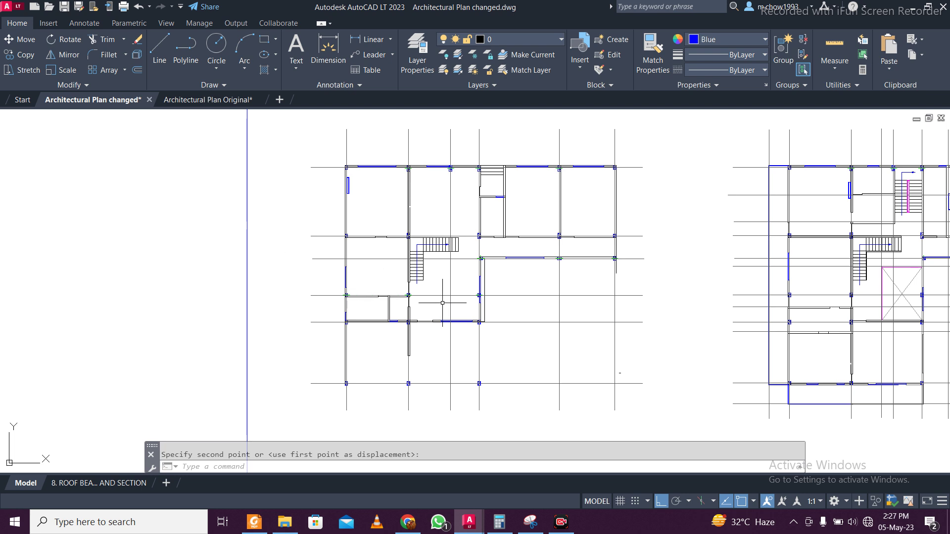
middle_click_drag(457, 320, 414, 340)
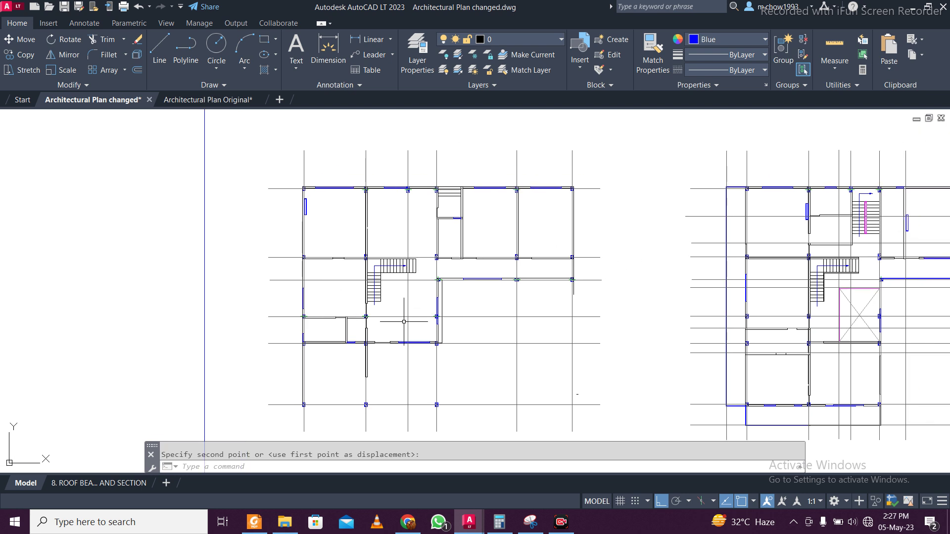
left_click(302, 69)
left_click(307, 93)
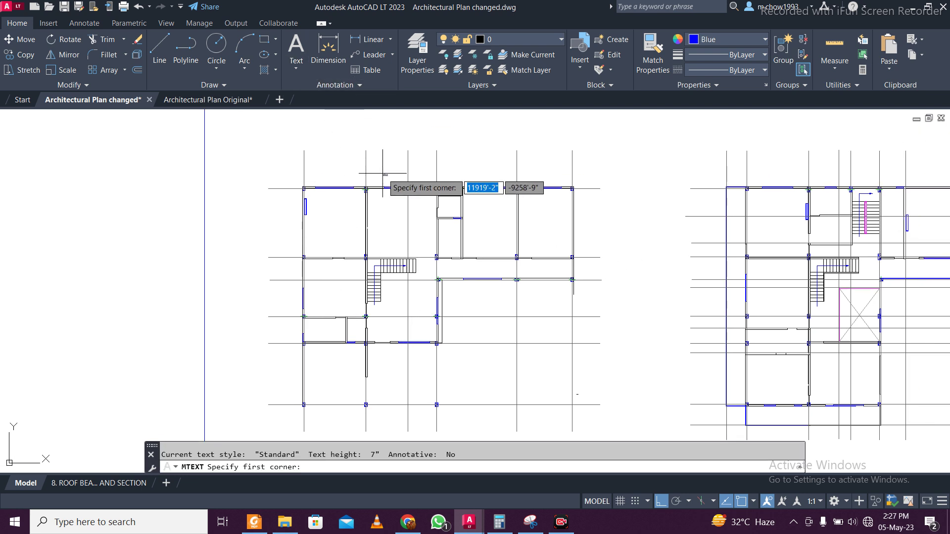
key("Escape")
- Erase the short horizontal partition wall and its window in the narrow room of the first plan's upper row
scroll(721, 355, "down", 6)
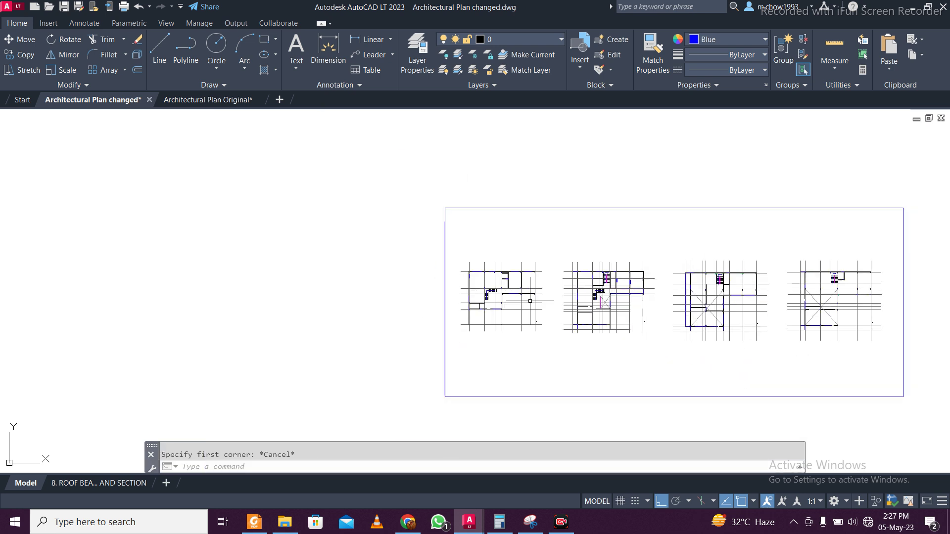
scroll(431, 278, "up", 8)
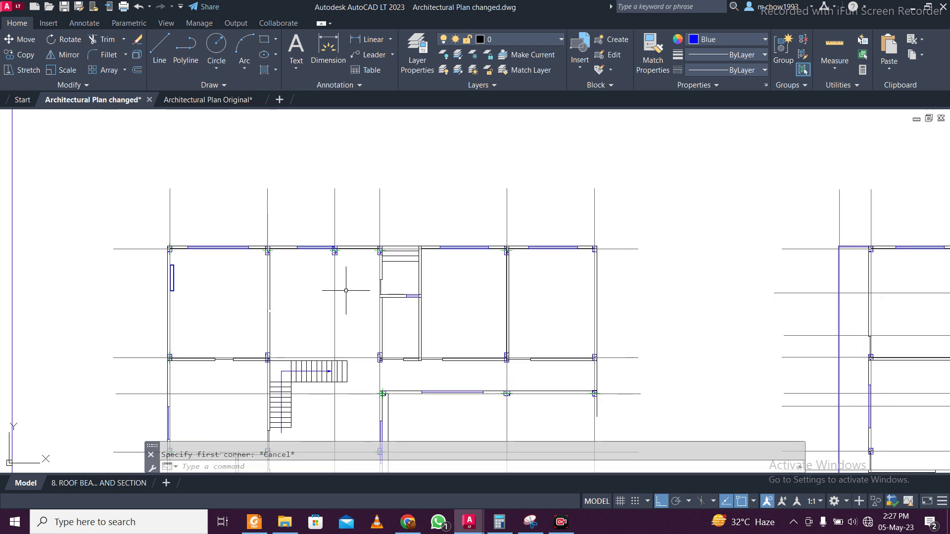
scroll(346, 286, "down", 2)
scroll(371, 297, "up", 4)
left_click(268, 267)
left_click(394, 292)
key("Delete")
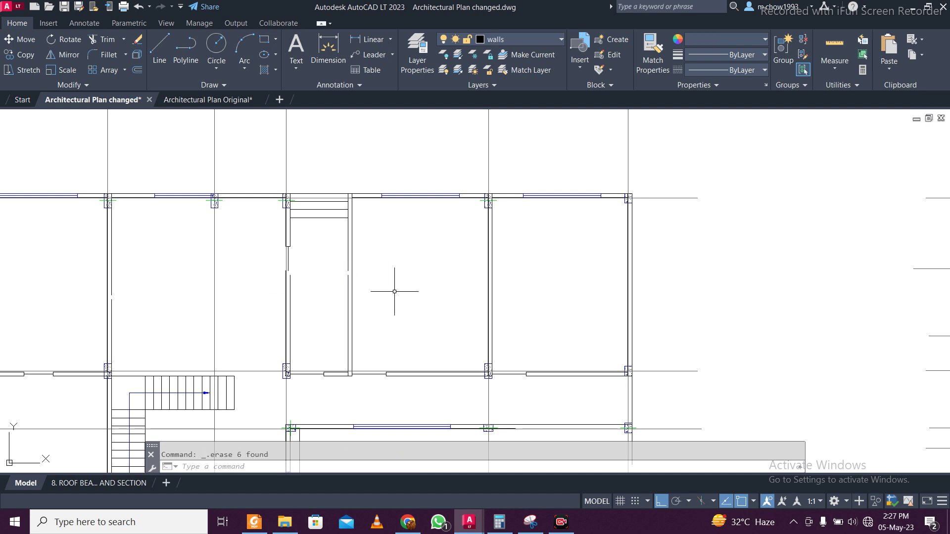
- Review the four cleaned-up plans inside the outer frame and save the changed architectural plan drawing
scroll(394, 292, "down", 3)
mouse_move(530, 395)
middle_mouse_down()
mouse_move(478, 361)
mouse_move(426, 346)
mouse_move(388, 348)
middle_mouse_up()
middle_click_drag(608, 351, 509, 381)
middle_click_drag(624, 366, 458, 369)
middle_click_drag(652, 365, 423, 368)
middle_click_drag(669, 373, 648, 375)
scroll(598, 286, "up", 3)
scroll(599, 287, "down", 5)
key("ctrl+s")
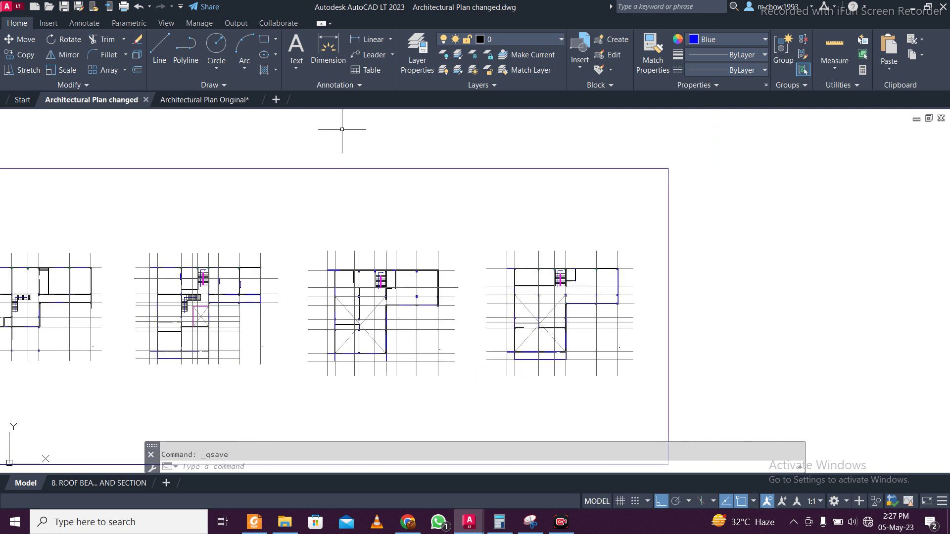
- Start a new drawing with the grid display off and set its insertion scale units to Meters
left_click(277, 100)
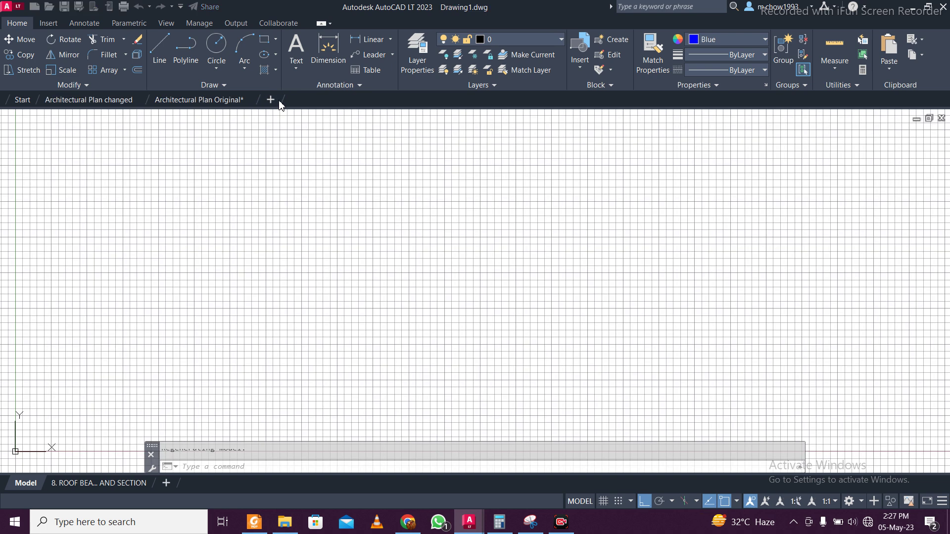
key("F7")
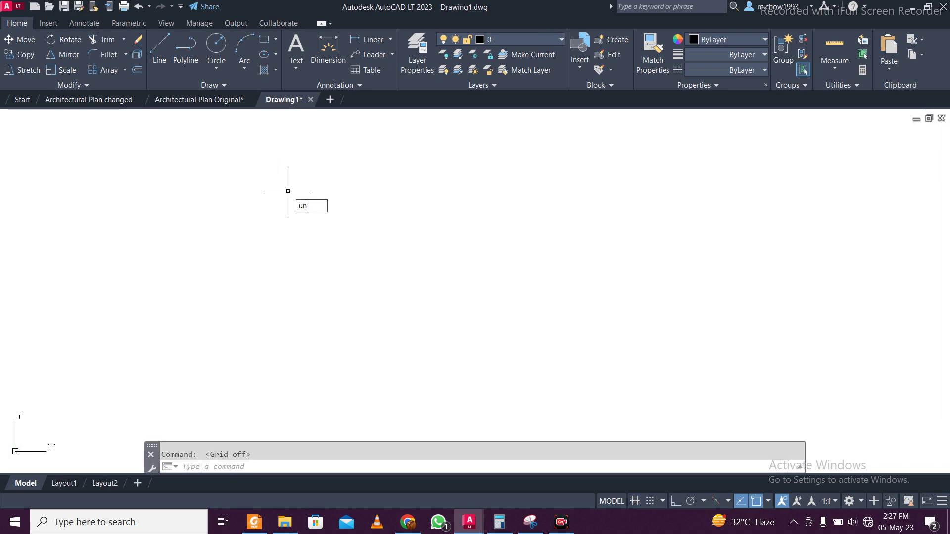
key("Return")
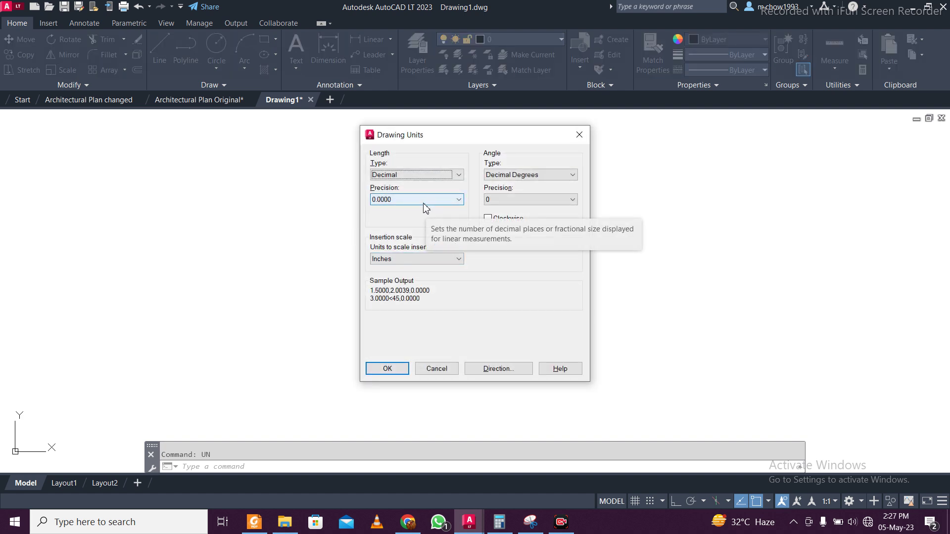
left_click(424, 200)
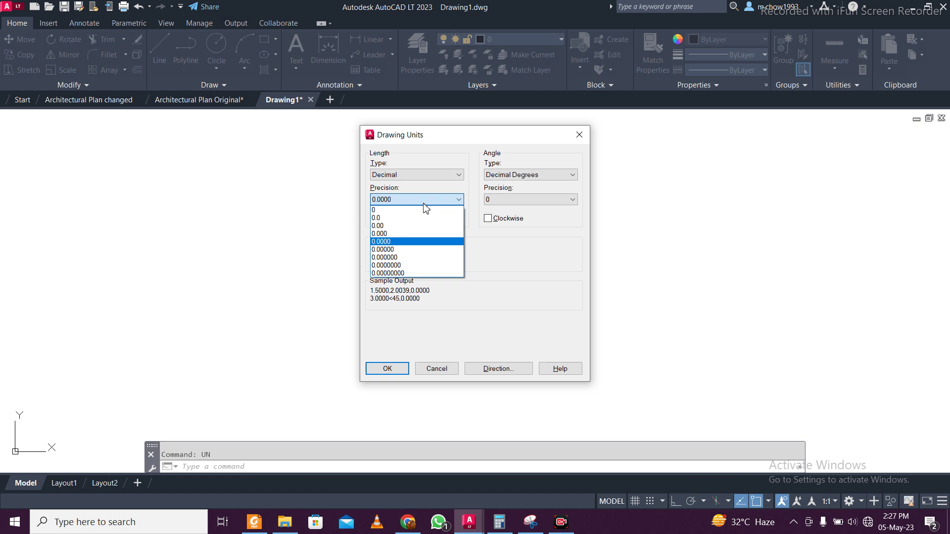
left_click(424, 202)
left_click(423, 259)
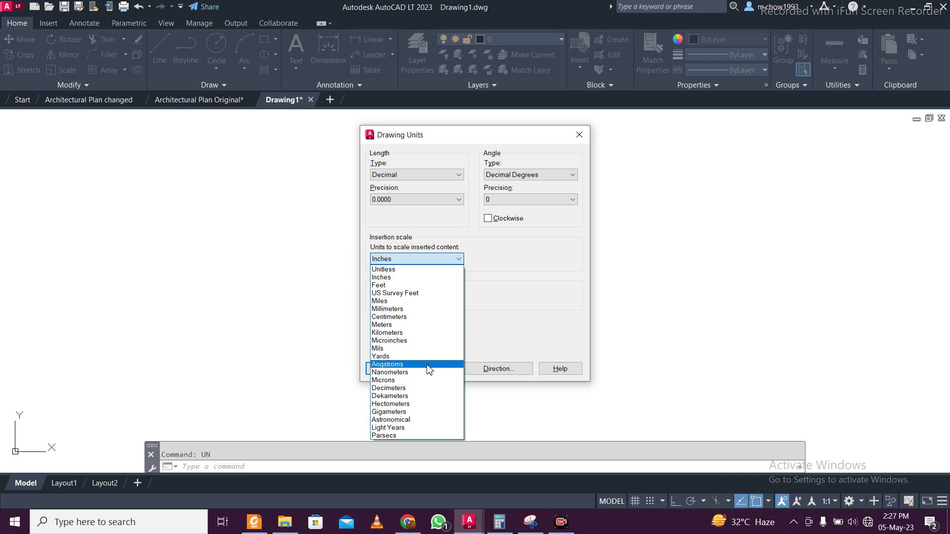
left_click(429, 325)
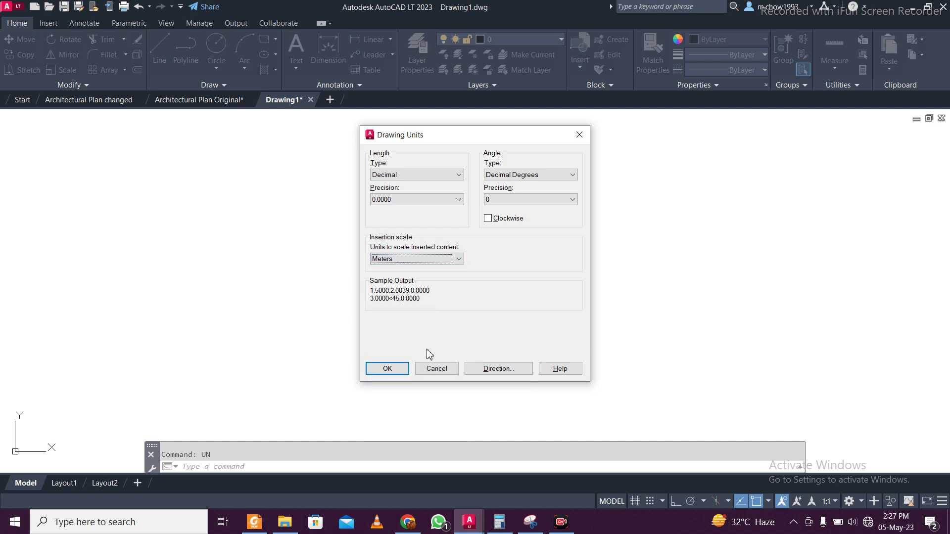
left_click(395, 370)
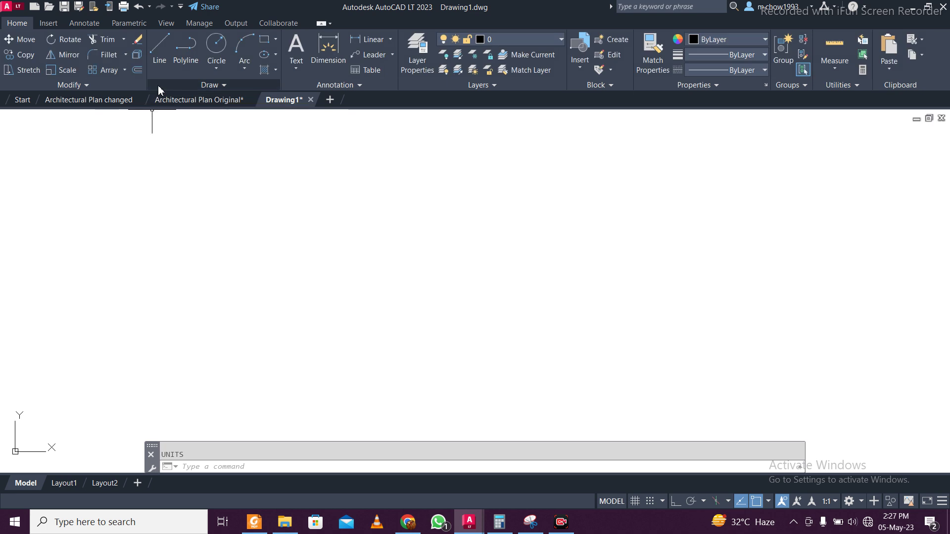
- Create a text style named t100 with a height of 0.15 and make it current
left_click(85, 23)
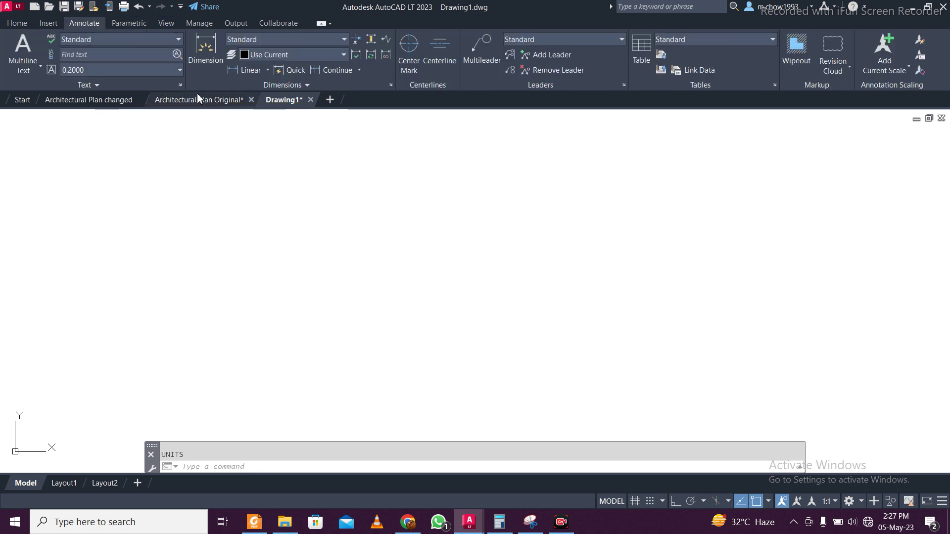
left_click(180, 85)
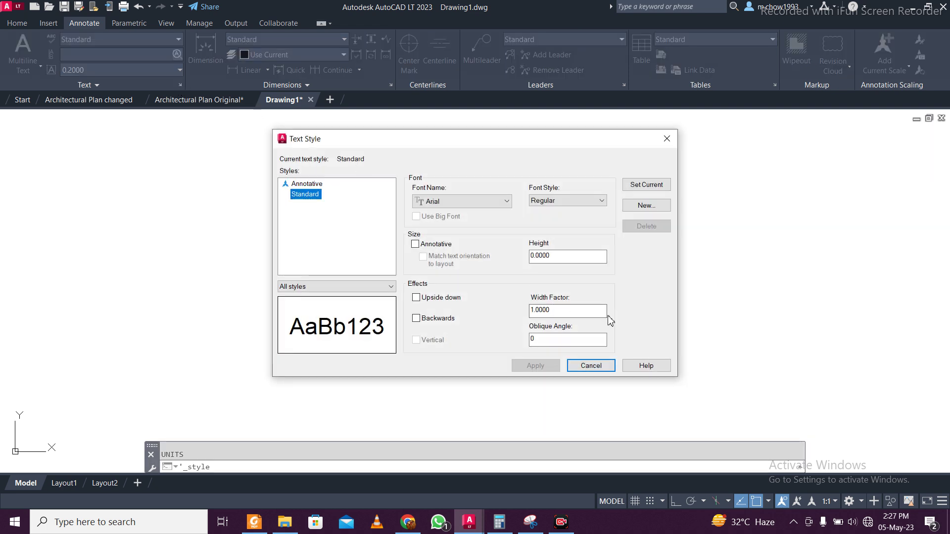
left_click(657, 207)
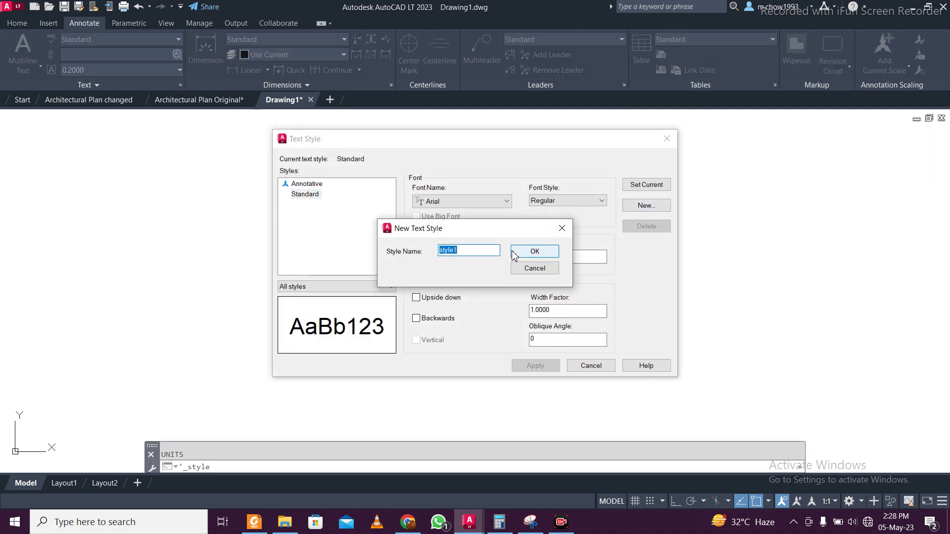
type("t100")
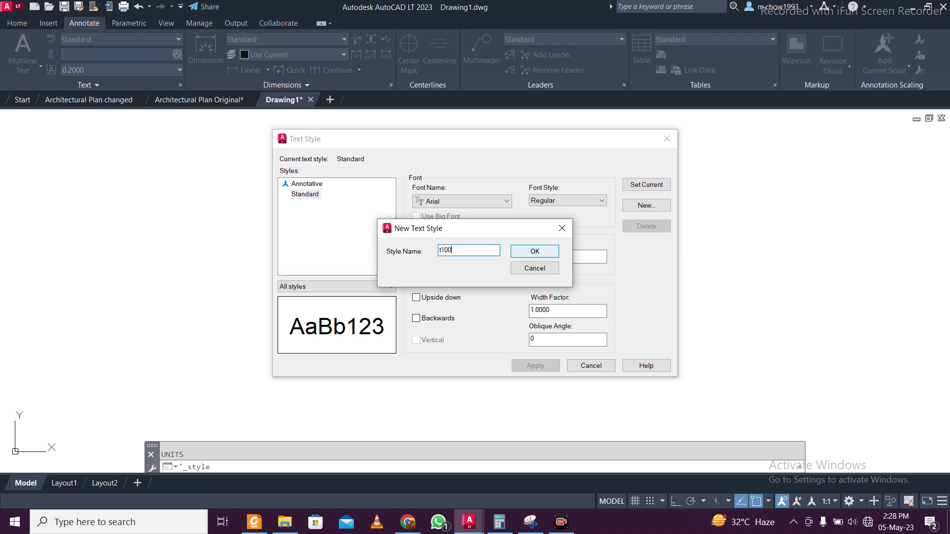
left_click(534, 252)
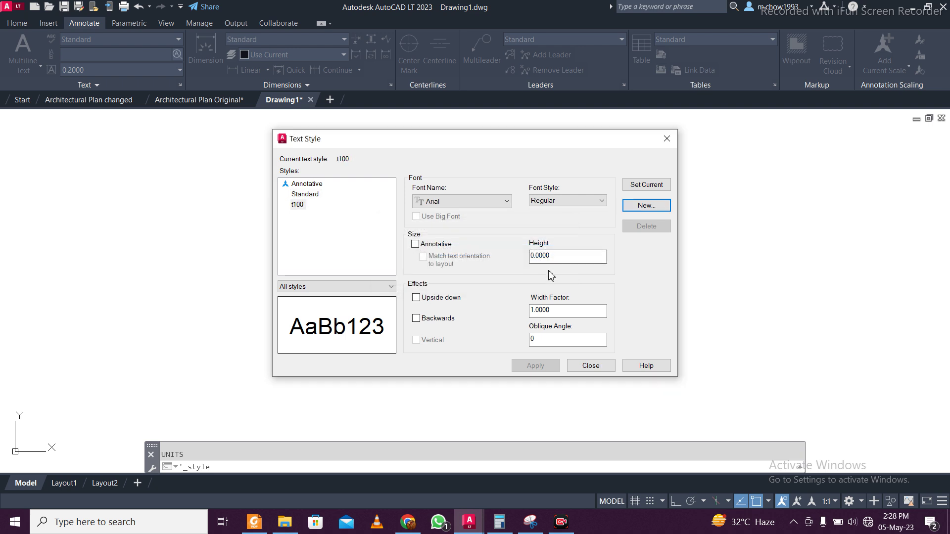
double_click(557, 256)
type("0.15")
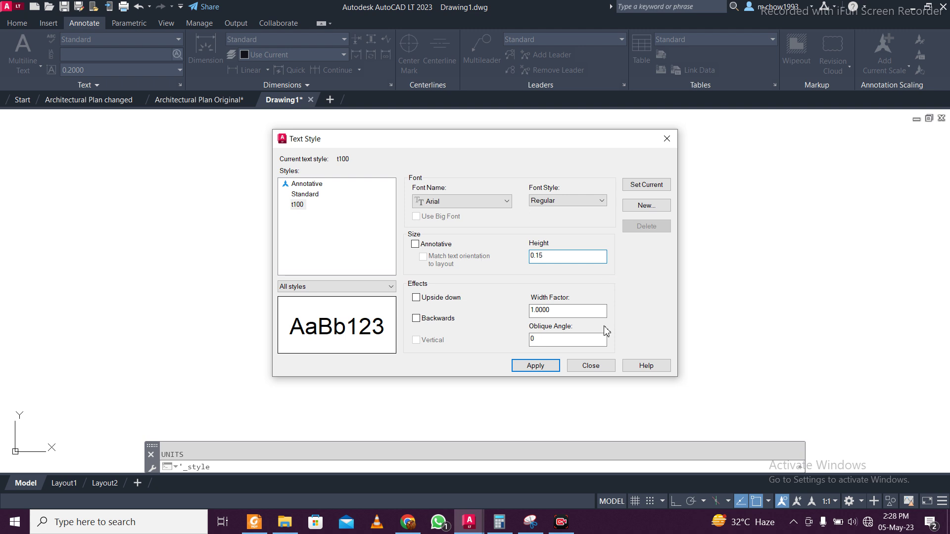
left_click(535, 366)
left_click(645, 185)
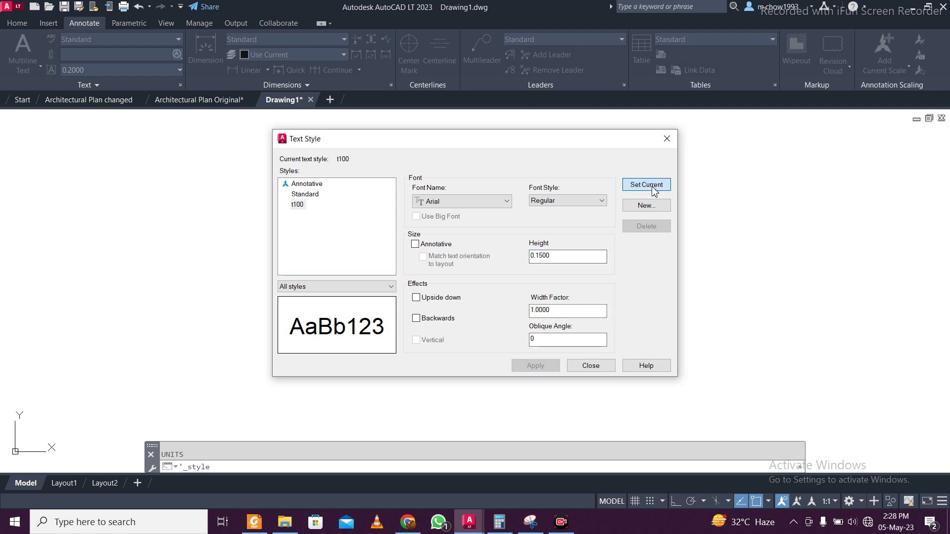
left_click(590, 365)
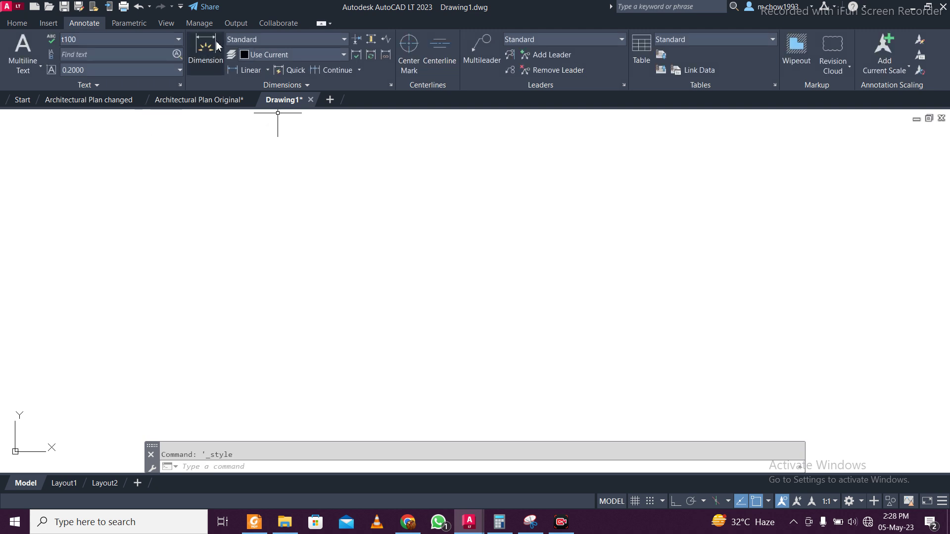
- Create a dimension style named d100 based on Standard and assign it the t100 text style
left_click(391, 86)
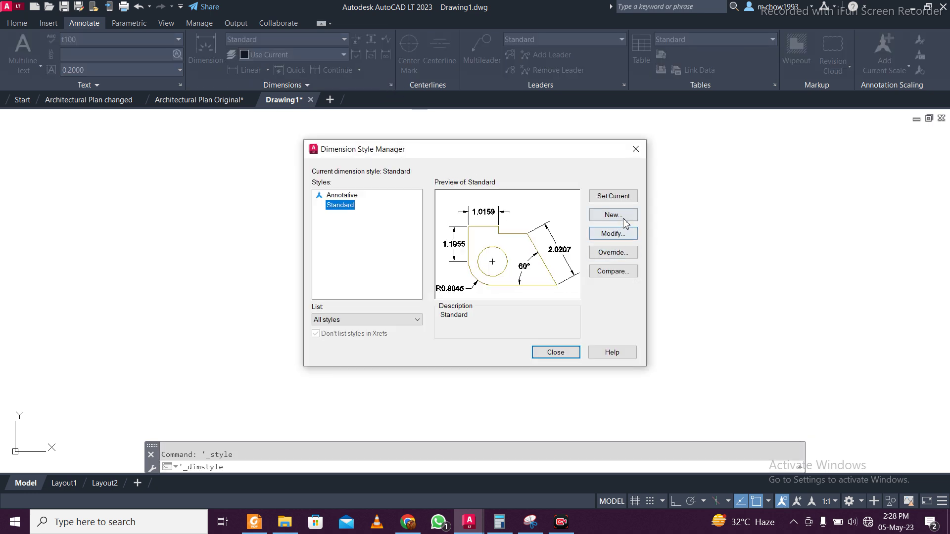
left_click(621, 220)
type("d100")
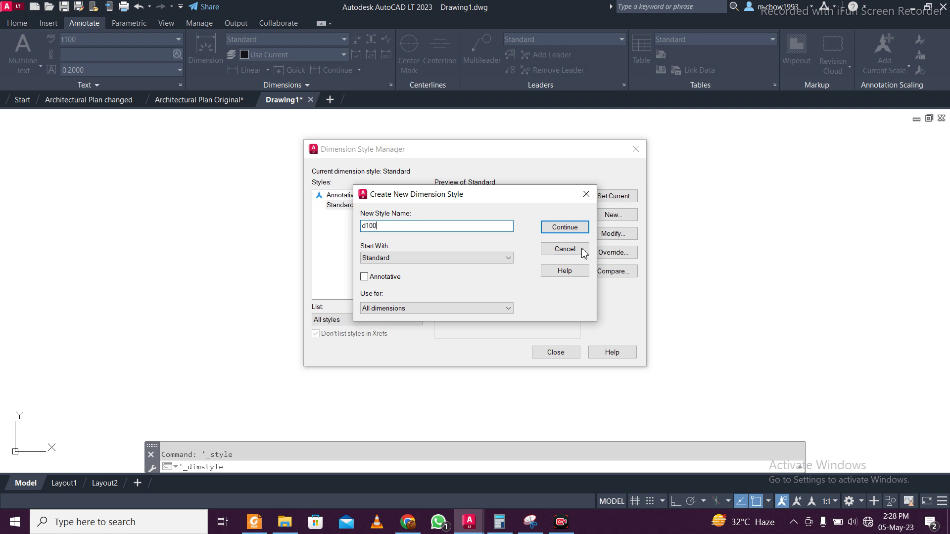
left_click(564, 227)
left_click(396, 93)
left_click(422, 124)
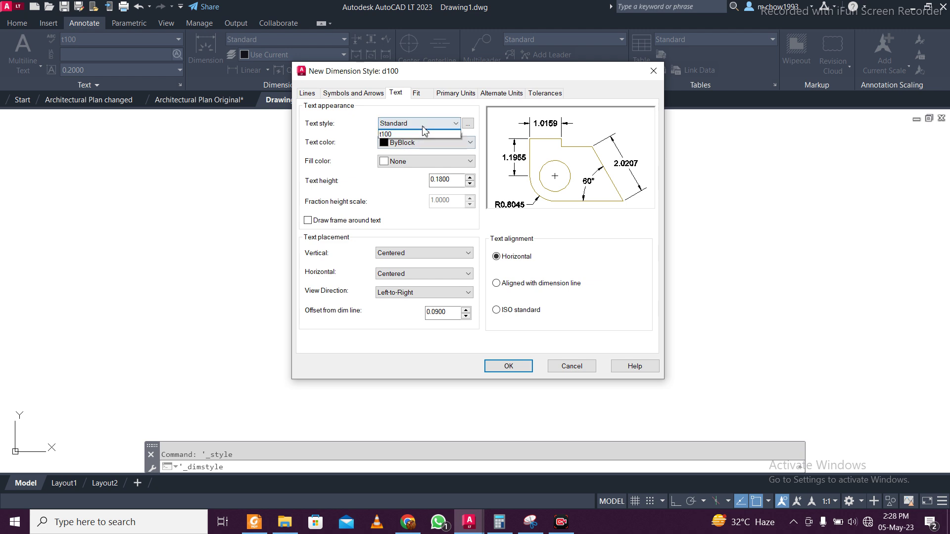
left_click(420, 134)
- Set the d100 style's linear dimension precision to 0.000
left_click(456, 93)
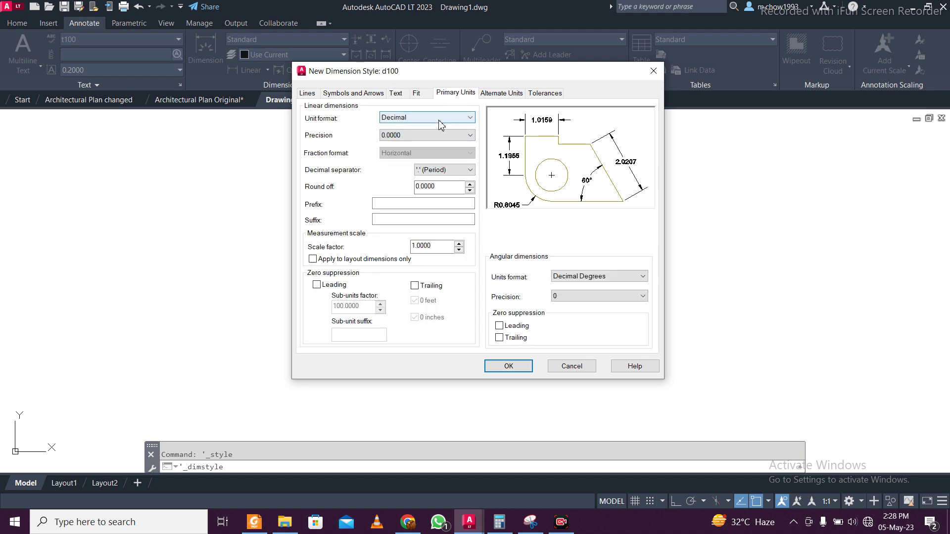
left_click(440, 135)
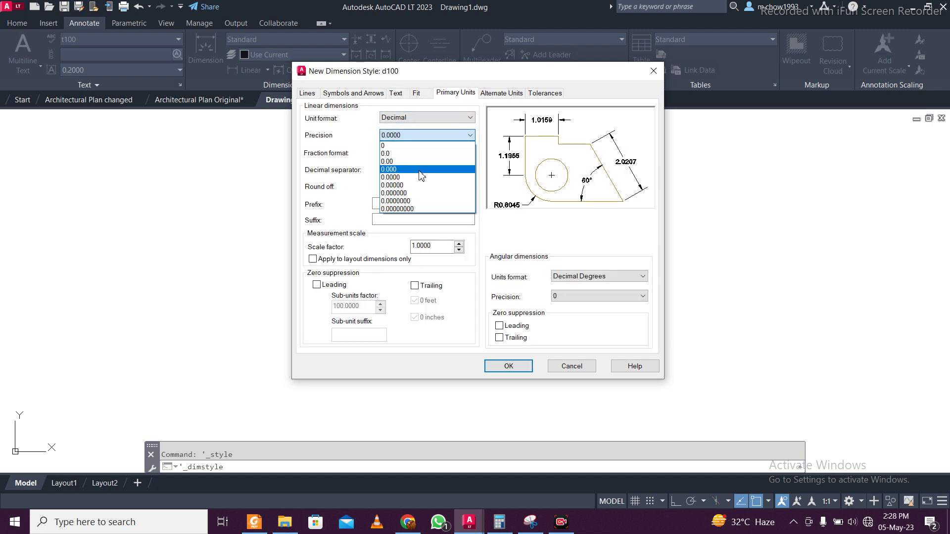
left_click(420, 172)
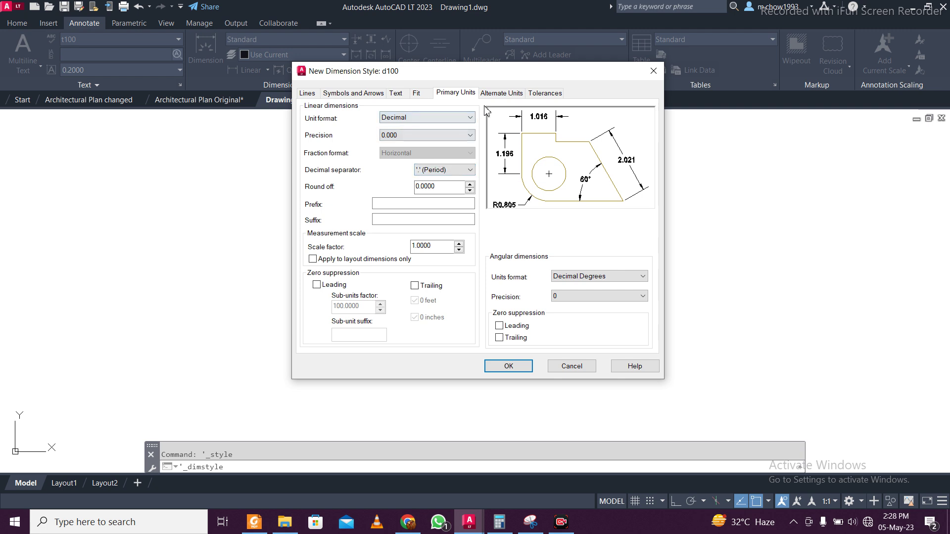
- Set the d100 style's arrow size to 0.15 and make d100 the current dimension style
left_click(418, 94)
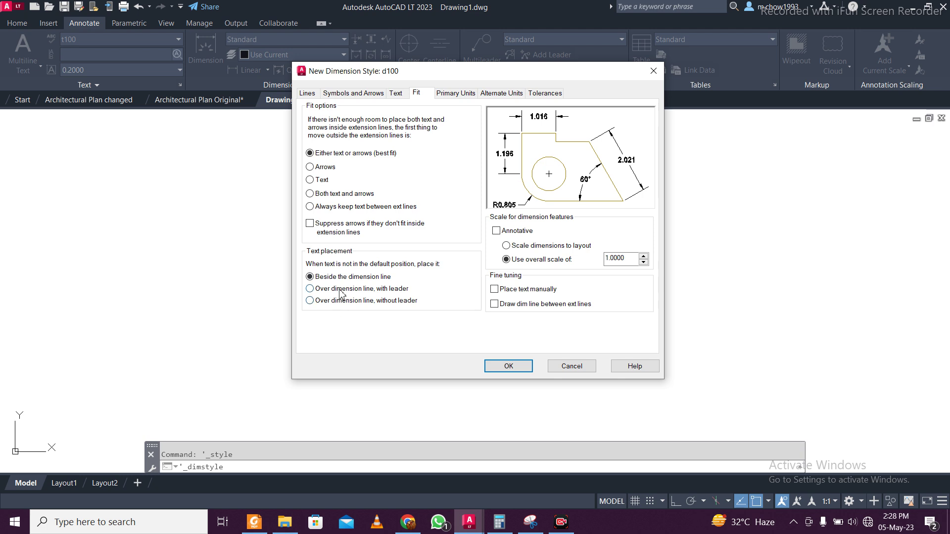
left_click(396, 93)
left_click(353, 93)
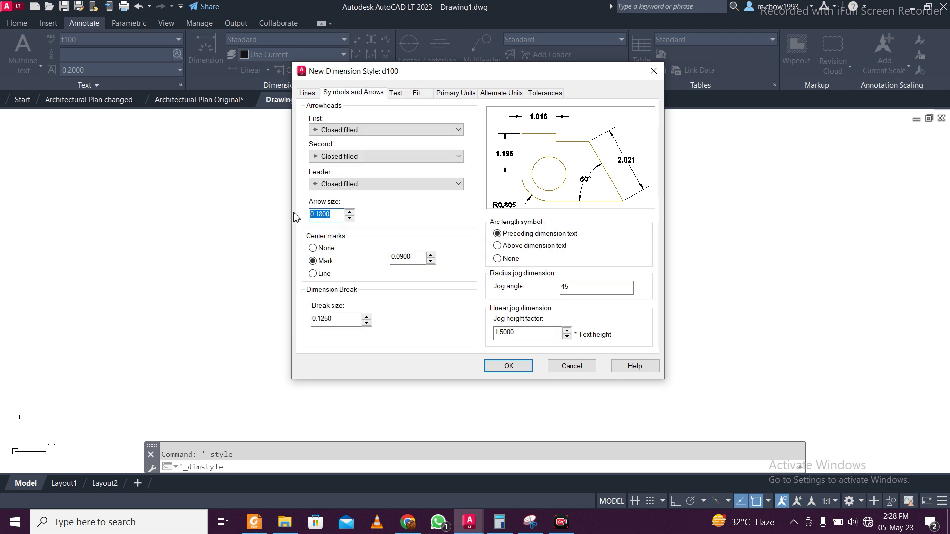
left_click(308, 93)
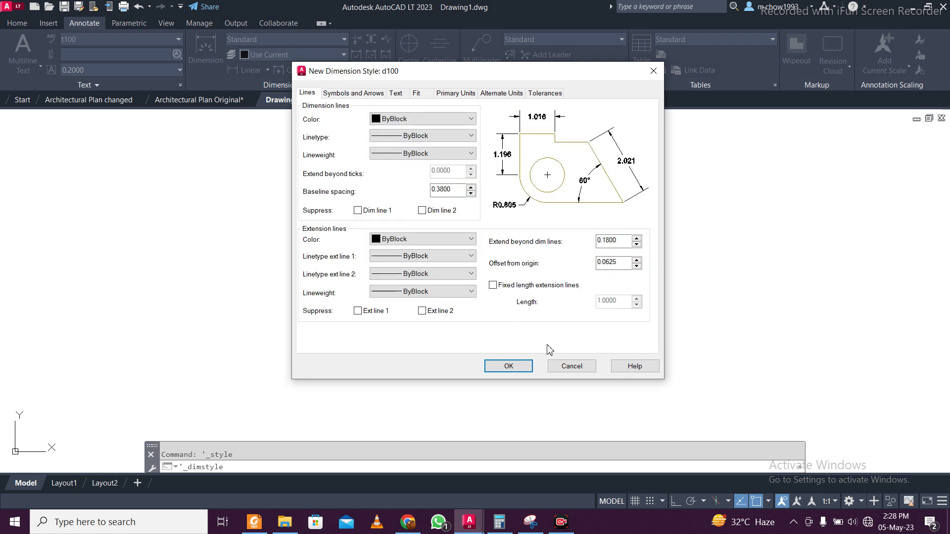
left_click(510, 367)
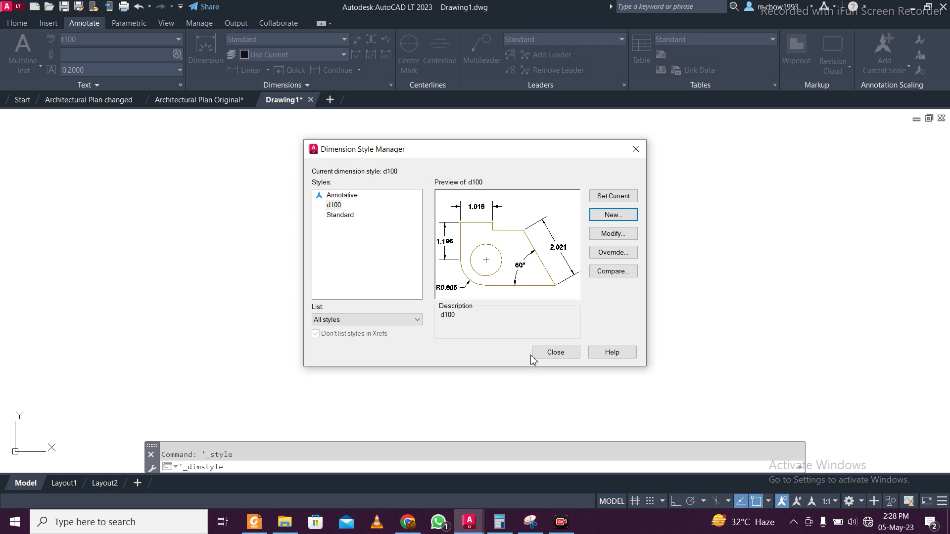
left_click(600, 200)
left_click(556, 353)
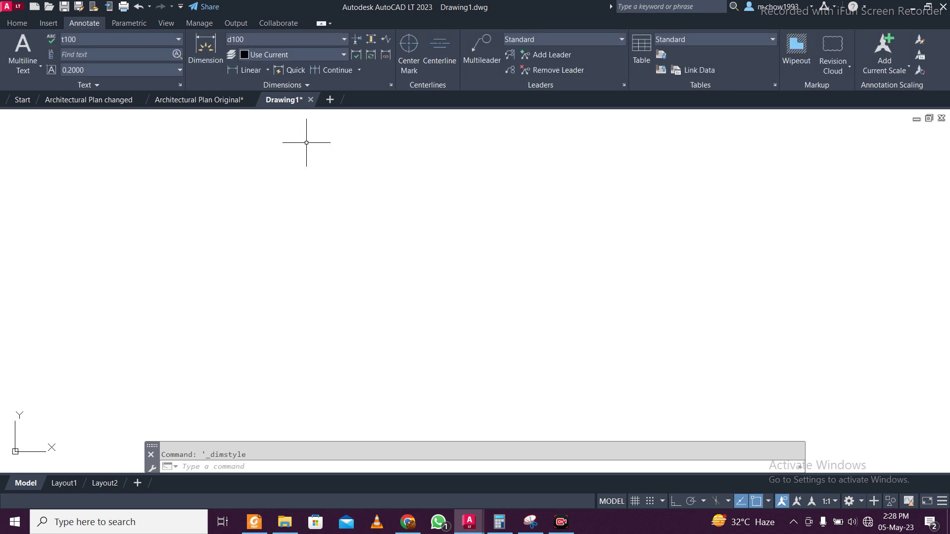
- Save the new drawing as Centerline m in the project folder
key("ctrl+s")
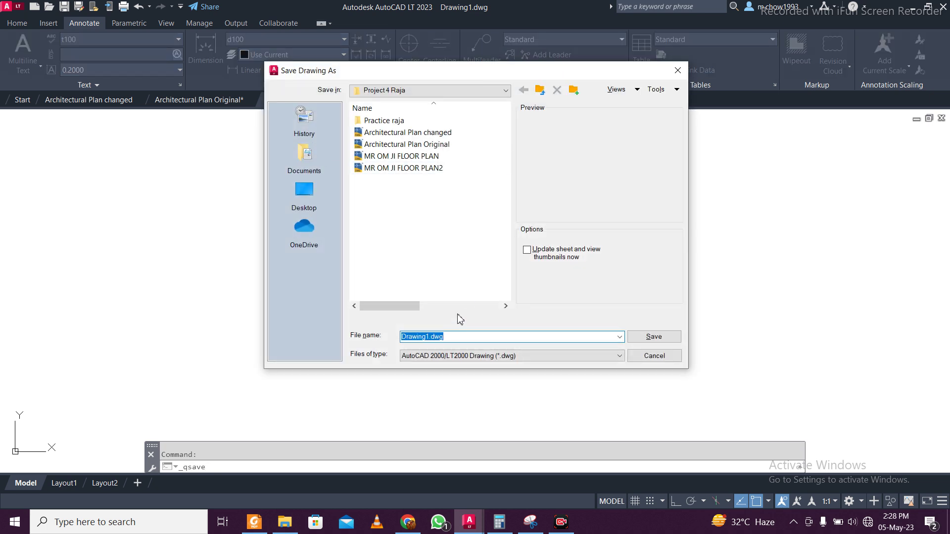
type("Ce")
left_click(653, 337)
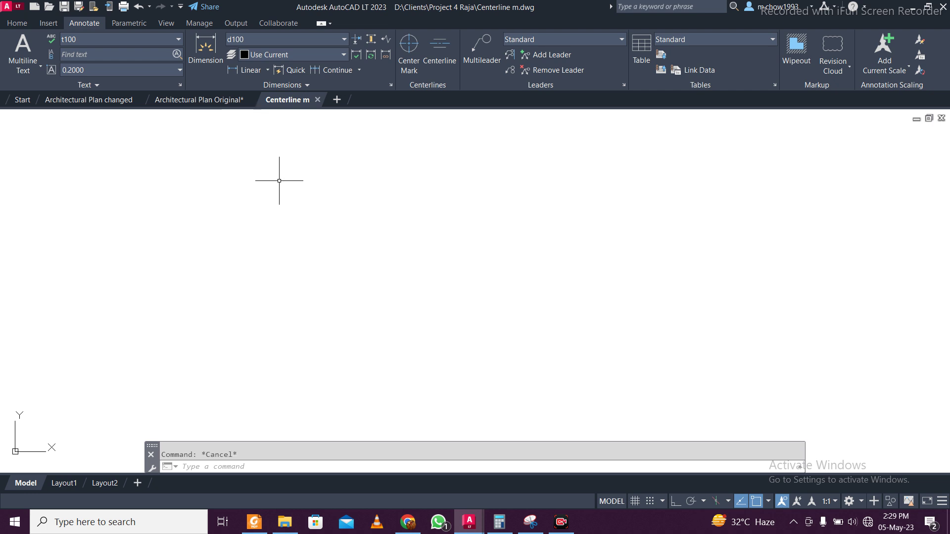
- Draw a horizontal reference line 0.229 m long with ortho mode on
key("l")
key("Return")
left_click(260, 211)
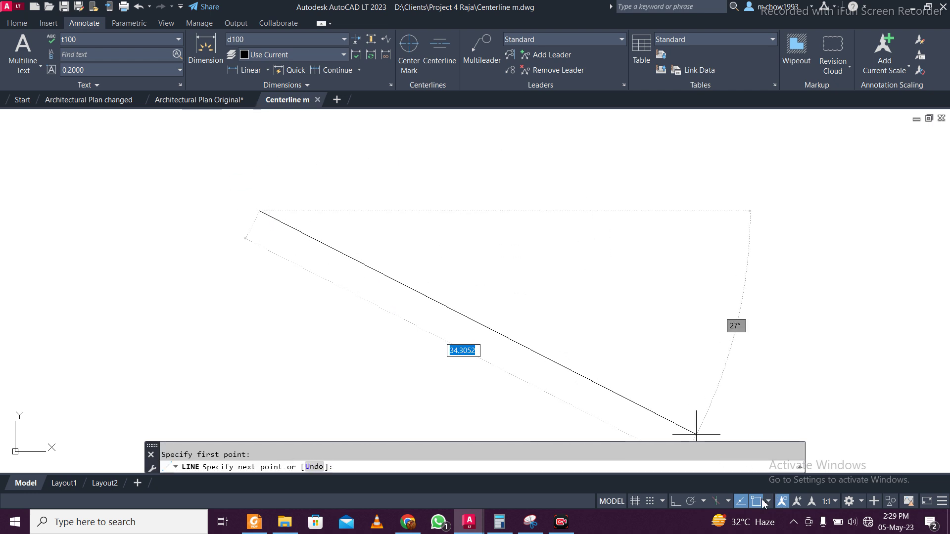
left_click(677, 502)
type("0.229")
key("Return")
key("Escape")
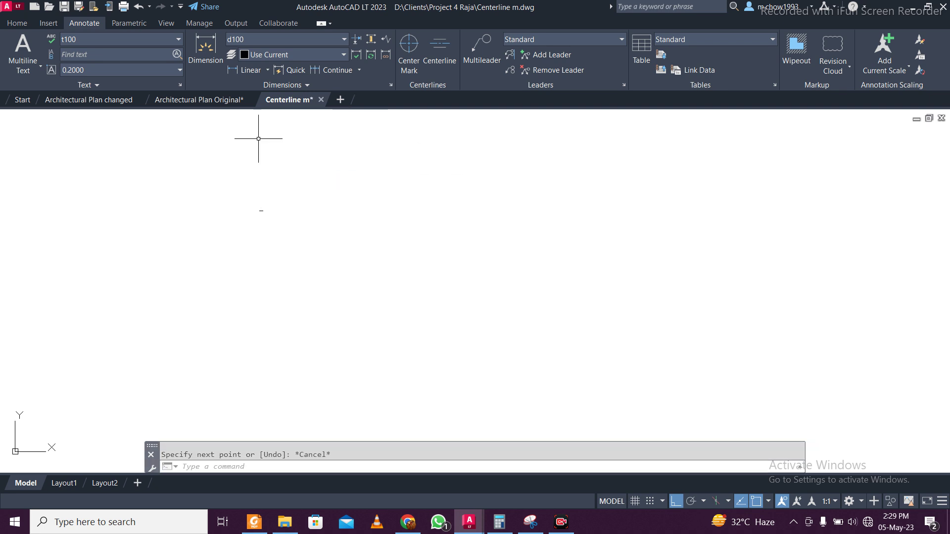
- Check the short reference line's length with a linear dimension between its endpoints, without placing the dimension
left_click(21, 24)
left_click(362, 39)
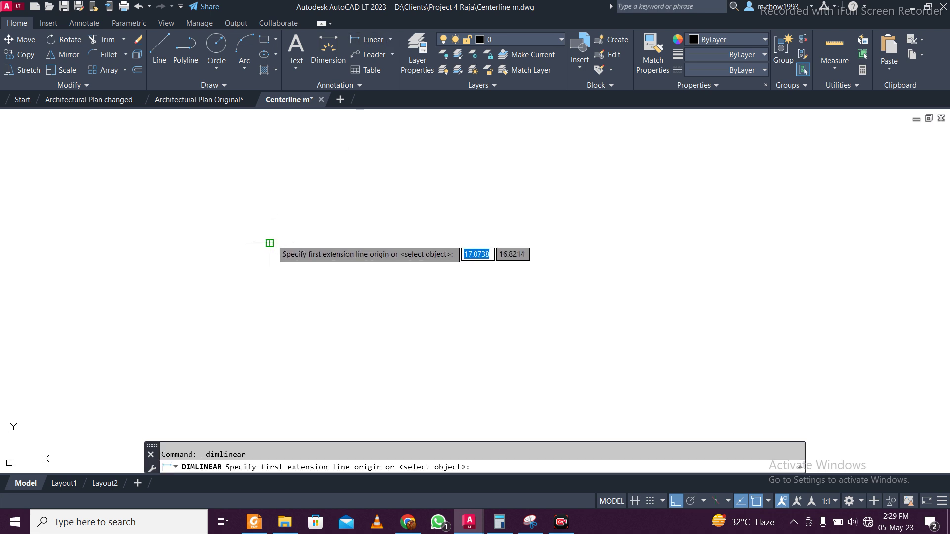
left_click(270, 243)
left_click(292, 243)
key("Escape")
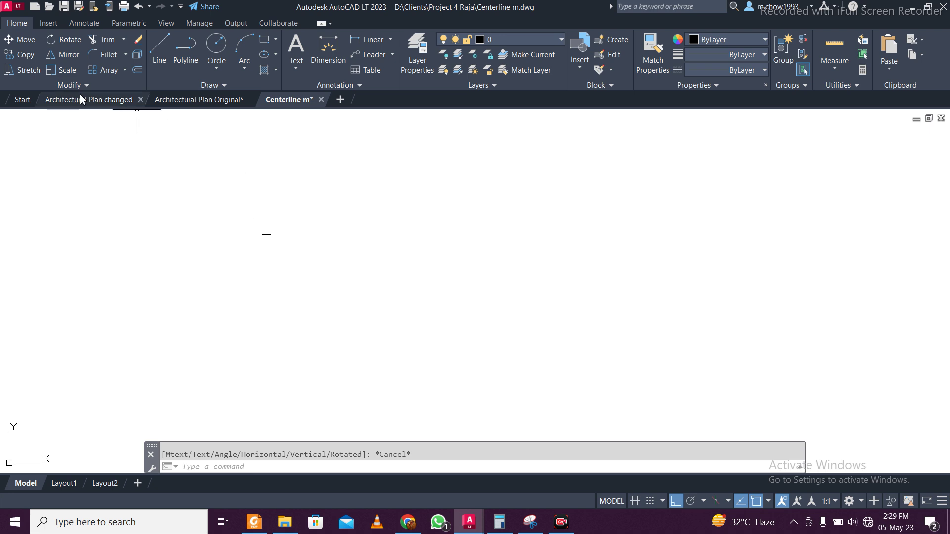
- Copy the four floor plans with their grid lines from Architectural Plan changed and paste them into Centerline m beside the short reference line
left_click(106, 101)
scroll(303, 206, "down", 3)
left_click(146, 227)
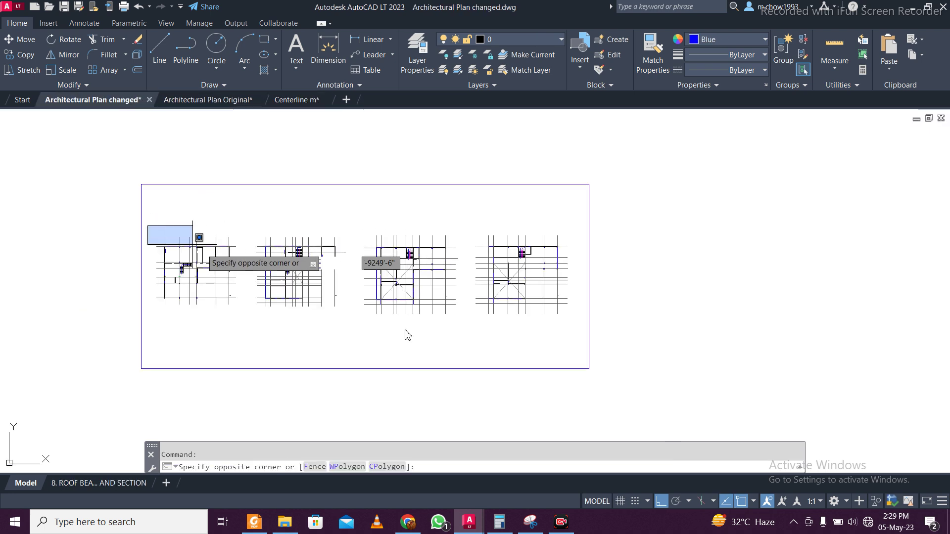
left_click(582, 348)
key("ctrl+c")
left_click(293, 99)
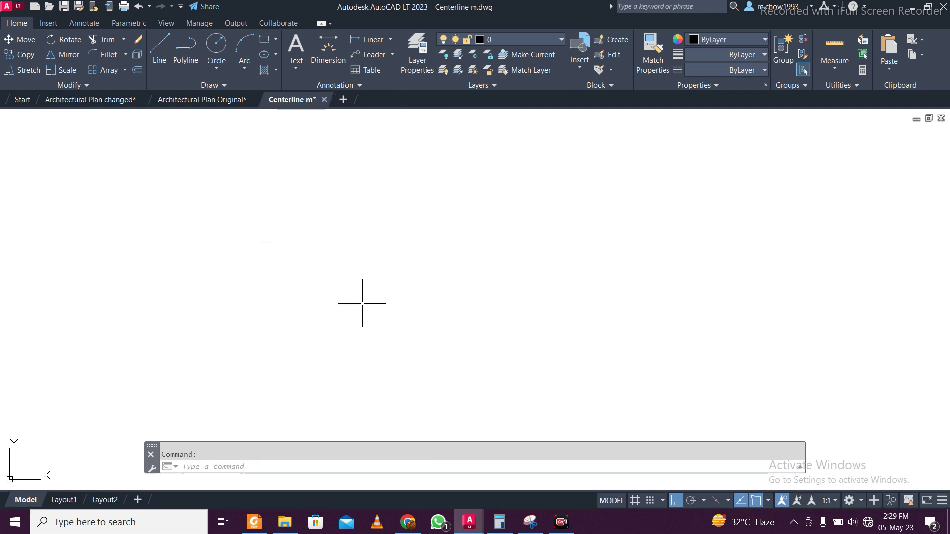
key("ctrl+v")
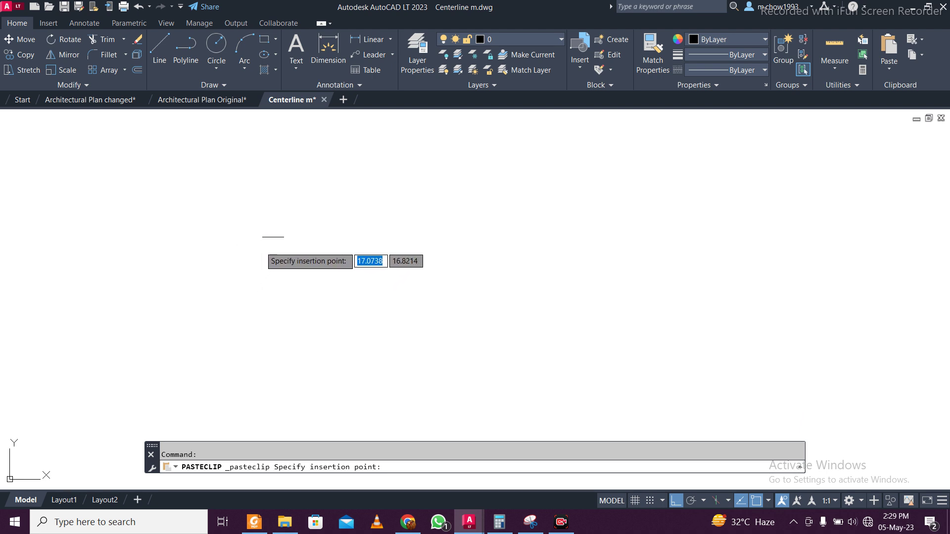
left_click(291, 278)
- Look for the pasted floor plans around the reference line, selecting everything in the drawing to locate them
left_click(223, 255)
left_click(422, 357)
left_click(199, 264)
left_click(490, 374)
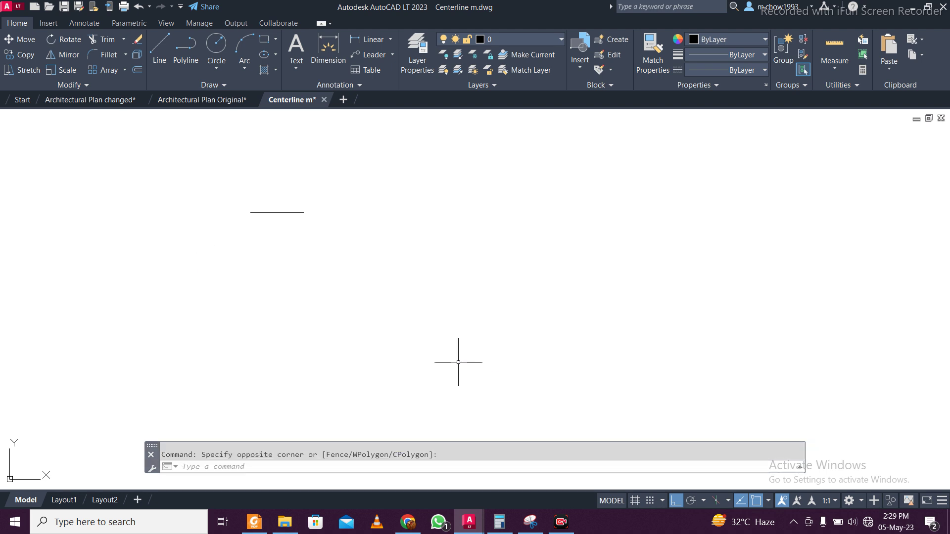
key("ctrl+a")
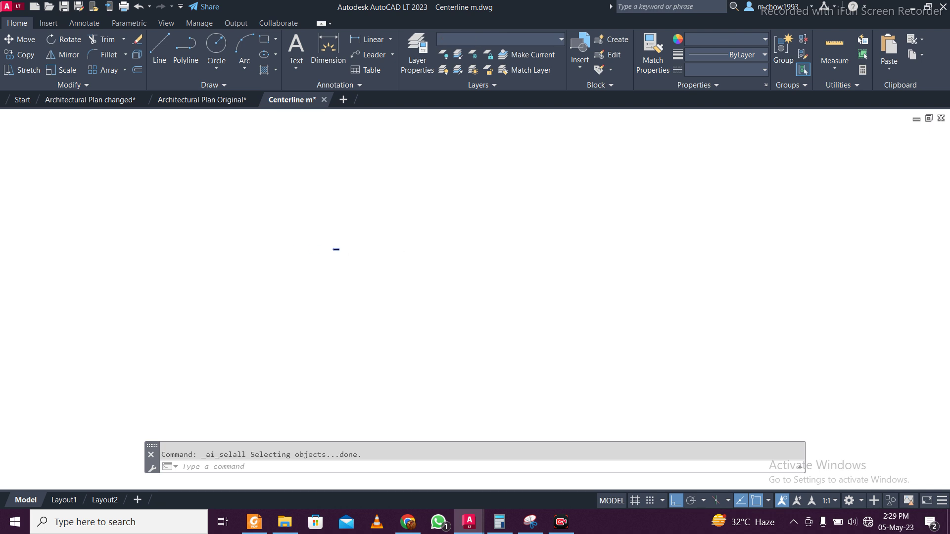
scroll(125, 248, "up", 8)
scroll(208, 239, "down", 4)
scroll(208, 239, "up", 2)
scroll(209, 242, "down", 10)
key("Escape")
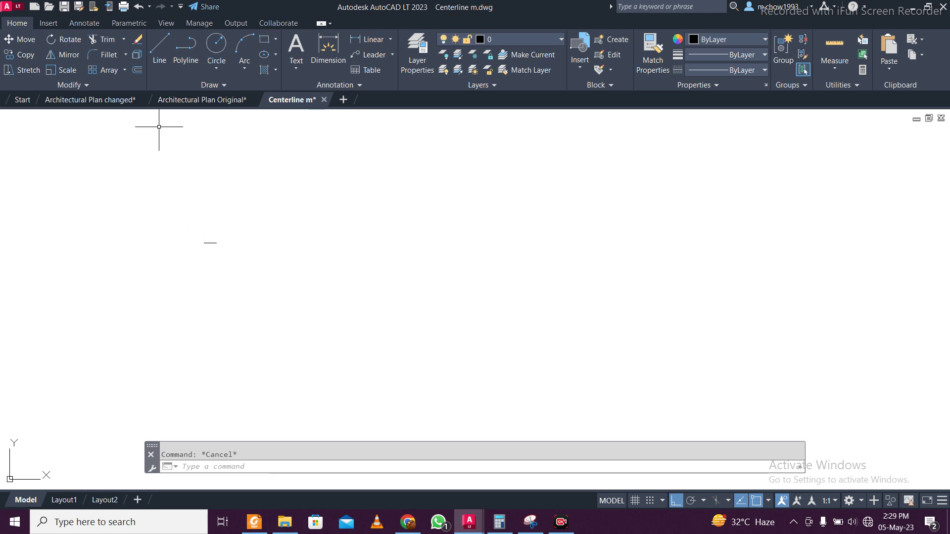
scroll(380, 266, "down", 8)
- Copy the four floor plans together with their blue surrounding frame from Architectural Plan changed and paste them into Centerline m
key("ctrl+Tab")
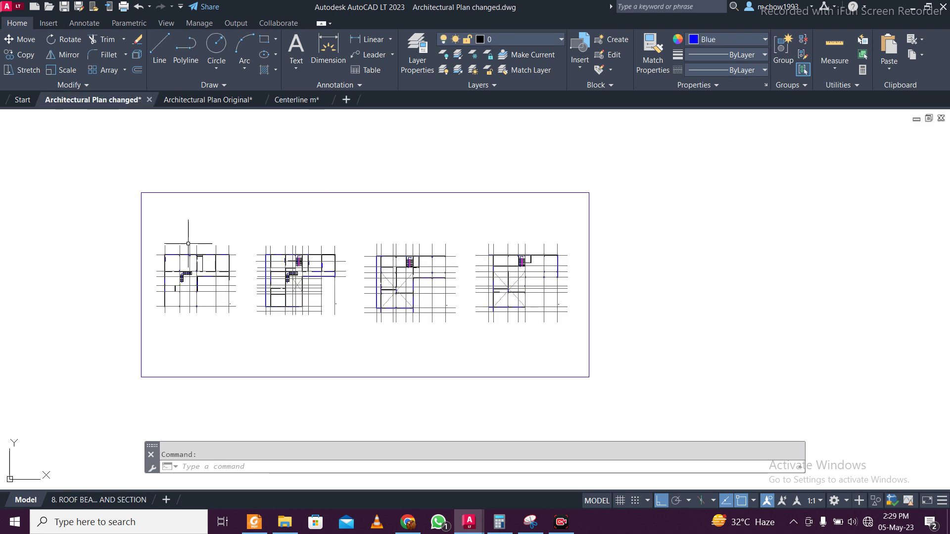
left_click(153, 235)
left_click(588, 344)
left_click(574, 355)
left_click(146, 211)
left_click(105, 166)
left_click(666, 412)
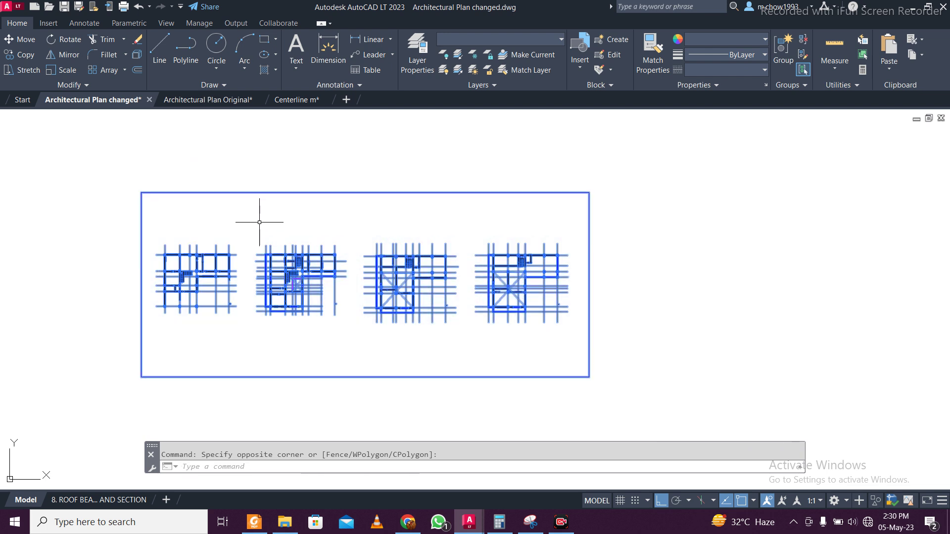
key("ctrl+c")
left_click(297, 102)
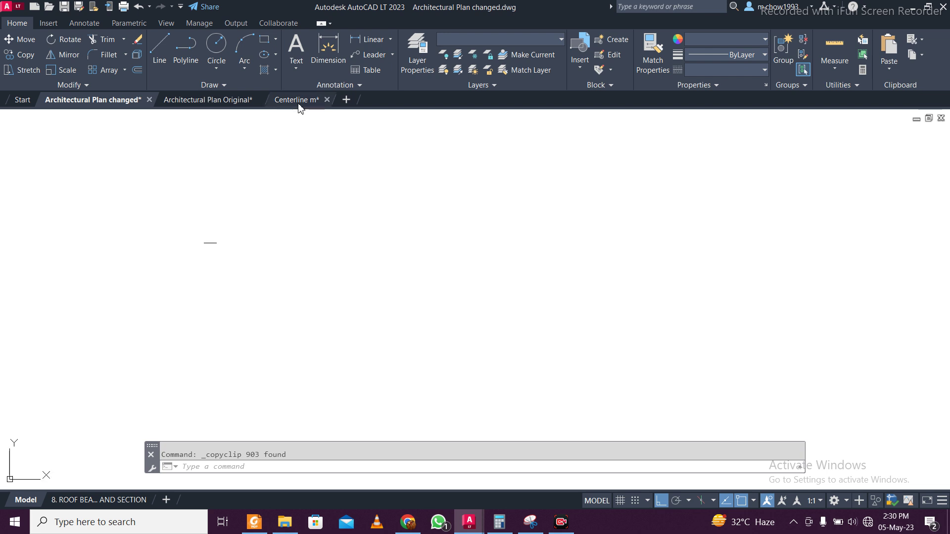
key("ctrl+v")
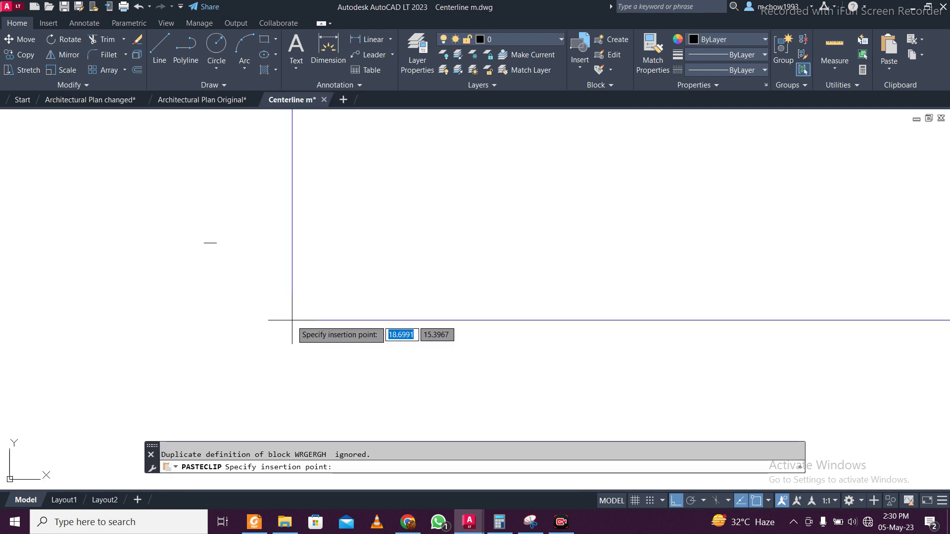
scroll(341, 312, "down", 5)
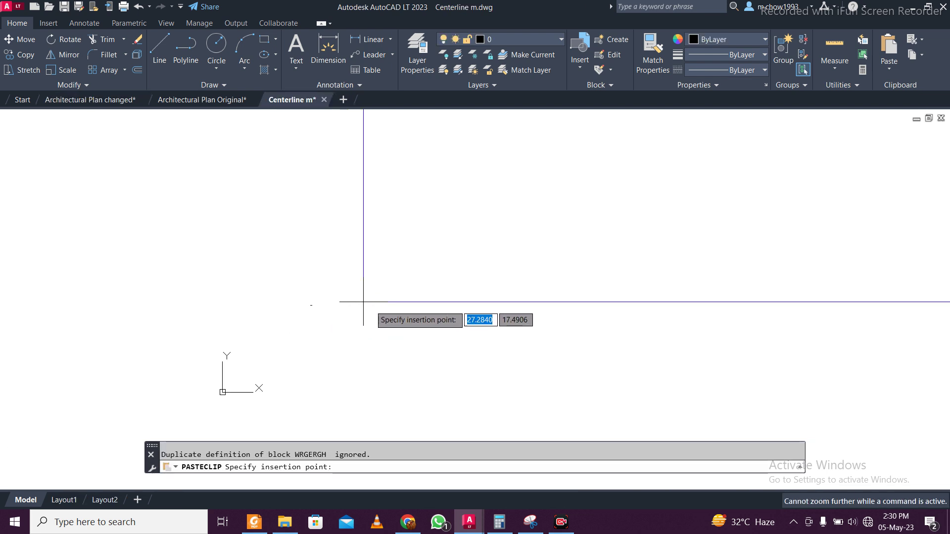
scroll(371, 314, "down", 1)
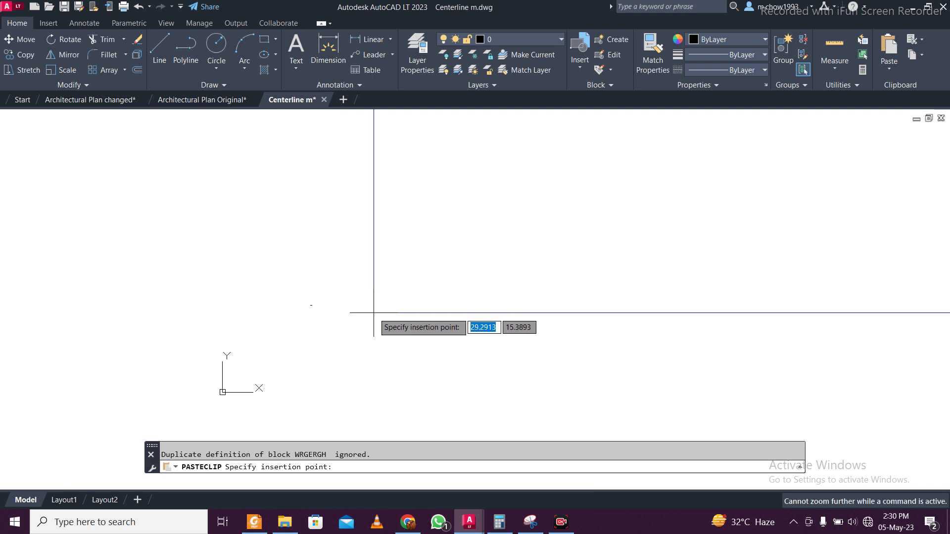
left_click(358, 321)
- Erase the short reference line beside the pasted frame's corner
scroll(313, 313, "down", 2)
scroll(317, 309, "up", 4)
left_click(265, 292)
left_click(325, 336)
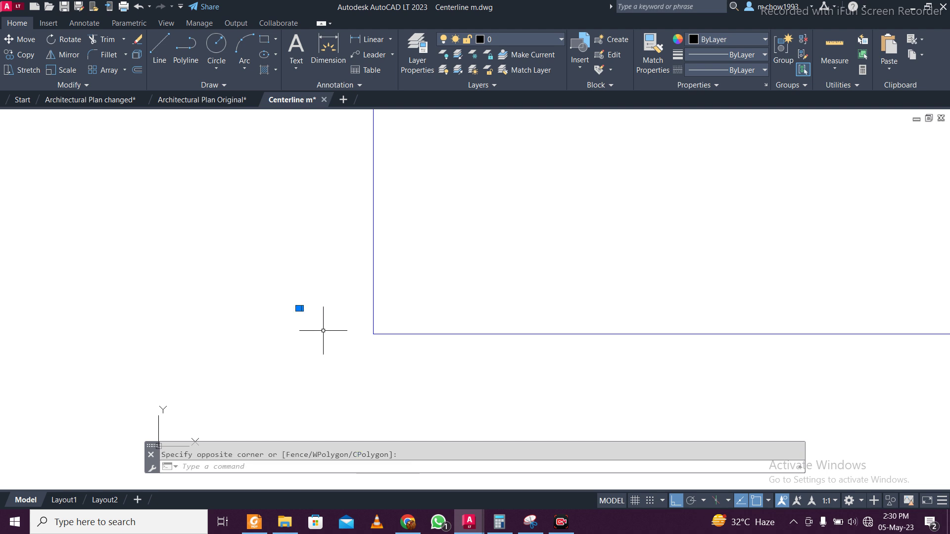
left_click(322, 330)
key("Delete")
scroll(321, 329, "down", 5)
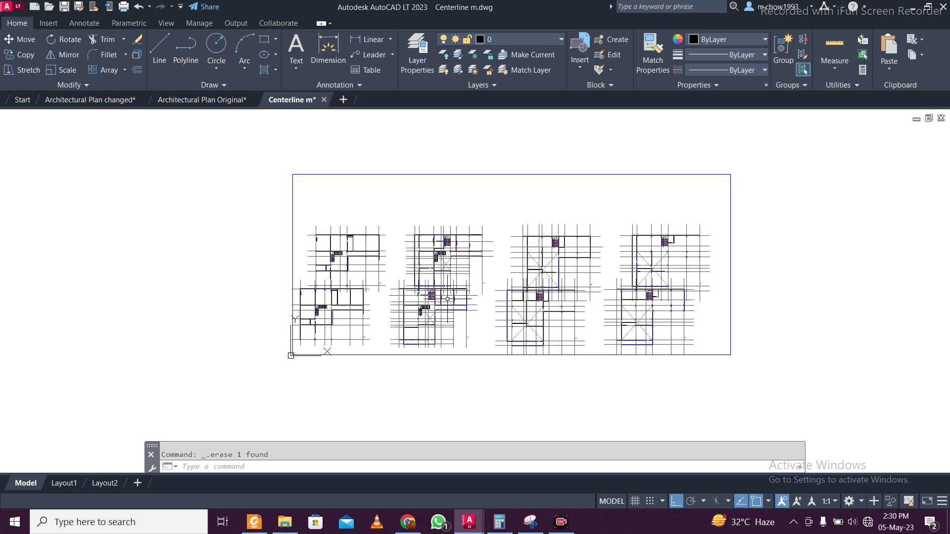
- Undo the erasure of the reference line and the paste of the framed floor plans
key("ctrl+z")
key("ctrl+z")
key("ctrl+z")
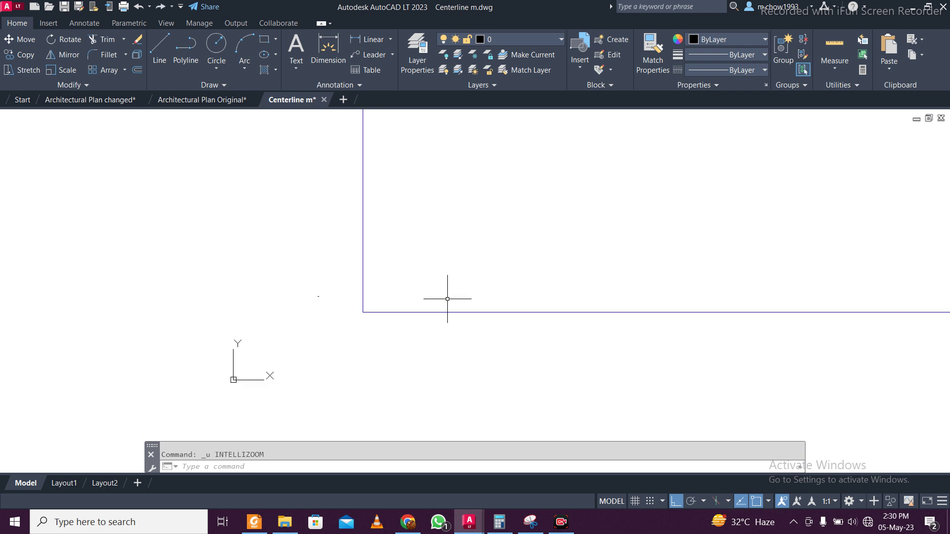
scroll(448, 299, "down", 5)
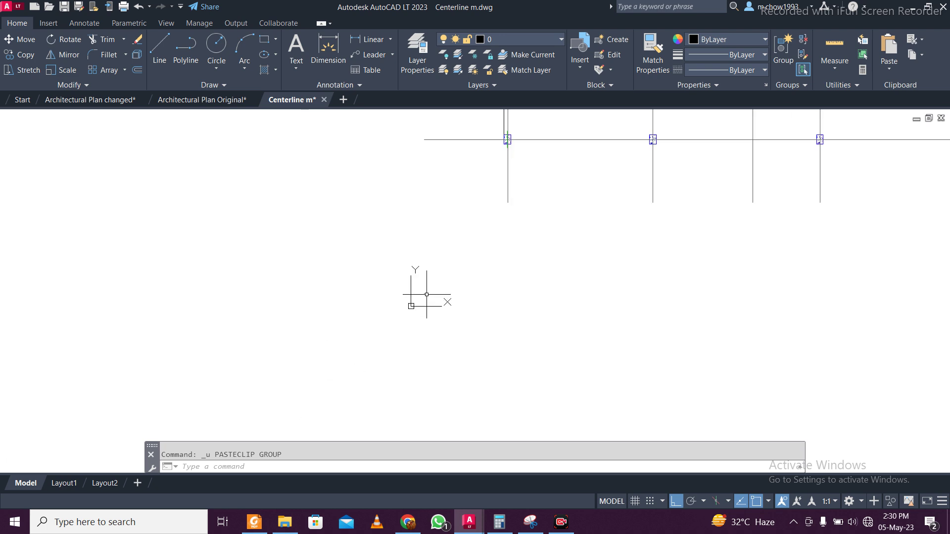
- Move the short reference line straight up towards the first floor plan's lowest horizontal grid line
mouse_move(487, 292)
middle_mouse_down()
mouse_move(393, 333)
mouse_move(391, 320)
middle_mouse_up()
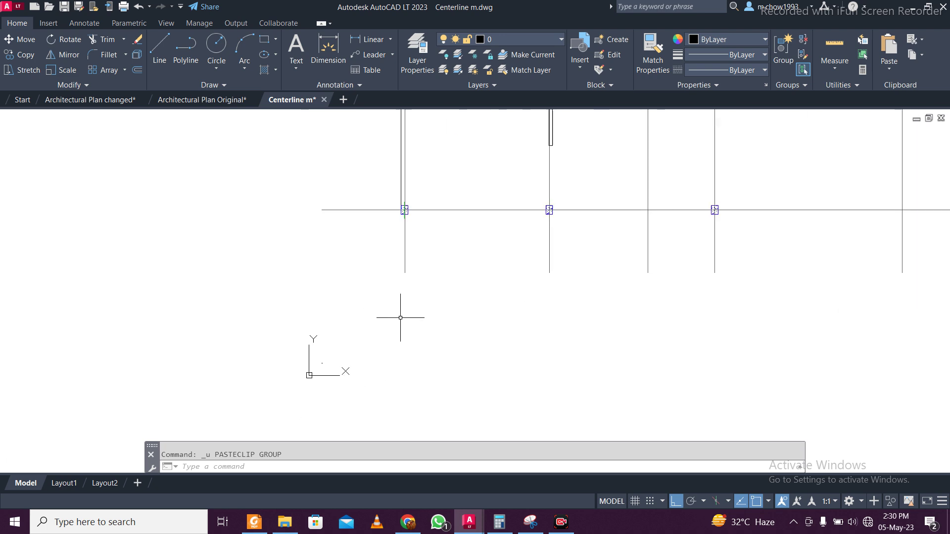
left_click(275, 325)
left_click(375, 402)
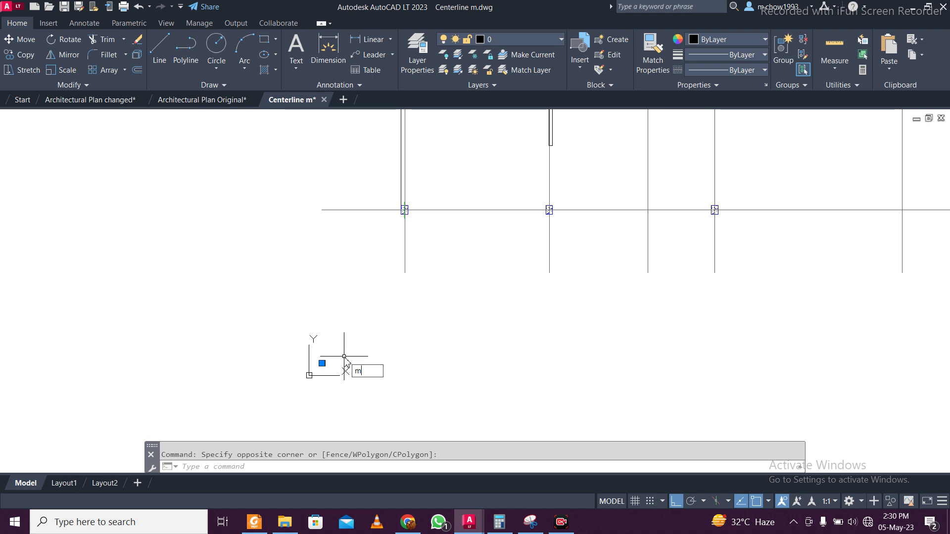
key("Return")
left_click(355, 333)
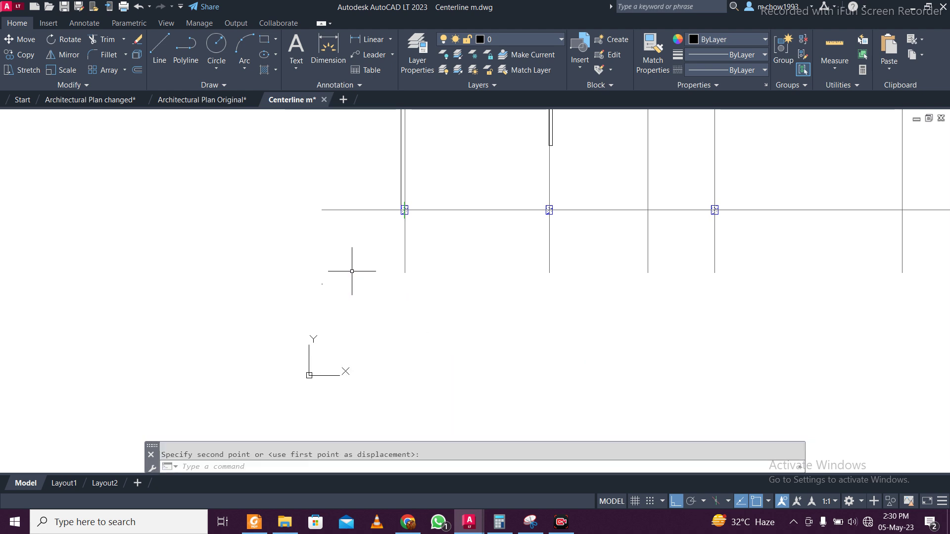
- Move the short reference line straight down into the empty area below the first floor plan
left_click(308, 276)
left_click(309, 276)
left_click(359, 344)
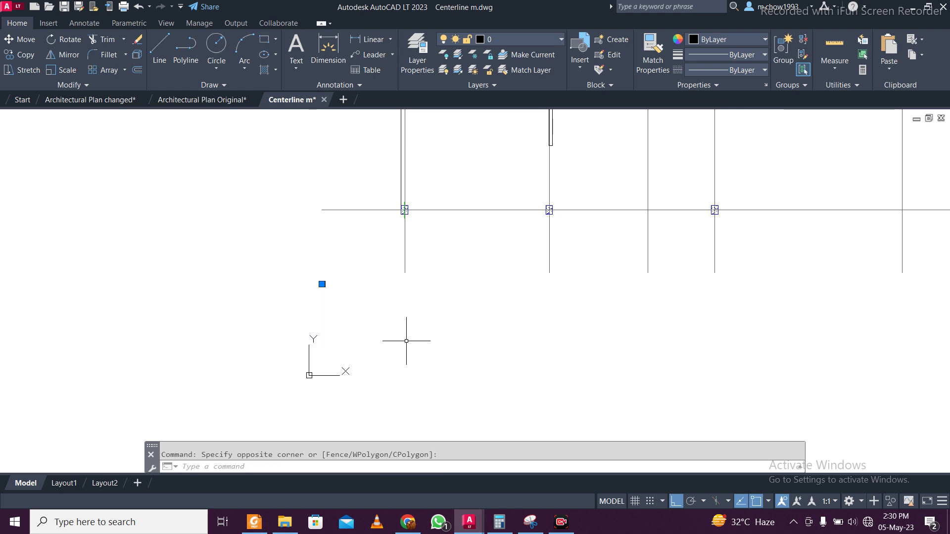
type("m")
key("Return")
left_click(418, 355)
scroll(414, 347, "down", 2)
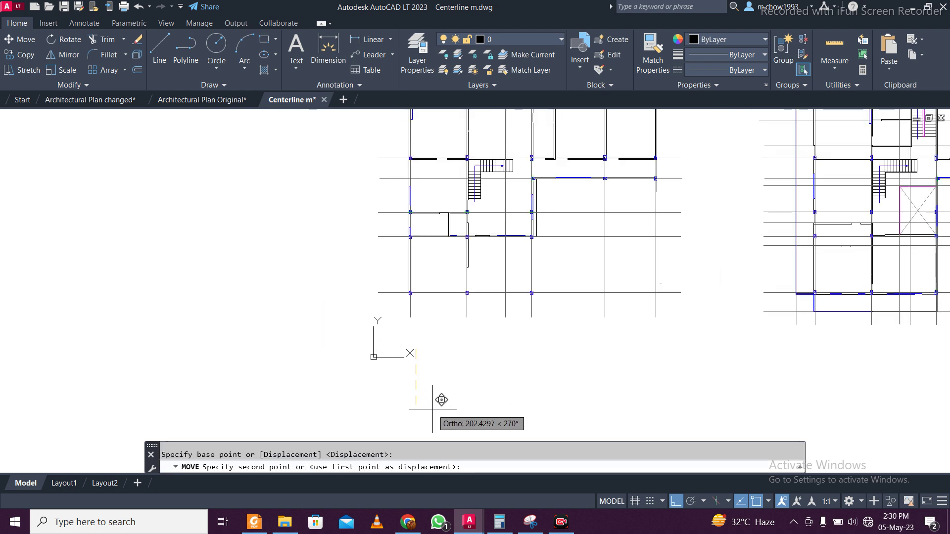
left_click(432, 424)
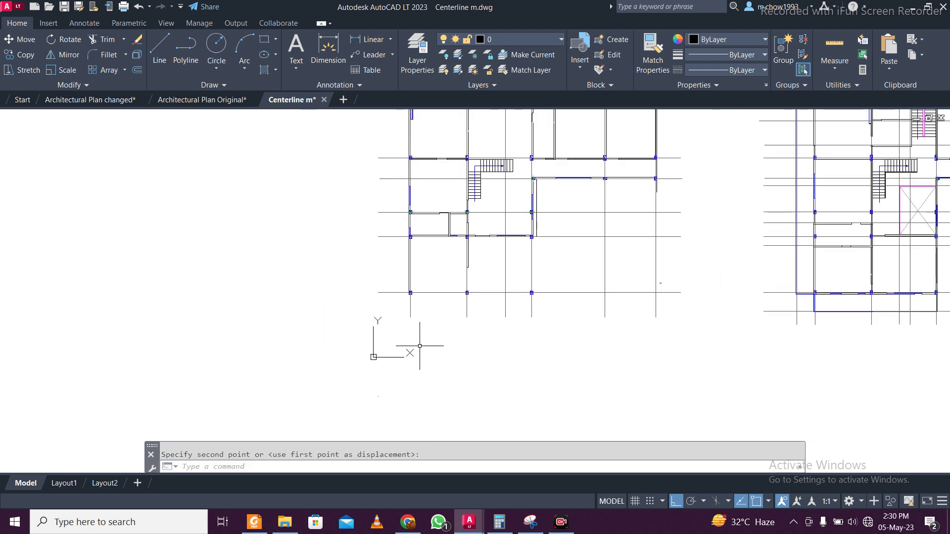
left_click(340, 377)
left_click(438, 422)
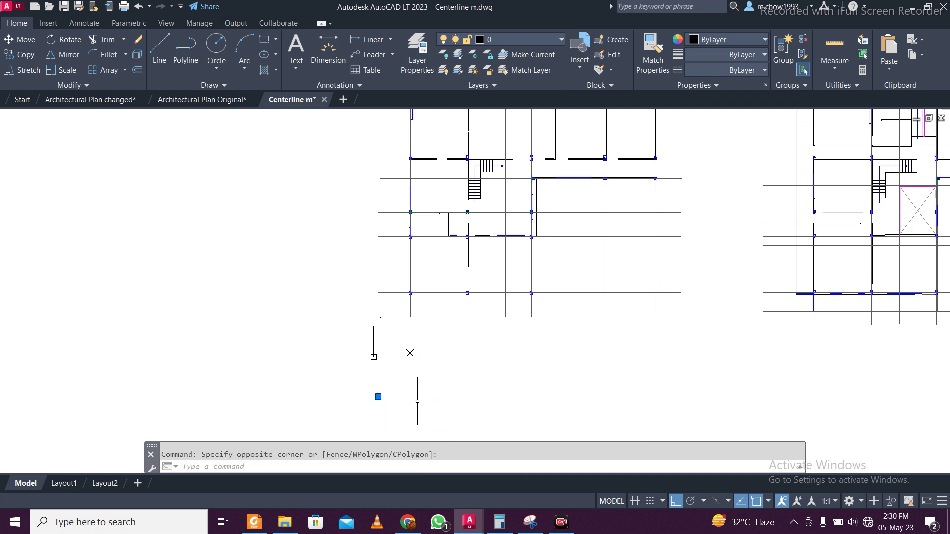
key("Escape")
scroll(353, 347, "down", 3)
scroll(360, 212, "down", 2)
left_click(357, 212)
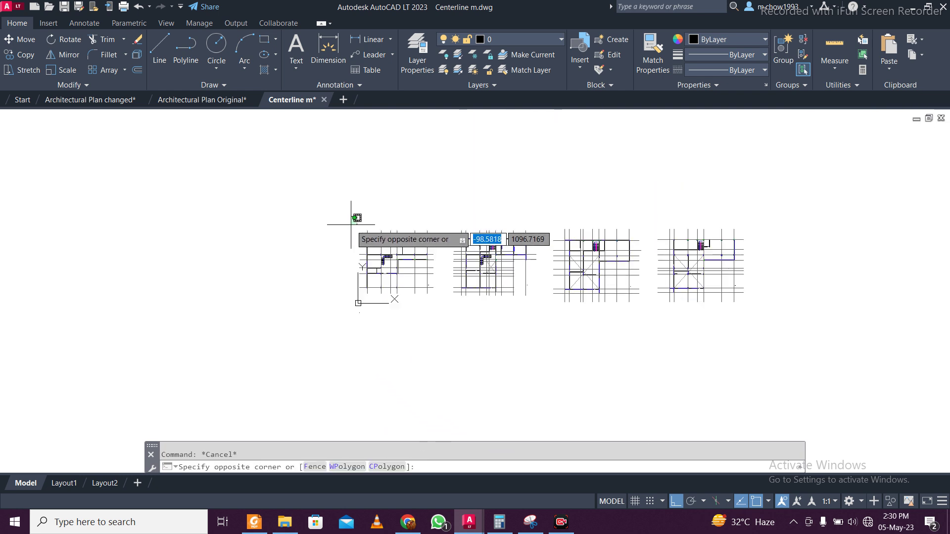
key("Escape")
left_click(263, 200)
left_click(827, 393)
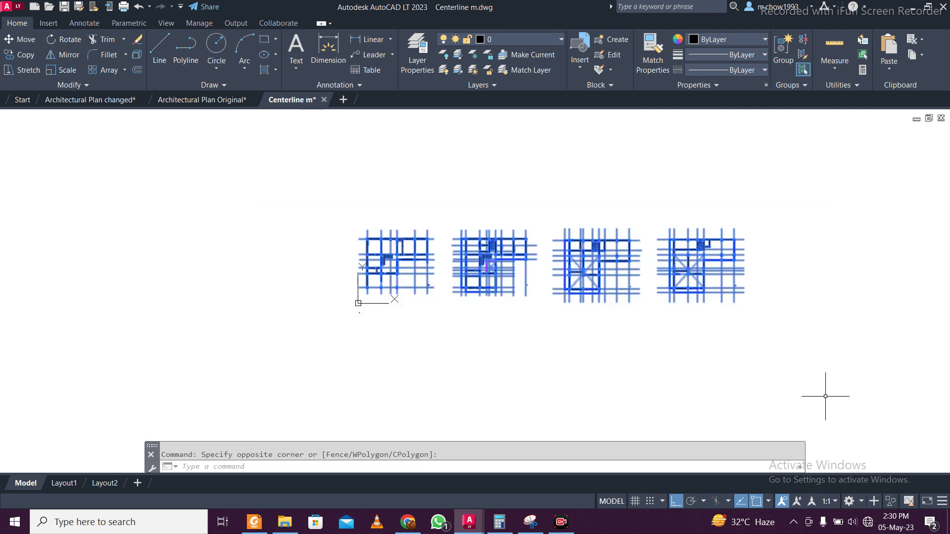
scroll(356, 296, "up", 6)
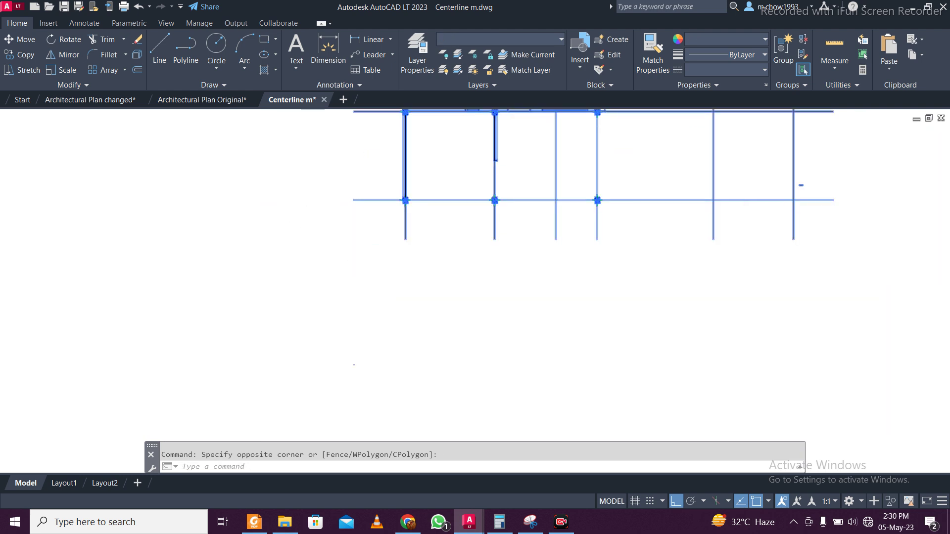
left_click(318, 314)
left_click(462, 375)
left_click(281, 350)
left_click(406, 422)
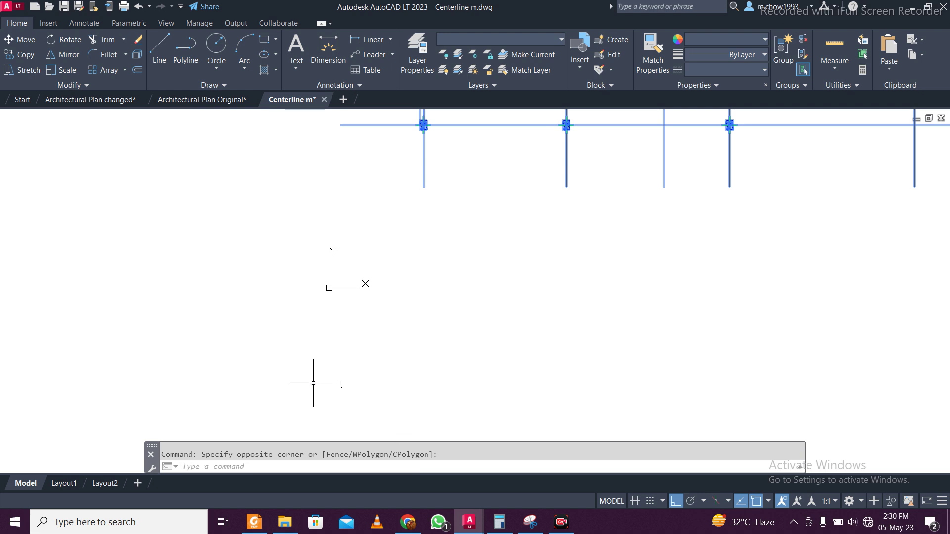
type("al")
key("Return")
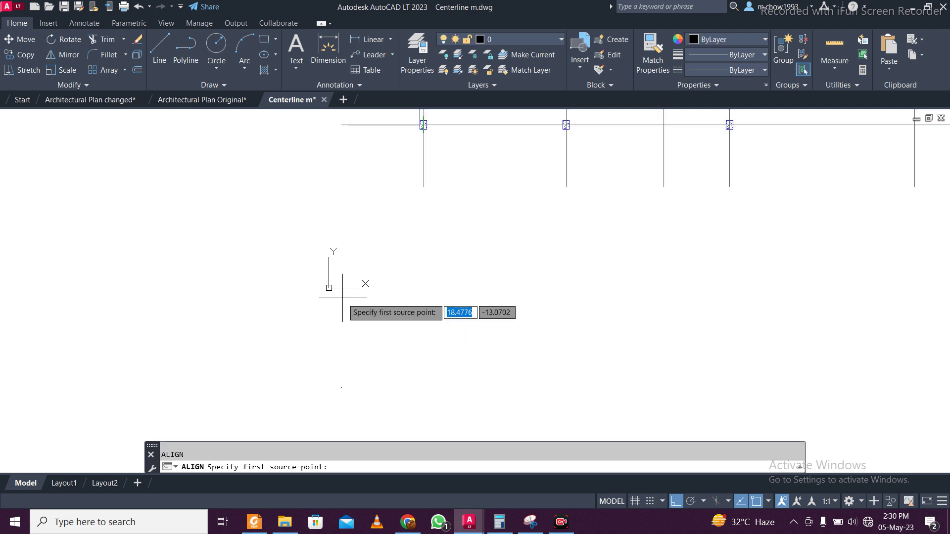
scroll(344, 413, "up", 2)
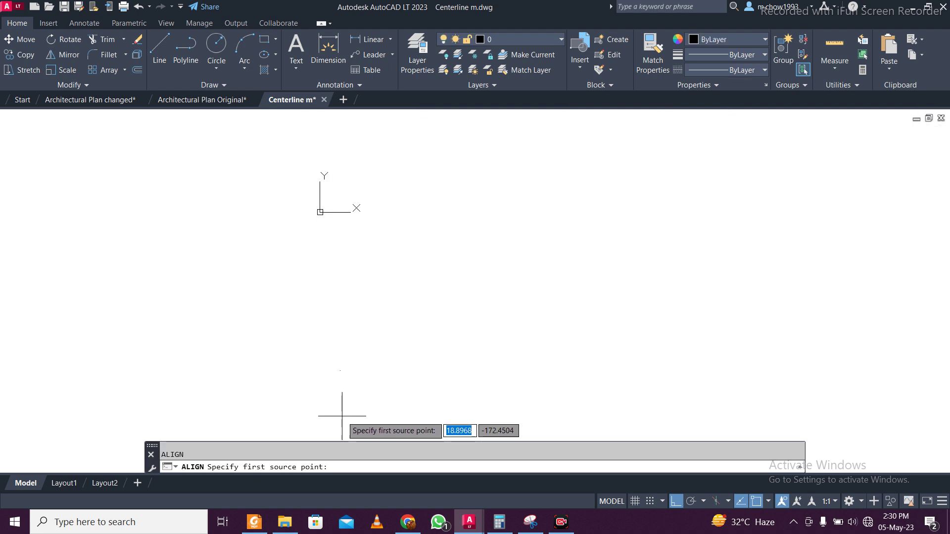
scroll(267, 212, "up", 5)
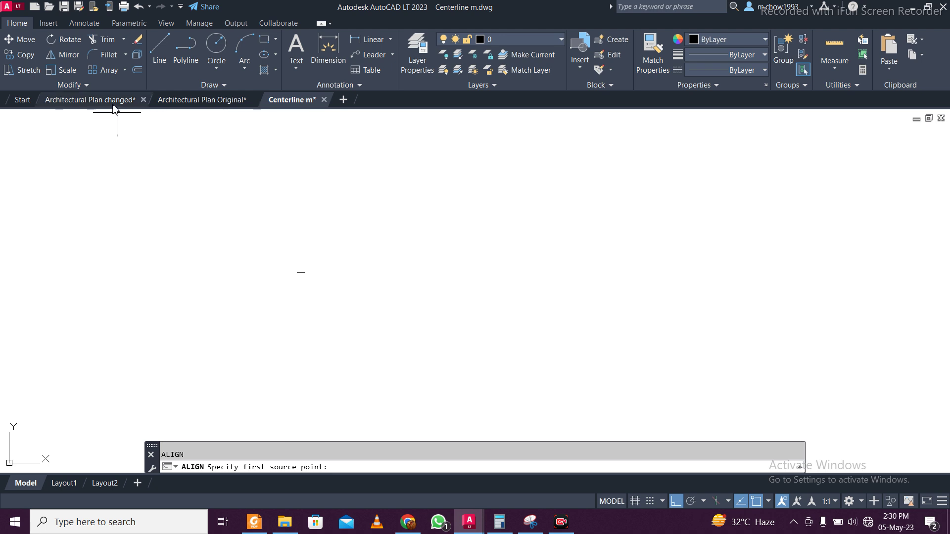
- In Architectural Plan changed, check the lower-left column's width with a linear dimension without placing it, and return to Centerline m
left_click(94, 99)
scroll(107, 293, "up", 5)
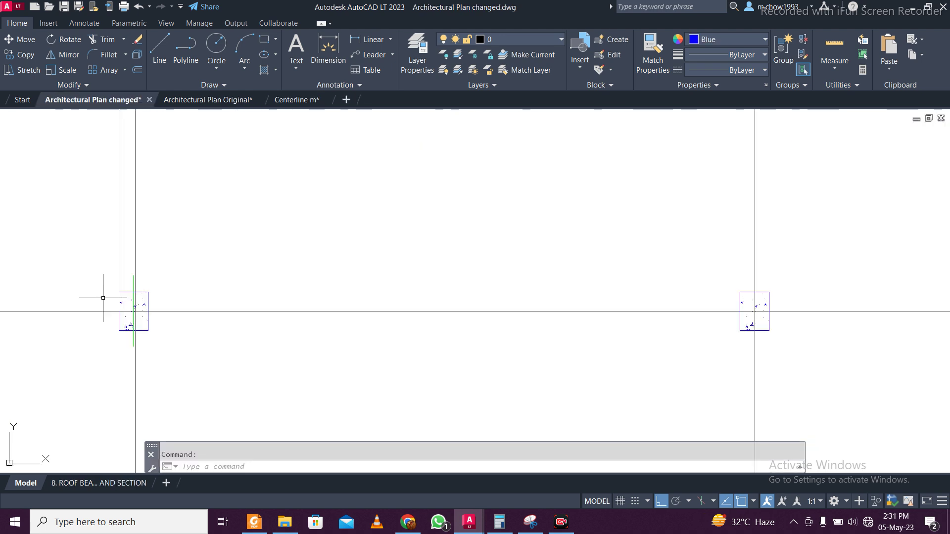
left_click(371, 39)
scroll(134, 346, "up", 6)
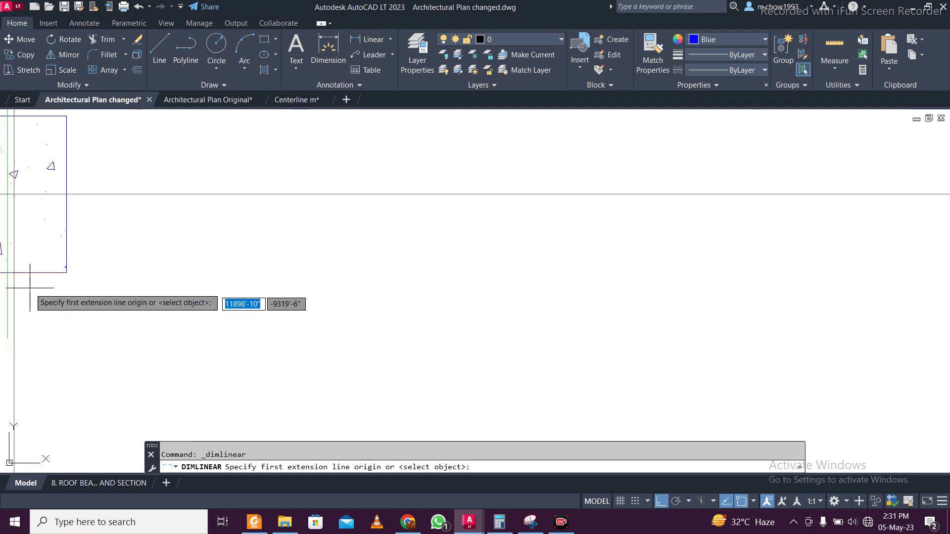
left_click(75, 277)
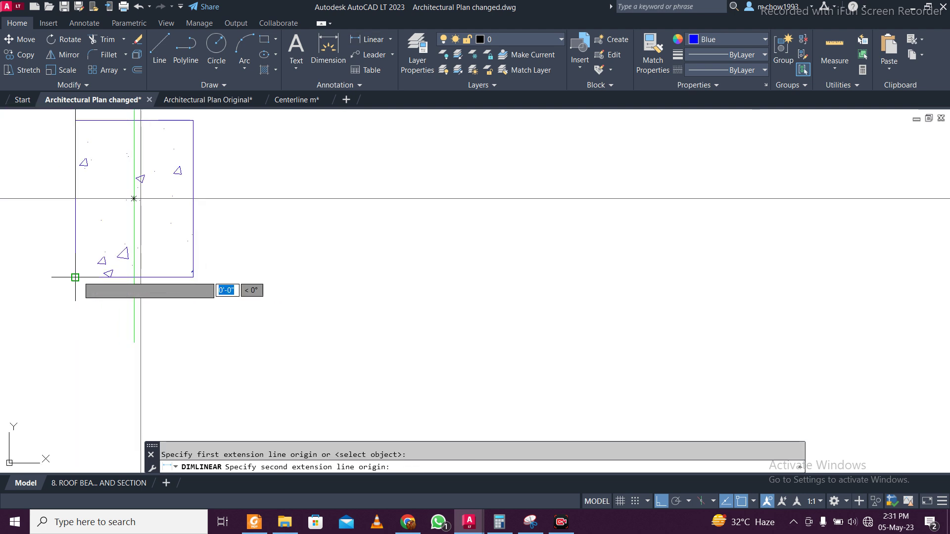
left_click(193, 277)
key("Escape")
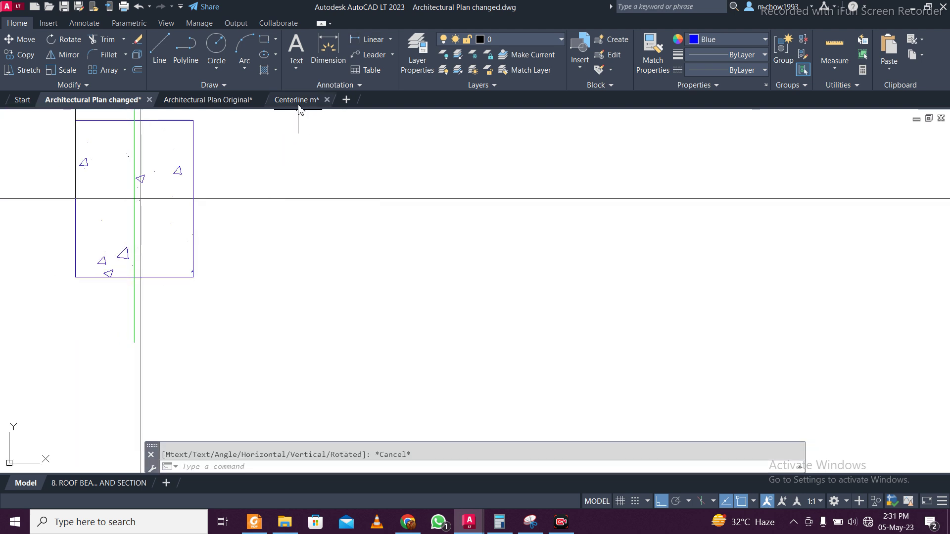
left_click(296, 101)
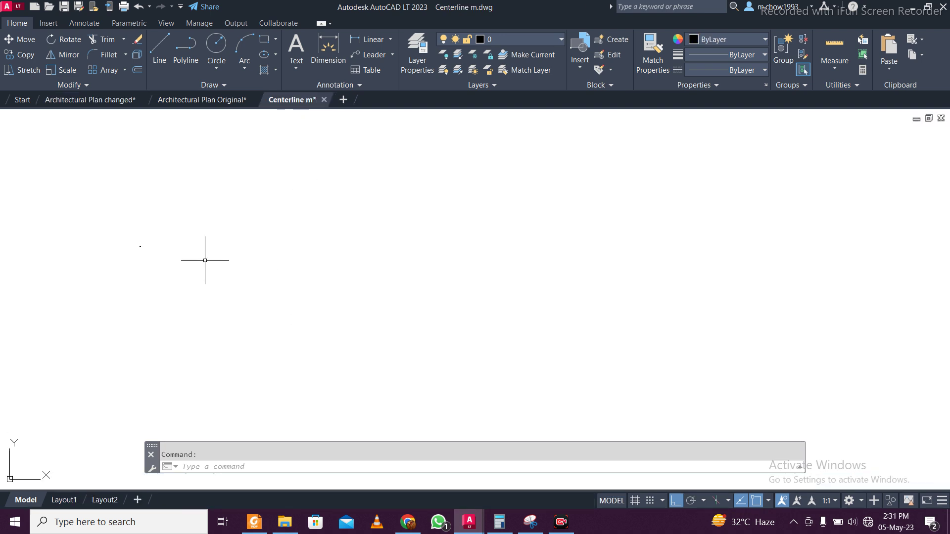
scroll(192, 261, "down", 5)
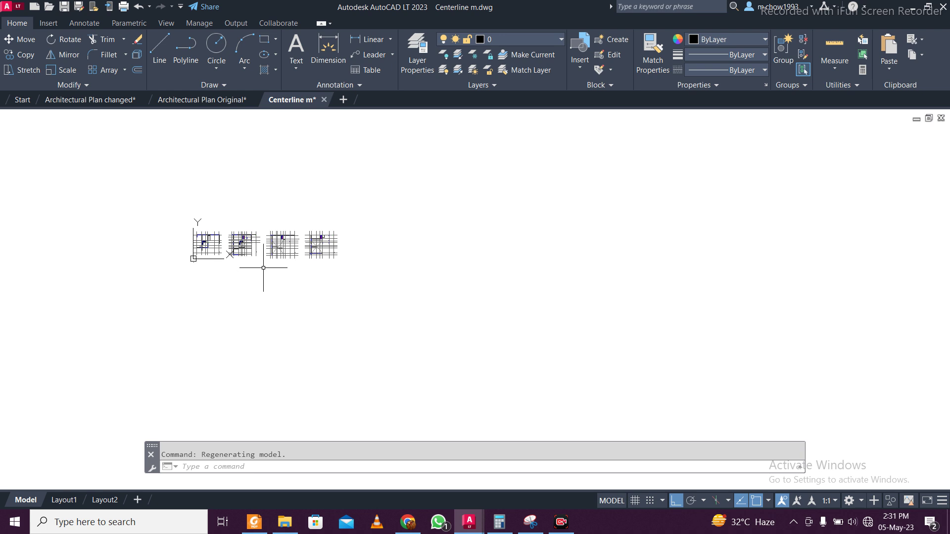
key("ctrl+a")
scroll(200, 247, "up", 6)
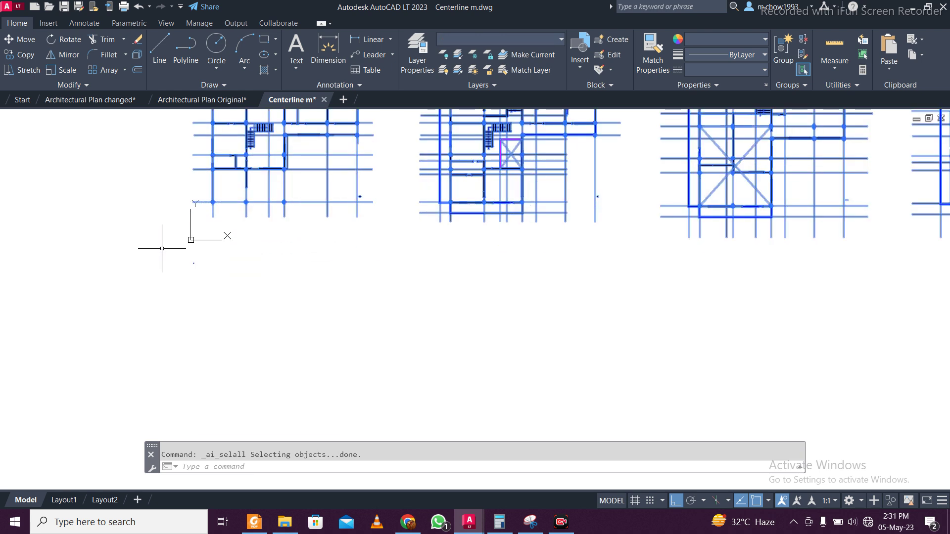
left_click(164, 248)
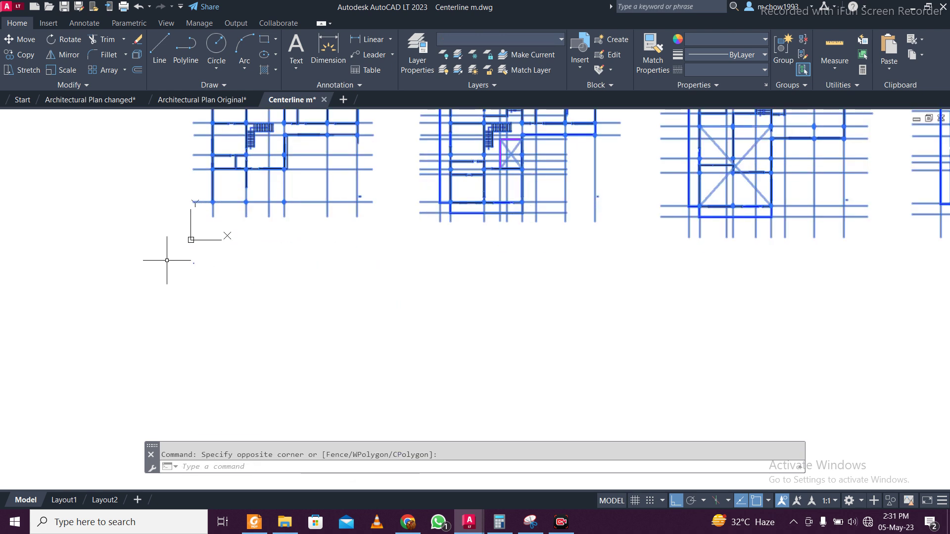
scroll(171, 259, "up", 6)
left_click(381, 316)
scroll(187, 307, "down", 6)
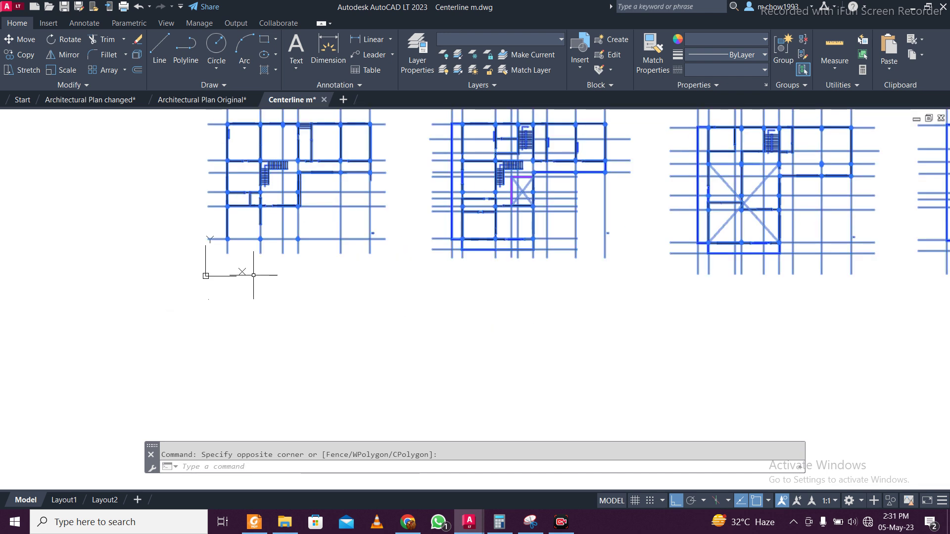
type("A")
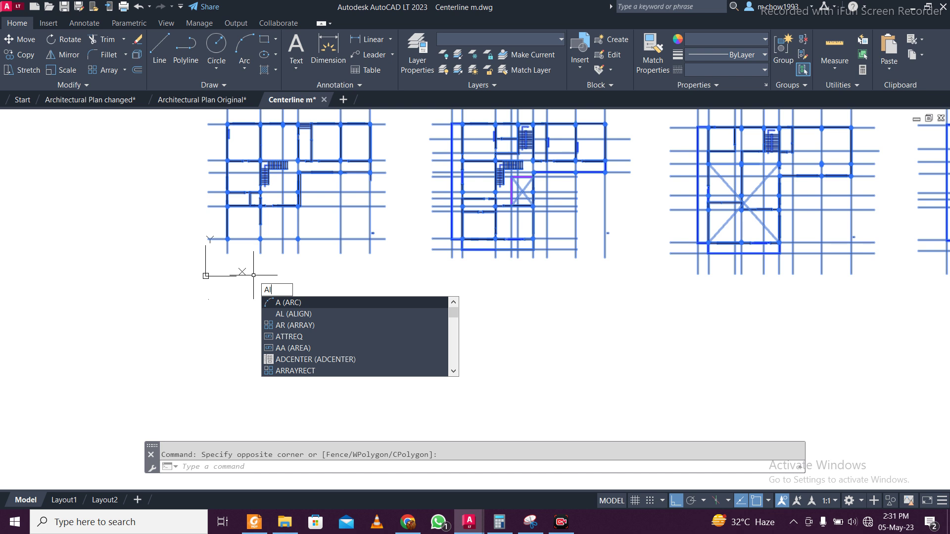
type("l")
key("Return")
scroll(218, 296, "up", 5)
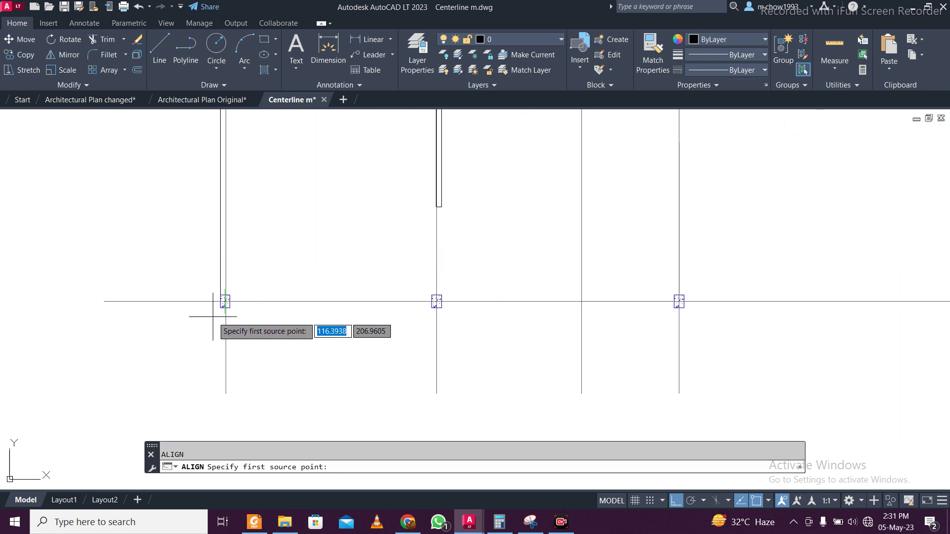
left_click(226, 301)
scroll(239, 267, "down", 4)
middle_click_drag(225, 365, 272, 155)
scroll(271, 164, "down", 5)
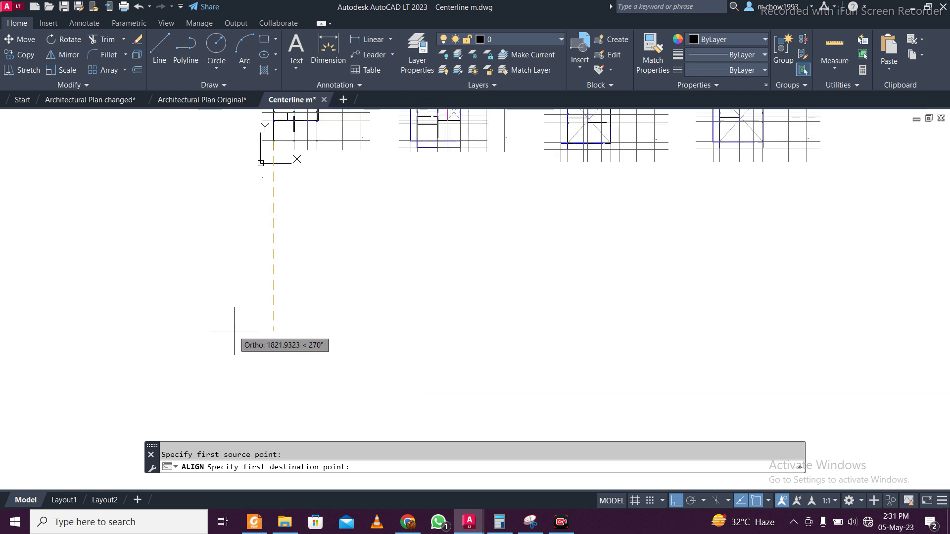
scroll(311, 260, "down", 5)
scroll(302, 292, "up", 3)
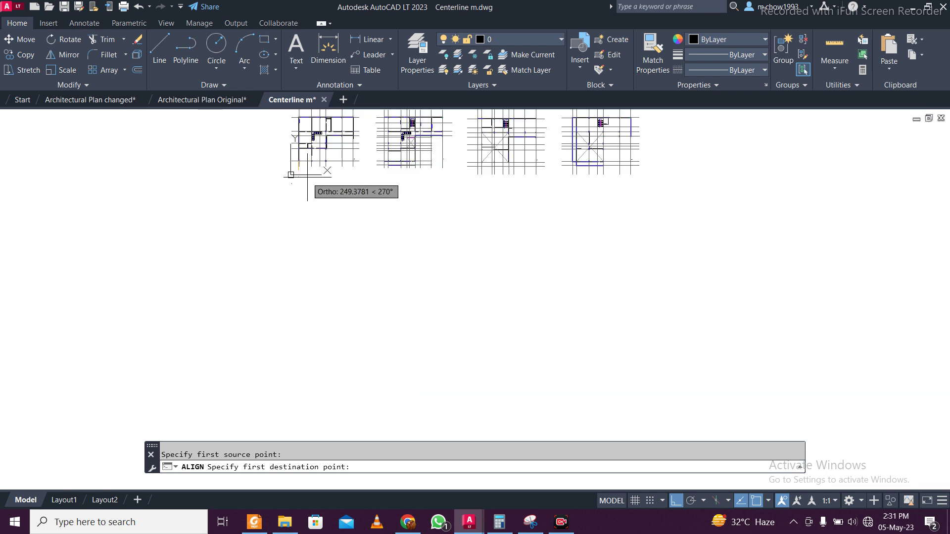
scroll(307, 189, "up", 5)
mouse_move(295, 168)
middle_mouse_down()
mouse_move(303, 338)
mouse_move(283, 318)
mouse_move(309, 328)
middle_mouse_up()
scroll(291, 311, "up", 5)
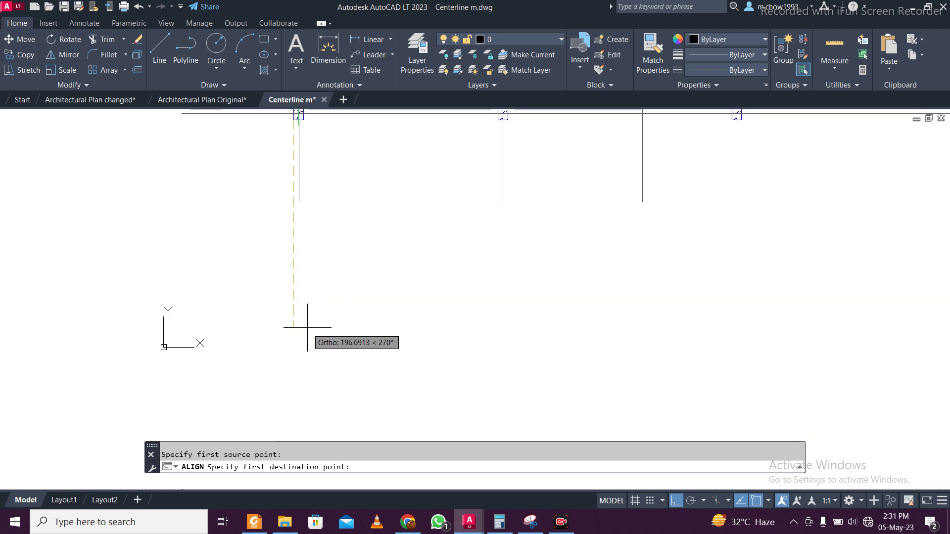
scroll(277, 323, "down", 3)
key("Escape")
- Move the short reference line straight up to just below the first floor plan
left_click(180, 287)
left_click(520, 424)
type("m")
key("Return")
left_click(333, 374)
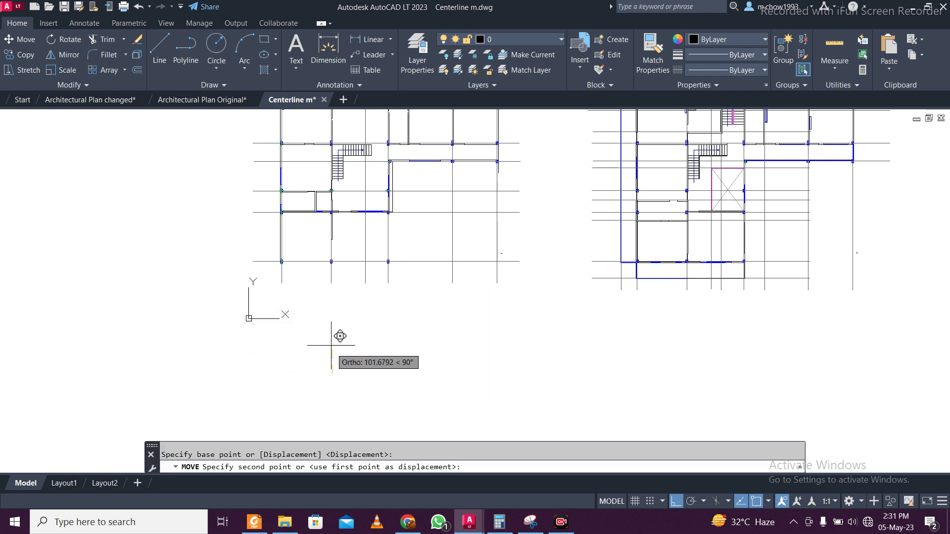
left_click(333, 317)
- Move the reference line horizontally towards the first floor plan's leftmost vertical grid line
scroll(257, 283, "up", 6)
left_click(174, 335)
left_click(333, 419)
scroll(165, 322, "down", 5)
left_click(164, 318)
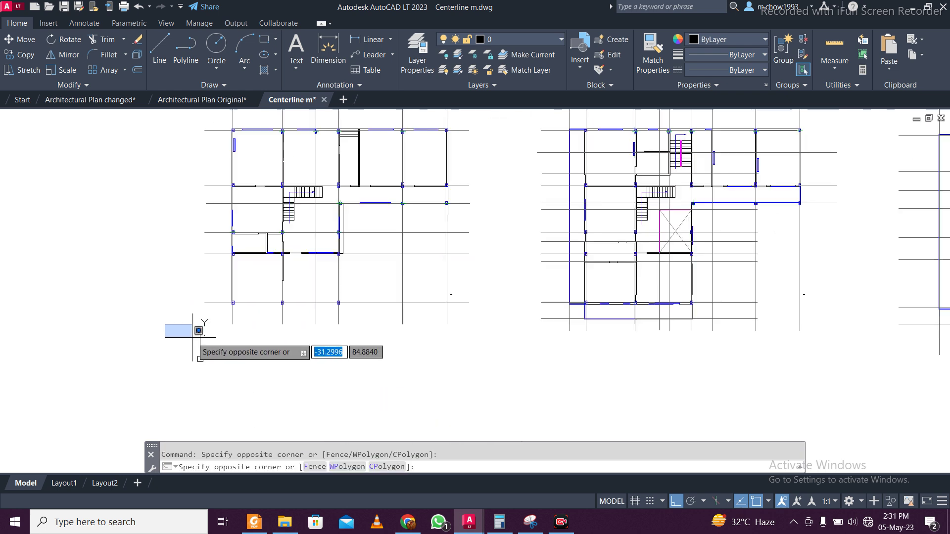
left_click(360, 424)
scroll(212, 342, "up", 5)
type("m")
key("space")
left_click(262, 336)
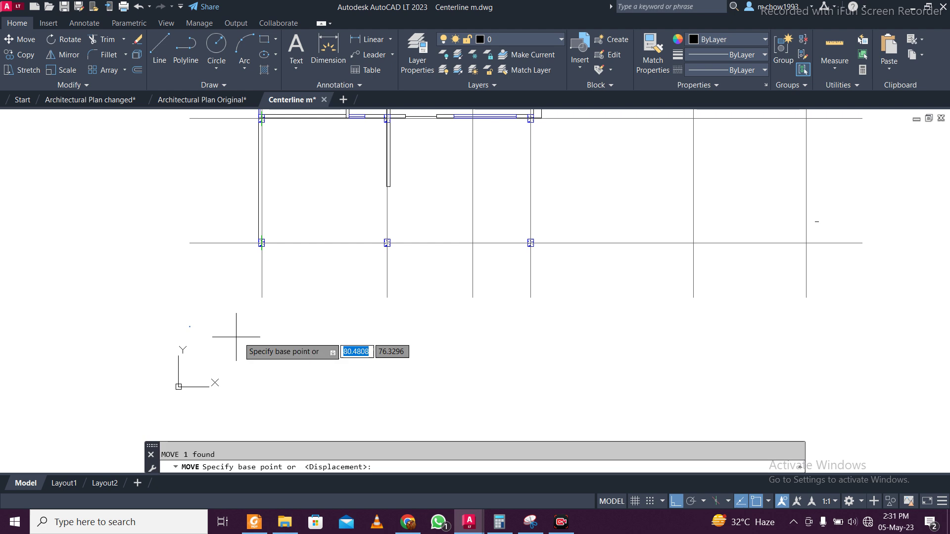
left_click(310, 340)
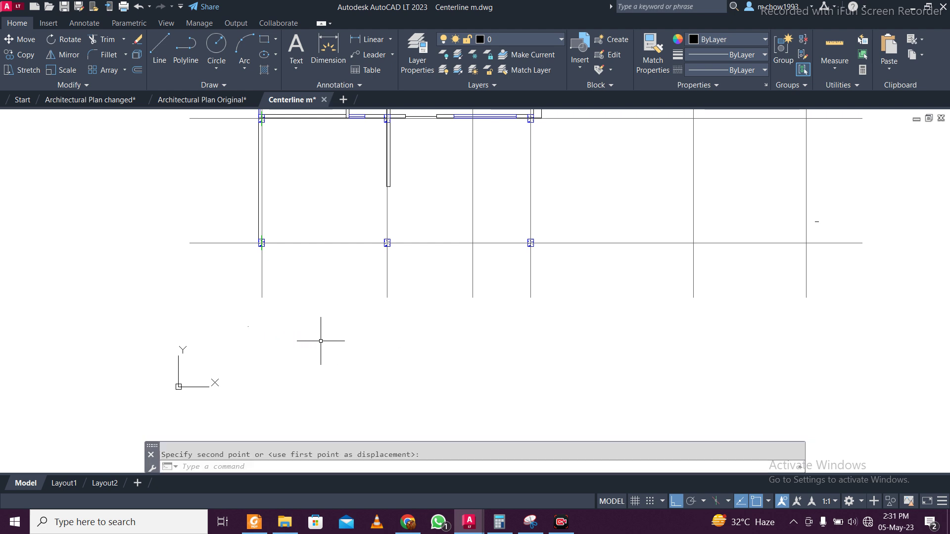
- Shift the reference line further along horizontally until it sits just below the first floor plan's lower-left column
left_click(208, 304)
left_click(293, 350)
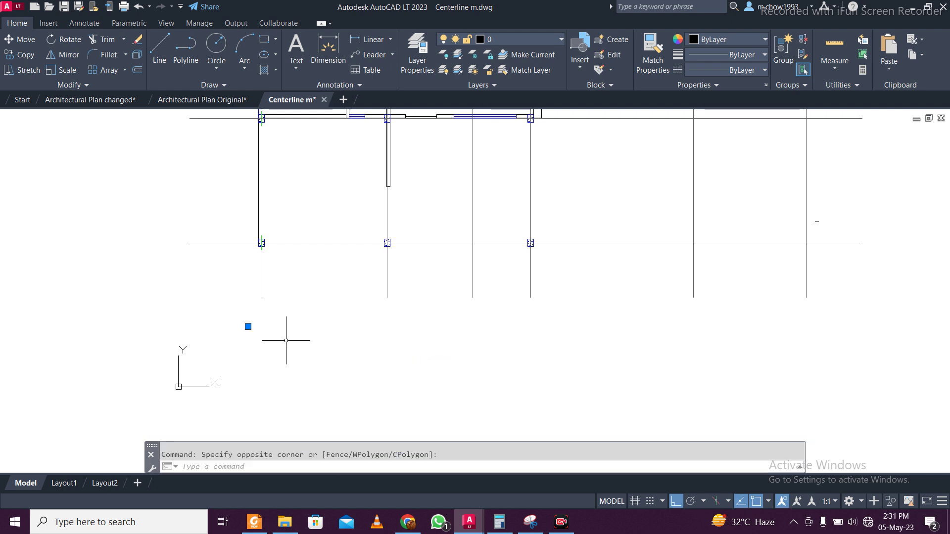
type("m")
key("Return")
left_click(310, 329)
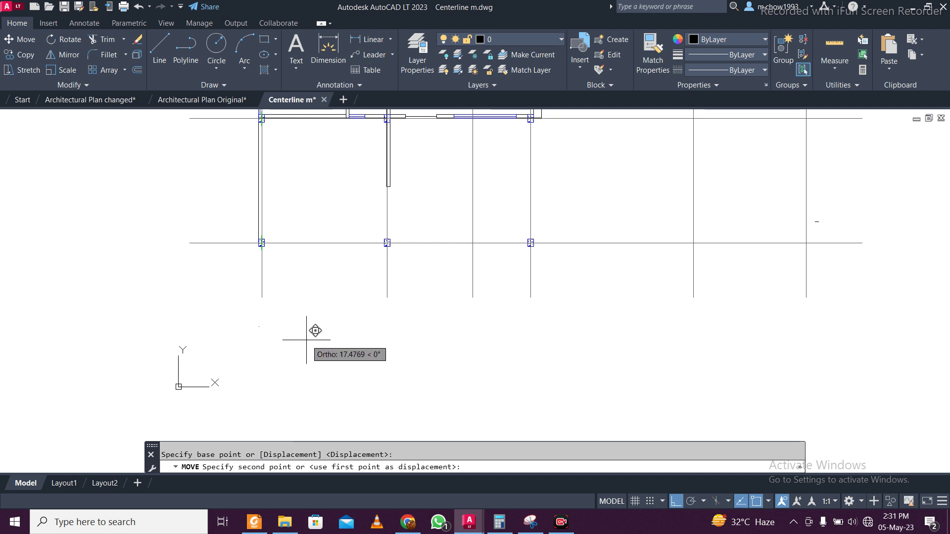
scroll(271, 329, "up", 3)
left_click(247, 316)
left_click(221, 314)
key("Escape")
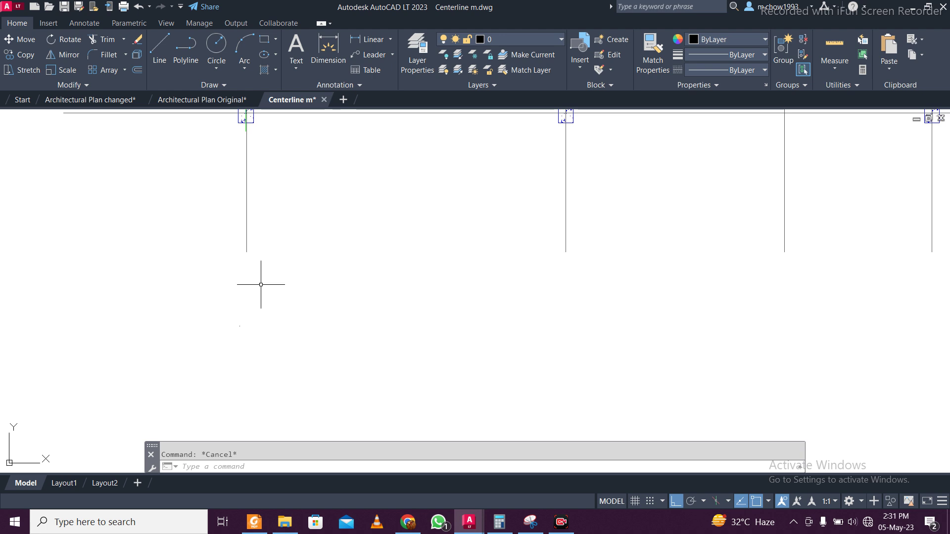
- Align everything except the reference line, matching the lower-left column's bottom-left corner to the reference line's left end
scroll(261, 285, "down", 3)
key("ctrl+a")
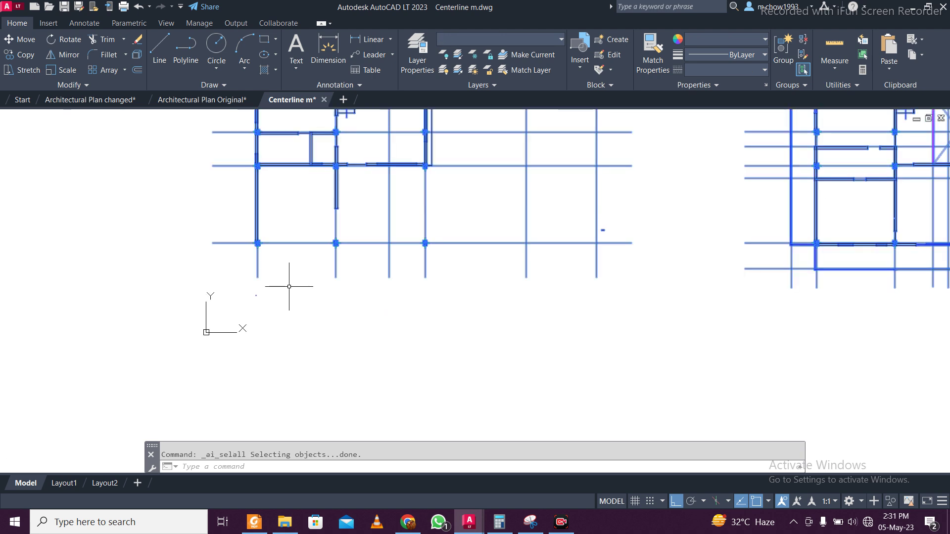
left_click(299, 322)
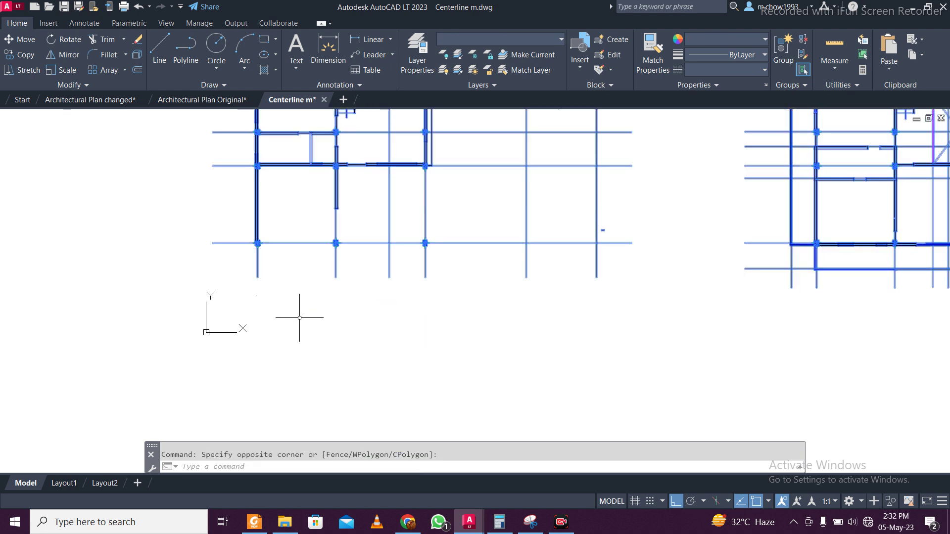
type("align")
key("Return")
scroll(257, 250, "up", 3)
left_click(308, 258)
scroll(304, 297, "down", 3)
scroll(298, 331, "up", 3)
scroll(302, 346, "up", 5)
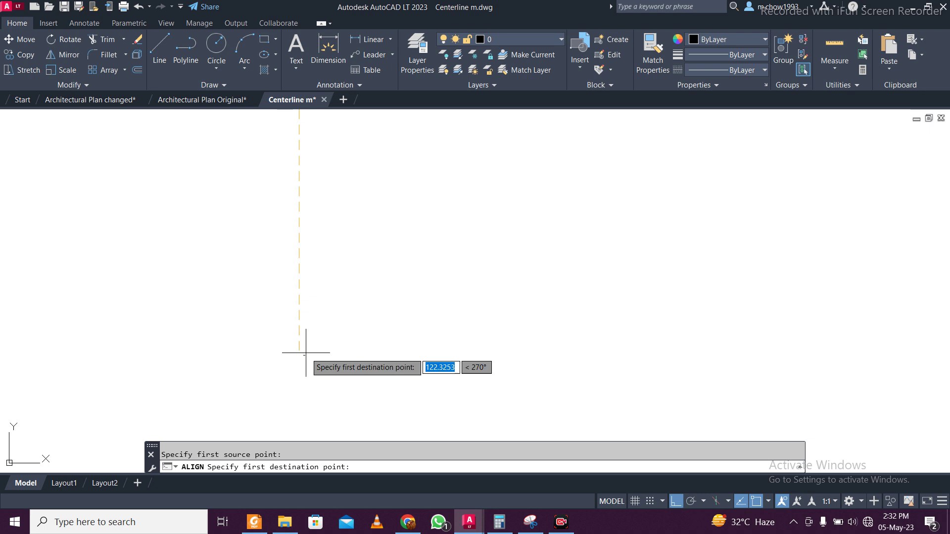
left_click(286, 285)
- Match the column's bottom-right corner to the reference line's right end and scale the objects based on the alignment points
scroll(276, 283, "down", 6)
middle_click_drag(296, 254, 314, 341)
scroll(304, 306, "down", 2)
middle_click_drag(304, 277, 315, 371)
scroll(315, 370, "down", 2)
scroll(310, 329, "down", 2)
scroll(335, 164, "up", 2)
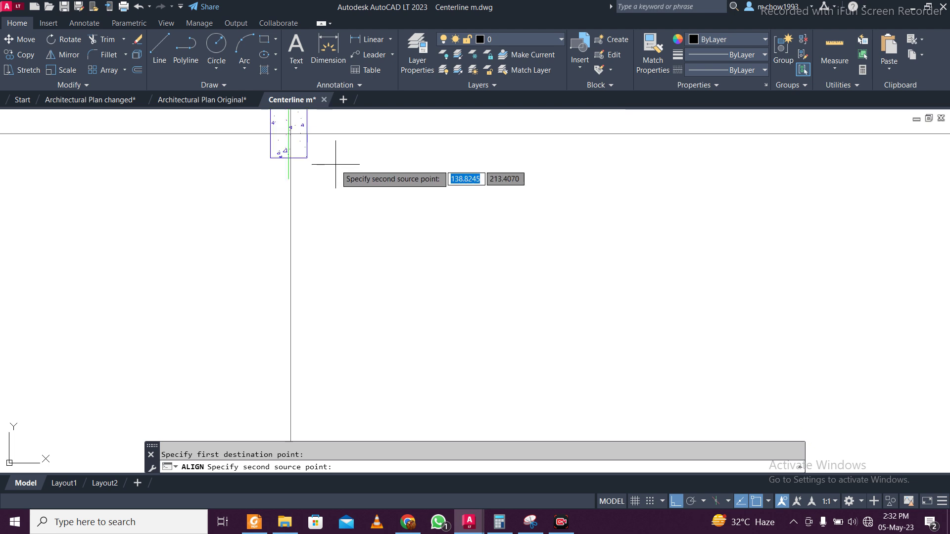
left_click(306, 157)
scroll(305, 156, "down", 3)
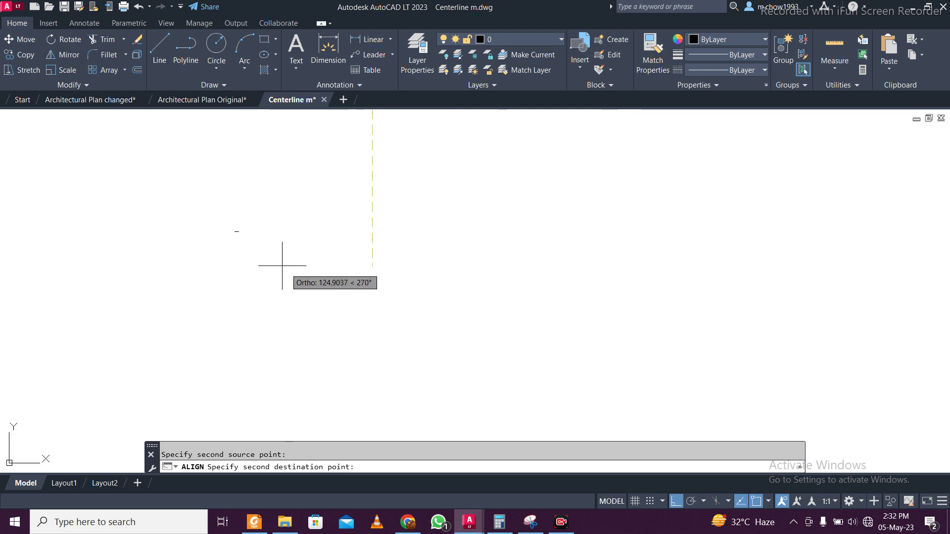
left_click(178, 210)
key("Return")
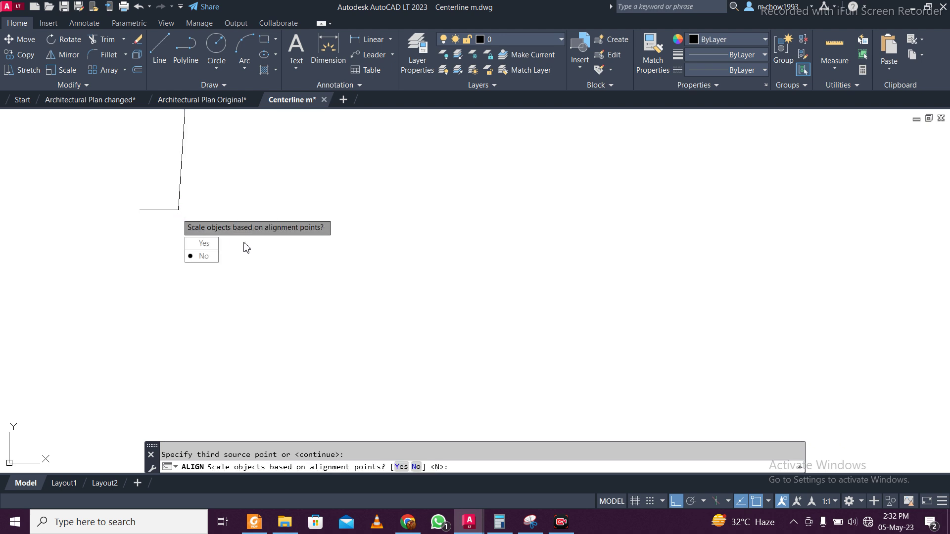
left_click(203, 243)
scroll(201, 241, "down", 5)
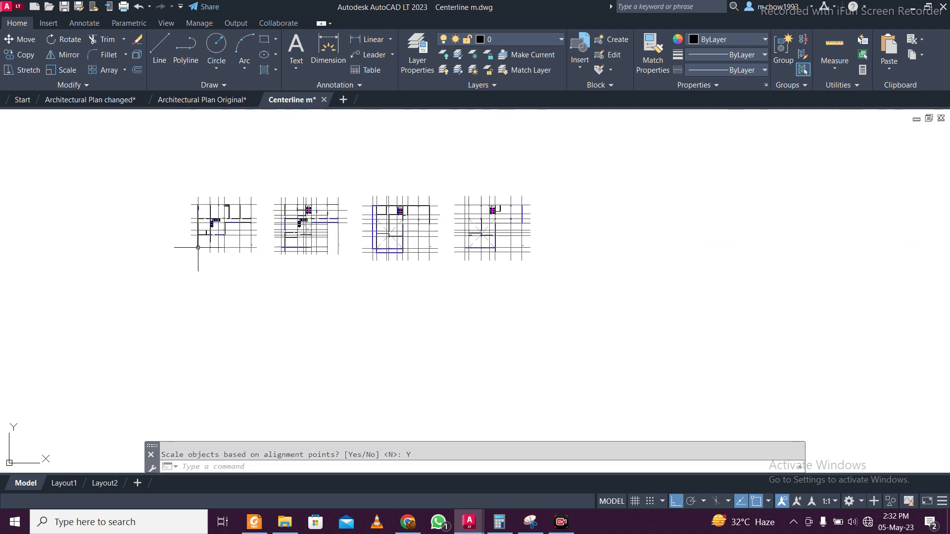
- Check the lower-left column's width in the scaled first floor plan with a linear dimension, without placing it
scroll(193, 239, "up", 8)
scroll(191, 237, "down", 3)
scroll(198, 257, "up", 10)
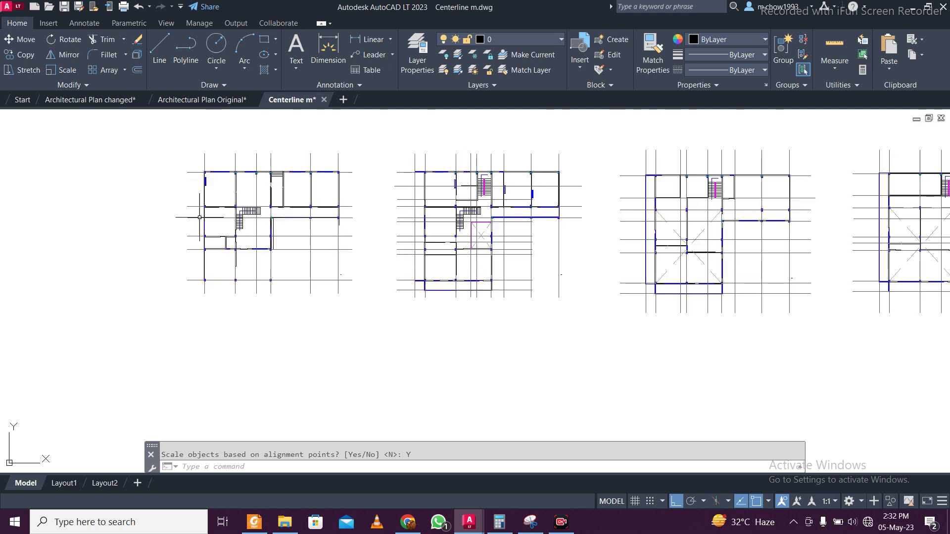
left_click(370, 40)
scroll(216, 310, "up", 4)
left_click(197, 303)
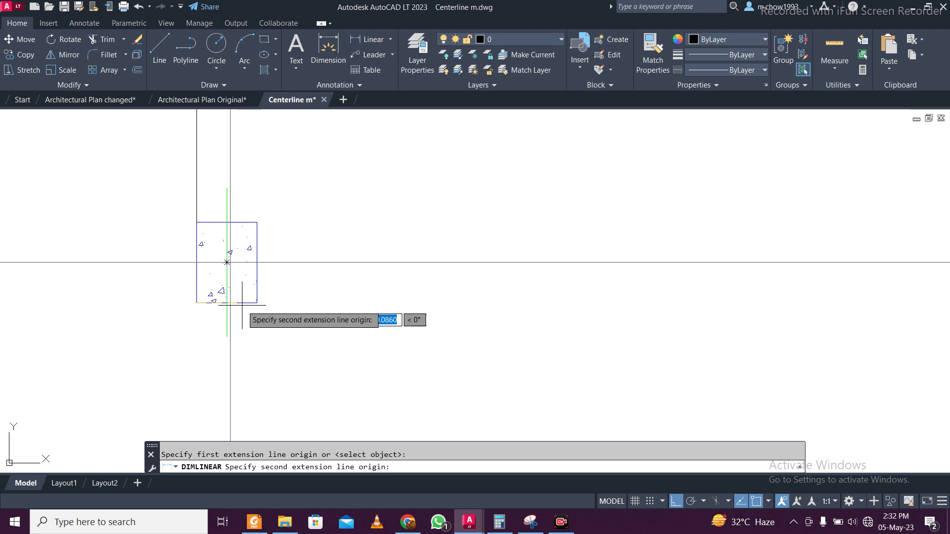
left_click(257, 303)
key("Escape")
scroll(251, 297, "down", 5)
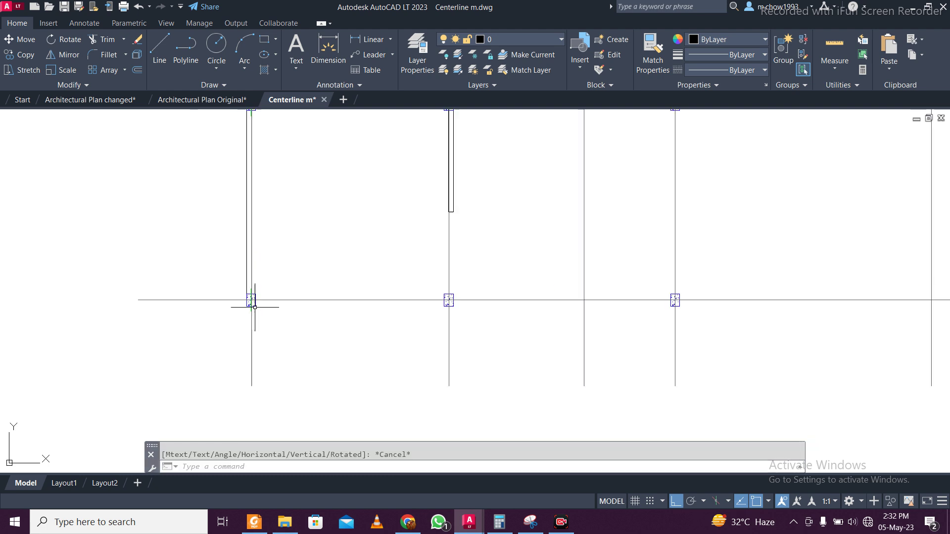
- Add the multiline text "(0,0)" just below the first floor plan's lower-left column
scroll(370, 302, "down", 4)
middle_click_drag(452, 297, 266, 314)
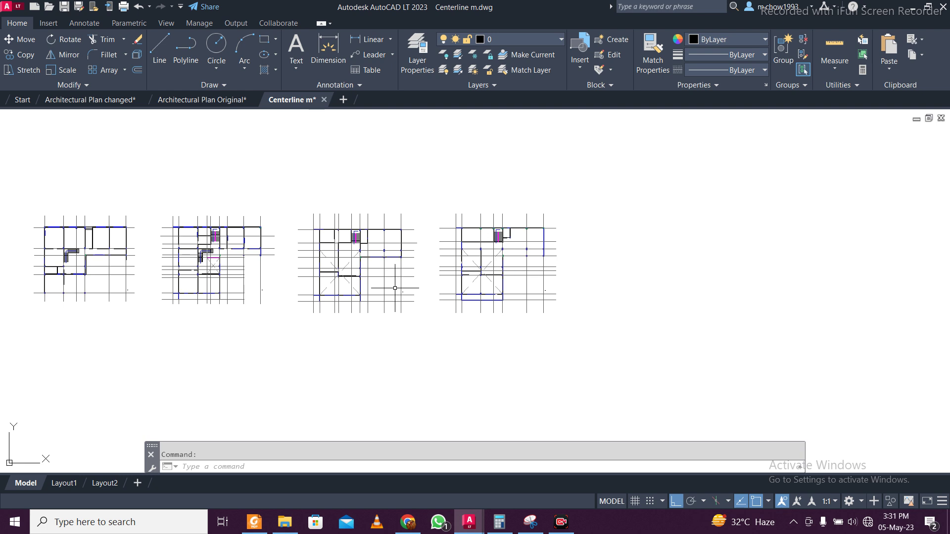
left_click(296, 60)
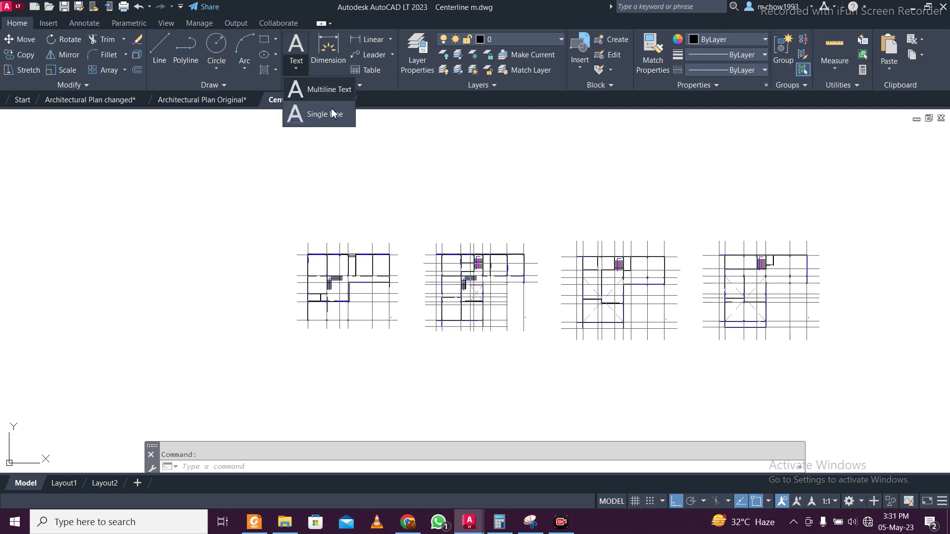
left_click(200, 196)
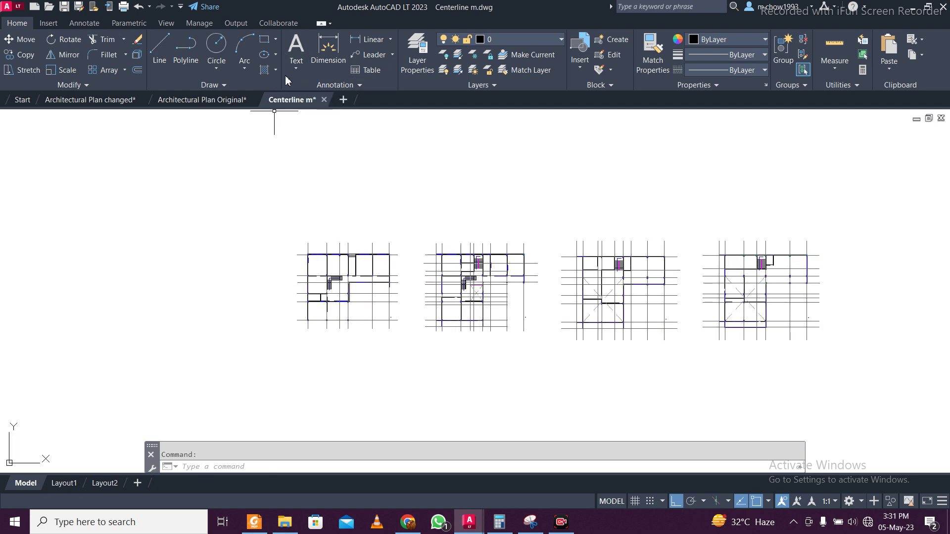
left_click(296, 68)
left_click(312, 89)
scroll(316, 328, "up", 3)
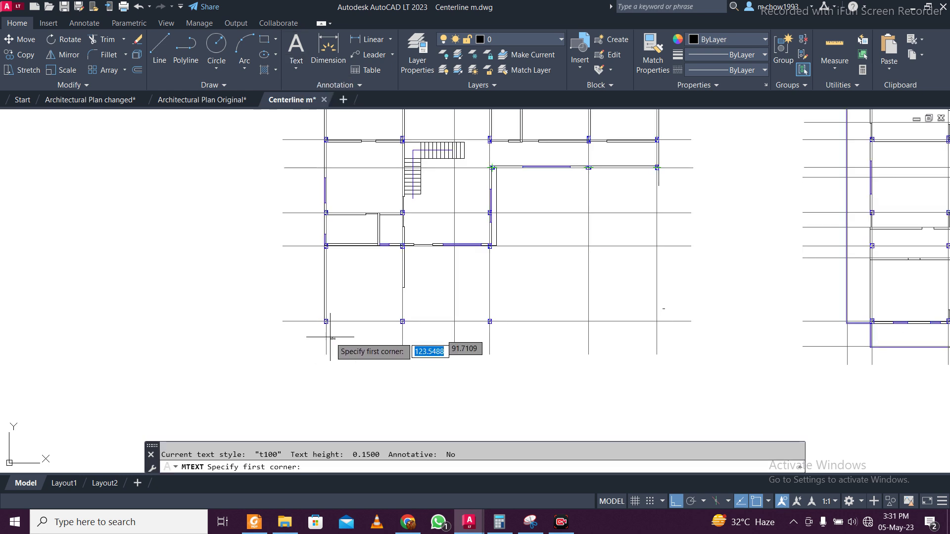
scroll(316, 328, "up", 5)
left_click(184, 200)
left_click(379, 285)
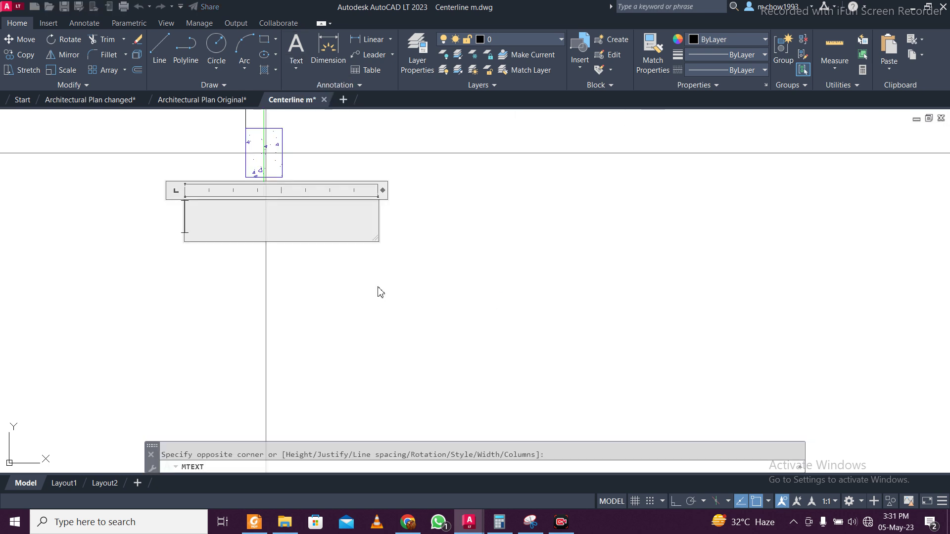
type("(0,0")
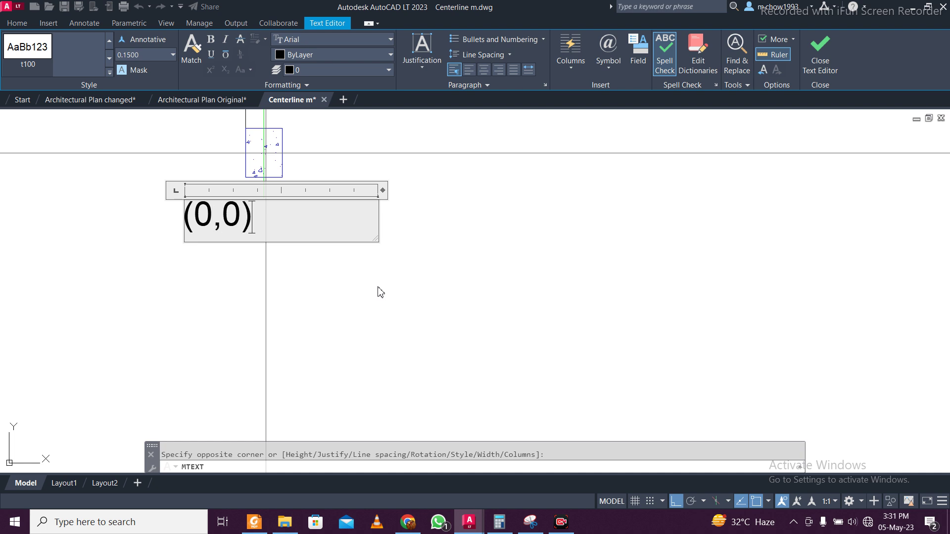
left_click(378, 286)
- Move the (0,0) label sideways to centre it under the lower-left column
left_click(314, 266)
left_click(173, 201)
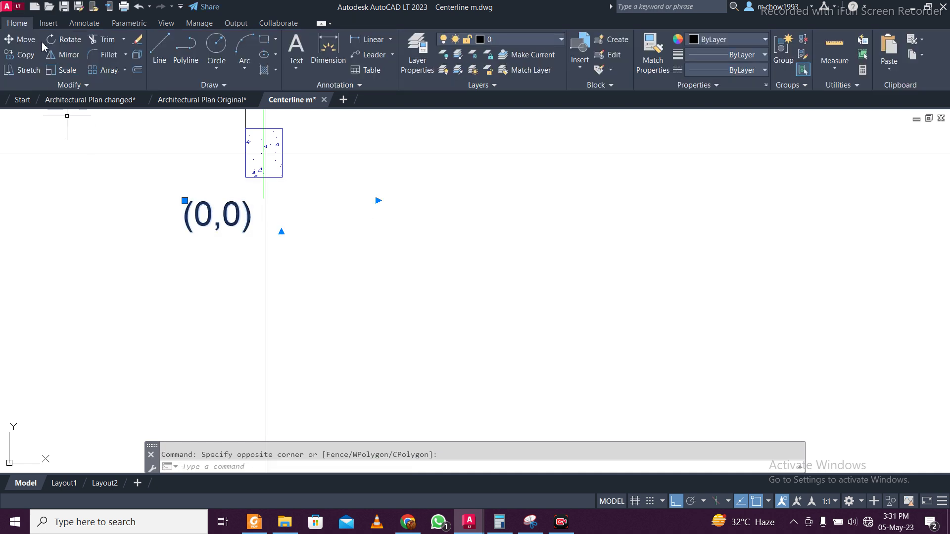
left_click(23, 40)
left_click(166, 221)
left_click(191, 223)
- Copy the (0,0) label to below the next column along the lowest horizontal grid line
left_click(236, 238)
left_click(47, 283)
scroll(102, 357, "down", 5)
scroll(121, 298, "up", 2)
left_click(23, 54)
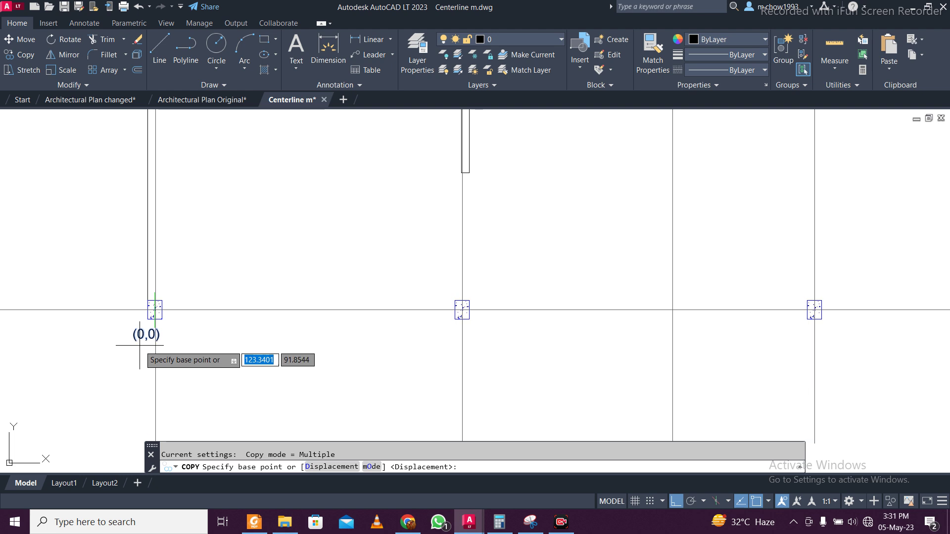
left_click(171, 340)
scroll(429, 326, "up", 2)
key("Escape")
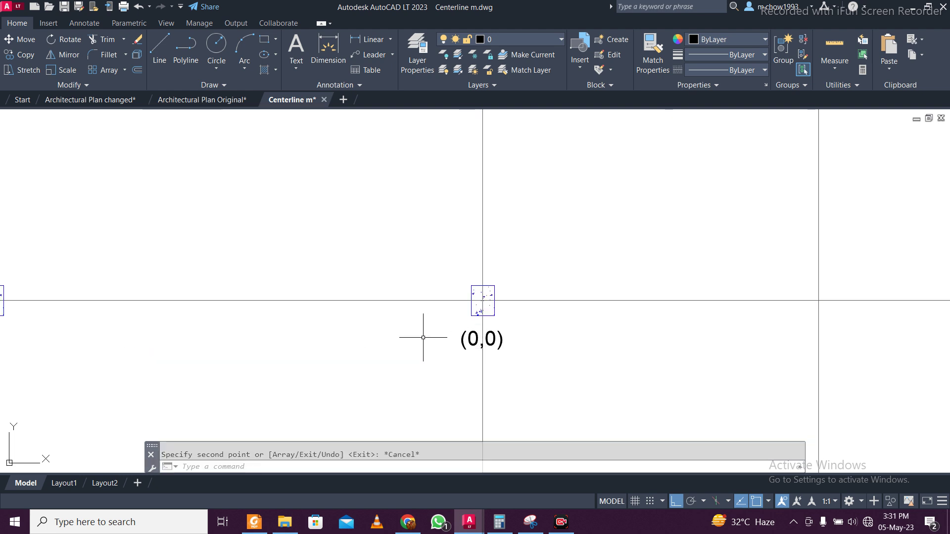
- Add a linear dimension between the first two columns' vertical grid lines, placing it just below the lowest grid line
left_click(368, 39)
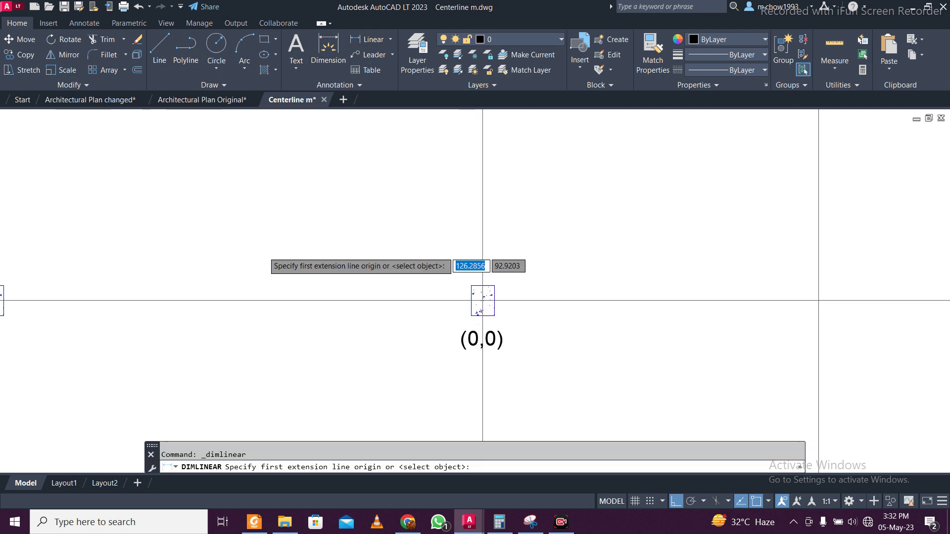
scroll(267, 252, "down", 4)
left_click(157, 311)
left_click(349, 311)
left_click(296, 306)
scroll(356, 292, "up", 4)
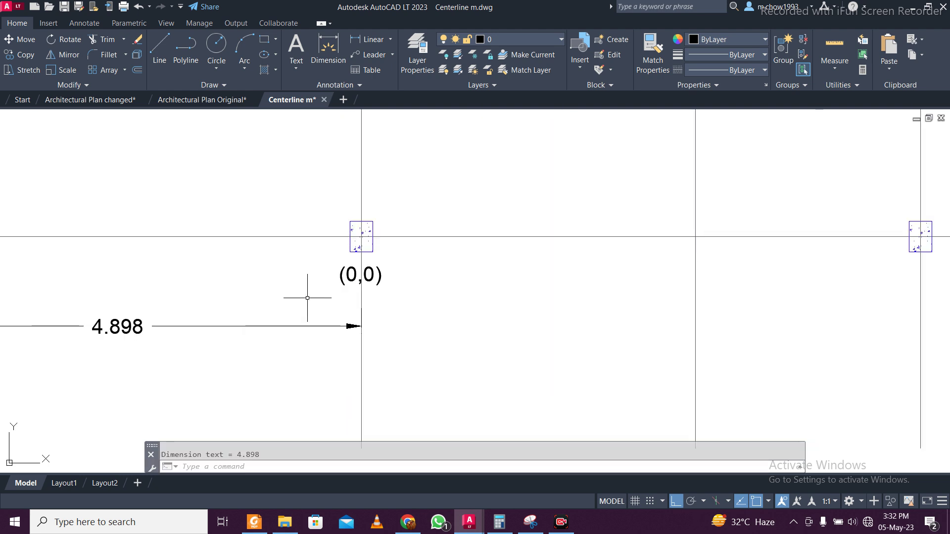
- Change the second column's label to (4.898,0) and copy it below the third column on the lowest horizontal grid line
double_click(357, 276)
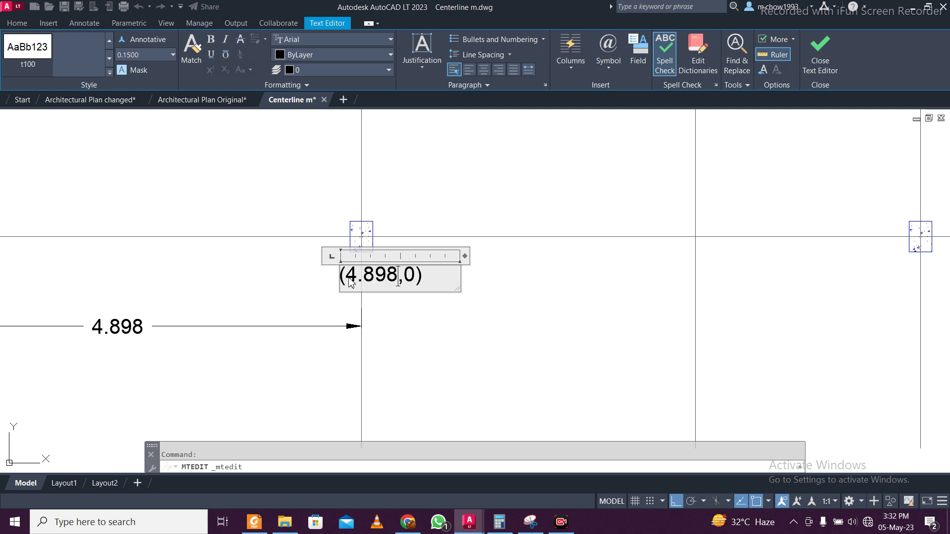
left_click(227, 324)
scroll(331, 271, "down", 2)
middle_click_drag(419, 322, 281, 372)
left_click(269, 343)
left_click(247, 300)
left_click(21, 54)
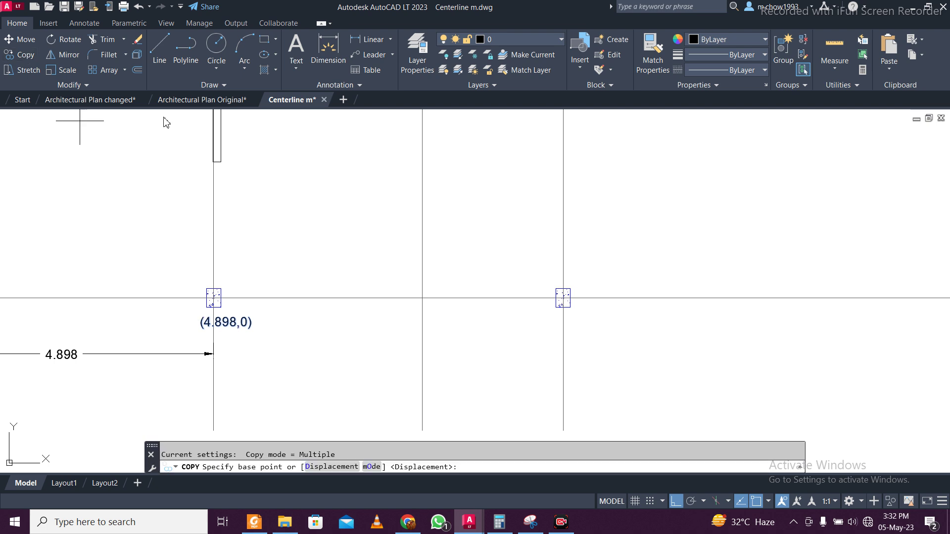
left_click(207, 322)
left_click(538, 322)
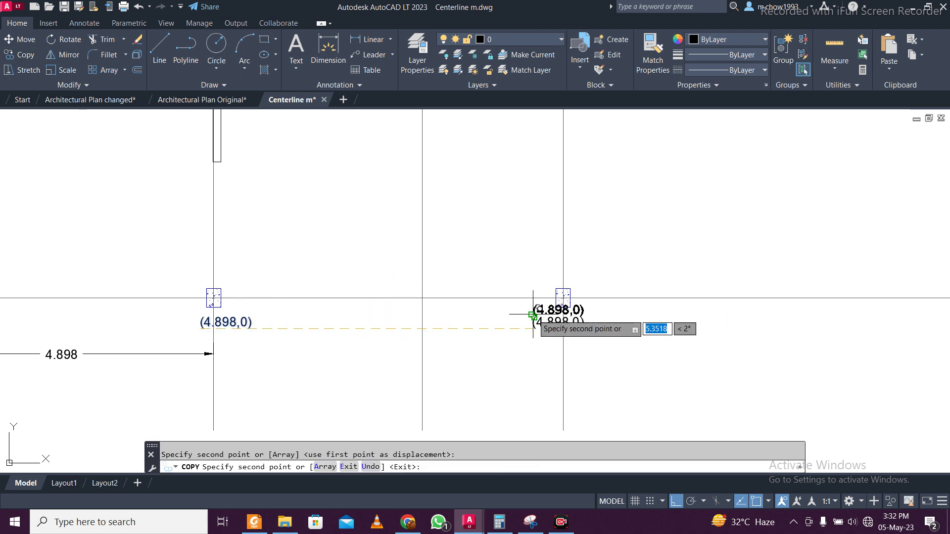
key("Escape")
- Stretch the end of the horizontal dimension from the second column's grid line to the third column's grid line
left_click(177, 357)
left_click(165, 340)
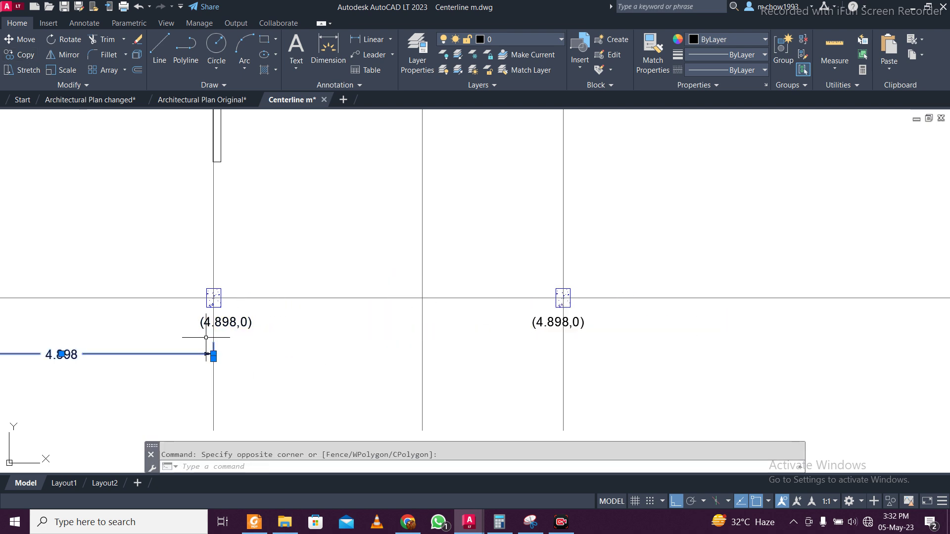
scroll(217, 354, "up", 5)
left_click(211, 363)
scroll(211, 359, "down", 5)
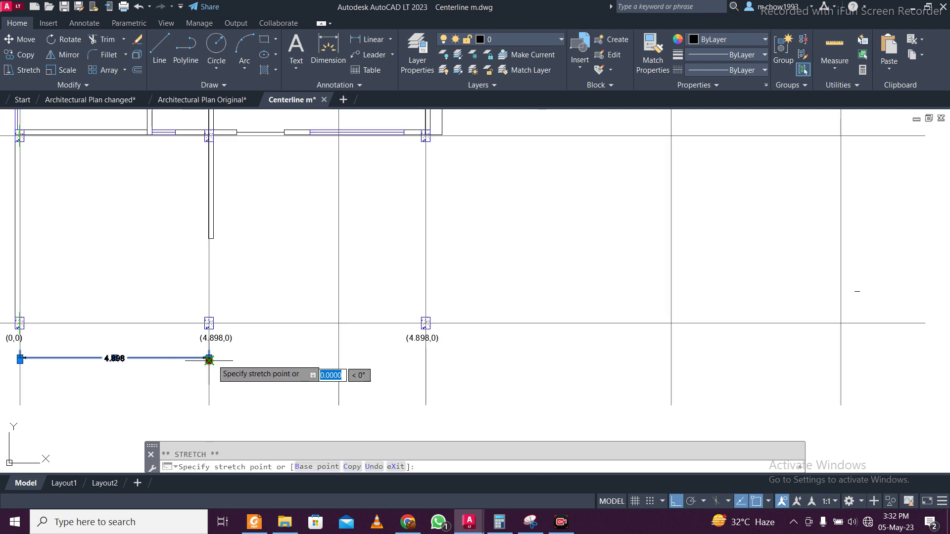
scroll(429, 362, "up", 3)
left_click(429, 362)
scroll(419, 342, "down", 2)
middle_click_drag(214, 349, 280, 349)
key("Escape")
- Change the label below the third column on the lowest grid line to (10.521,0)
scroll(170, 349, "up", 4)
scroll(170, 353, "down", 4)
middle_click_drag(466, 330, 466, 331)
scroll(465, 330, "up", 5)
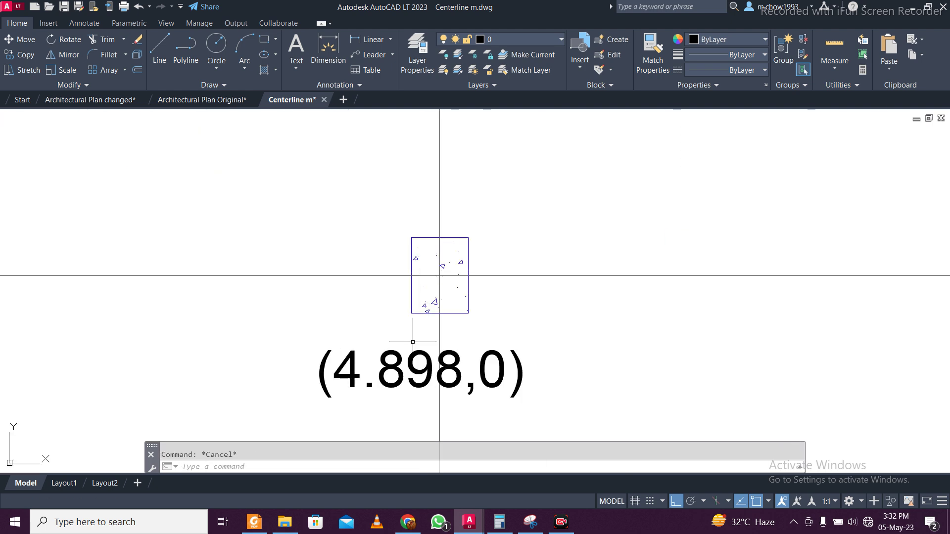
double_click(393, 366)
left_click_drag(463, 381, 349, 383)
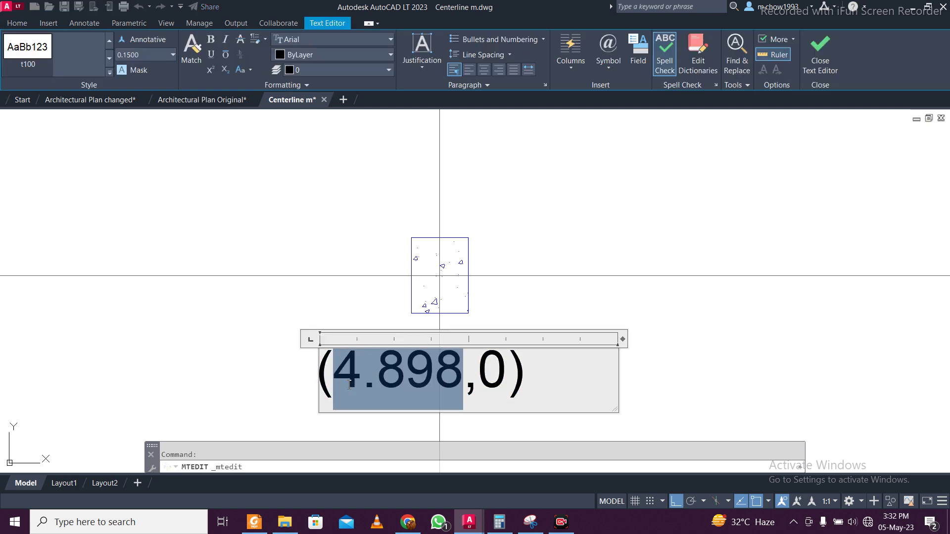
type("10.521")
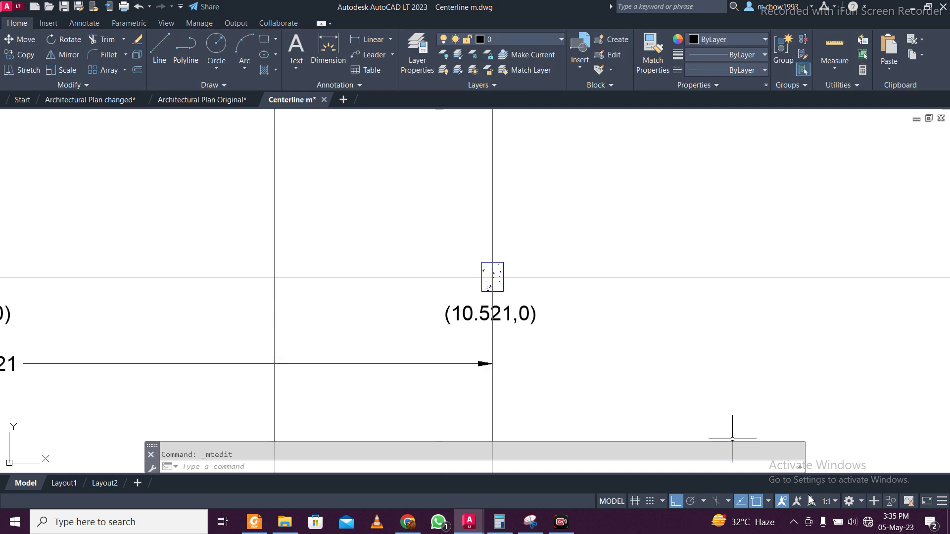
scroll(530, 285, "down", 2)
left_click(490, 316)
left_click(477, 289)
scroll(477, 289, "down", 4)
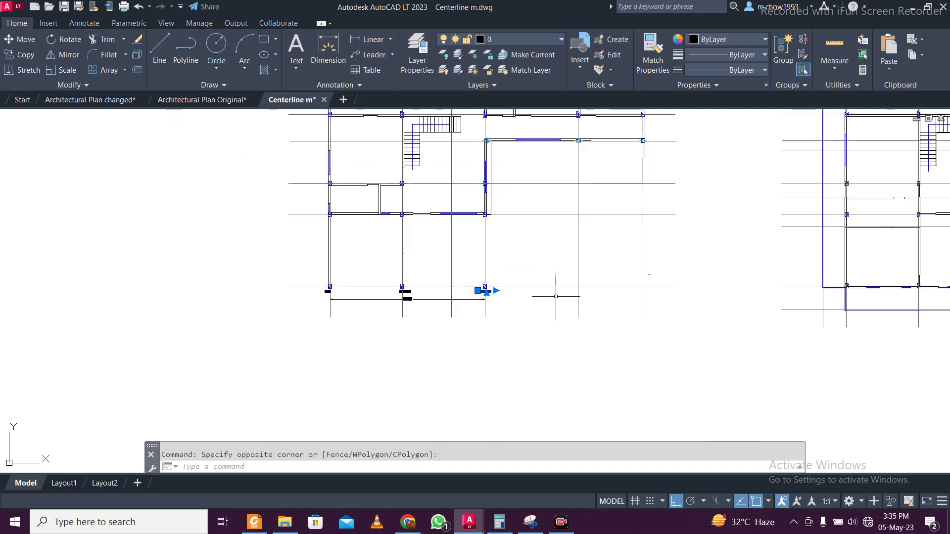
scroll(459, 309, "up", 4)
key("Escape")
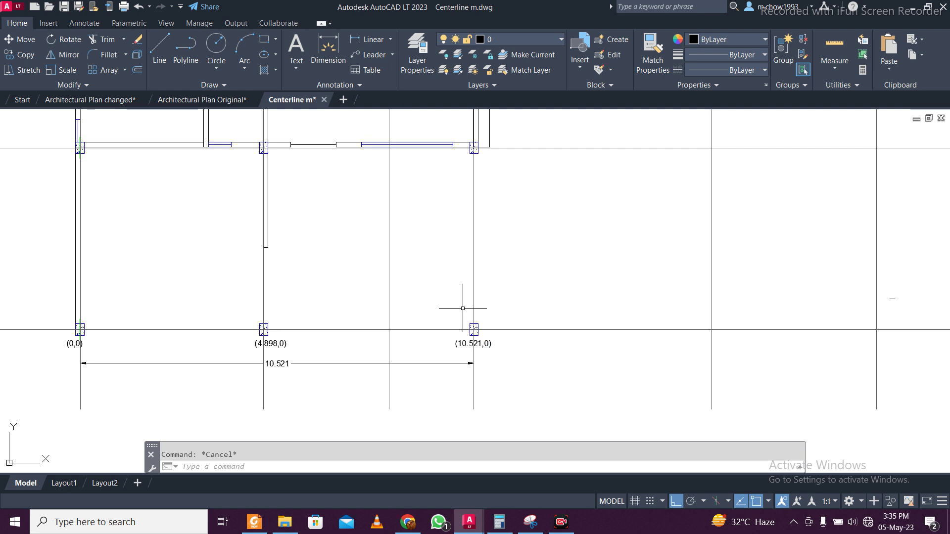
- Copy the three lowest-row labels straight up to just below the columns on the second horizontal grid line
scroll(483, 277, "down", 4)
scroll(481, 269, "up", 4)
middle_click_drag(222, 350, 341, 315)
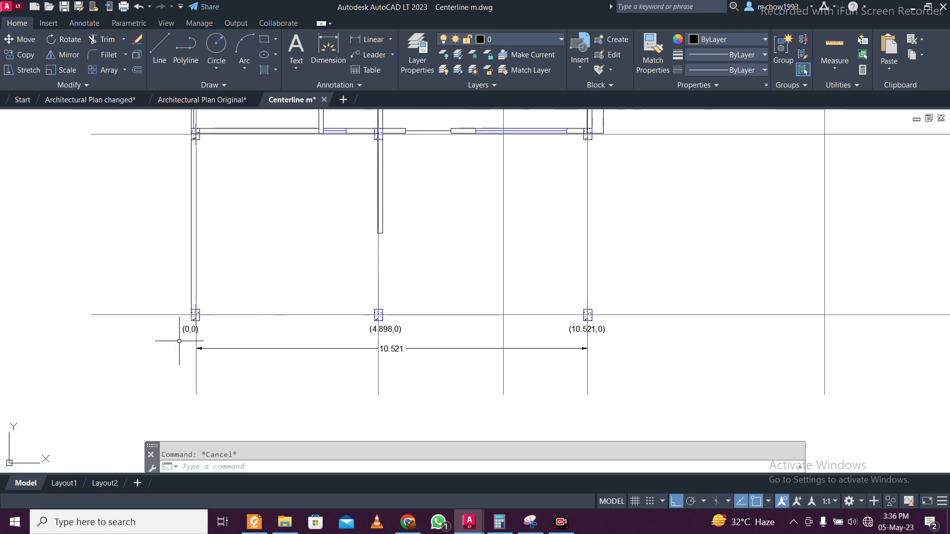
left_click(610, 329)
left_click(591, 331)
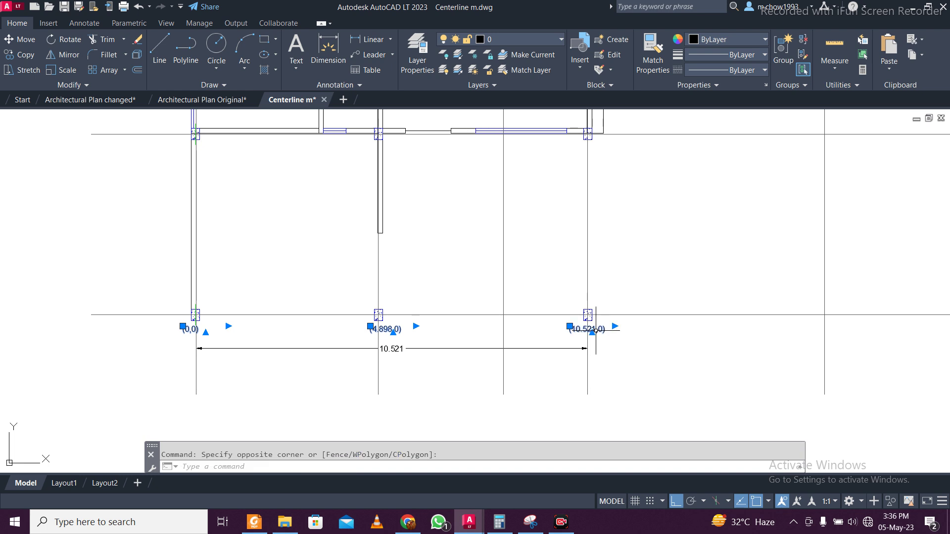
left_click(20, 62)
left_click(126, 358)
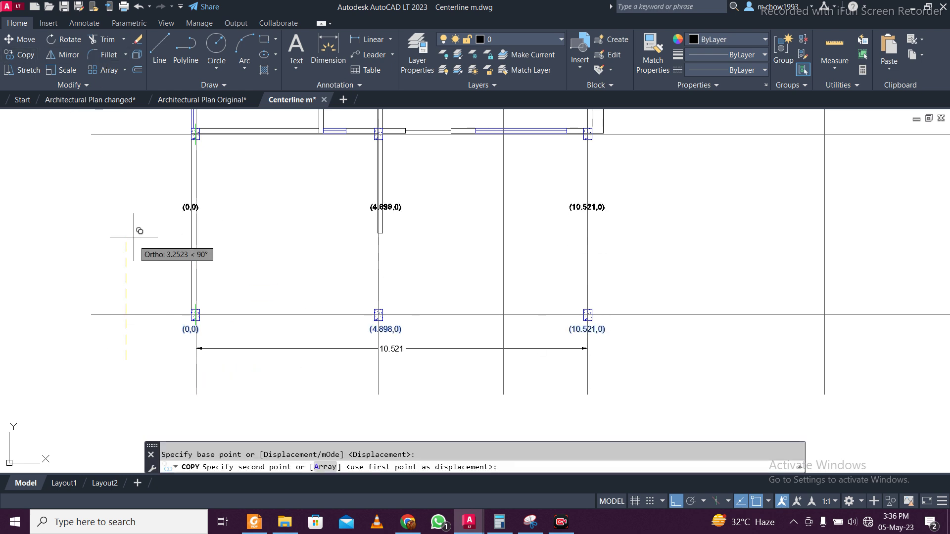
left_click(134, 179)
key("Escape")
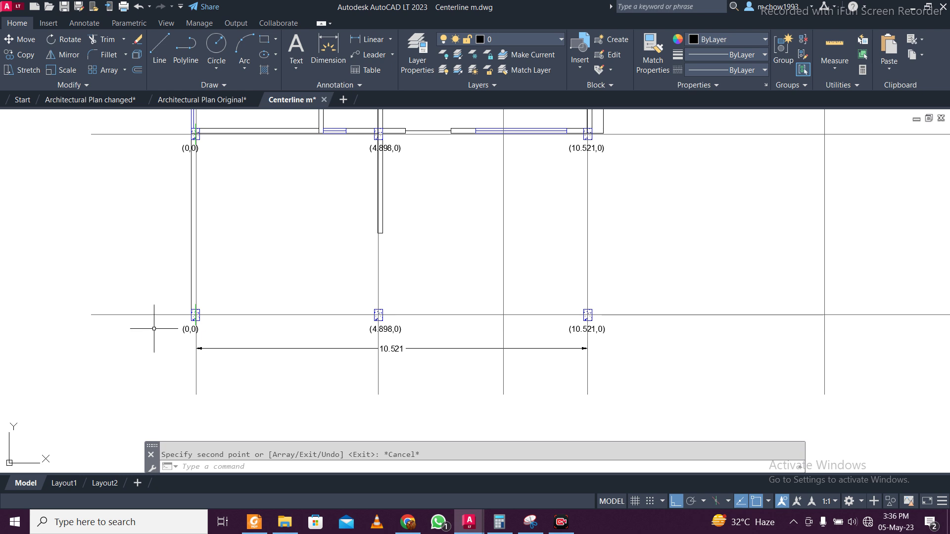
- Add a vertical linear dimension between the two lowest horizontal grid lines, outside the plan beside the first column
left_click(369, 39)
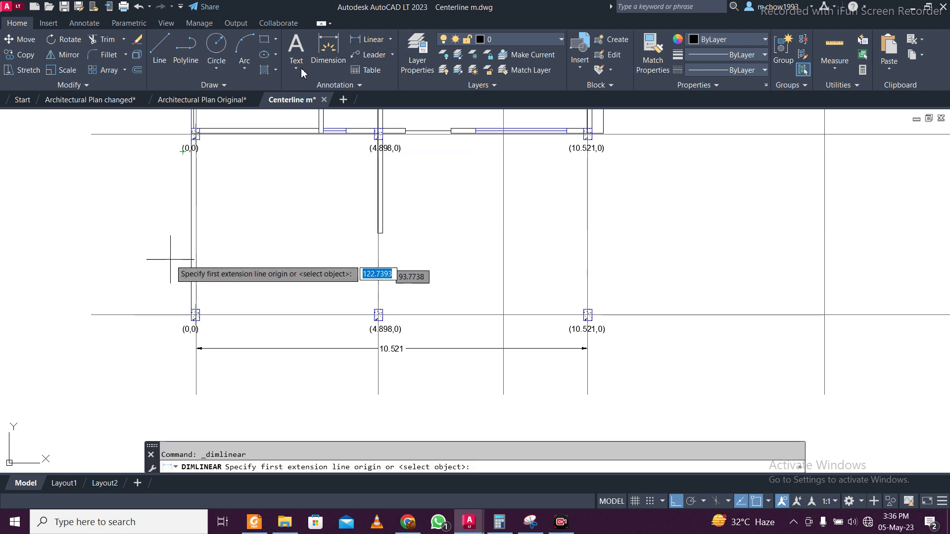
left_click(148, 315)
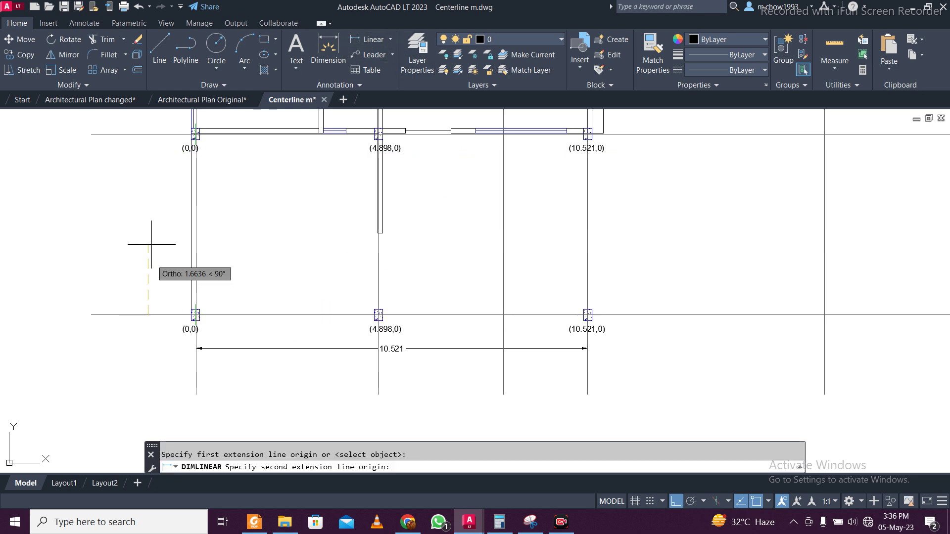
left_click(153, 134)
left_click(149, 179)
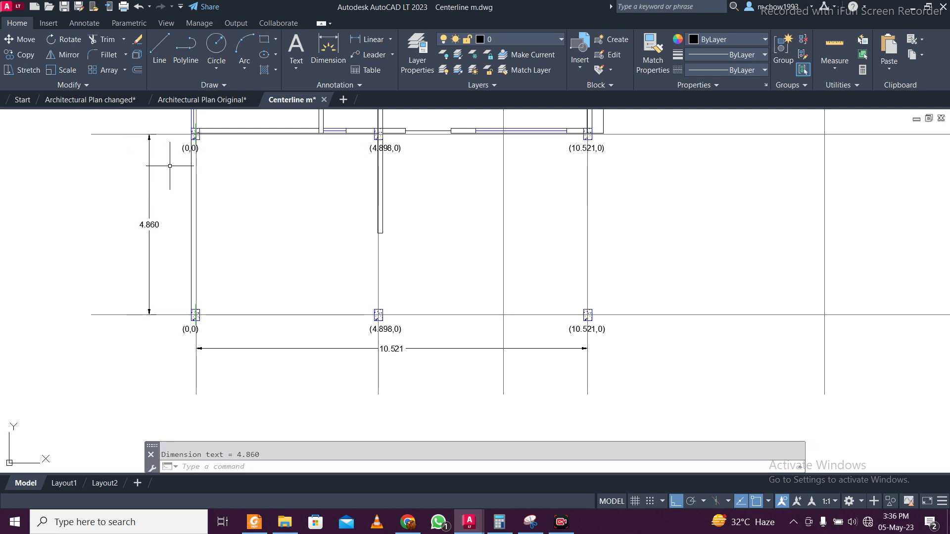
- Change the second row's first column label to (0,4.86) and copy its 4.86 value for reuse
scroll(136, 211, "up", 4)
middle_click_drag(187, 212, 180, 407)
scroll(257, 260, "up", 5)
double_click(257, 260)
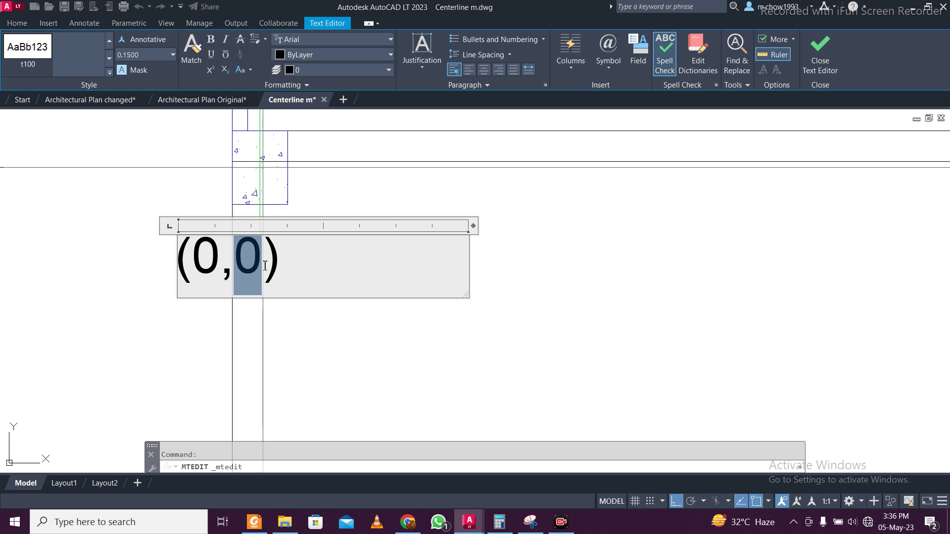
type("4.86")
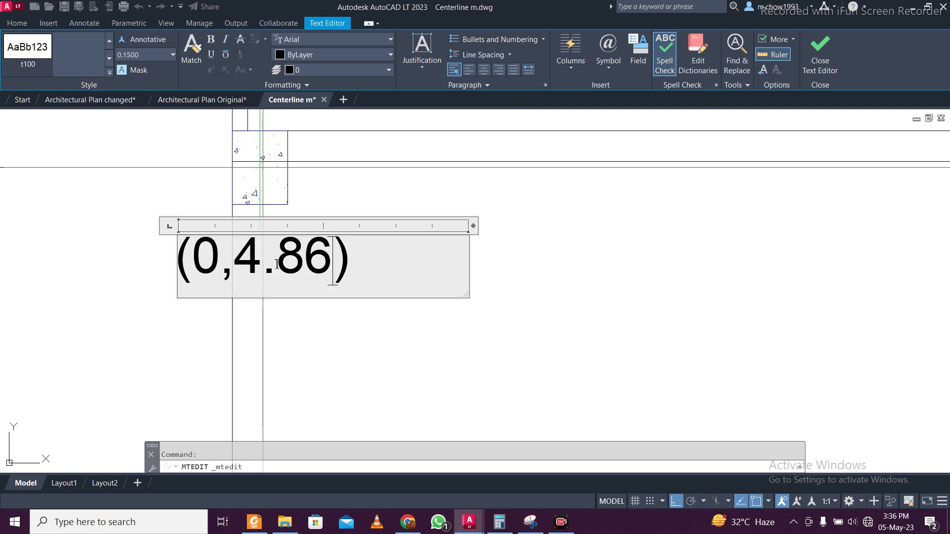
key("shift+Left")
key("shift+Left")
key("shift+Left")
key("shift+Left")
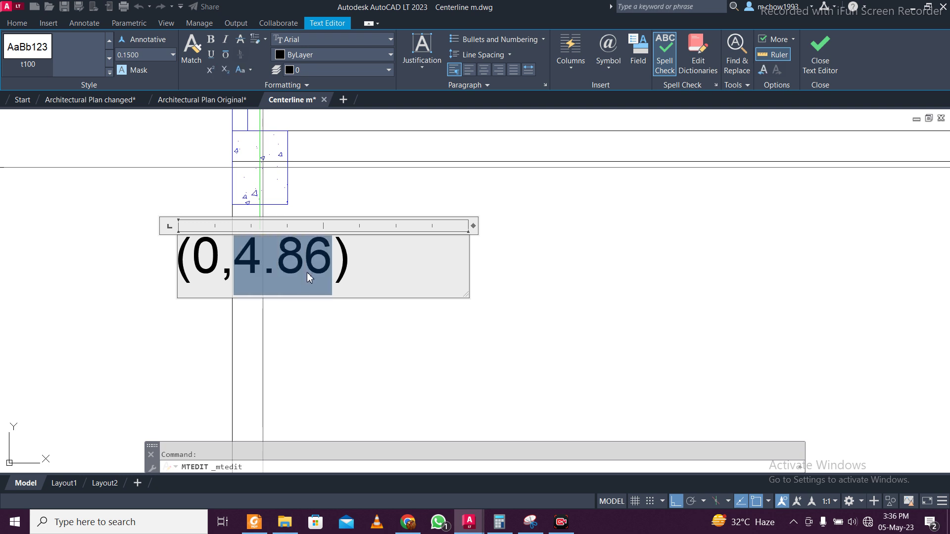
left_click(474, 263)
- Replace the Y coordinate in the second row's middle label with the copied value, making it (4.898,4.86)
scroll(356, 262, "down", 5)
middle_click_drag(638, 263, 476, 262)
scroll(532, 263, "up", 7)
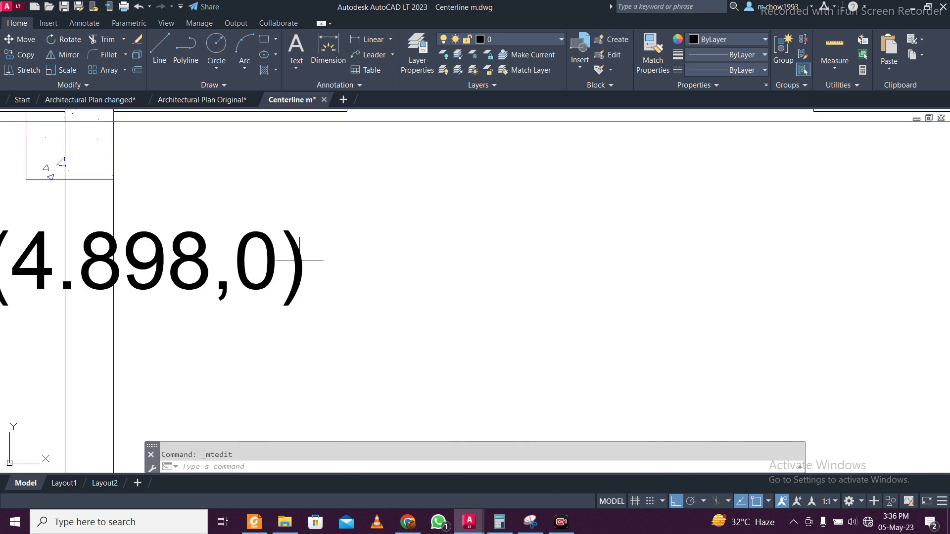
scroll(363, 263, "down", 2)
left_click(240, 259)
left_click(233, 261)
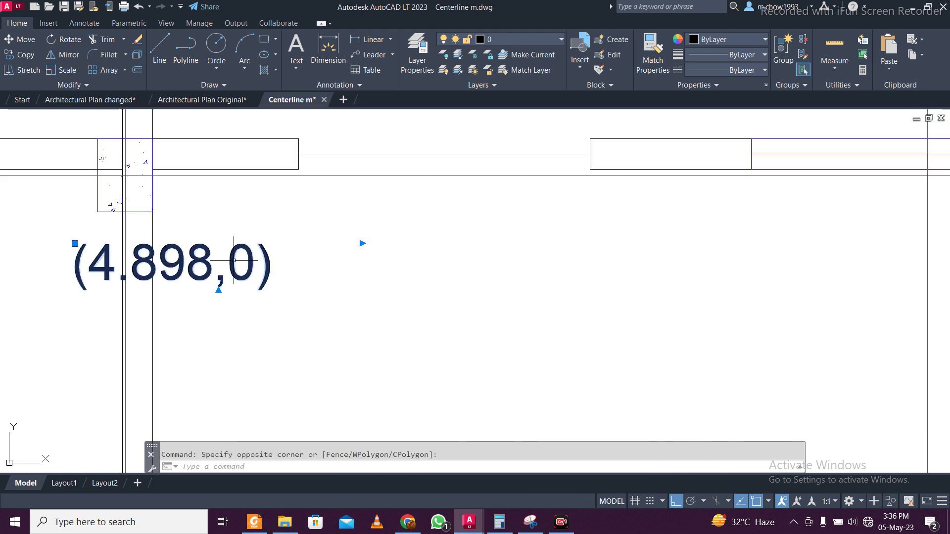
double_click(234, 261)
key("ctrl+v")
left_click(418, 331)
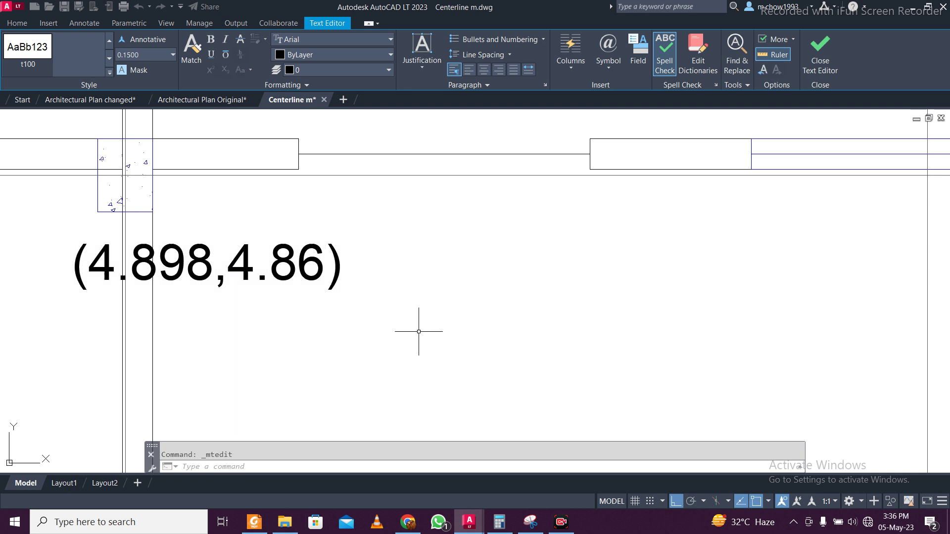
- Replace the Y coordinate in the second row's third label with the copied value, making it (10.521,4.86)
scroll(316, 237, "down", 6)
middle_click_drag(378, 253, 306, 273)
scroll(484, 266, "up", 6)
double_click(660, 272)
double_click(709, 252)
key("ctrl+v")
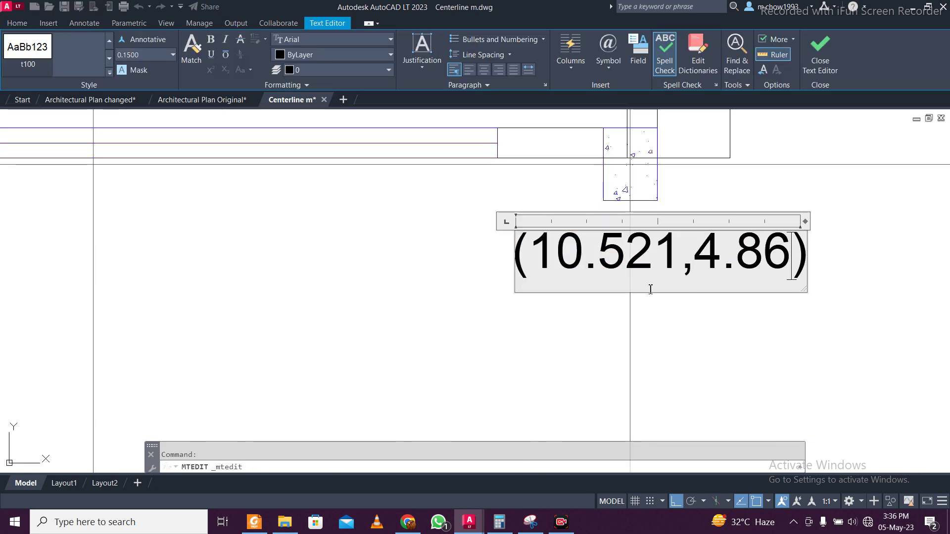
left_click(650, 305)
- Copy the three second-row labels straight up to just below the columns on the third horizontal grid line
scroll(639, 284, "down", 5)
scroll(609, 277, "up", 1)
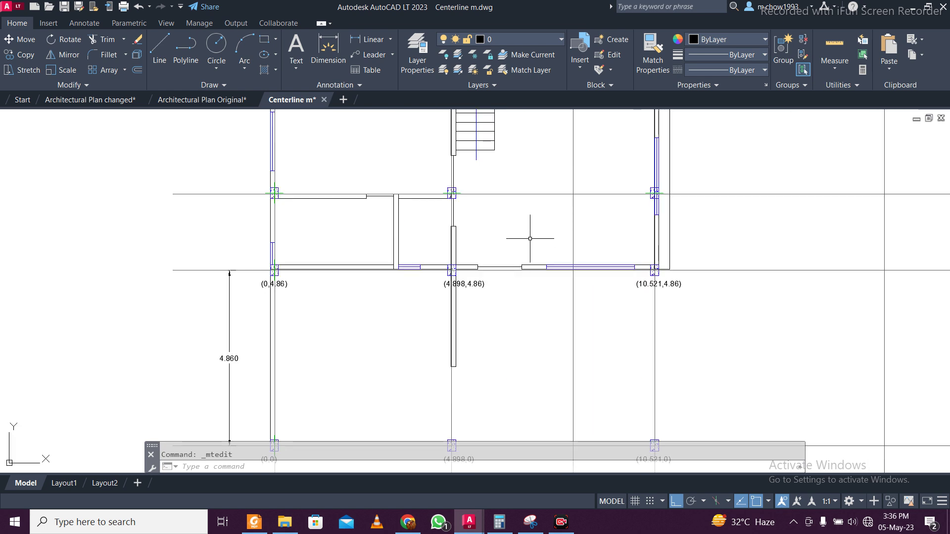
mouse_move(521, 239)
middle_mouse_down()
mouse_move(371, 244)
mouse_move(347, 204)
middle_mouse_up()
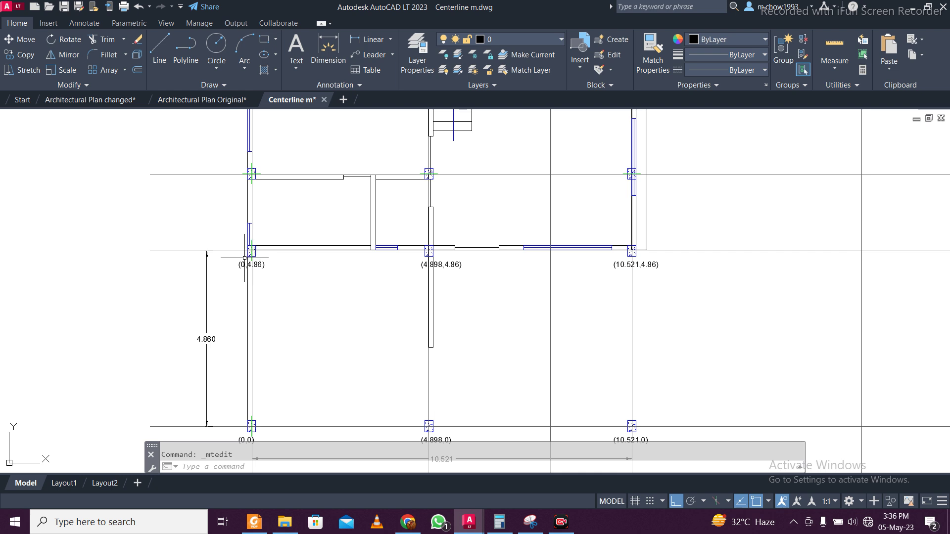
scroll(269, 212, "down", 3)
scroll(297, 239, "up", 3)
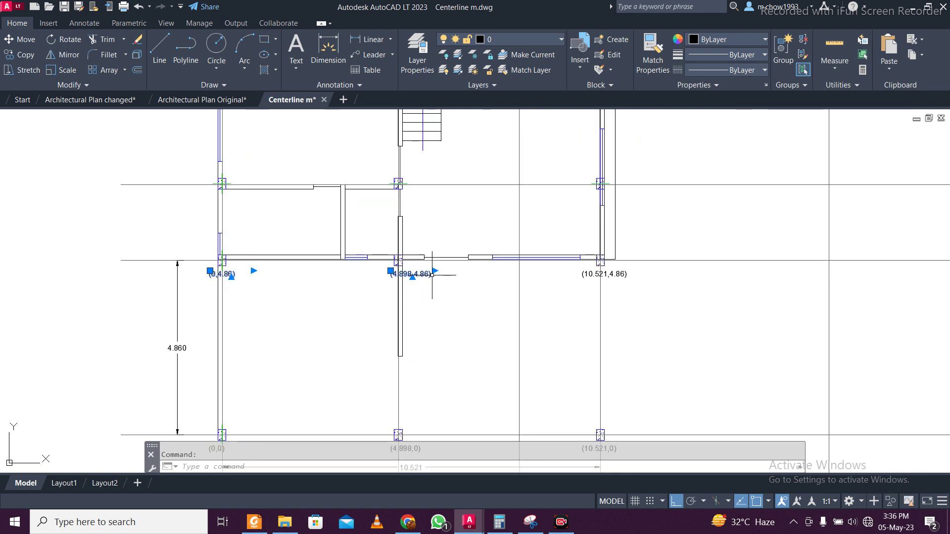
left_click(592, 278)
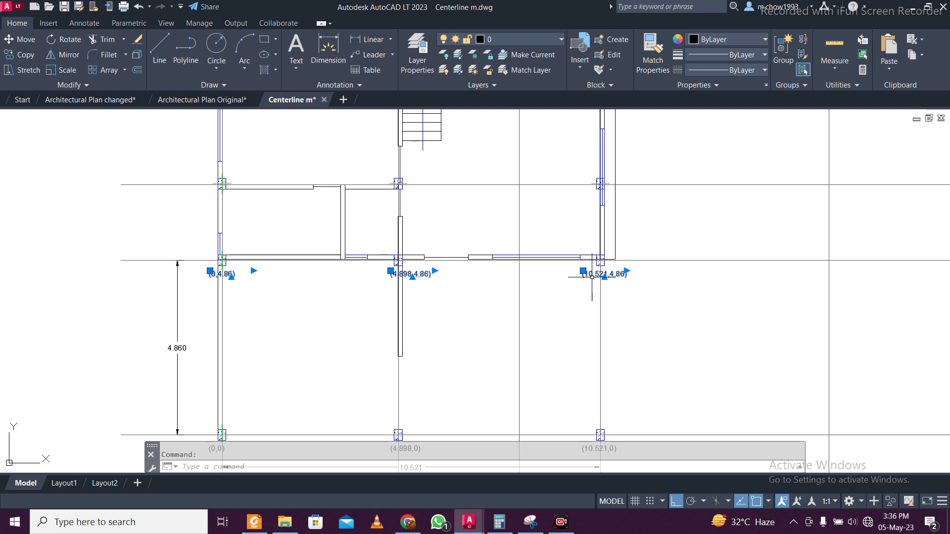
left_click(9, 58)
left_click(47, 275)
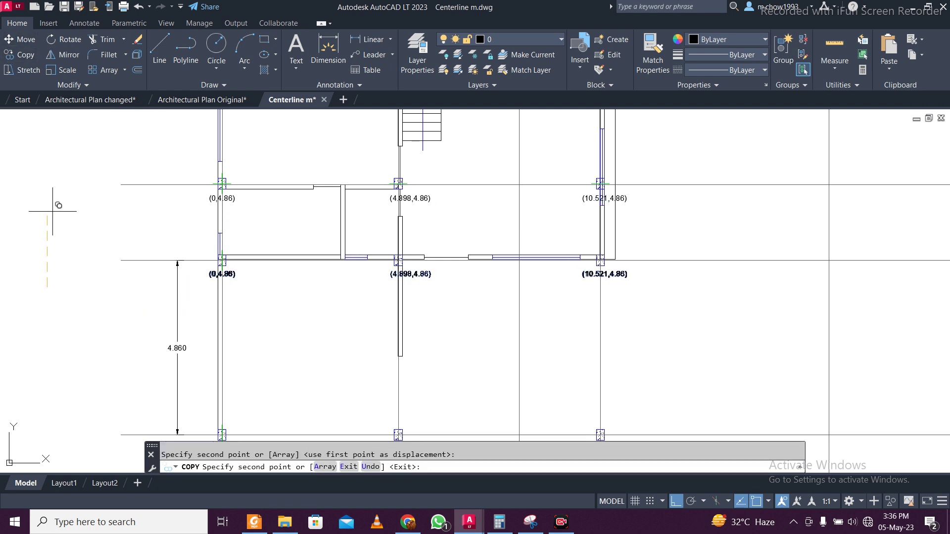
key("Escape")
- Stretch the upper end of the vertical dimension from the second to the third horizontal grid line
left_click(174, 295)
left_click(154, 288)
left_click(168, 270)
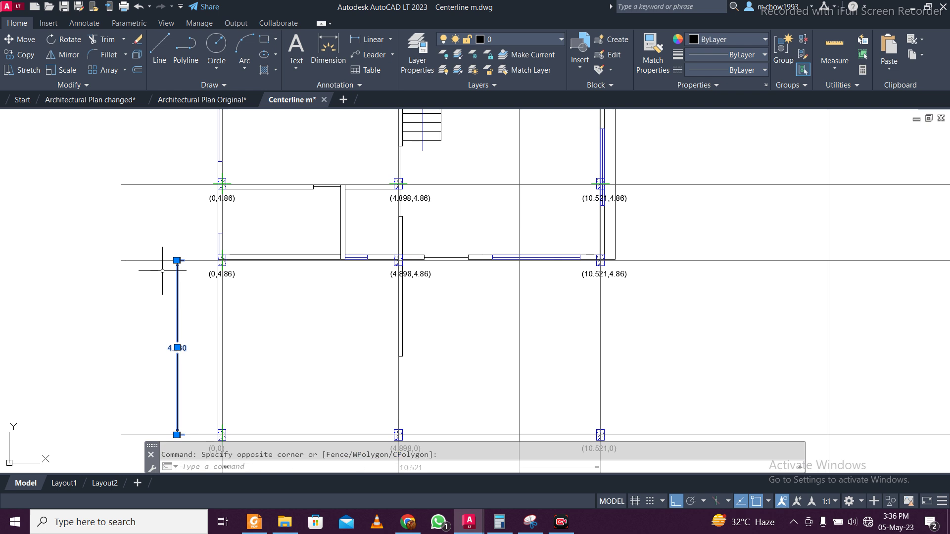
scroll(161, 272, "up", 8)
scroll(259, 203, "up", 6)
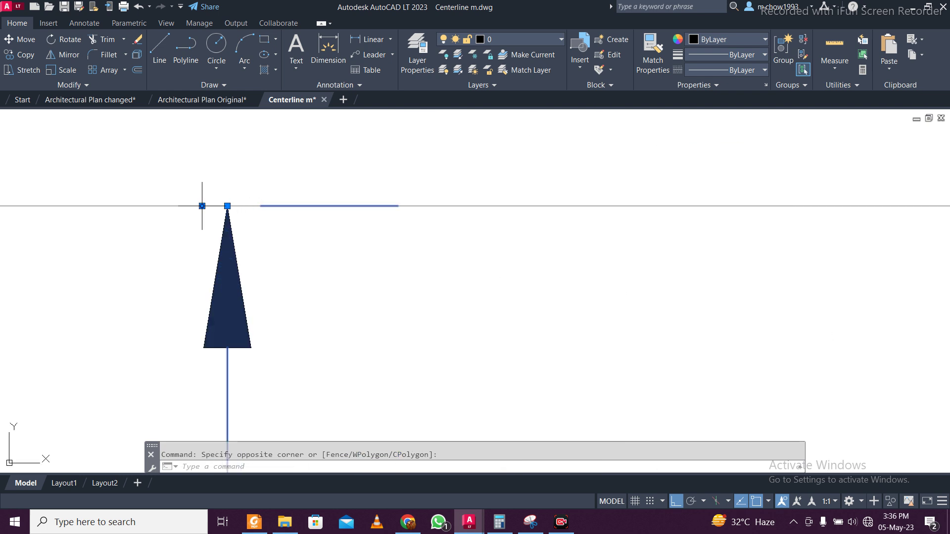
left_click(202, 206)
scroll(202, 203, "down", 10)
scroll(195, 258, "up", 5)
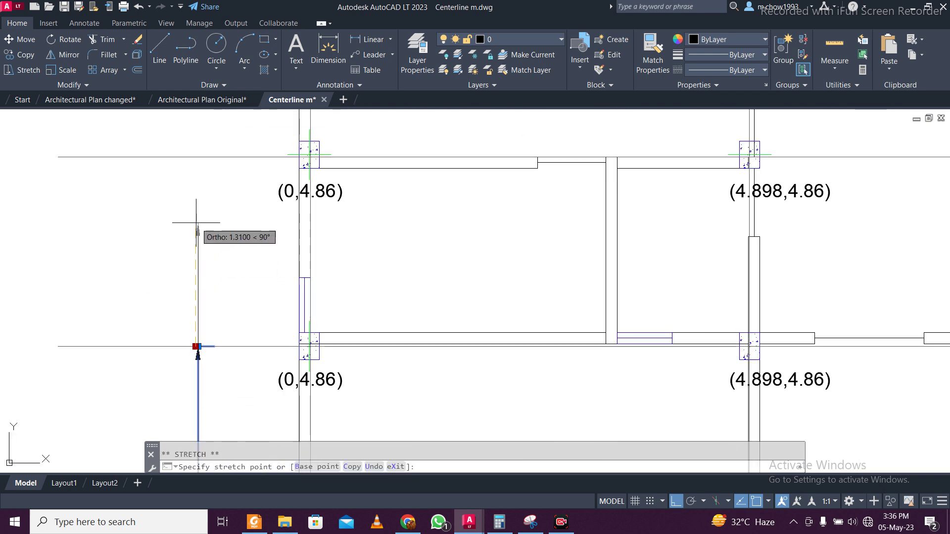
left_click(196, 156)
scroll(203, 178, "down", 3)
scroll(196, 313, "up", 5)
key("Escape")
- Set the Y coordinate in the third row's first label to 6.972, making it (0,6.972), and copy that value
scroll(197, 304, "down", 4)
scroll(251, 247, "up", 4)
middle_click_drag(257, 213, 238, 312)
scroll(241, 306, "up", 2)
double_click(263, 226)
left_click_drag(284, 216, 202, 234)
type("6.972")
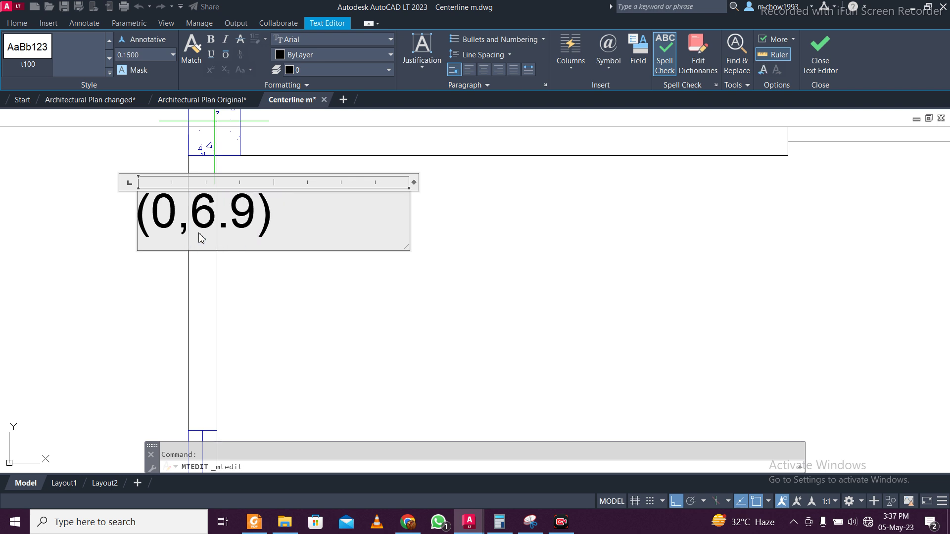
key("shift+Left")
key("shift+Left")
key("shift+Left")
key("shift+Left")
key("shift+Left")
key("ctrl+c")
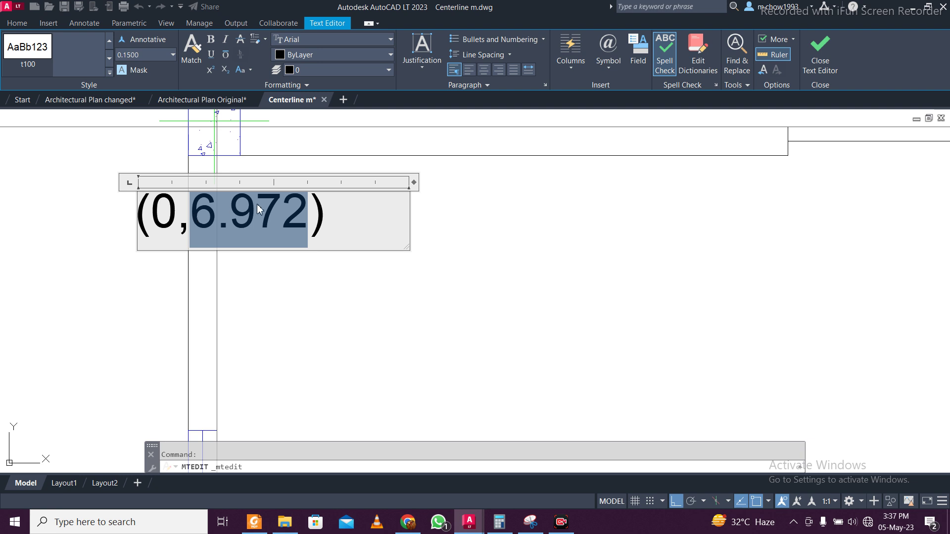
left_click(489, 251)
- Replace the Y coordinate in the third row's middle label with the copied value, making it (4.898,6.972)
scroll(534, 278, "down", 2)
middle_click_drag(534, 278, 148, 290)
middle_click_drag(769, 252, 491, 273)
double_click(460, 276)
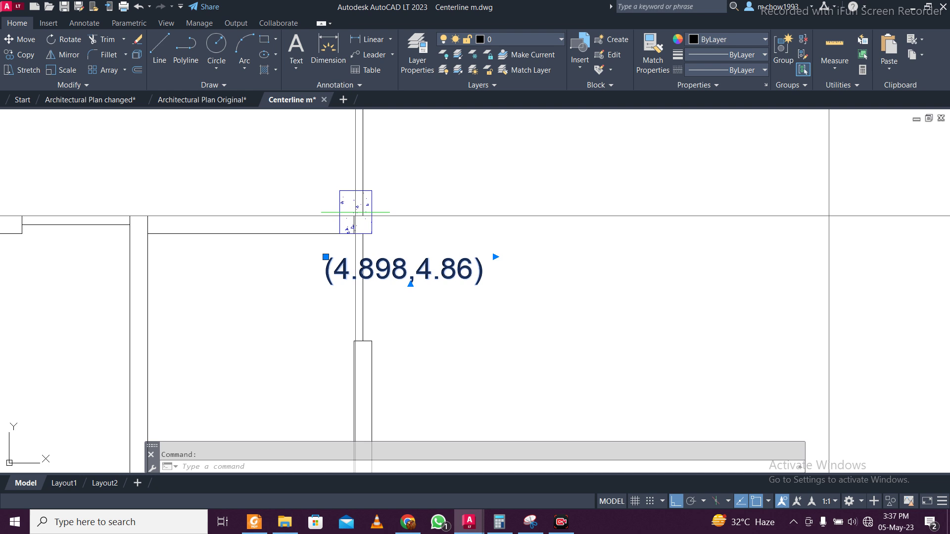
left_click_drag(415, 269, 478, 276)
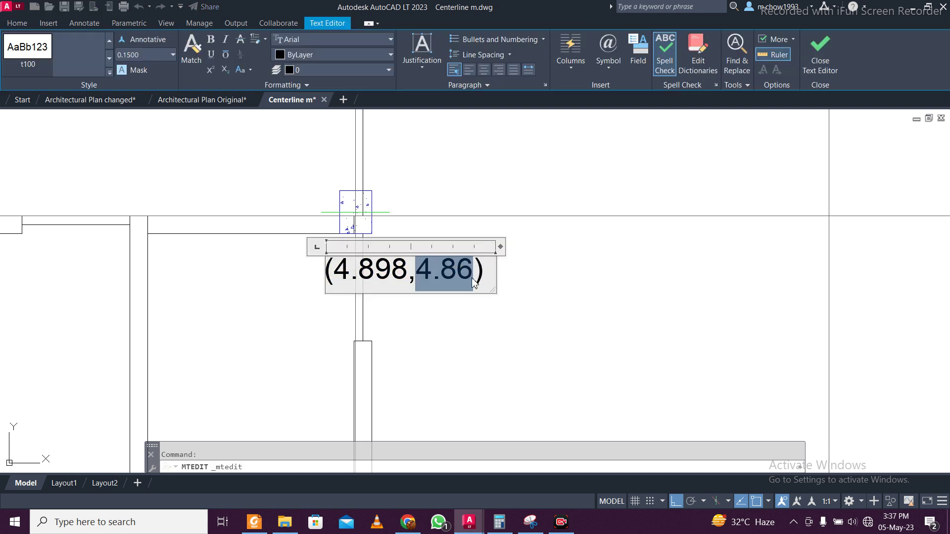
key("ctrl+v")
left_click(484, 339)
- Replace the Y coordinate in the third row's third label with the copied value, making it (10.521,6.972)
scroll(389, 271, "down", 5)
middle_click_drag(598, 278, 474, 287)
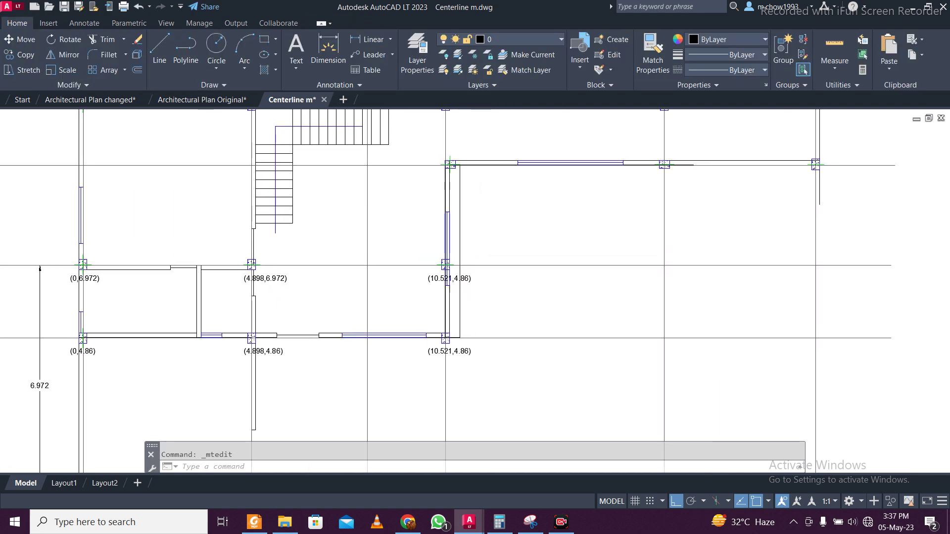
scroll(473, 287, "up", 5)
double_click(436, 246)
left_click_drag(390, 249, 458, 255)
key("ctrl+v")
left_click(432, 297)
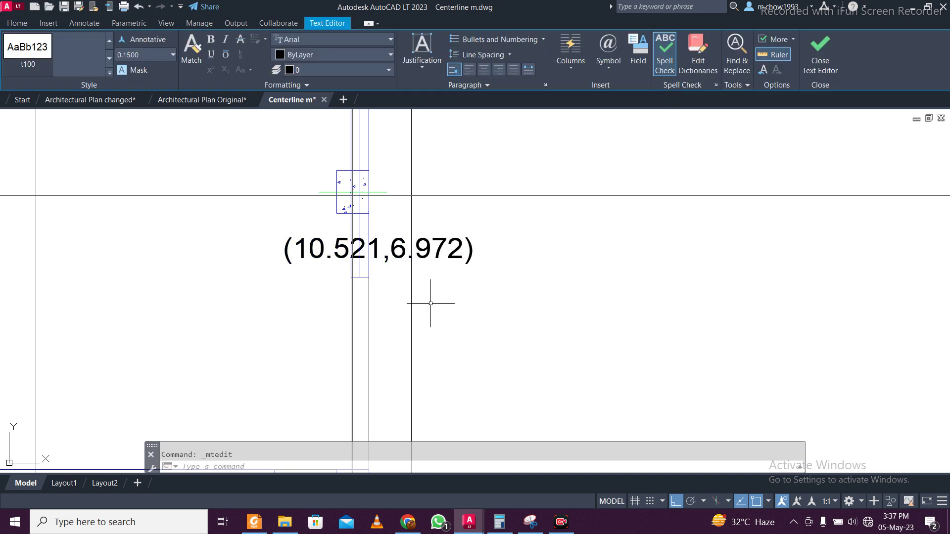
- Stretch the upper end of the vertical dimension from the third to the fourth horizontal grid line
scroll(433, 297, "down", 5)
middle_click_drag(422, 267, 483, 291)
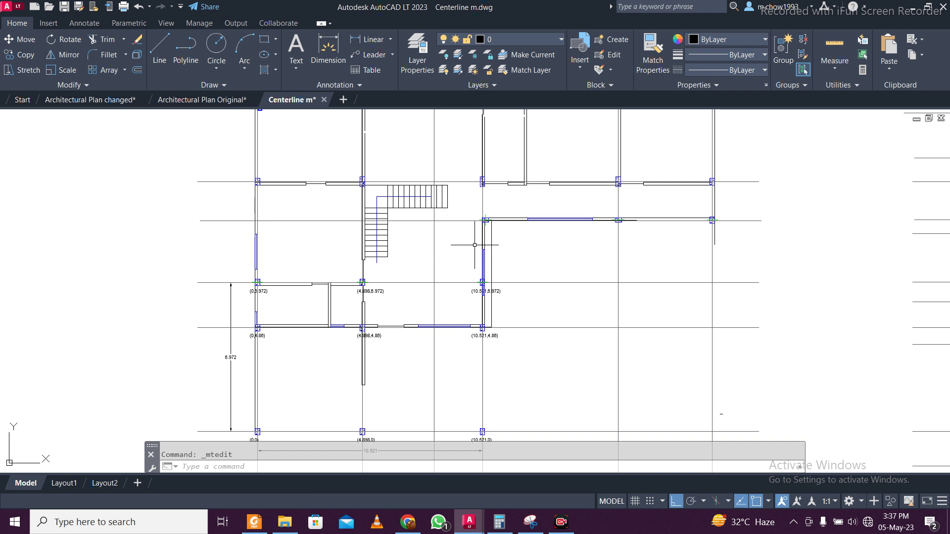
scroll(501, 294, "up", 4)
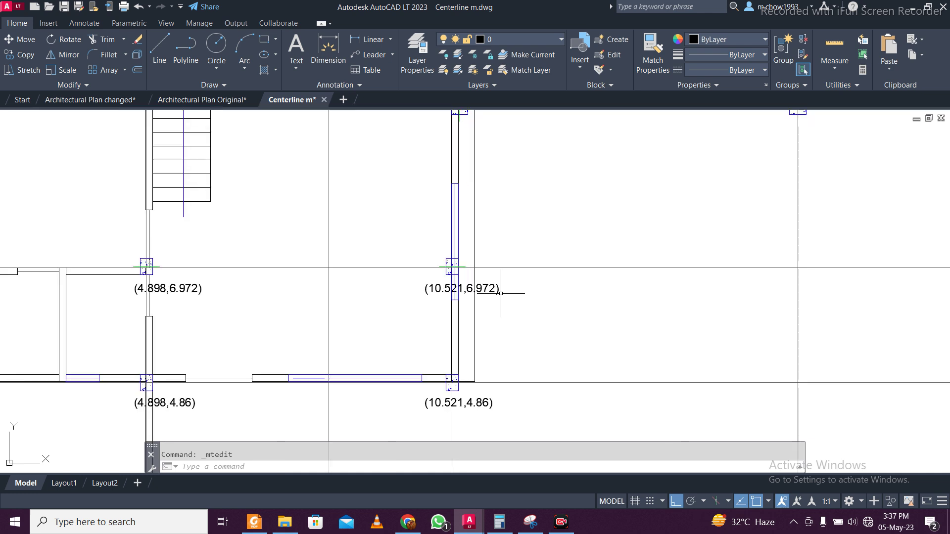
scroll(439, 271, "down", 6)
scroll(418, 263, "up", 2)
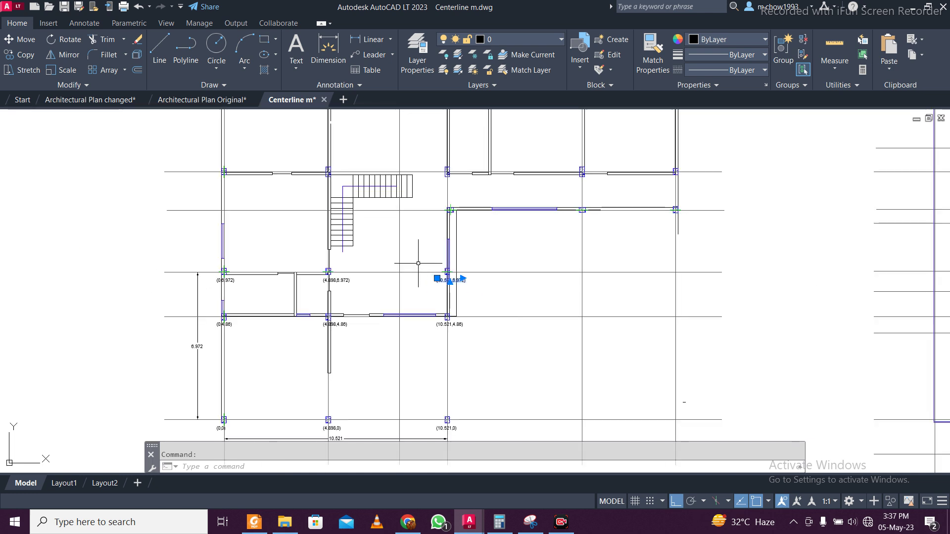
left_click(208, 288)
scroll(198, 276, "up", 8)
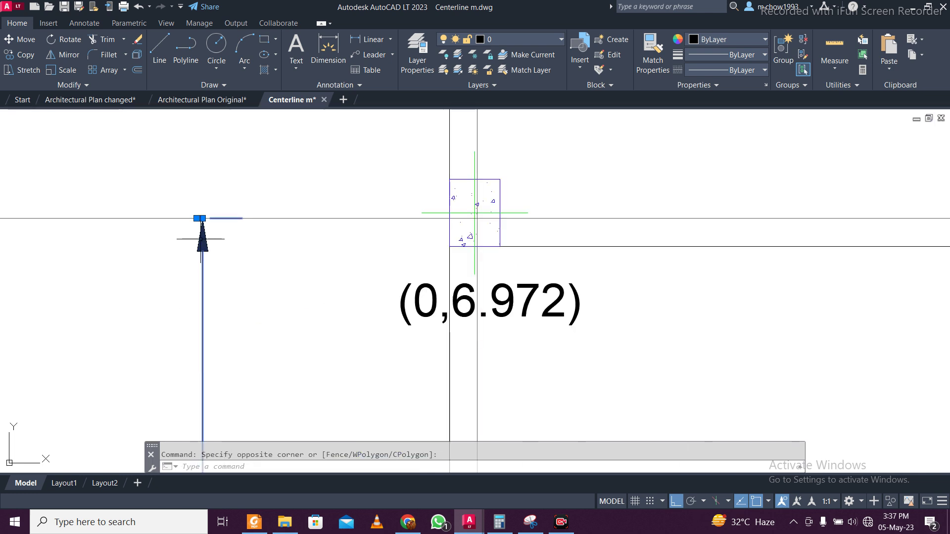
left_click(197, 219)
scroll(196, 218, "down", 8)
middle_click_drag(195, 208, 197, 249)
scroll(199, 224, "up", 4)
scroll(188, 166, "down", 5)
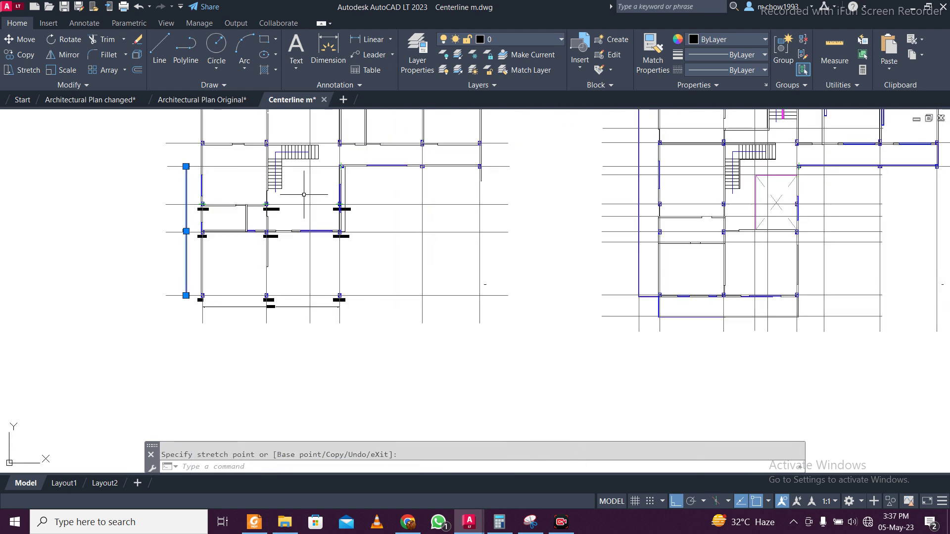
key("Escape")
- Copy the (10.521,6.972) label straight up to just below the column on the fourth horizontal grid line
scroll(340, 203, "up", 5)
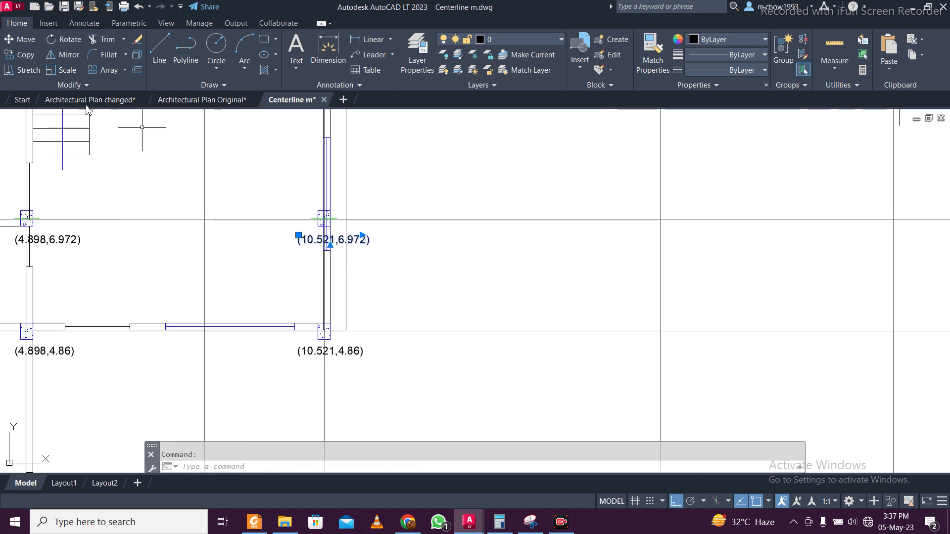
left_click(20, 54)
left_click(307, 247)
middle_click_drag(392, 168, 393, 369)
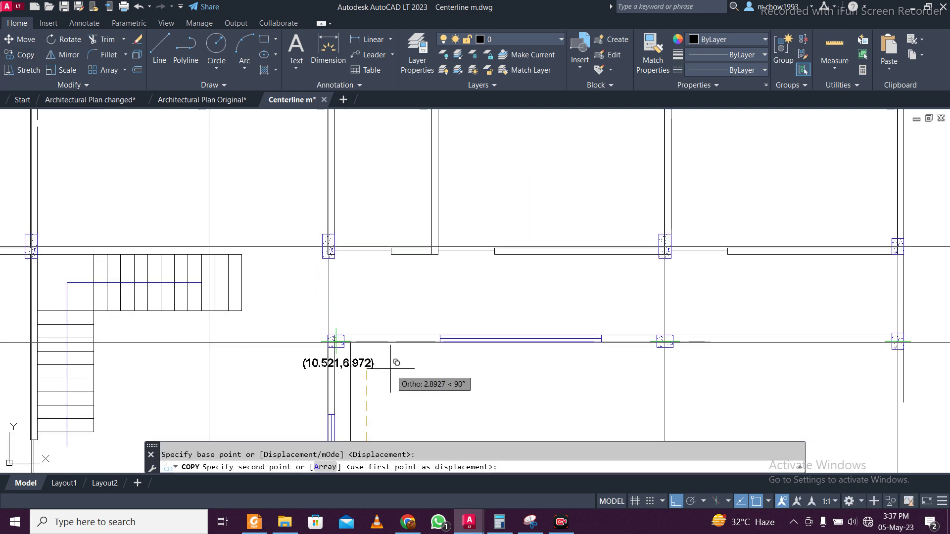
left_click(393, 365)
key("Escape")
scroll(383, 346, "down", 6)
scroll(390, 340, "up", 3)
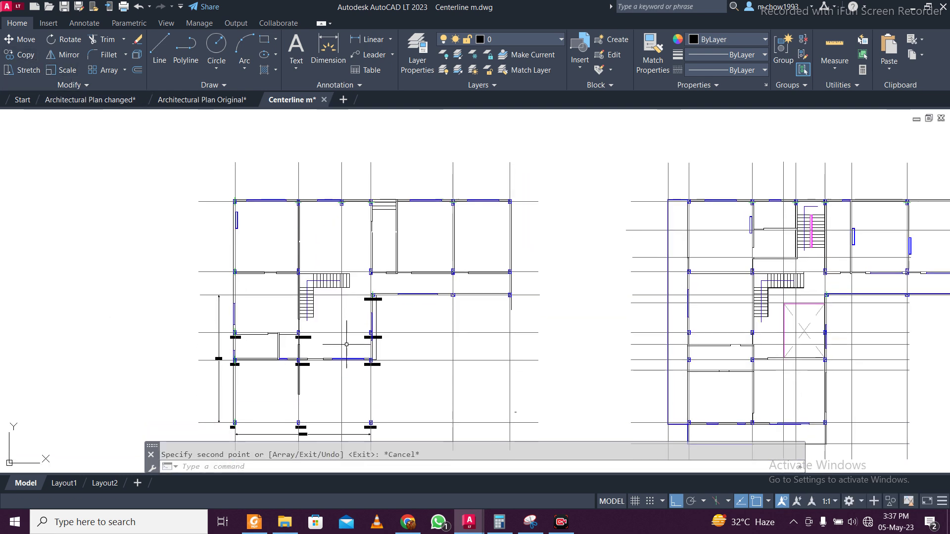
scroll(389, 386, "up", 4)
left_click(262, 368)
left_click(261, 349)
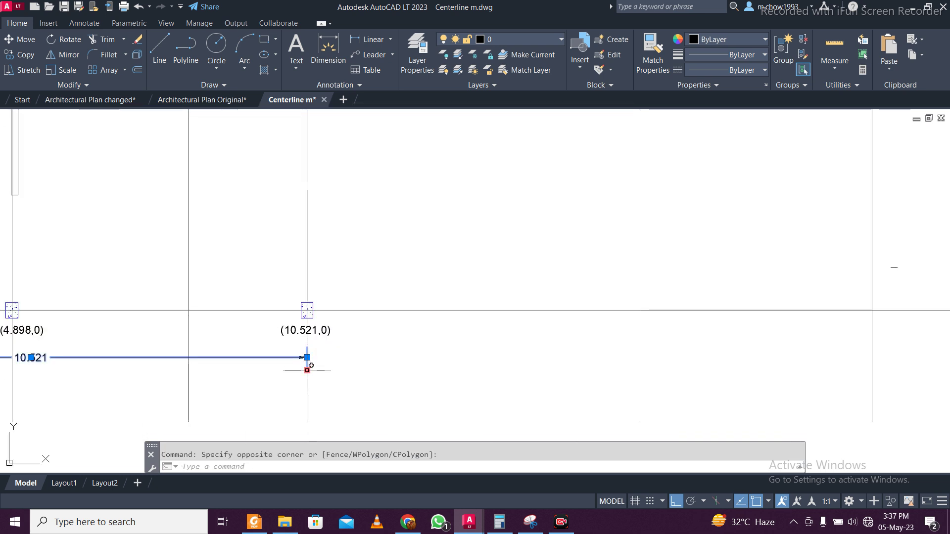
scroll(307, 369, "down", 8)
scroll(233, 301, "up", 6)
key("Escape")
- Read the vertical dimension and set the Y coordinate in the fourth row's label to 9.885, making it (10.521,9.885)
left_click(159, 285)
left_click(128, 271)
scroll(154, 368, "up", 4)
scroll(153, 367, "down", 2)
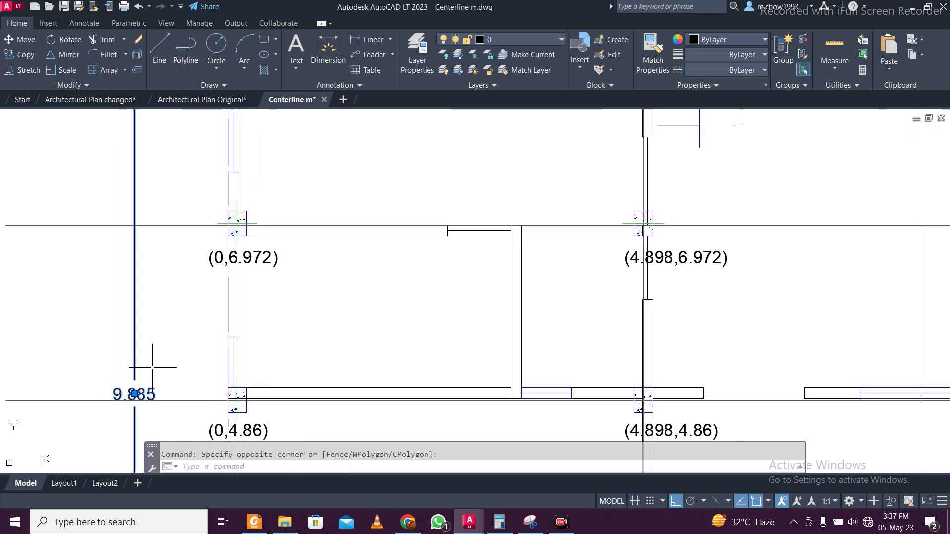
key("Escape")
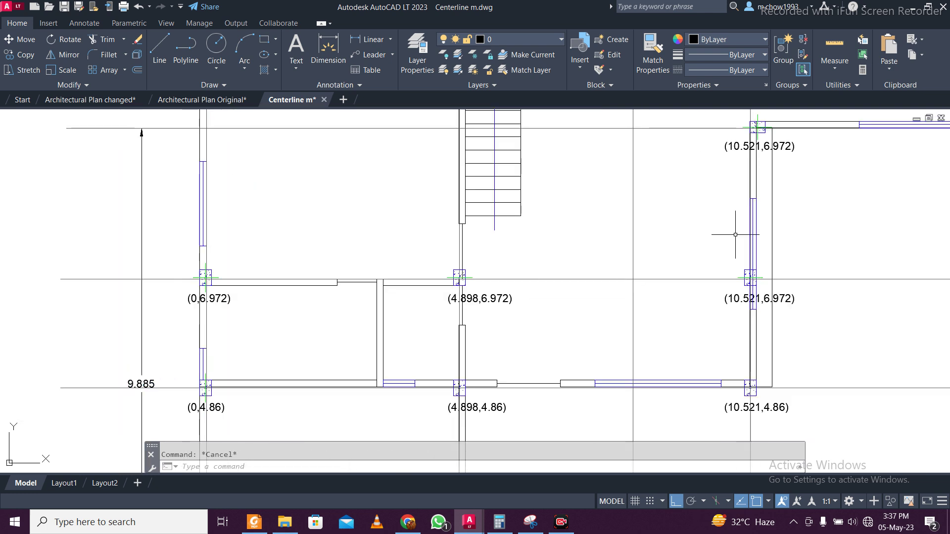
scroll(547, 322, "up", 5)
double_click(409, 276)
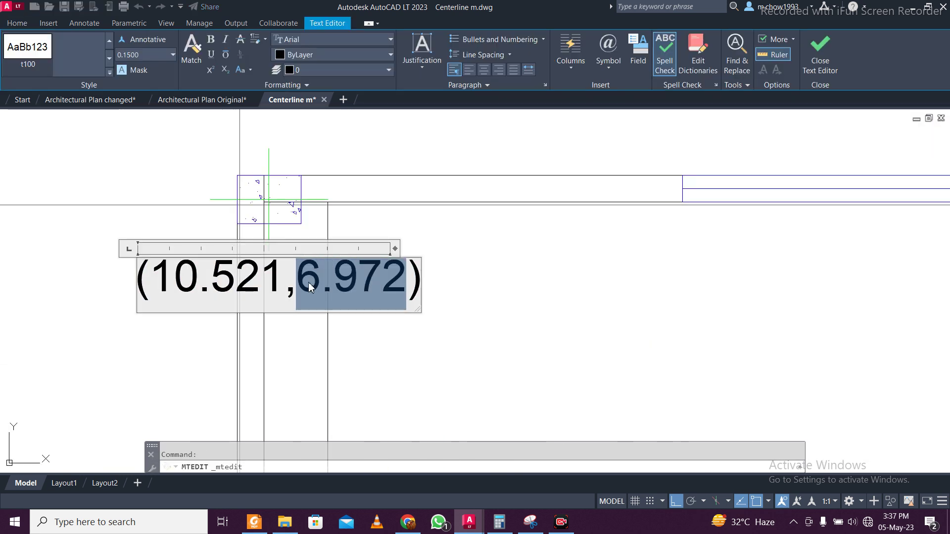
type("9.885")
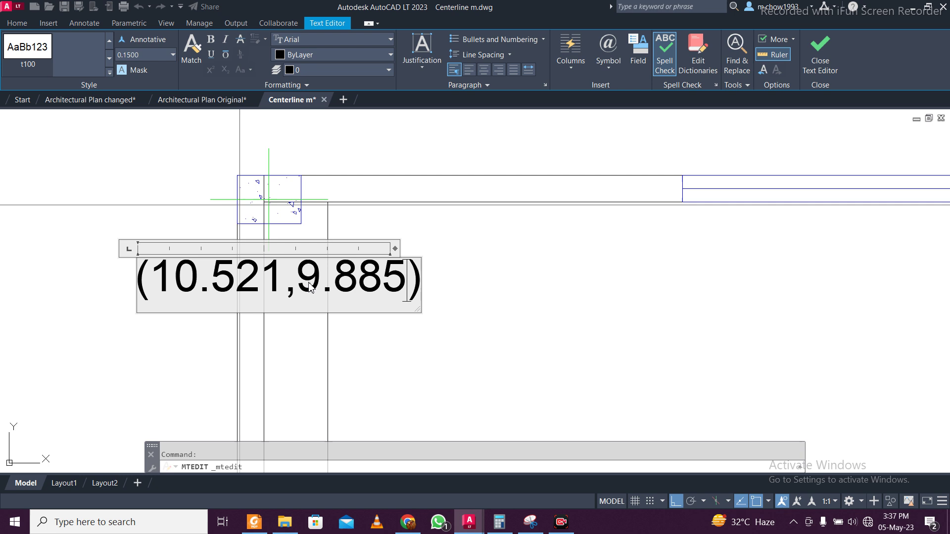
left_click(436, 362)
scroll(132, 307, "down", 5)
scroll(132, 307, "up", 3)
scroll(129, 305, "down", 3)
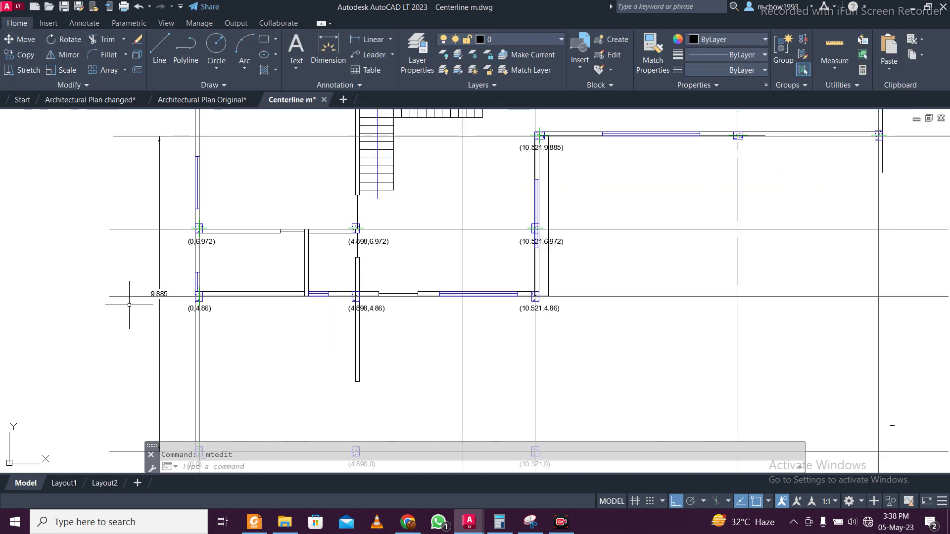
middle_click_drag(533, 375, 485, 376)
scroll(524, 342, "down", 2)
middle_click_drag(503, 325, 500, 324)
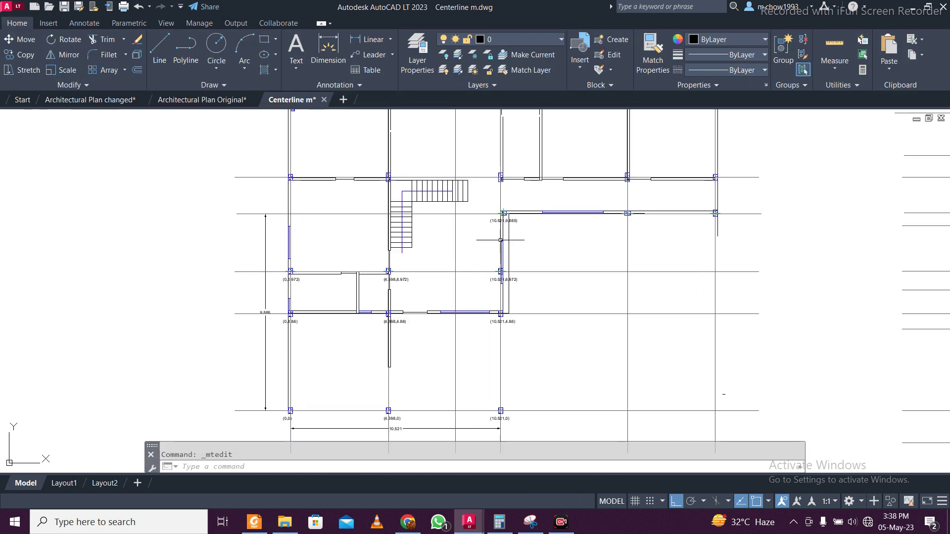